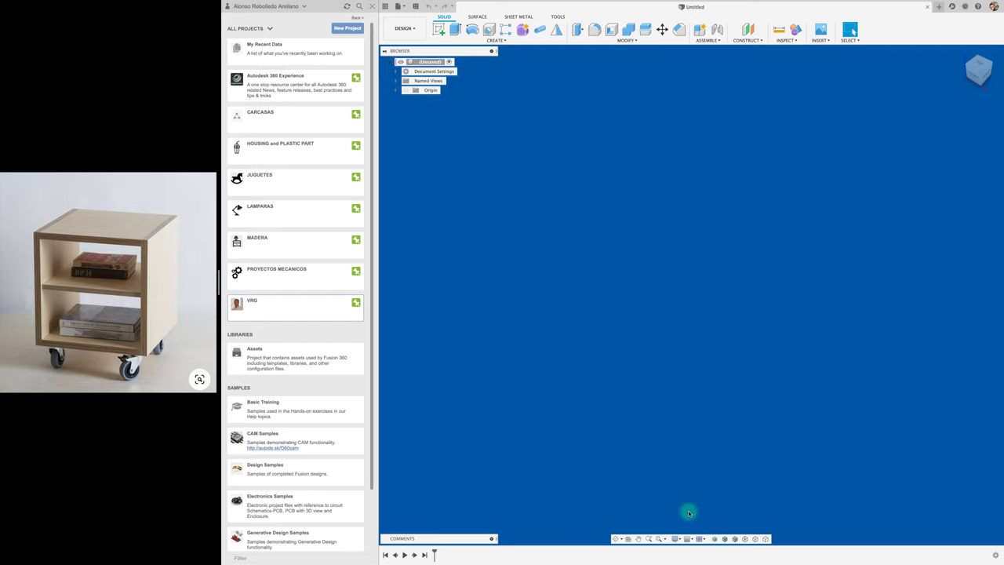
Step: Try the Dark Sky viewport environment, then switch to Tranquility Blue
left_click(680, 540)
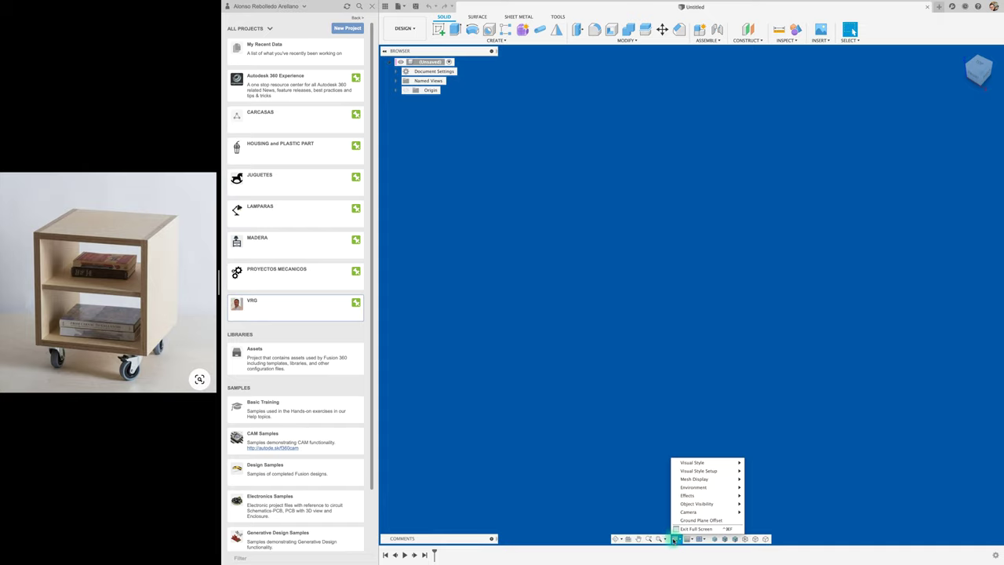
mouse_move(690, 487)
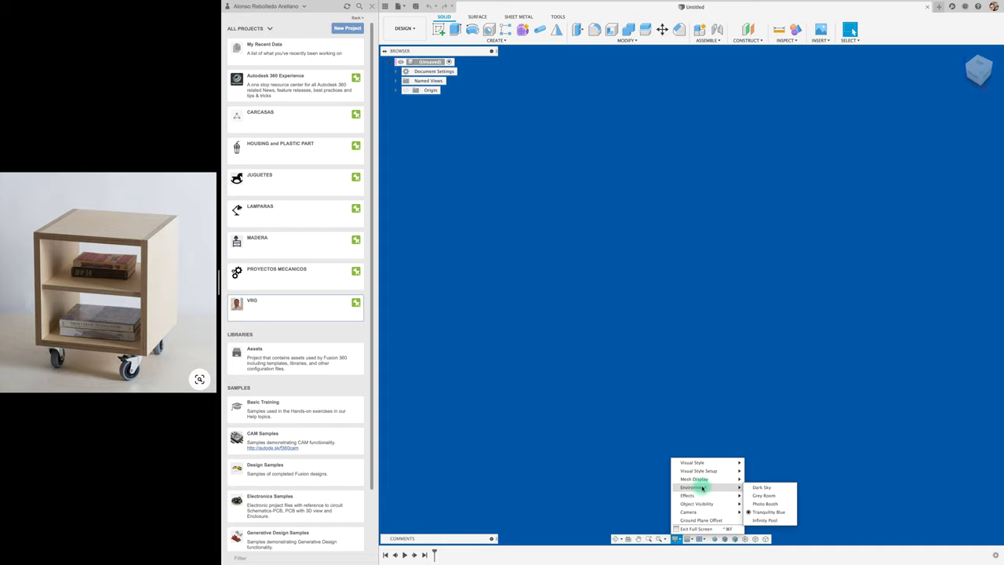
left_click(762, 487)
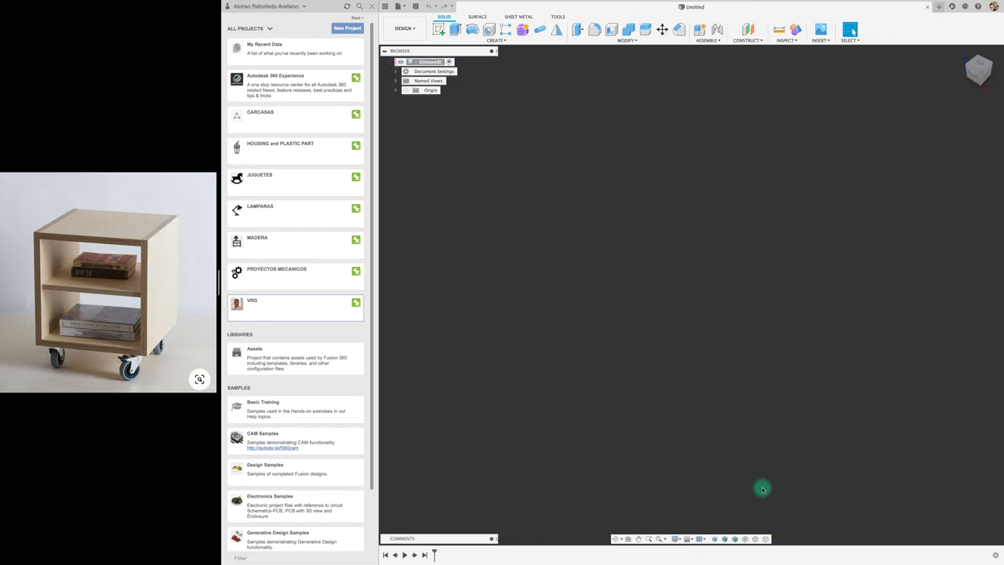
left_click(686, 539)
left_click(764, 512)
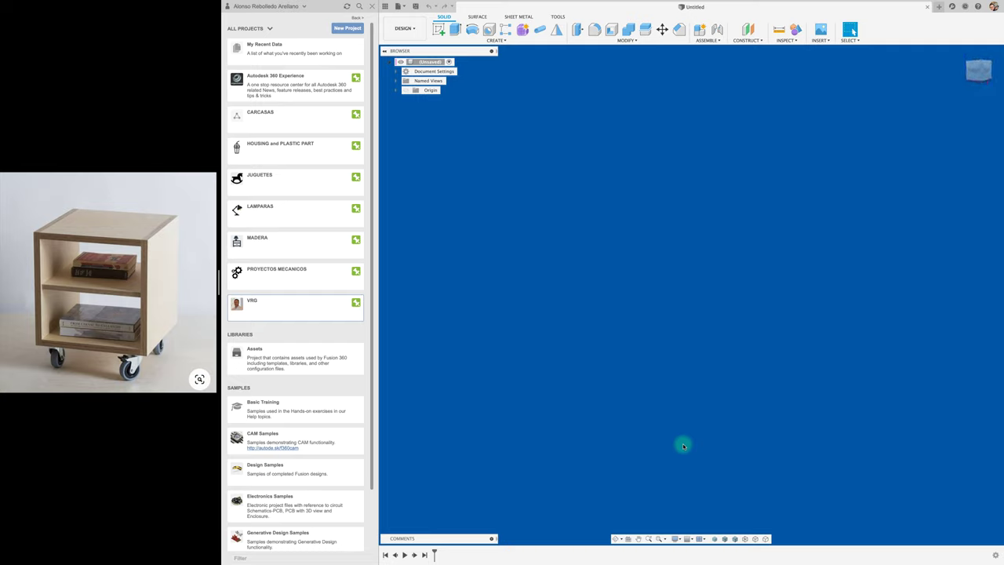
Step: Orbit the empty scene to an angled view
left_click(617, 539)
mouse_move(704, 343)
left_mouse_down()
mouse_move(646, 314)
mouse_move(738, 332)
mouse_move(652, 325)
mouse_move(731, 354)
mouse_move(661, 356)
mouse_move(677, 350)
mouse_move(695, 413)
mouse_move(769, 373)
mouse_move(670, 349)
mouse_move(637, 395)
mouse_move(699, 410)
mouse_move(698, 448)
mouse_move(644, 450)
mouse_move(762, 457)
mouse_move(743, 444)
mouse_move(715, 450)
mouse_move(768, 480)
left_mouse_up()
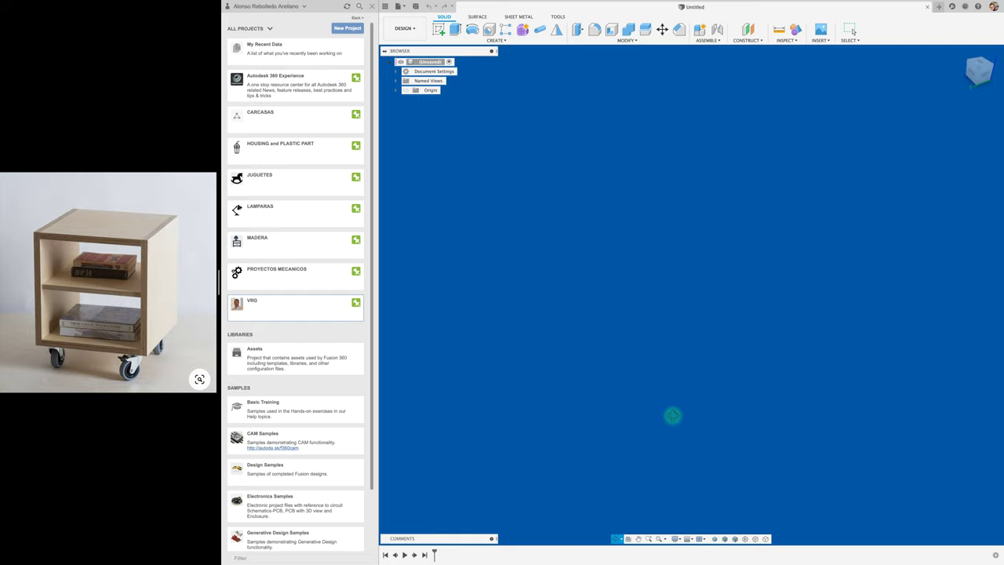
key("Escape")
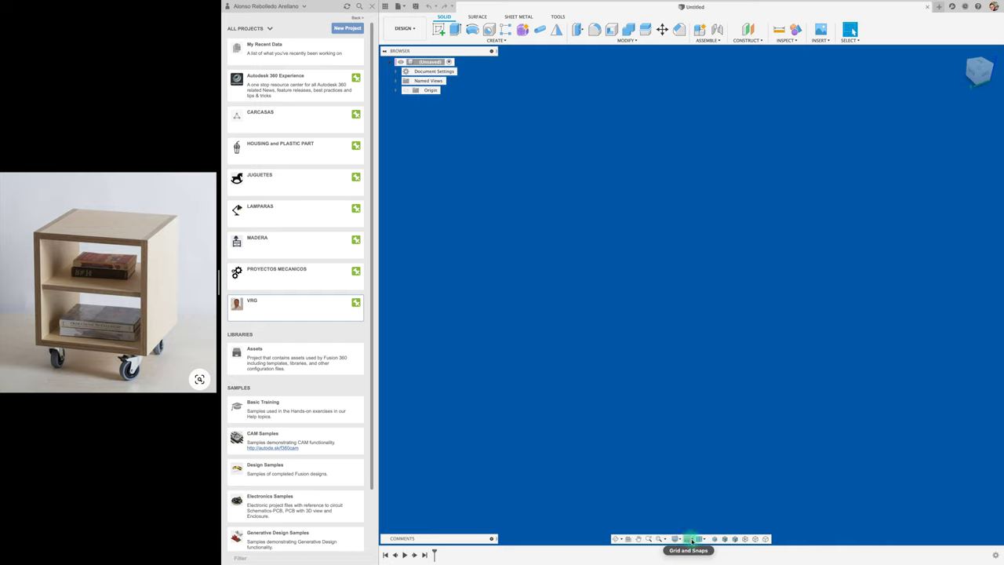
Step: Turn on the Layout Grid from the Grid and Snaps options
left_click(692, 540)
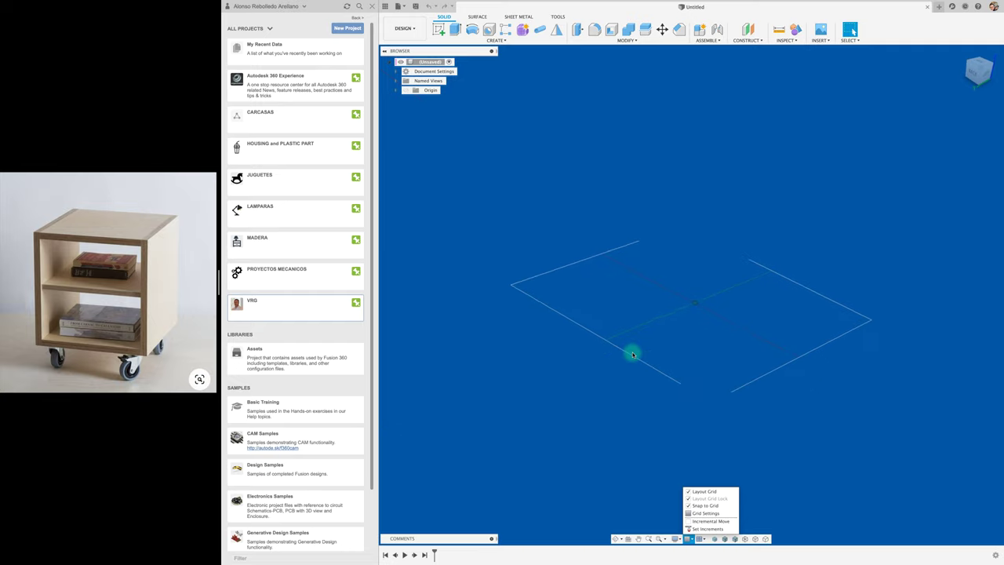
scroll(633, 354, "up", 3)
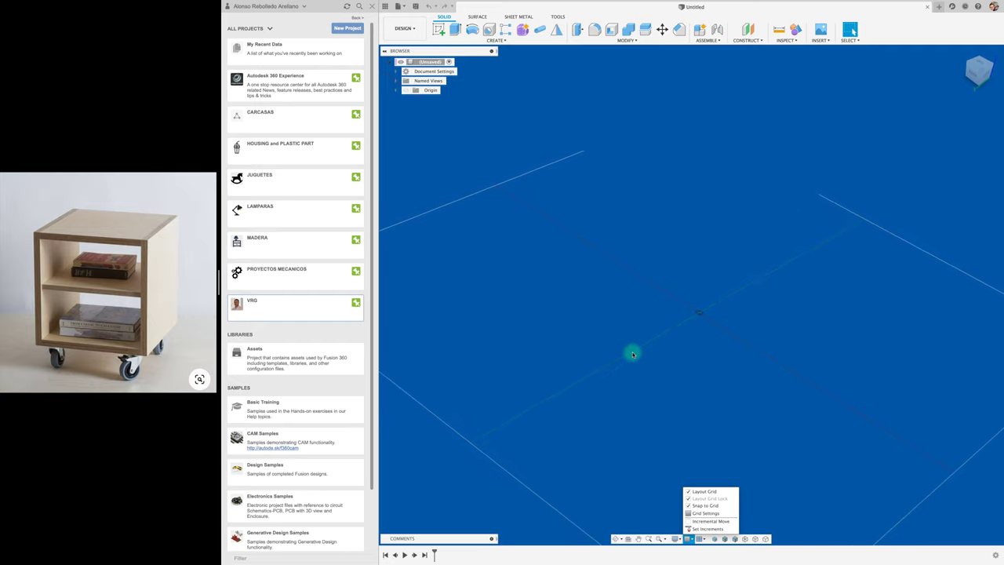
left_click(633, 354)
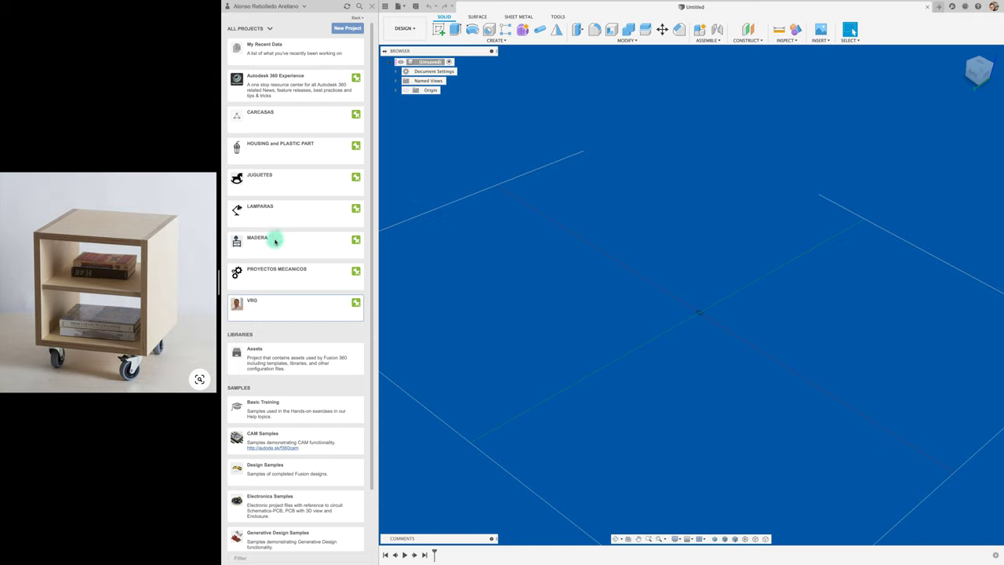
Step: Open the MADERA project in the Data Panel and dismiss the memory warning
left_click(304, 245)
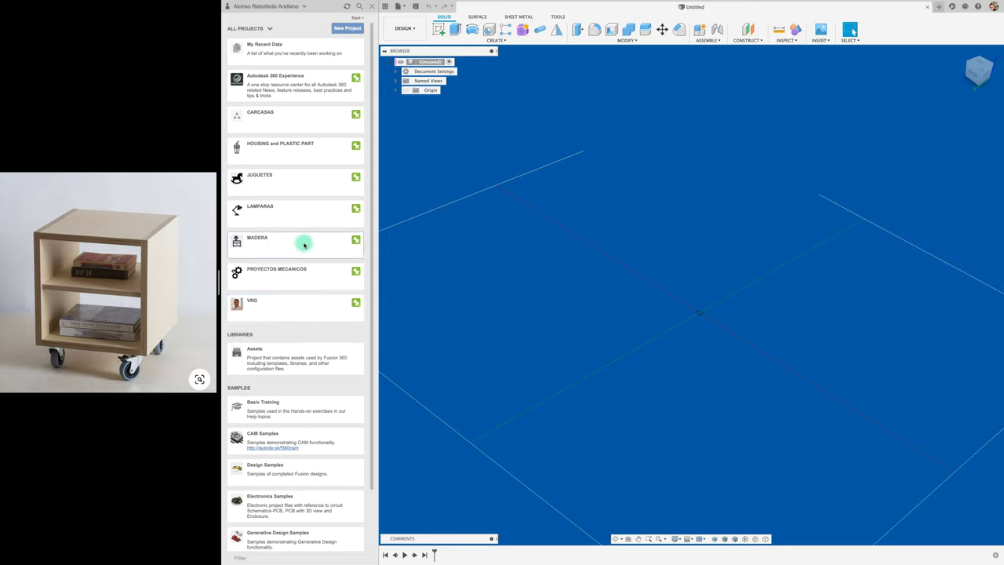
double_click(304, 245)
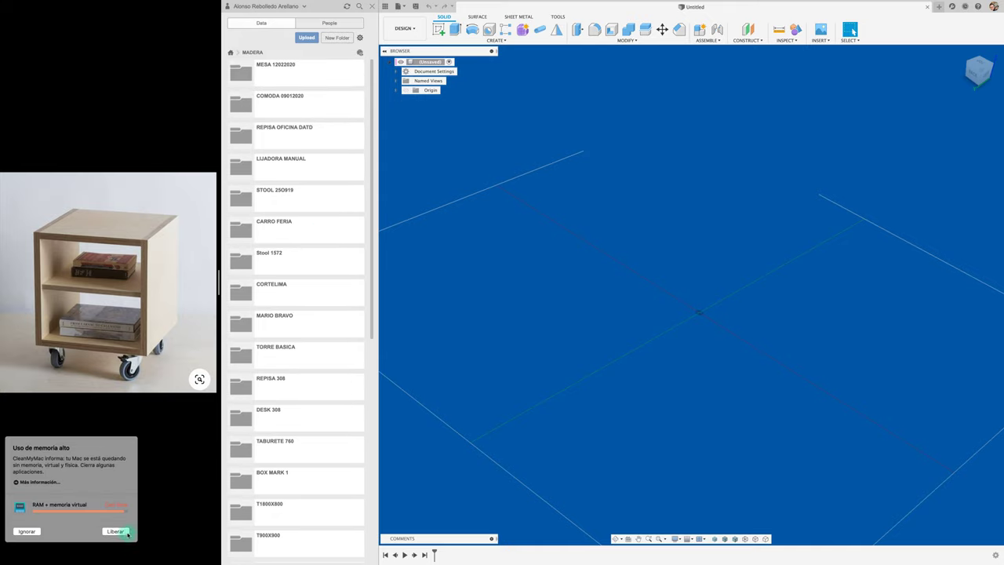
left_click(34, 531)
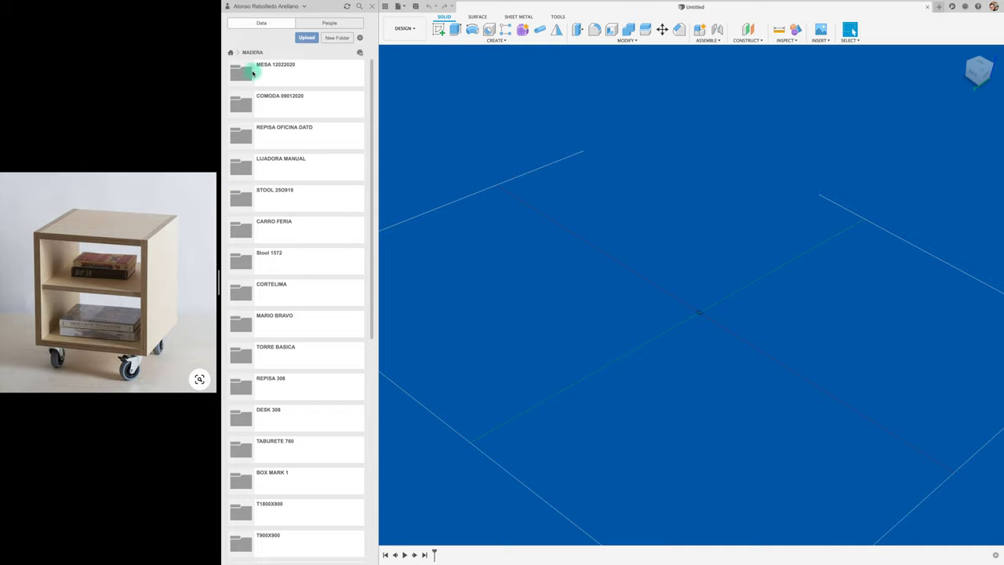
Step: Browse the MESA 12022020 folder, then return to the MADERA folder list
left_click(285, 73)
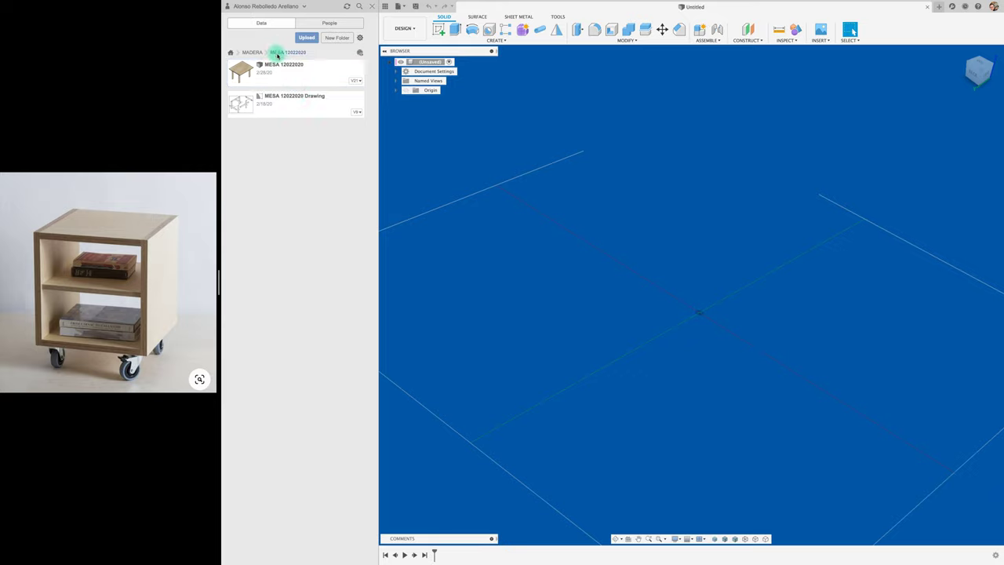
left_click(252, 52)
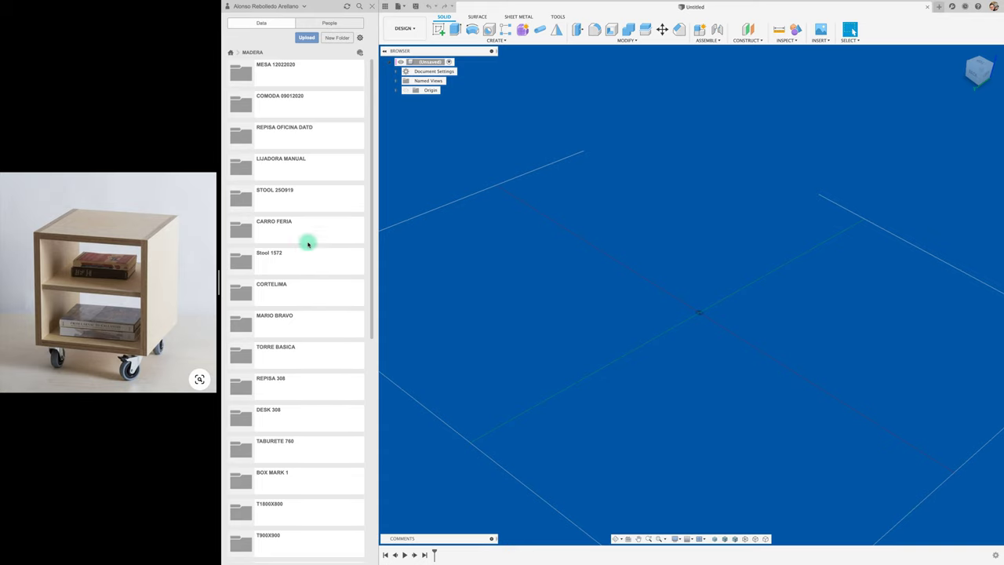
scroll(304, 298, "down", 5)
scroll(303, 316, "down", 4)
scroll(303, 316, "up", 1)
scroll(303, 316, "up", 3)
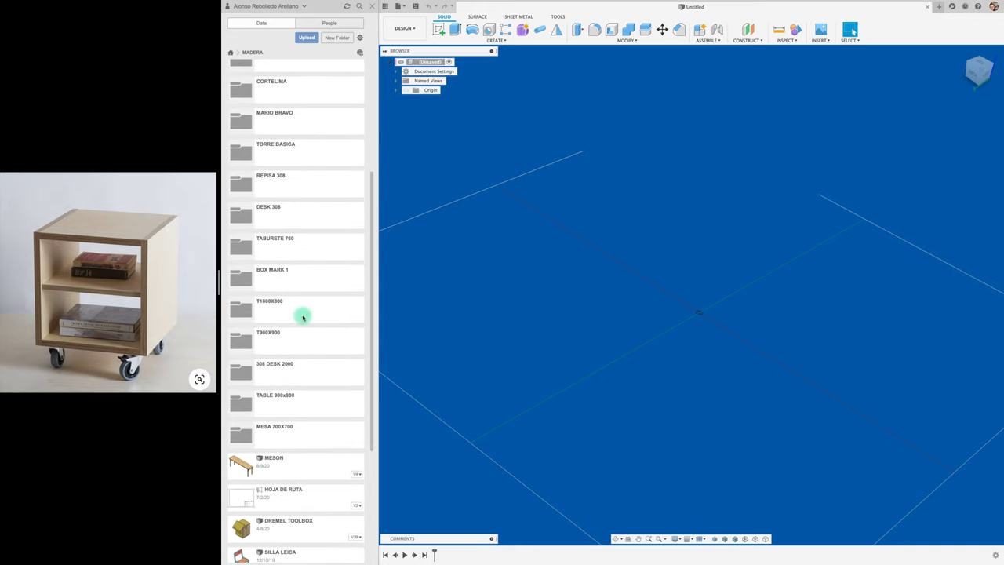
scroll(303, 316, "up", 3)
scroll(303, 316, "up", 1)
scroll(303, 315, "down", 3)
scroll(302, 313, "down", 4)
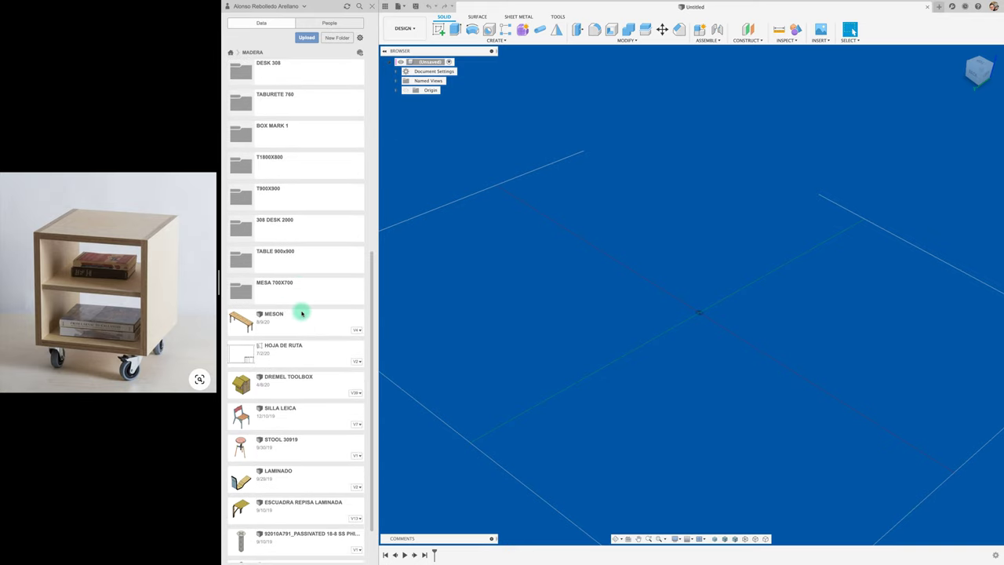
scroll(302, 313, "up", 4)
scroll(302, 314, "up", 5)
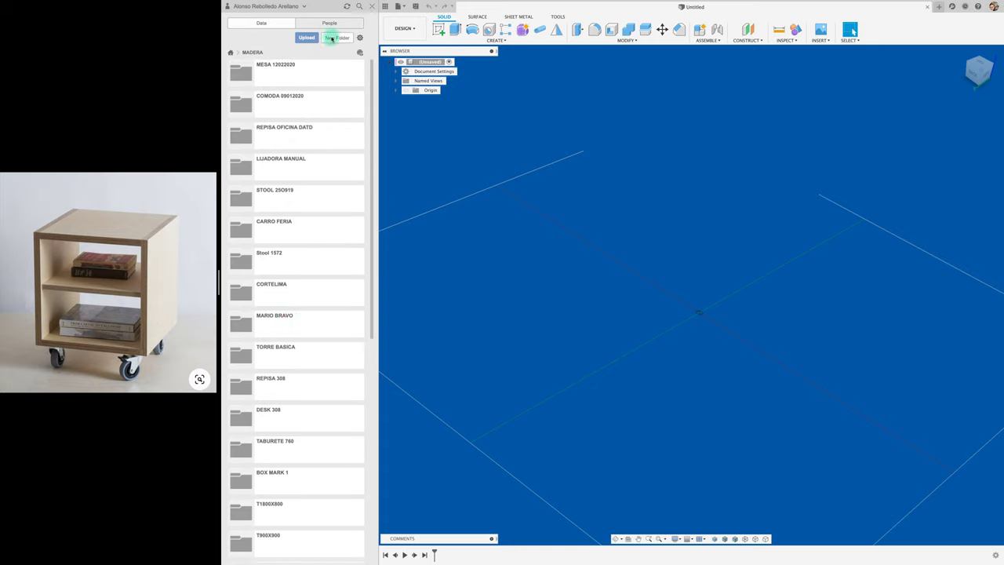
scroll(296, 230, "down", 10)
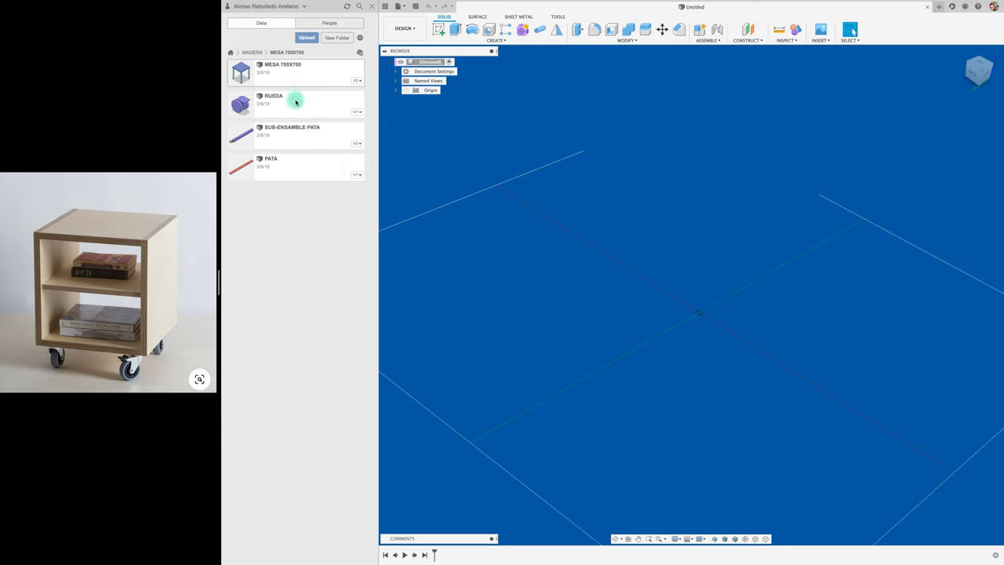
left_click(252, 51)
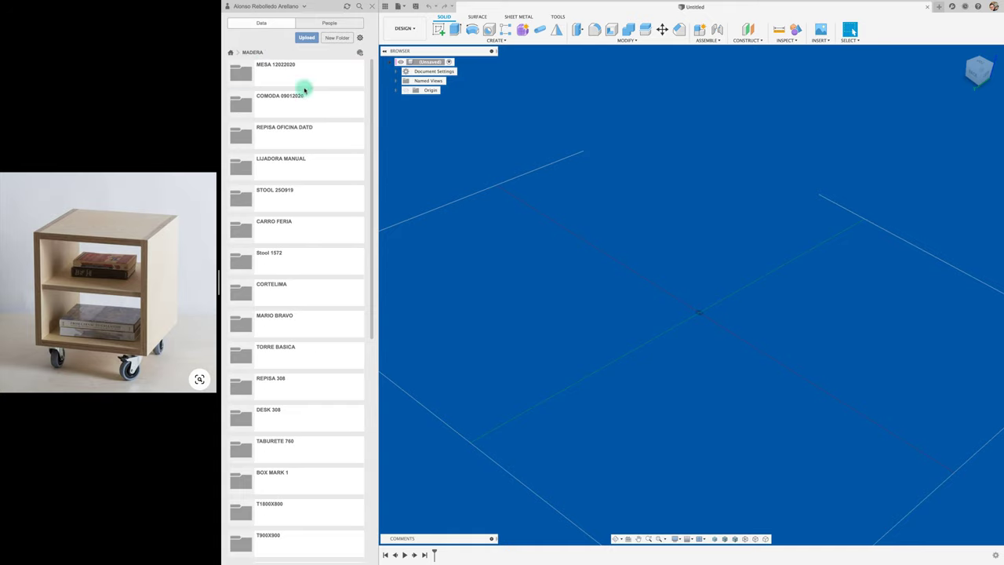
Step: Create a new folder named VELADOR inside the MADERA project
left_click(339, 37)
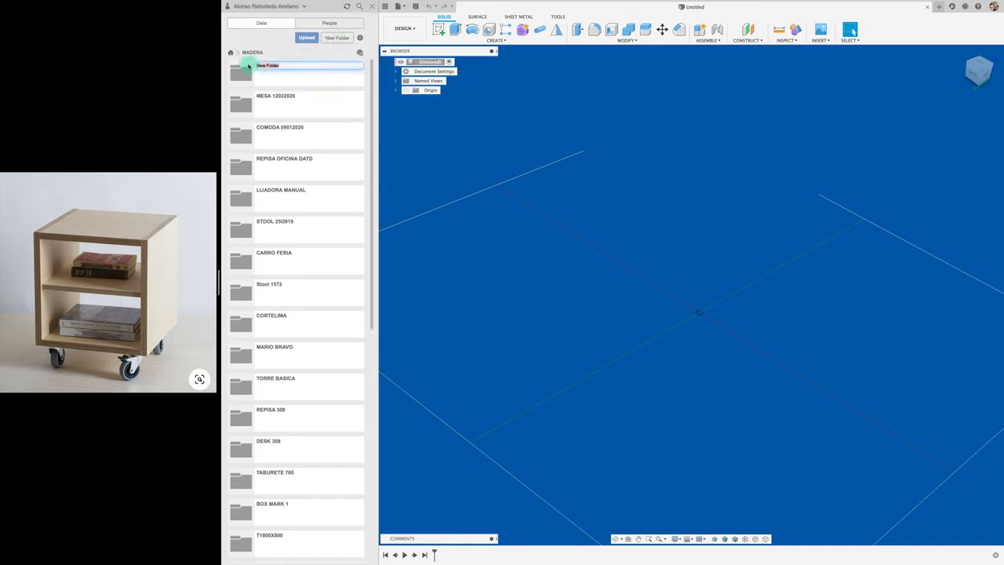
type("VELADOR")
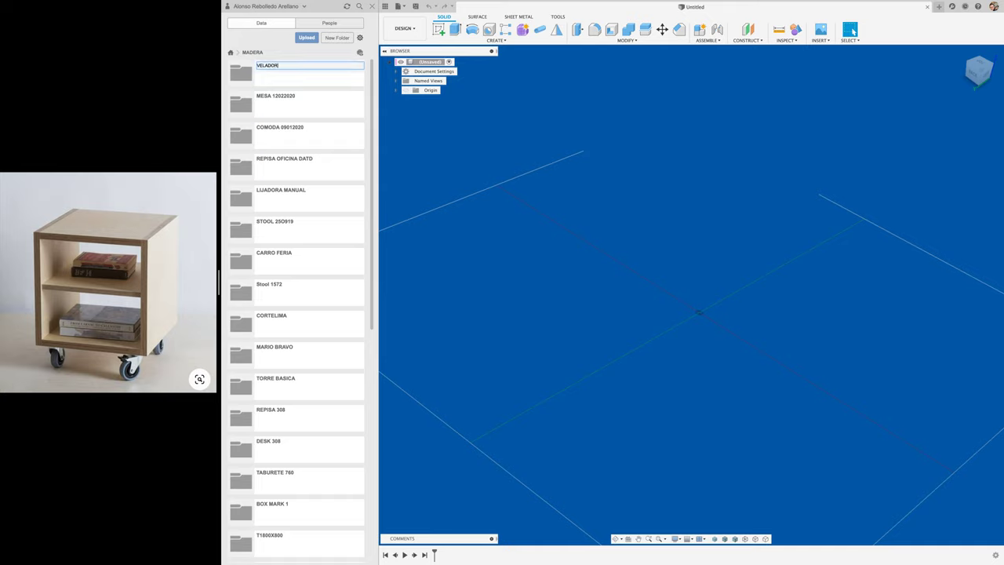
key("Return")
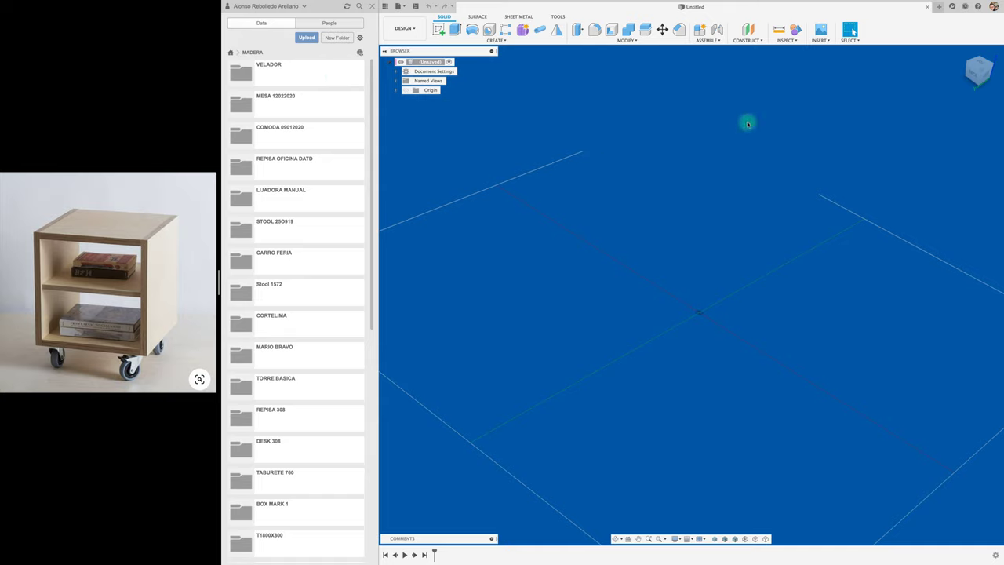
Step: Toggle Job Status to Working Offline and back Online, then open the VELADOR folder
left_click(965, 8)
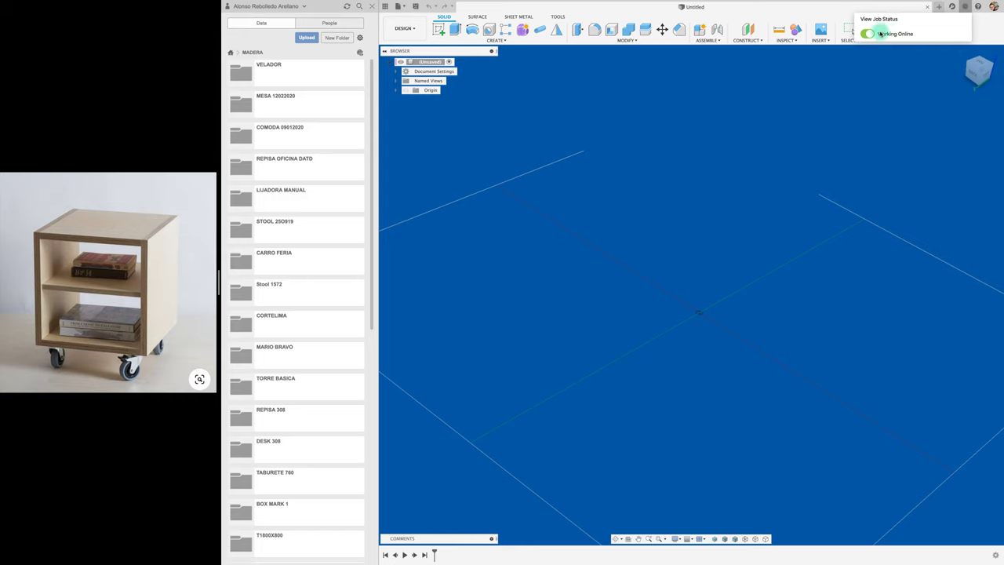
left_click(867, 33)
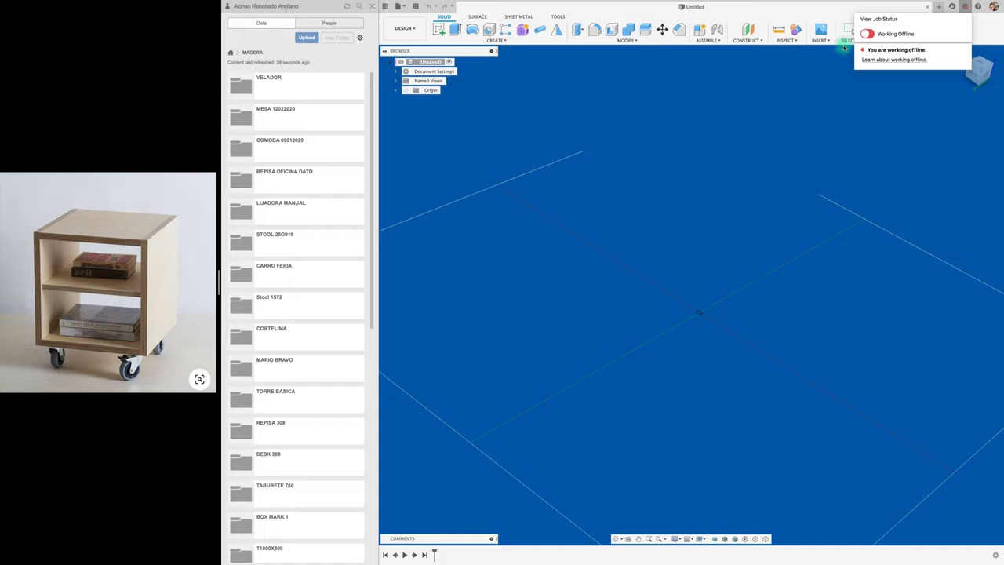
left_click(868, 34)
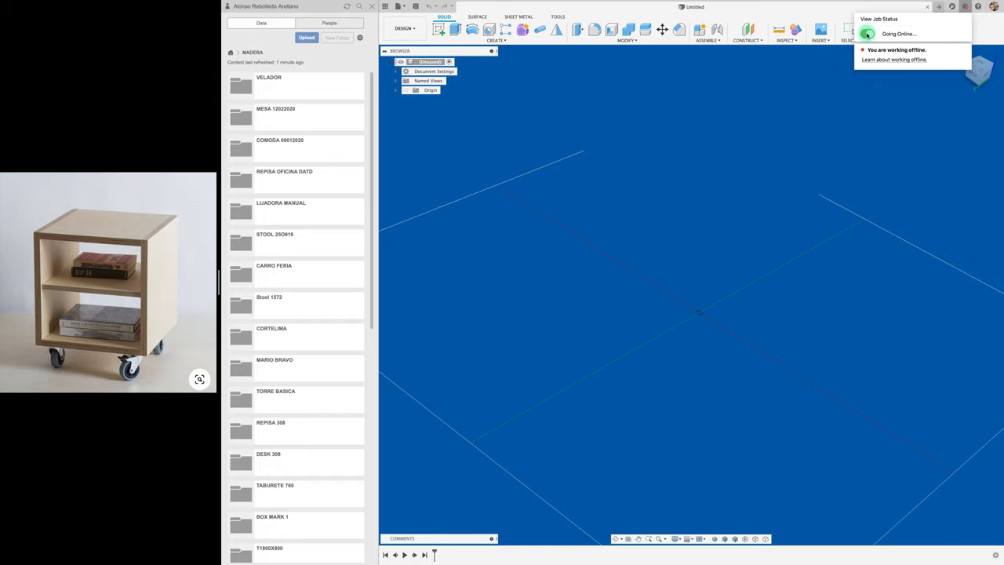
left_click(693, 168)
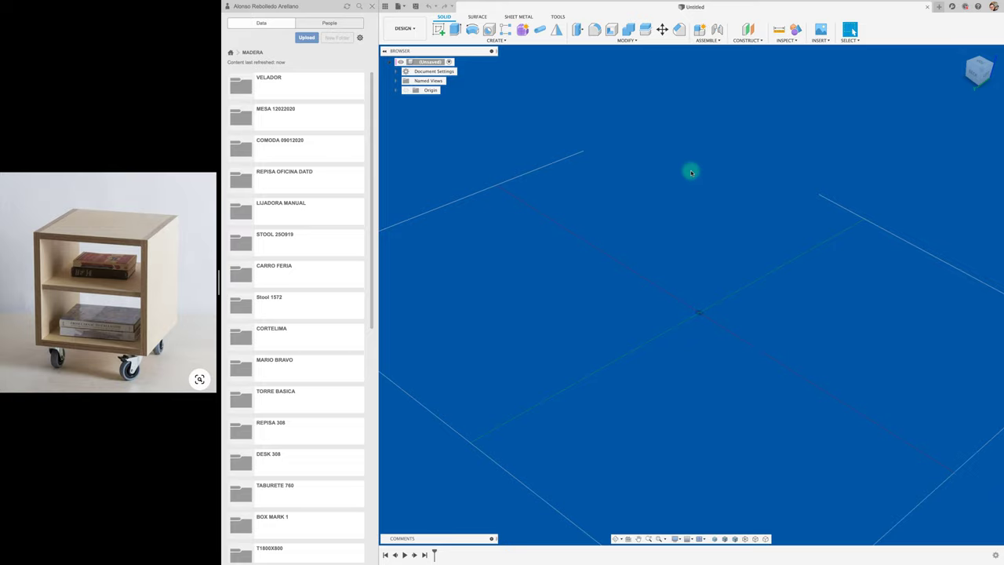
left_click(305, 92)
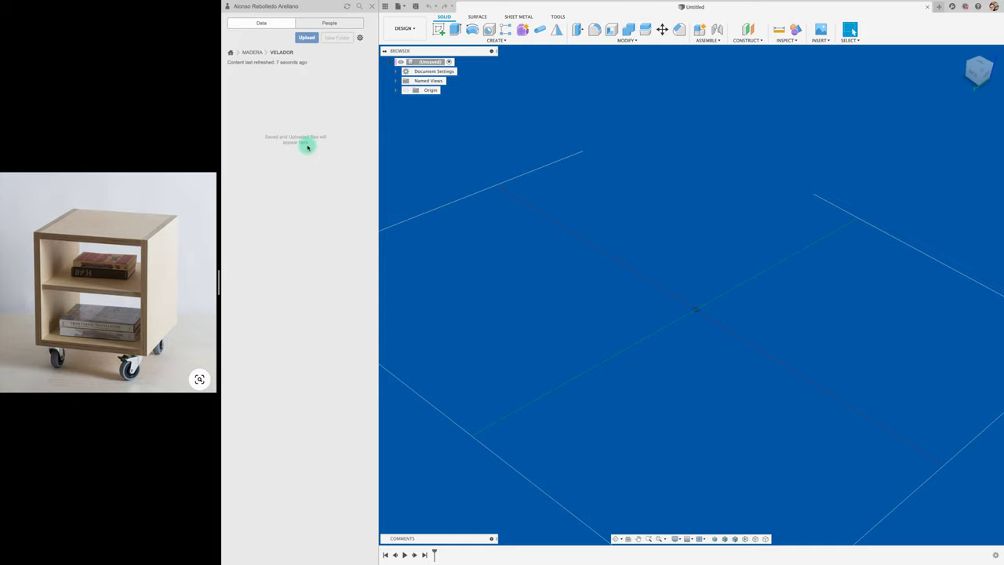
Step: Rename the untitled design to VELADOR and save it to MADERA > VELADOR
left_click(416, 6)
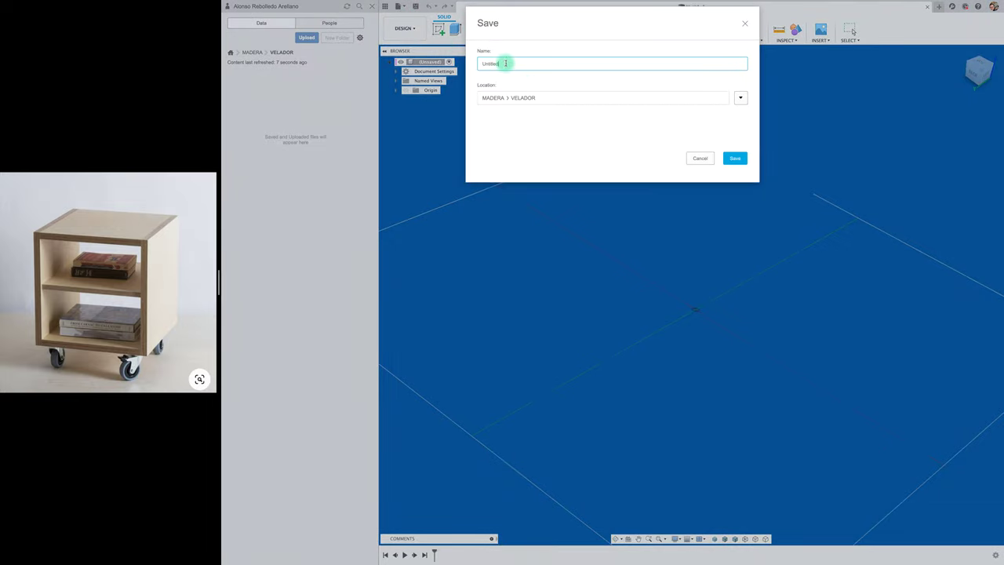
double_click(505, 63)
type("VELADO")
type("R")
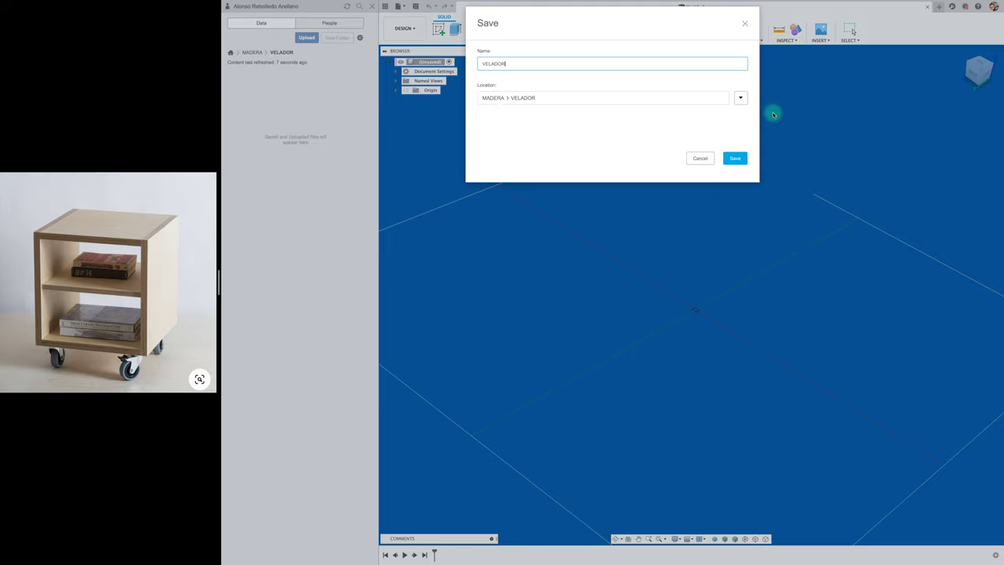
left_click(742, 98)
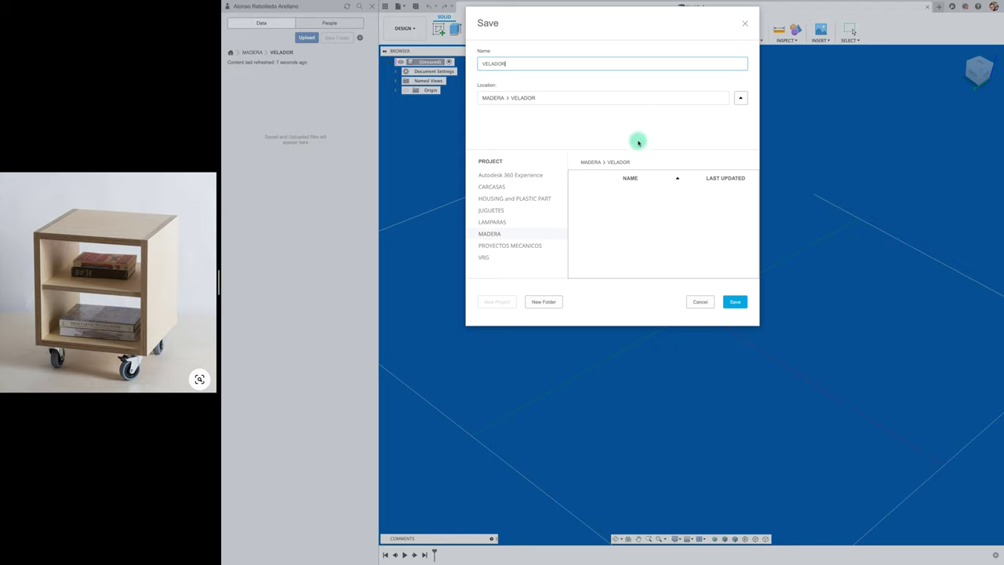
left_click(739, 303)
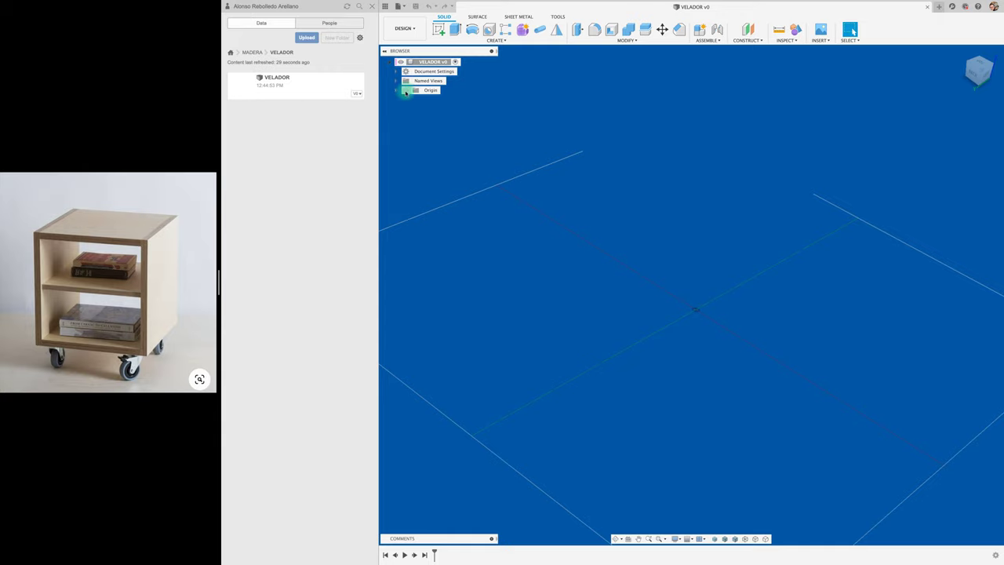
Step: Show the origin planes, orbit and snap to a face-on ViewCube view, then start a sketch
left_click(406, 91)
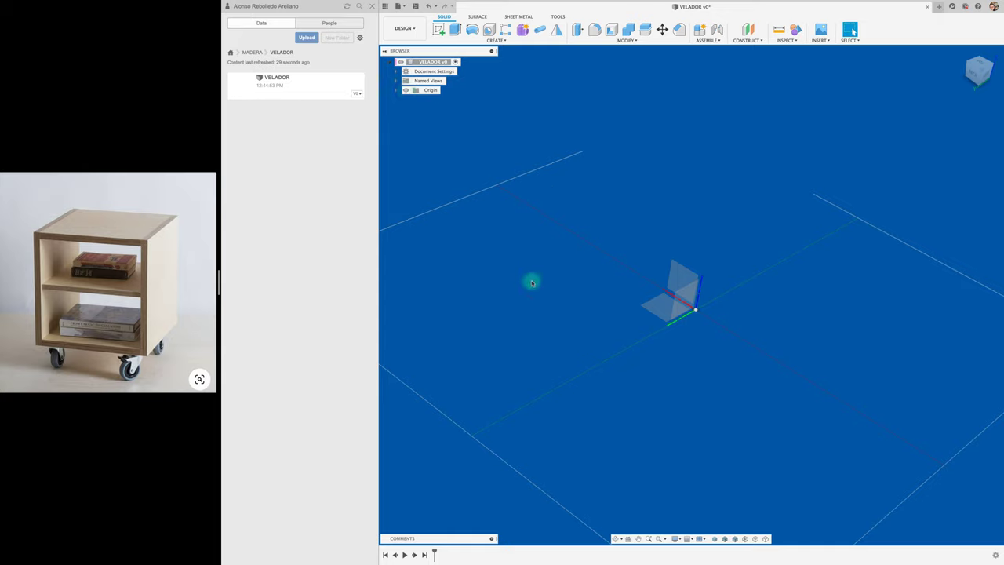
middle_click_drag(532, 282, 532, 283, "shift")
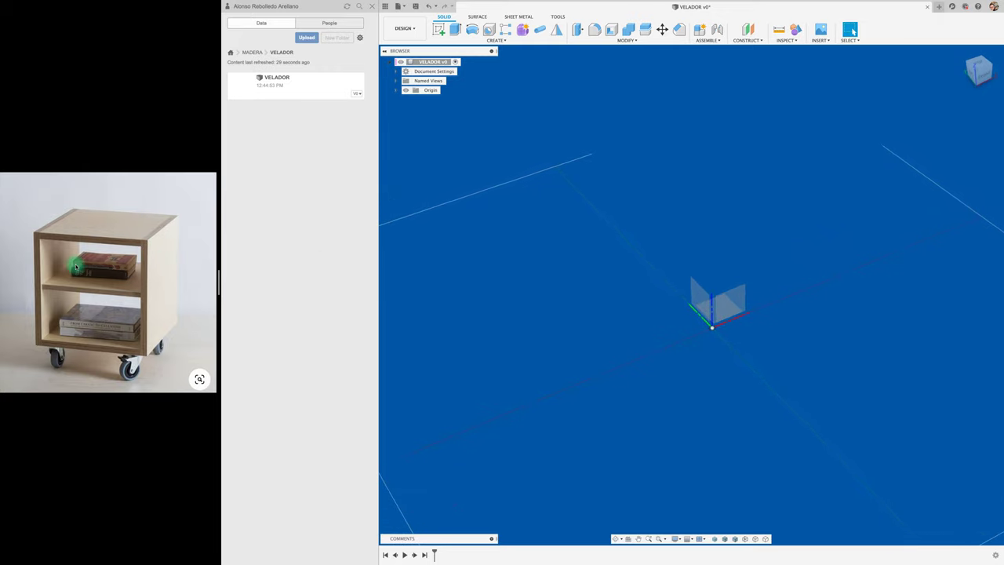
middle_click_drag(693, 316, 675, 322, "shift")
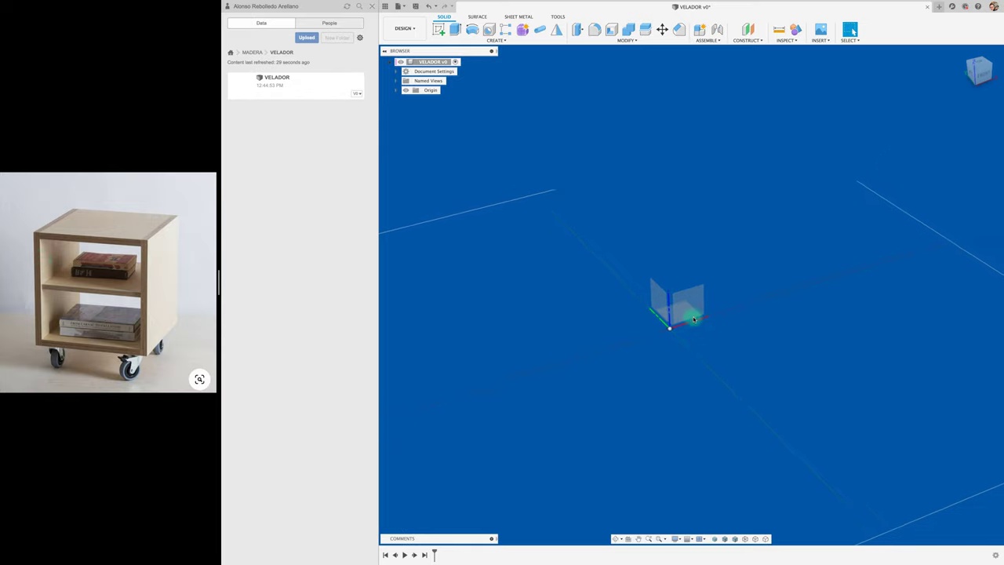
middle_click_drag(962, 117, 978, 82, "shift")
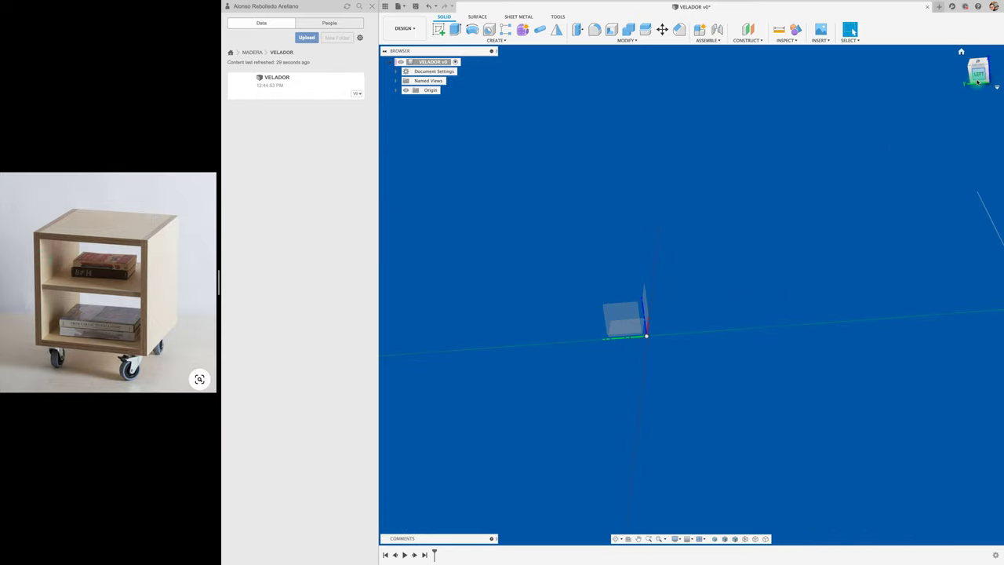
left_click_drag(978, 82, 975, 77)
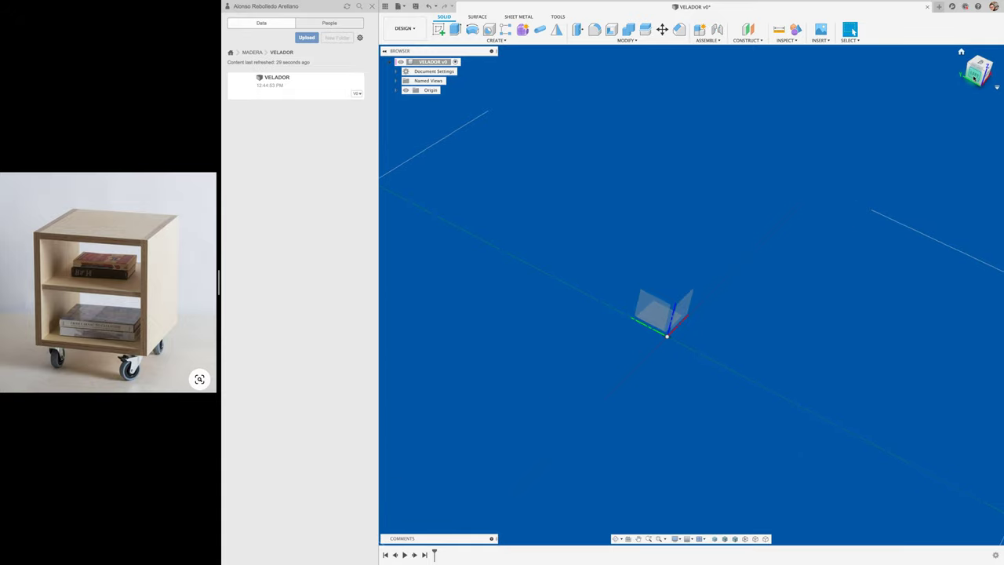
left_click(976, 77)
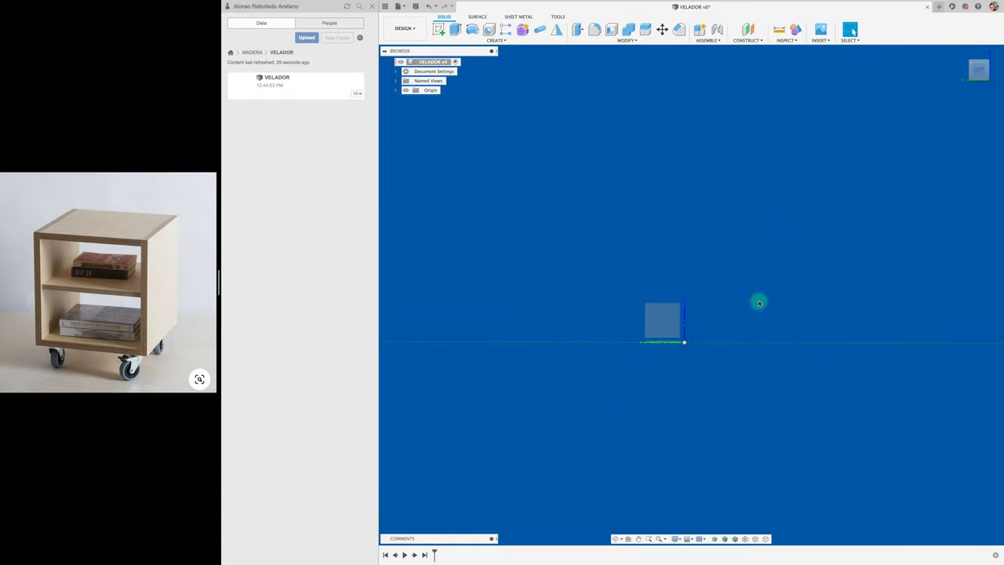
left_click(438, 30)
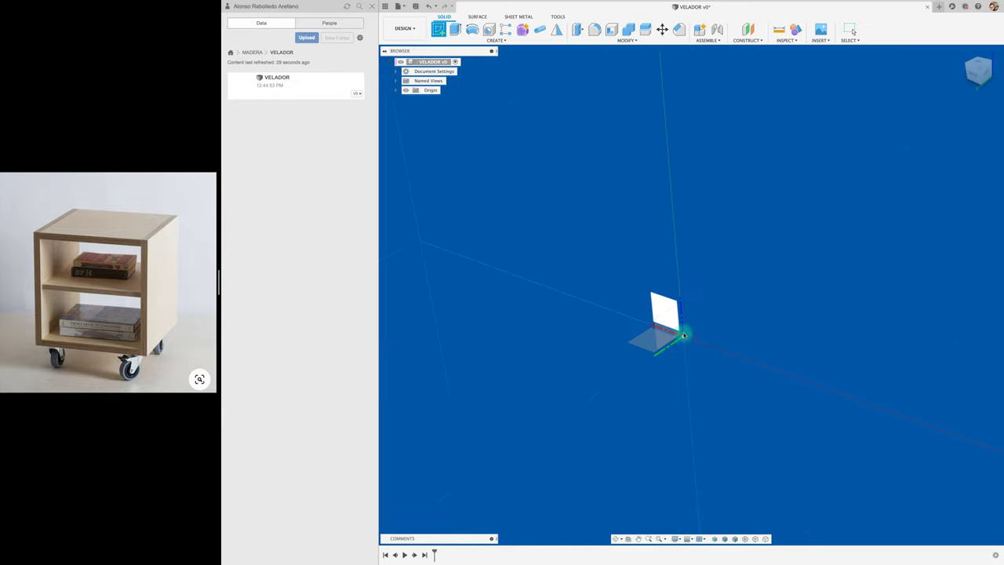
Step: Draw a 2-point rectangle from the origin on the vertical origin plane
left_click(665, 329)
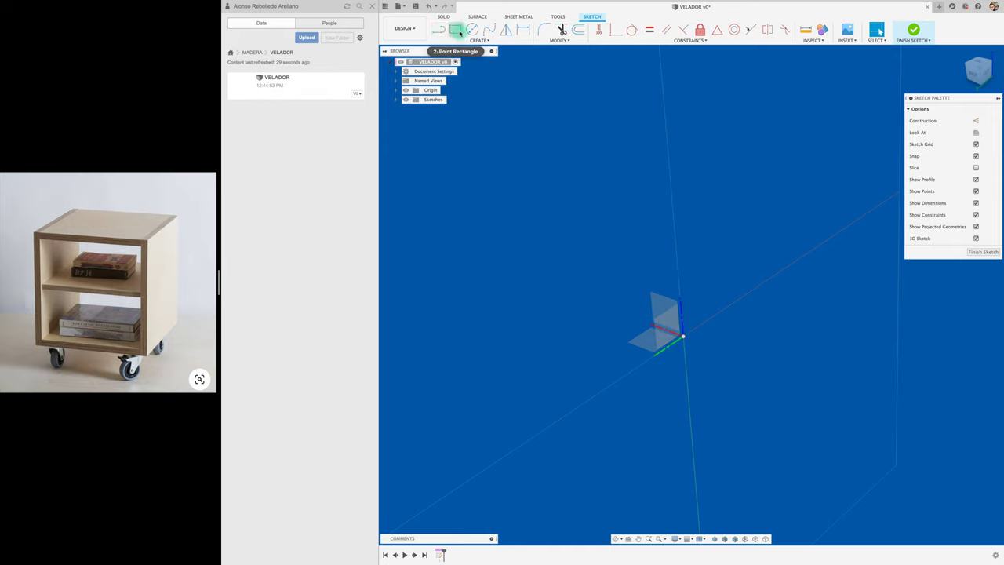
left_click(457, 29)
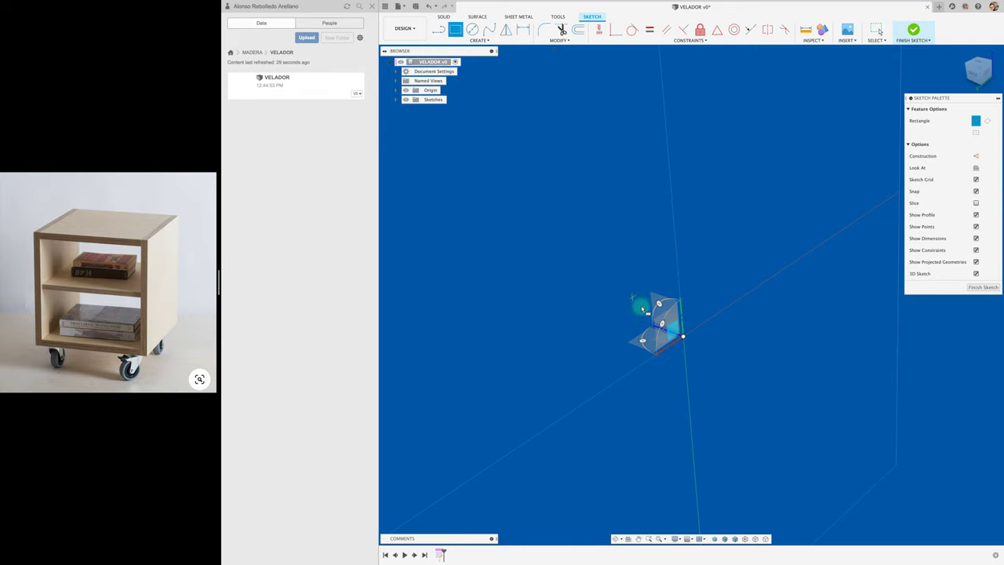
left_click(683, 338)
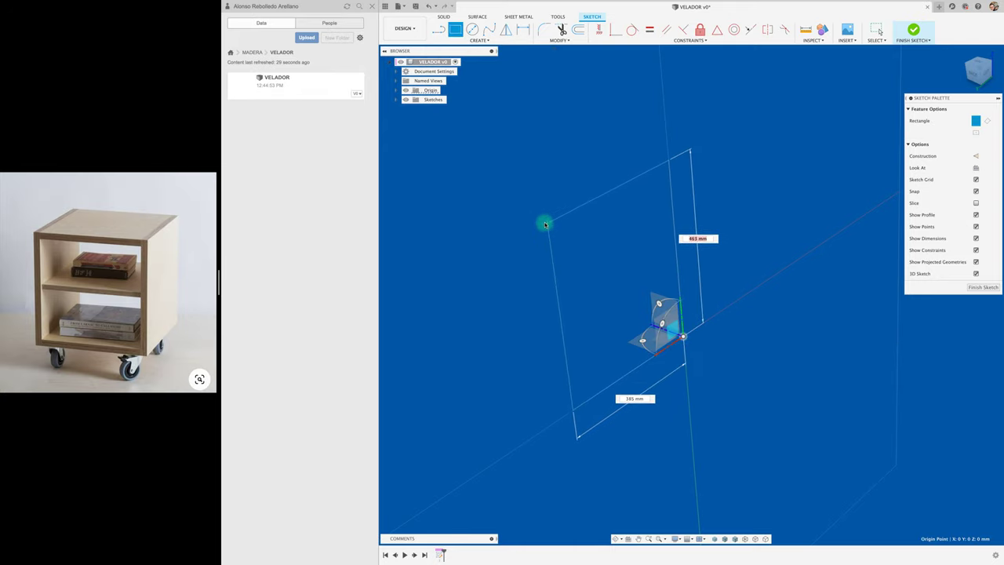
left_click(519, 176)
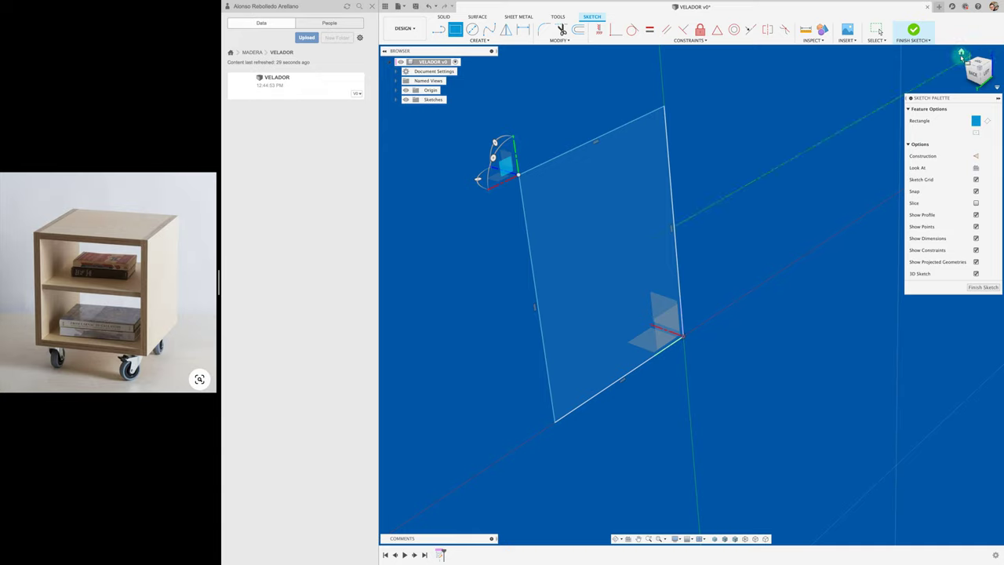
left_click_drag(965, 100, 809, 96)
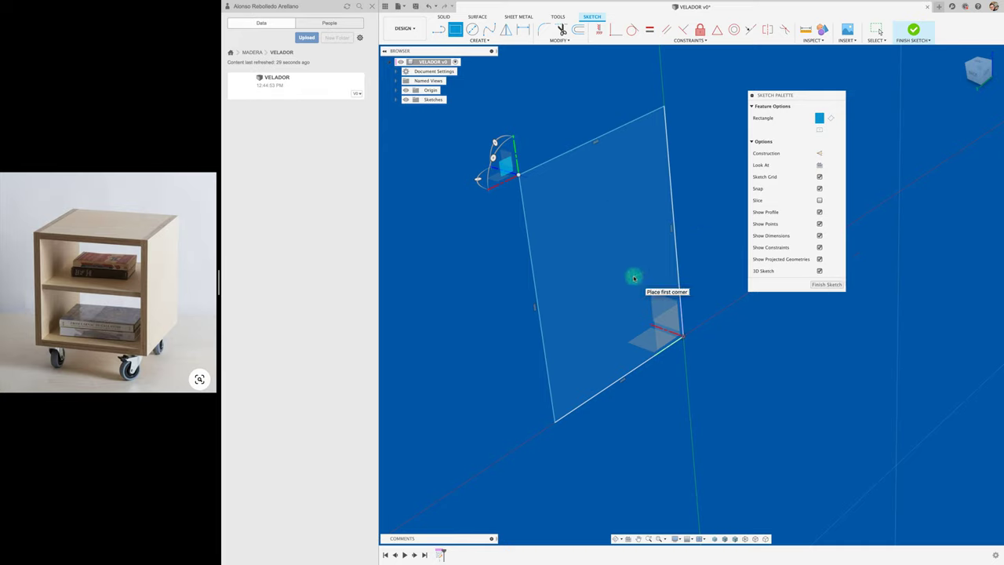
Step: Dimension the rectangle's top edge to 400 and link the left edge height to d1
key("d")
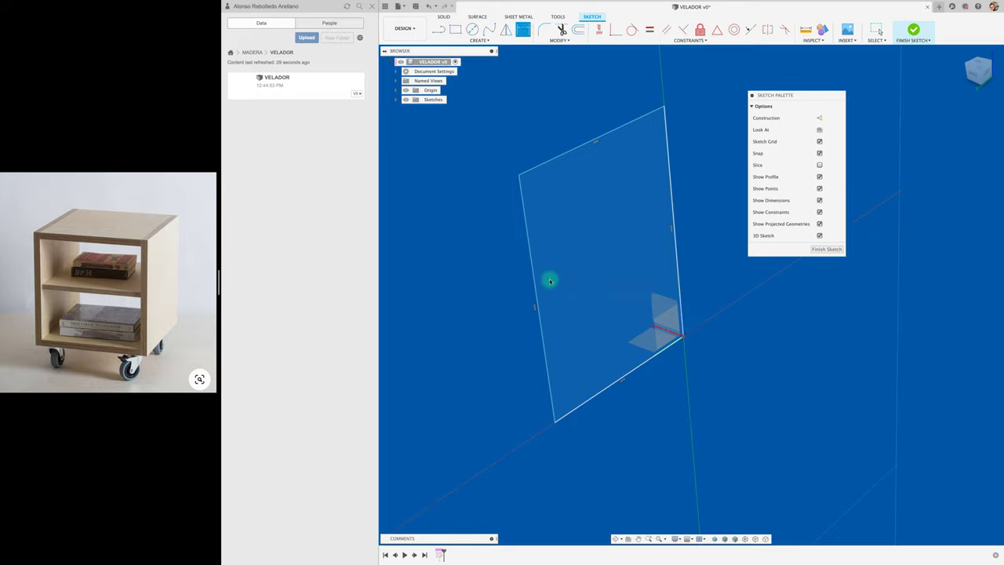
left_click(586, 144)
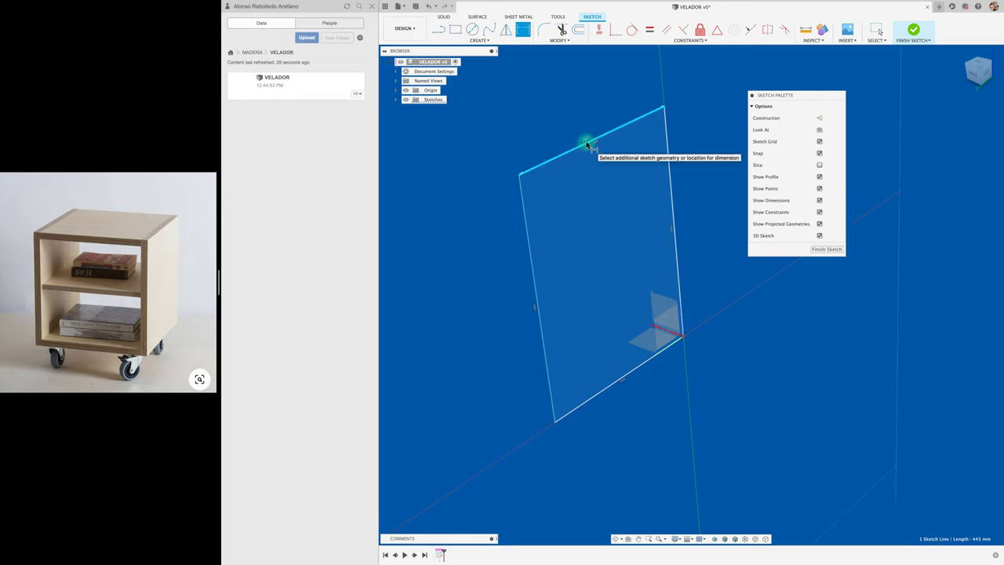
left_click(580, 123)
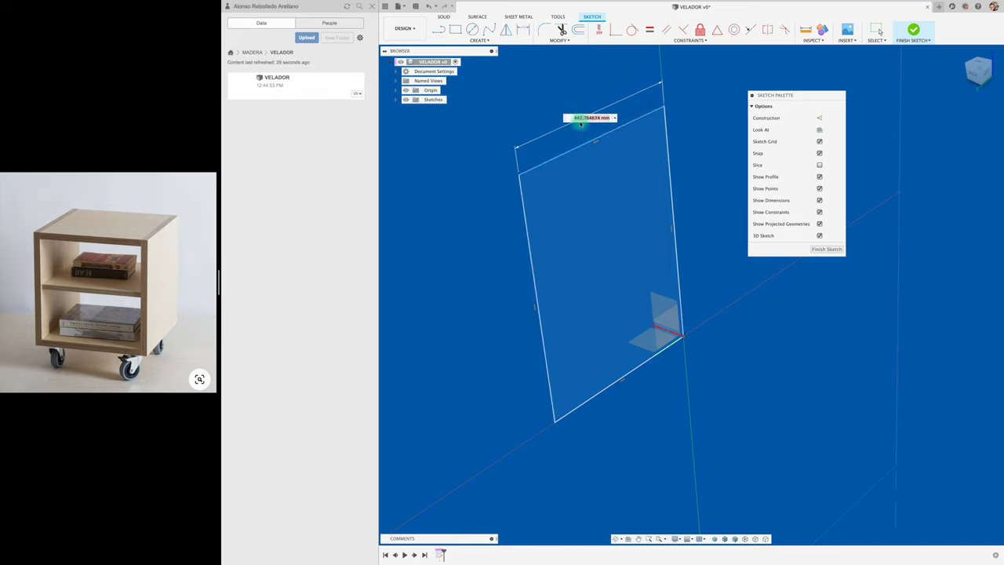
type("400")
key("Return")
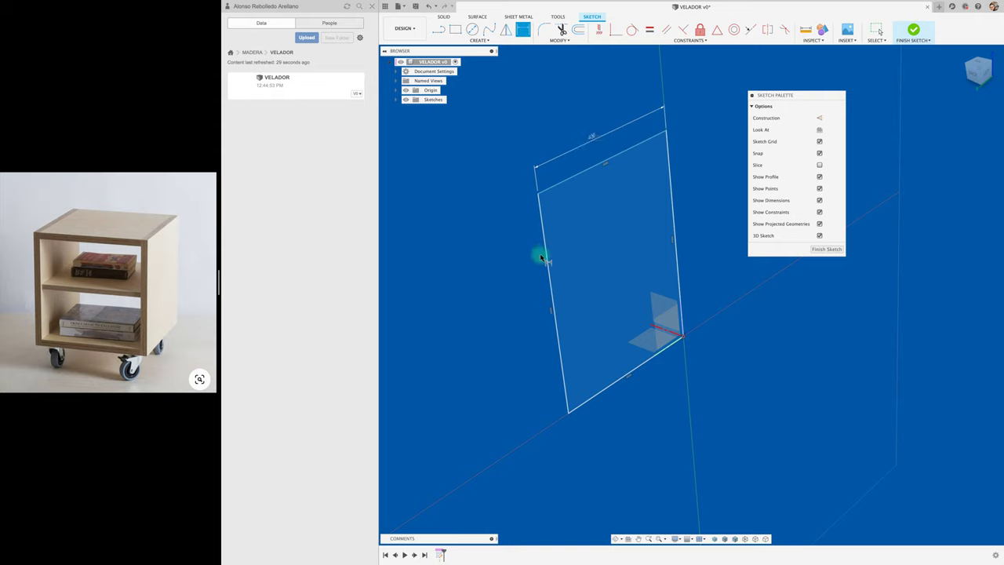
left_click(547, 257)
left_click(475, 316)
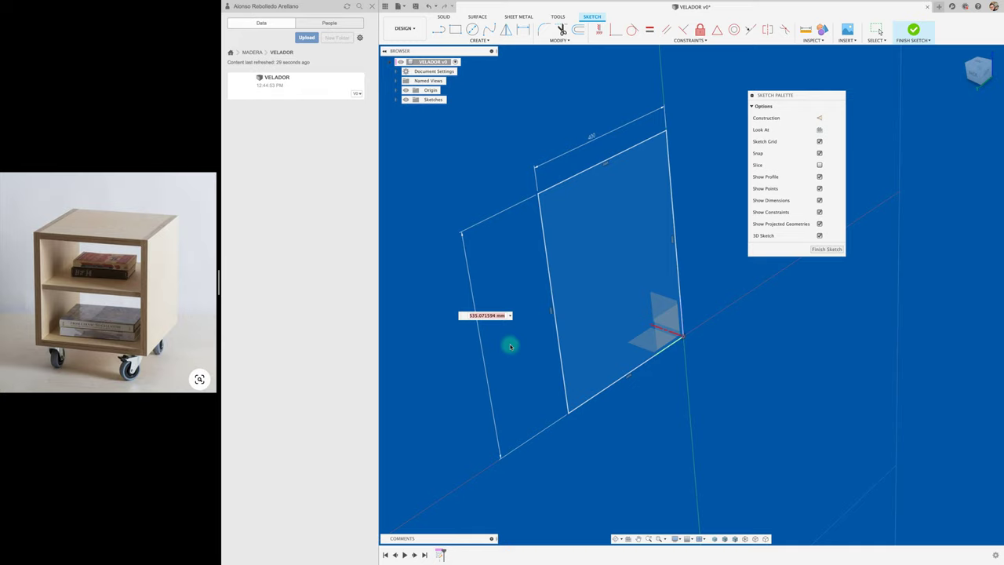
left_click(593, 137)
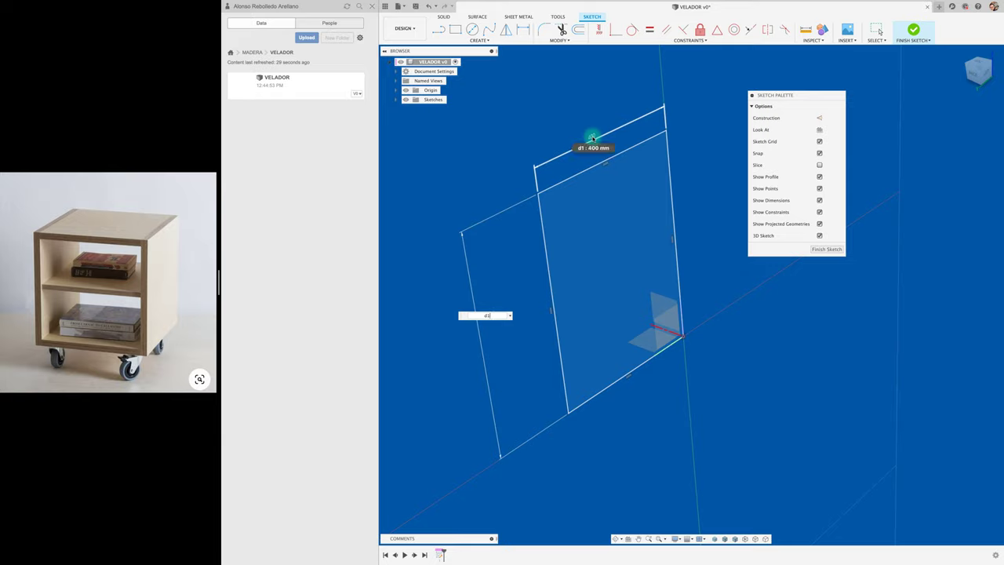
key("Return")
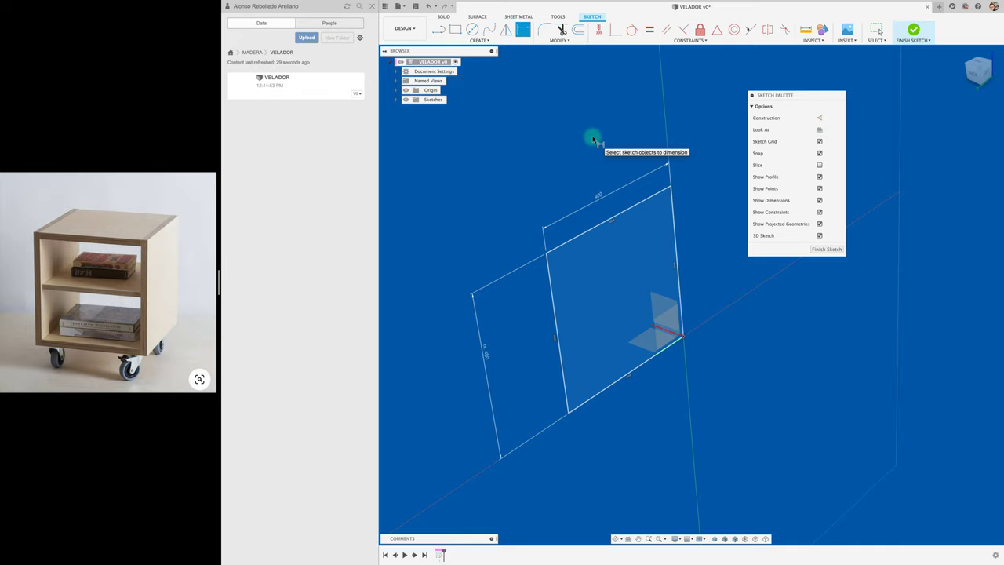
Step: Edit the width dimension to 500, then change it back to 400
double_click(601, 198)
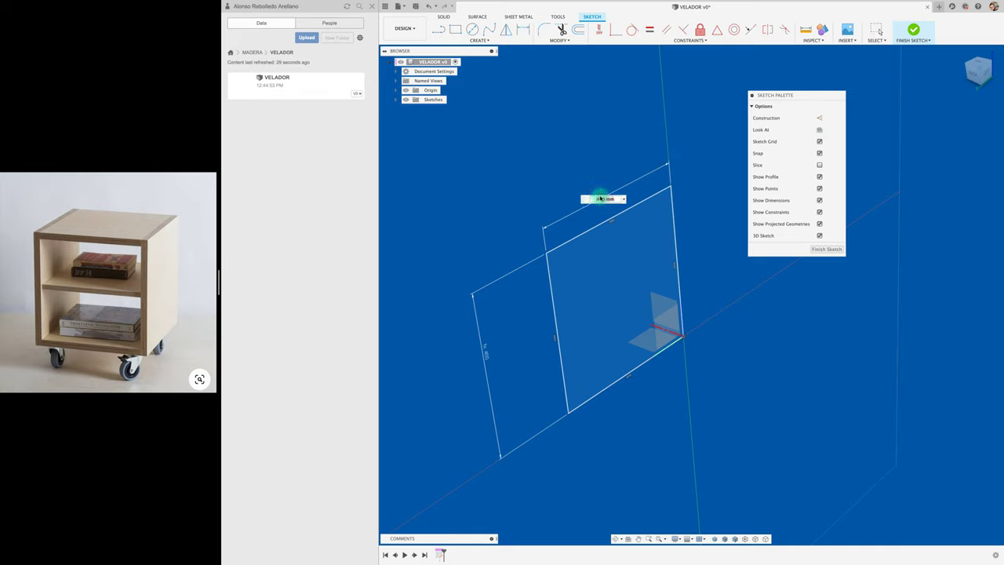
type("500")
key("Return")
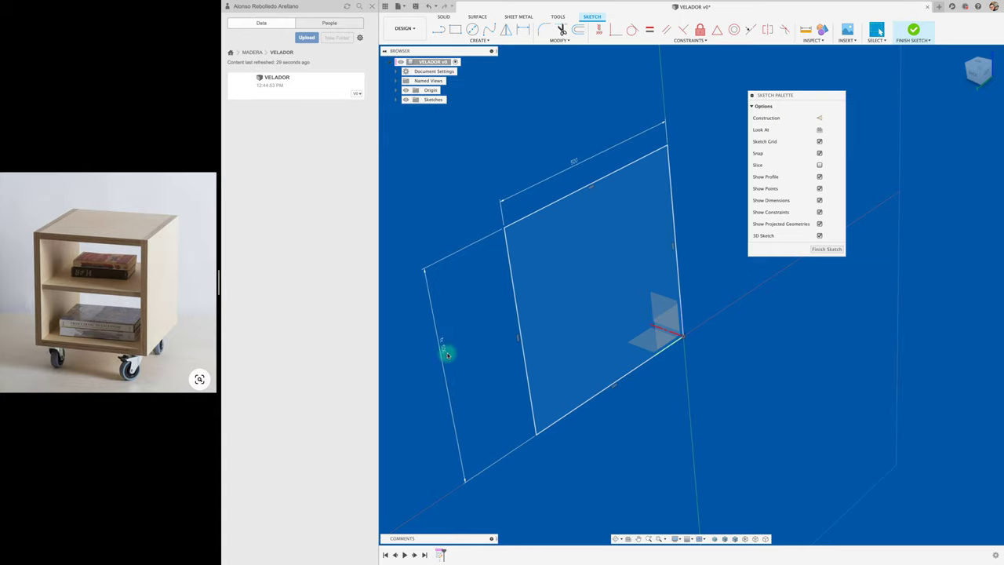
double_click(577, 162)
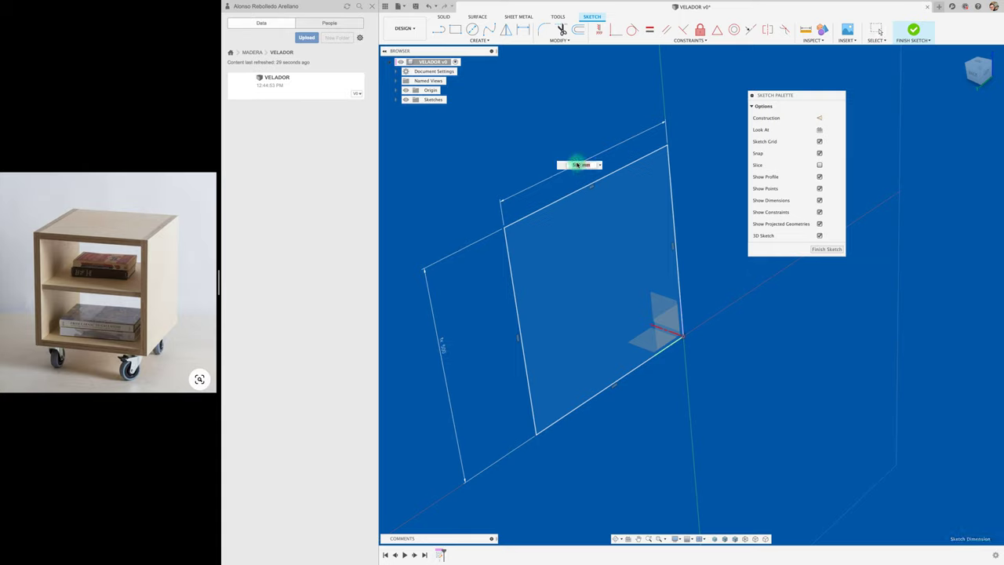
key("BackSpace")
type("400")
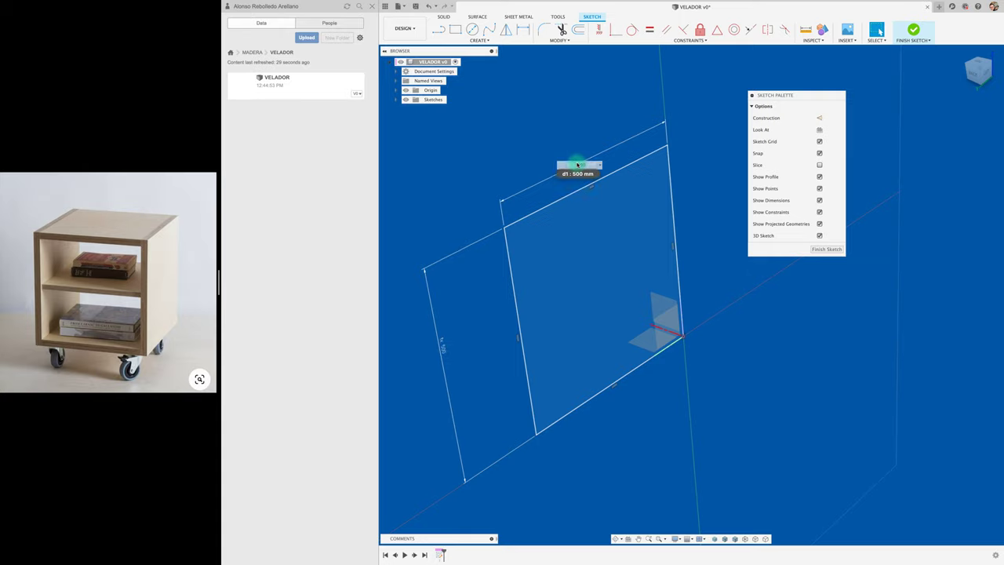
key("Return")
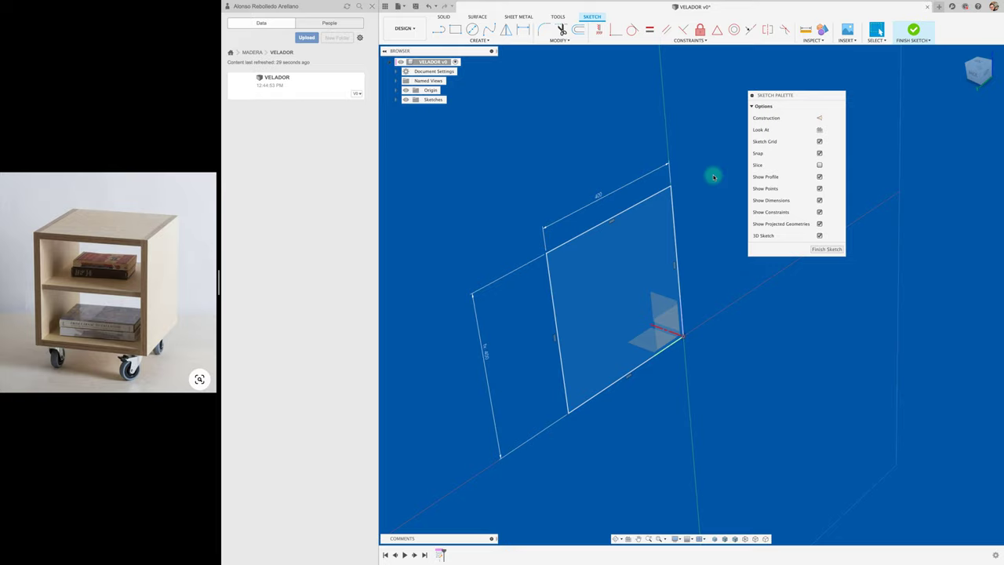
Step: Finish the sketch and begin extruding the square profile, dragging the depth in both directions
left_click(913, 31)
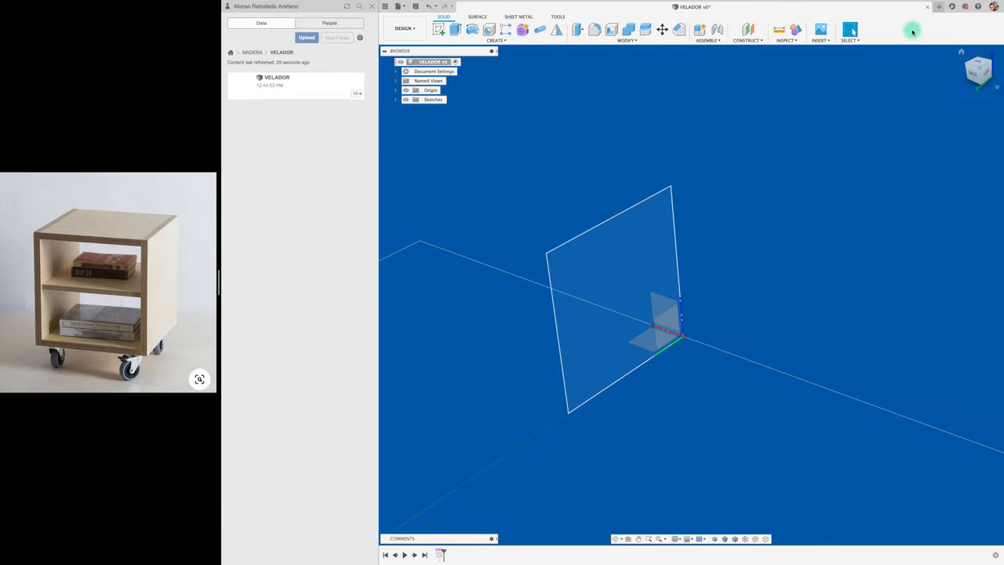
middle_click_drag(628, 171, 629, 171, "shift")
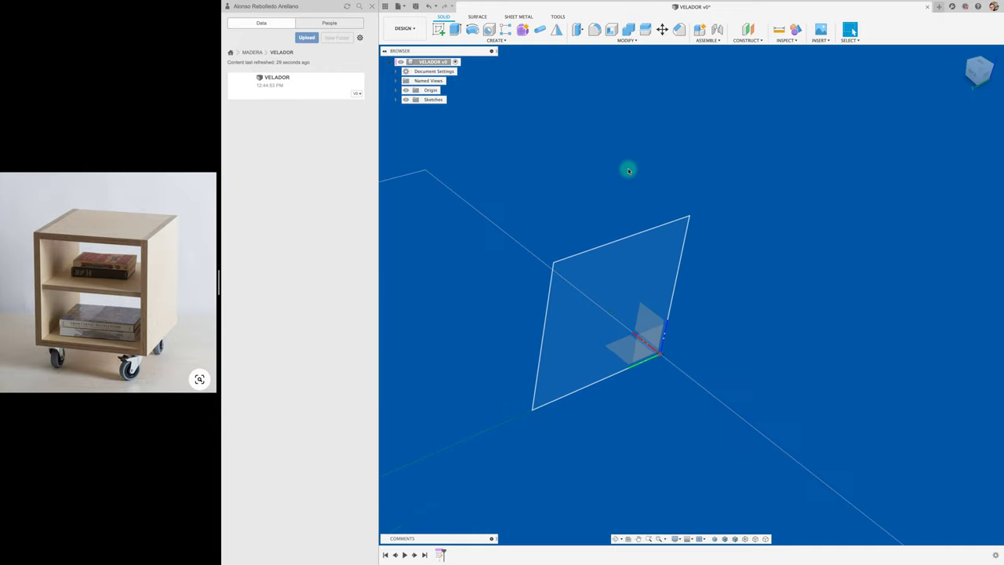
left_click(452, 30)
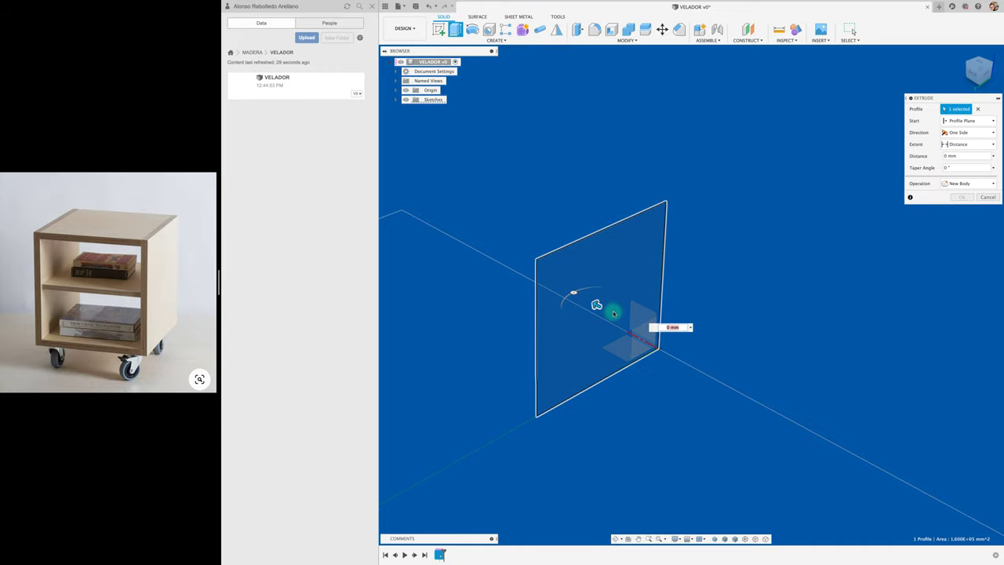
mouse_move(598, 297)
left_mouse_down()
mouse_move(495, 248)
mouse_move(694, 357)
mouse_move(522, 264)
mouse_move(518, 222)
left_mouse_up()
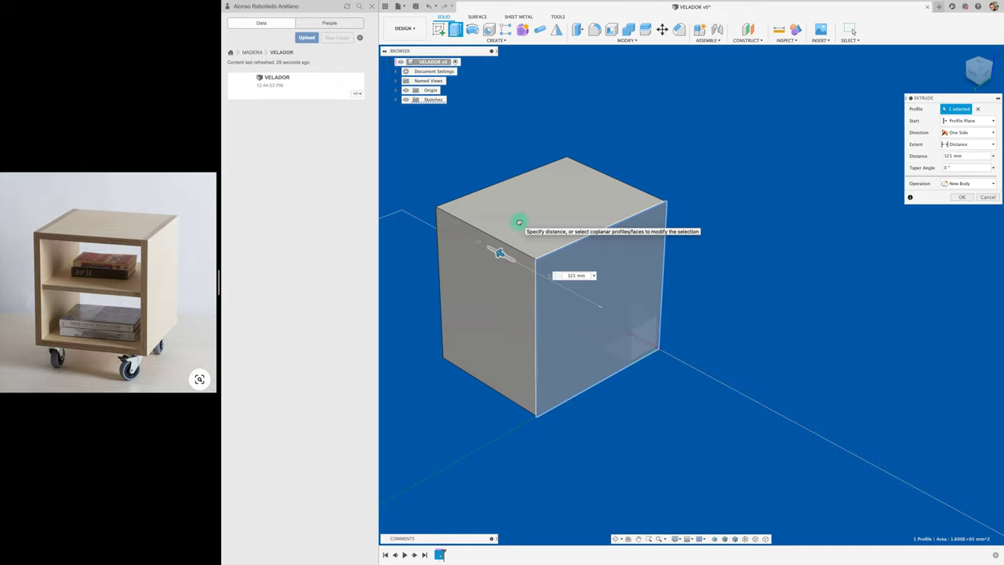
left_click_drag(519, 222, 788, 341)
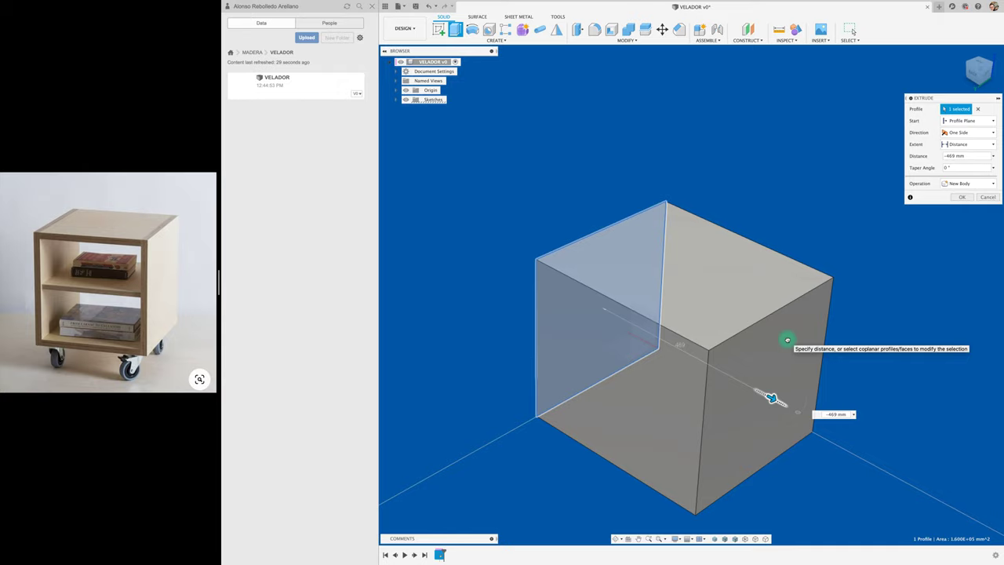
mouse_move(787, 340)
left_mouse_down()
mouse_move(505, 180)
mouse_move(751, 321)
mouse_move(572, 210)
mouse_move(724, 293)
mouse_move(560, 204)
mouse_move(691, 280)
left_mouse_up()
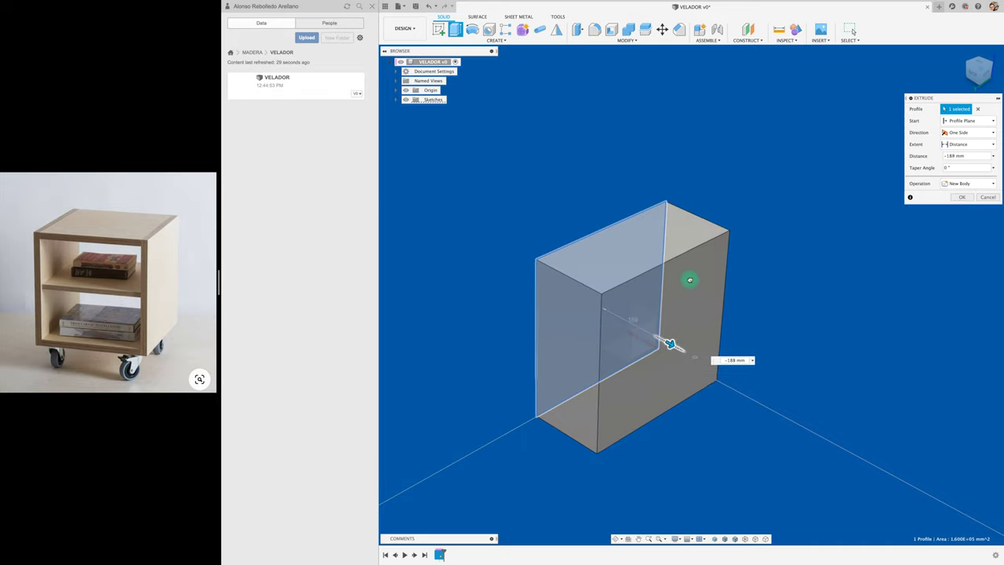
Step: Set an 18 mm two-sided extrusion and confirm the solid panel body
mouse_move(690, 280)
left_mouse_down()
mouse_move(577, 210)
mouse_move(656, 249)
left_mouse_up()
type("8")
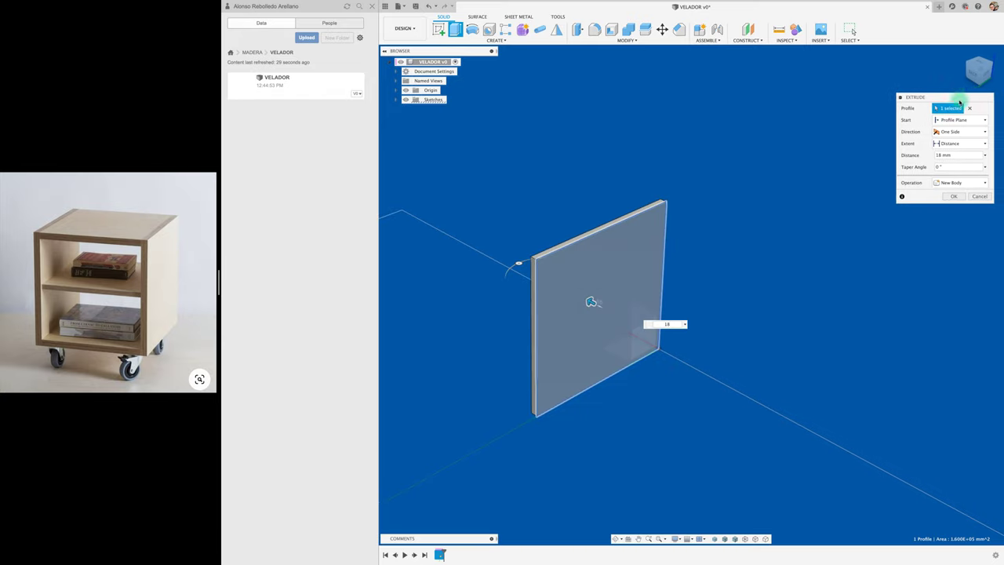
left_click_drag(977, 98, 835, 130)
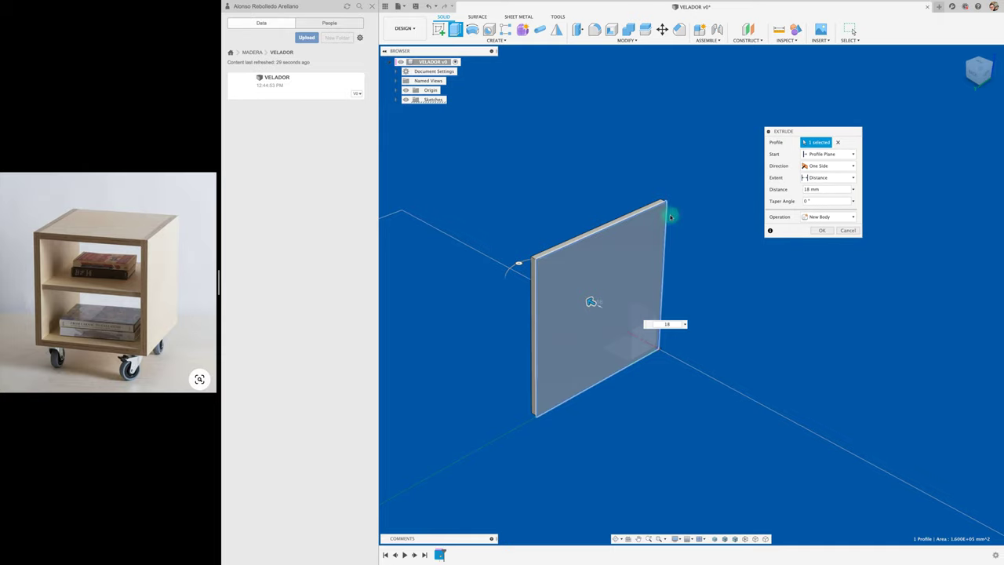
left_click(842, 167)
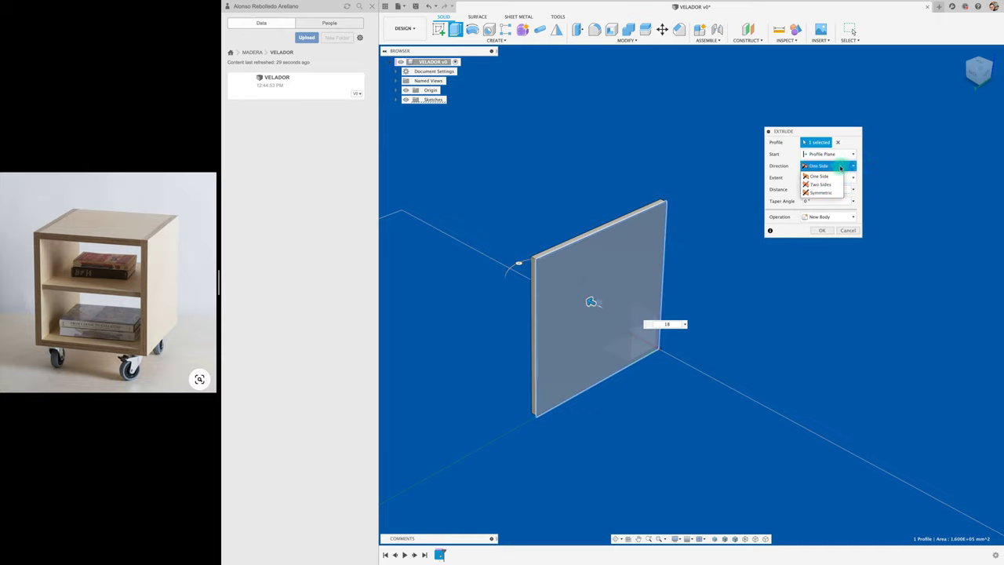
left_click(828, 186)
left_click(823, 230)
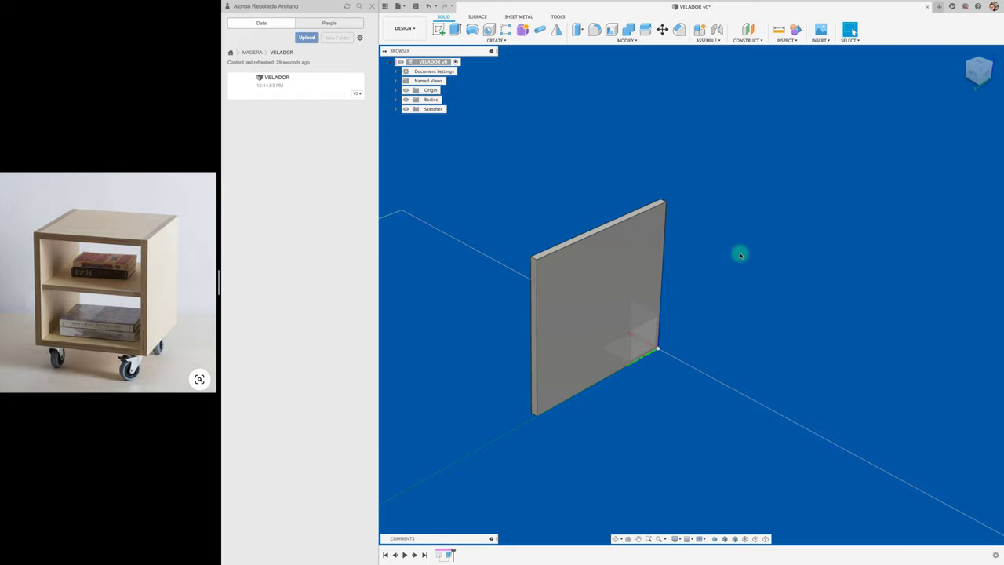
Step: Convert Body1 from the Bodies folder into its own component, Component1:1
middle_click_drag(693, 196, 662, 166, "shift")
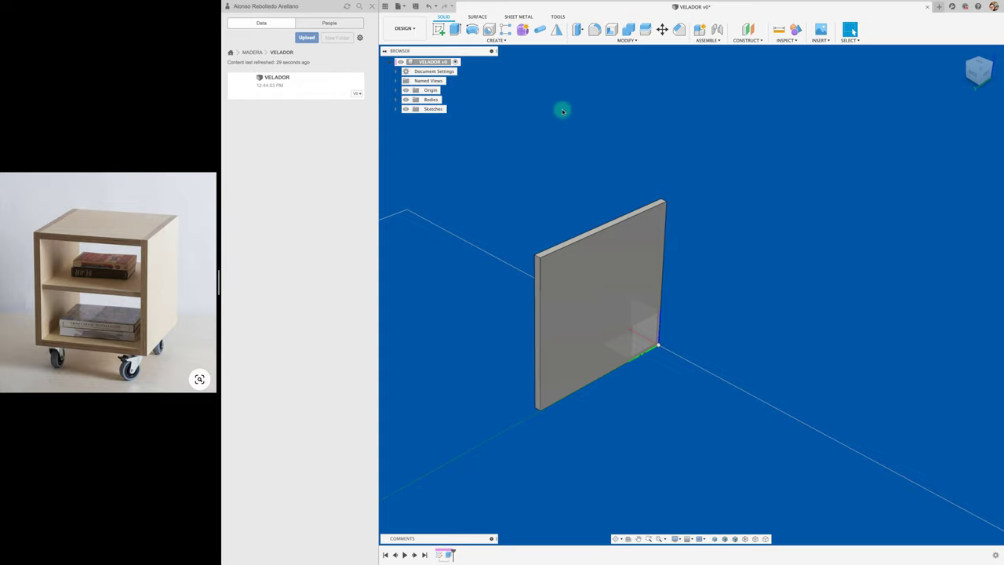
left_click(431, 101)
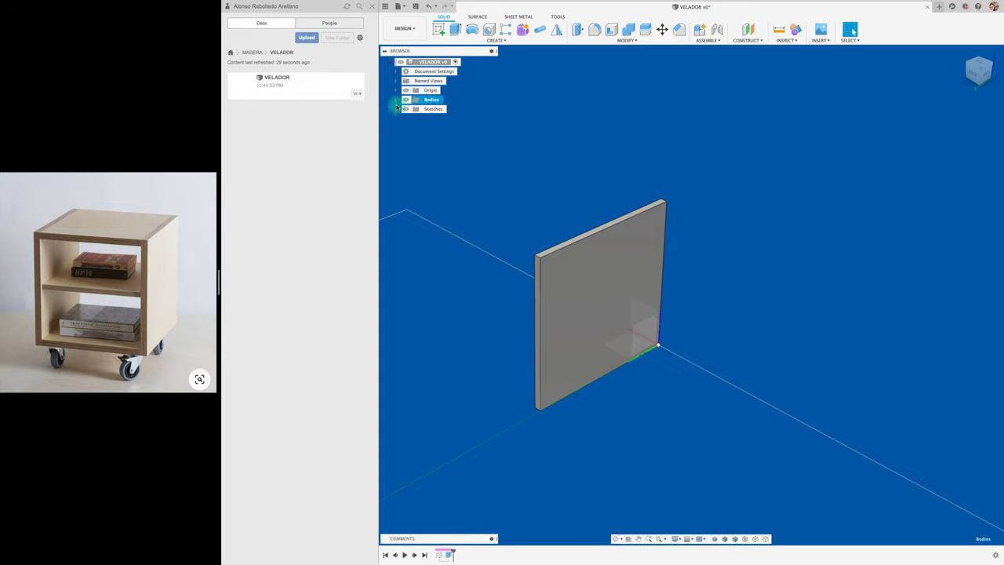
left_click(396, 100)
left_click(434, 109)
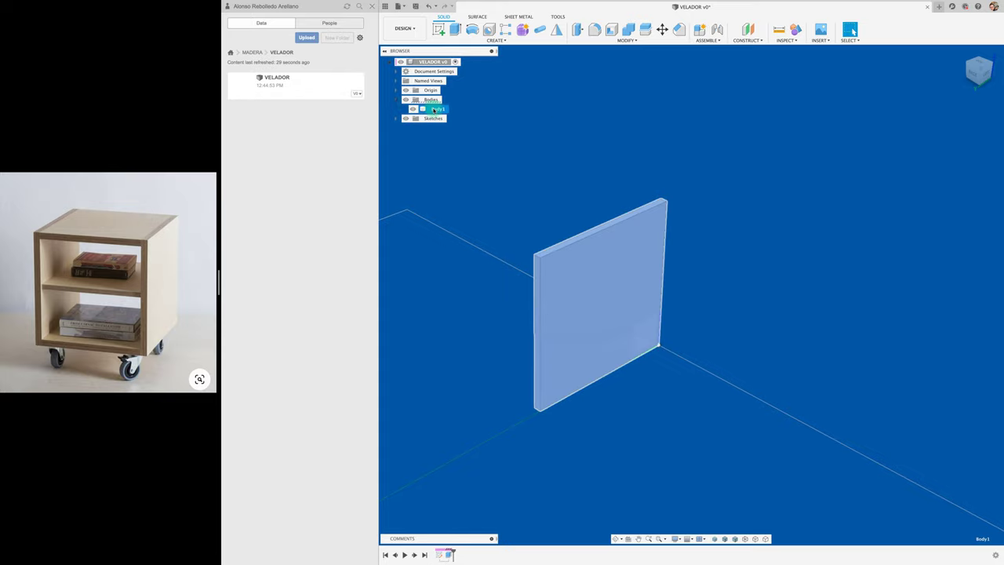
right_click(434, 110)
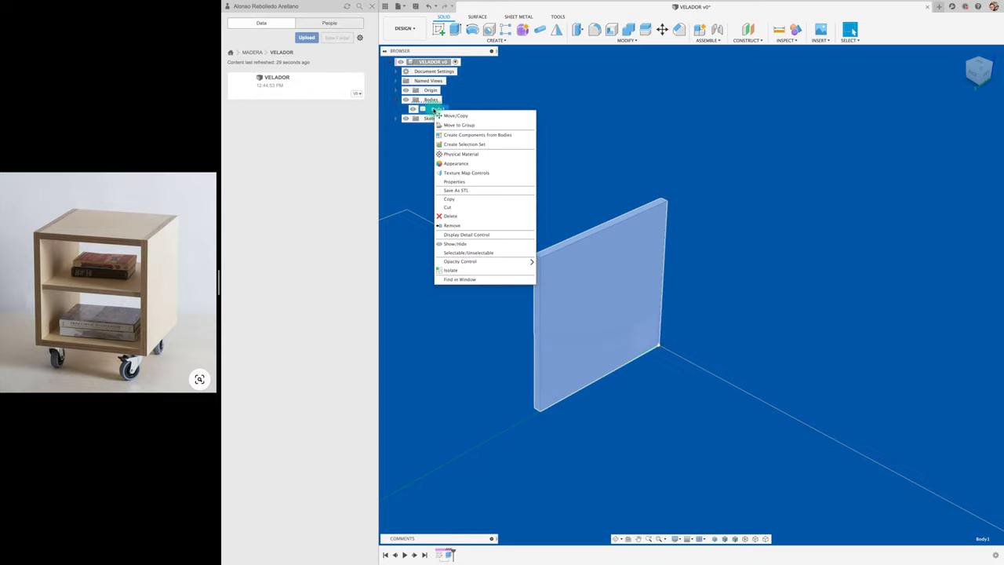
left_click(503, 138)
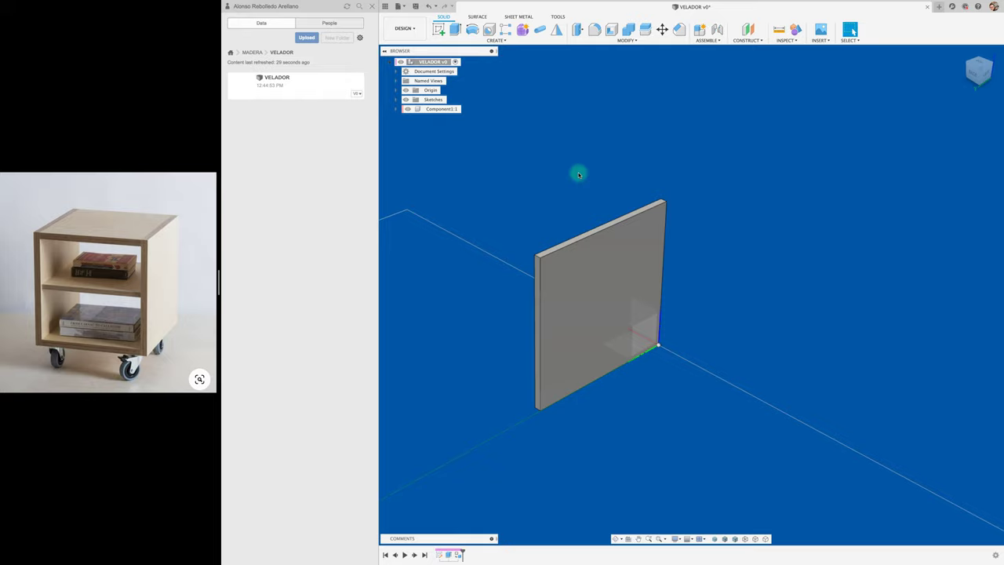
Step: Rename Component1:1 to LATERAL and ground it in place
left_click(443, 109)
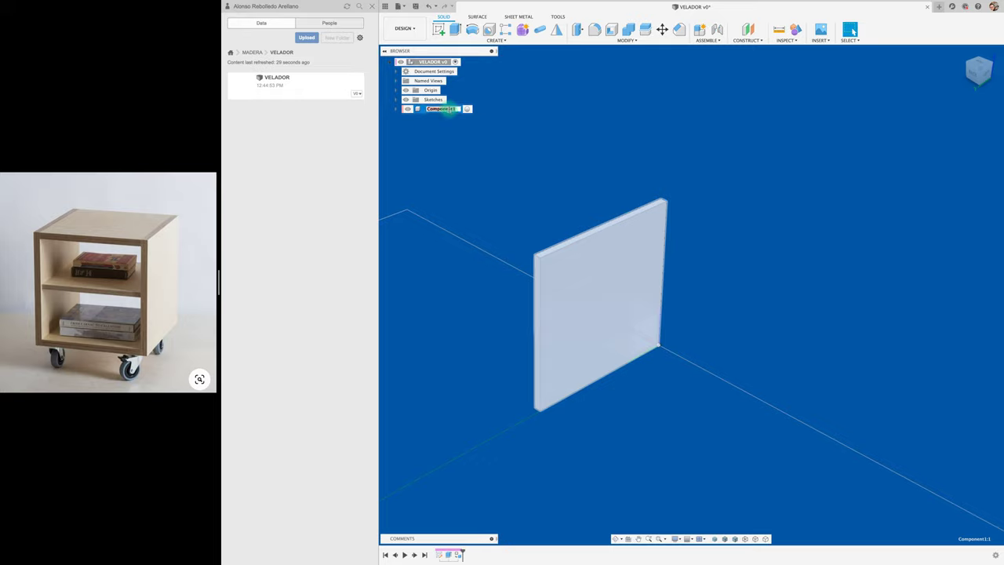
type("LATERAL")
key("Return")
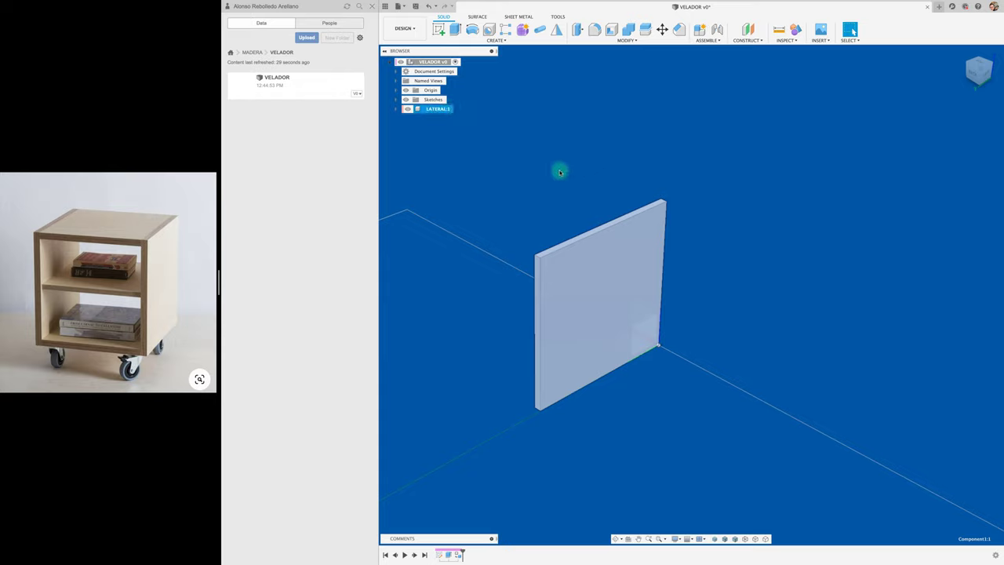
mouse_move(652, 251)
middle_mouse_down("shift")
mouse_move(570, 168)
mouse_move(556, 318)
mouse_move(605, 210)
mouse_move(671, 234)
middle_mouse_up("shift")
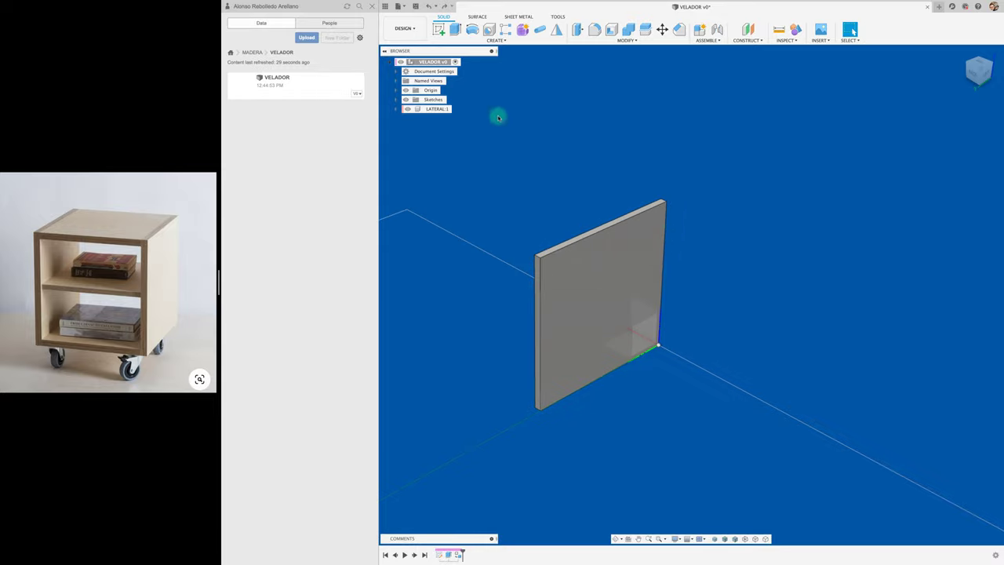
right_click(438, 110)
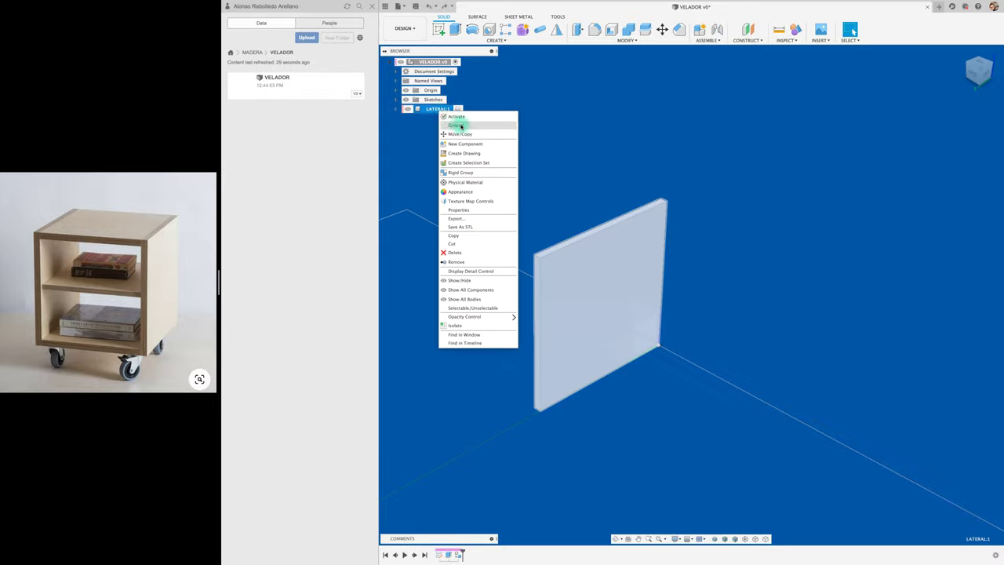
left_click(461, 126)
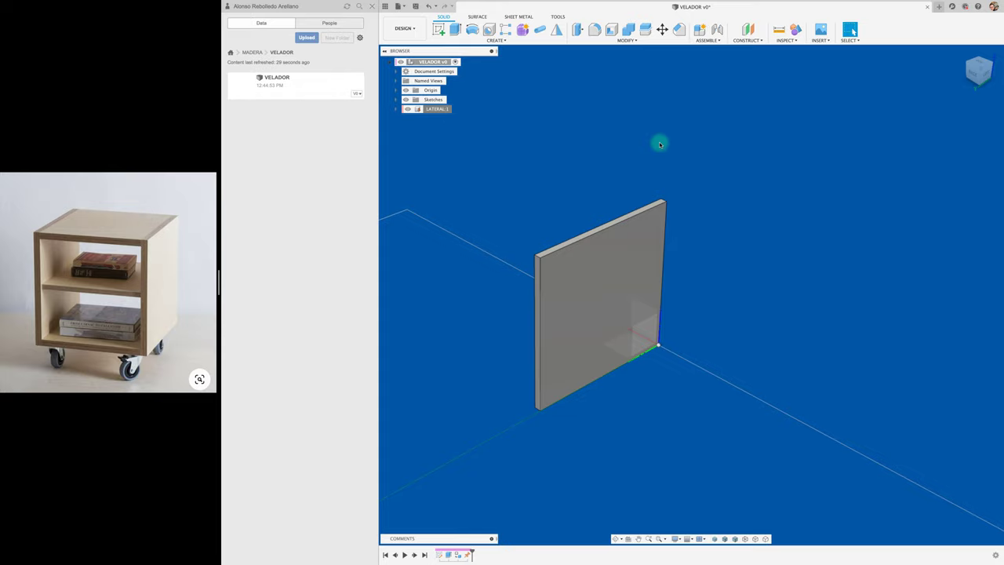
Step: Toggle component colour cycling on and off, then copy LATERAL:1
left_click(787, 40)
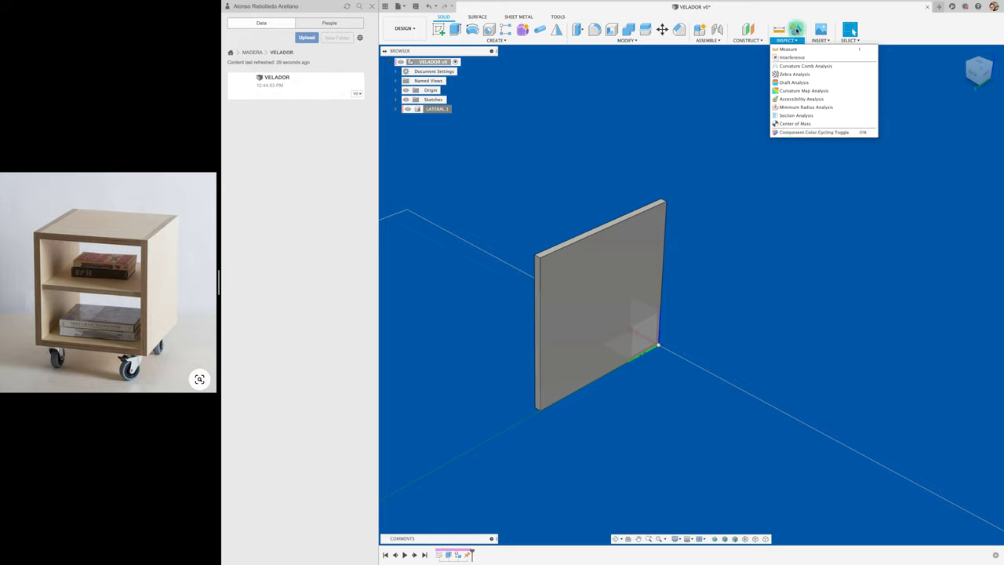
left_click(796, 30)
left_click(796, 30)
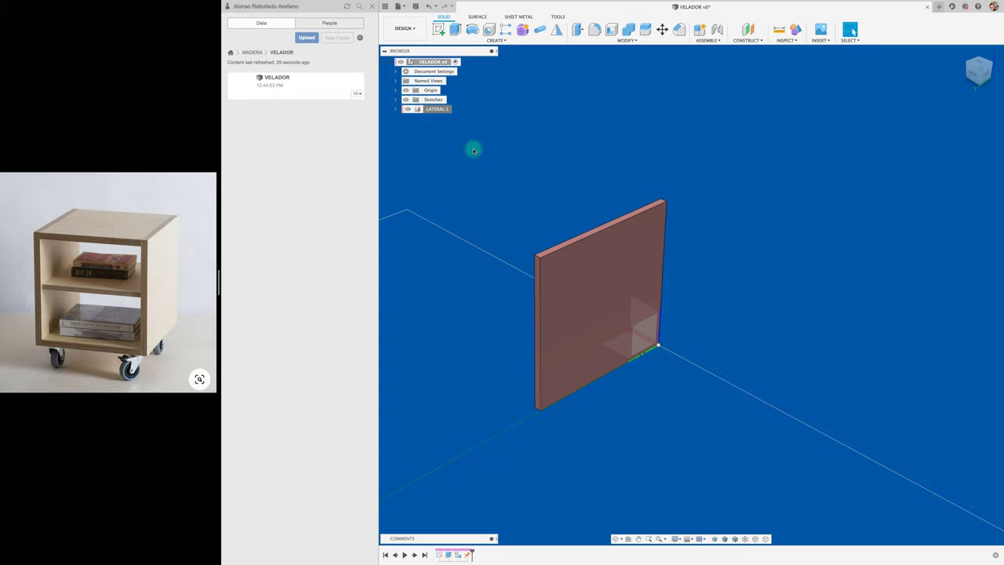
left_click(439, 113)
right_click(440, 113)
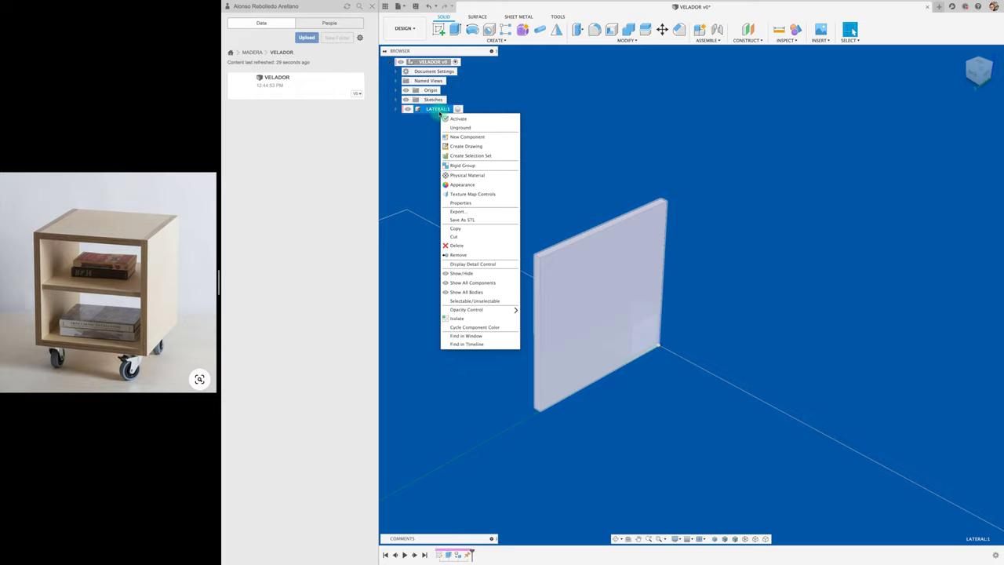
left_click(460, 229)
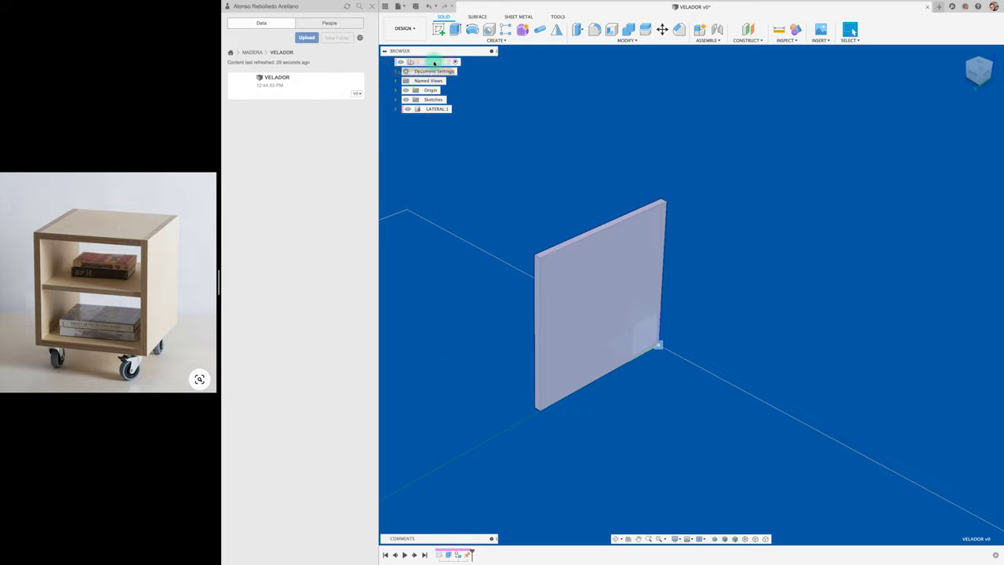
Step: Paste the side panel into VELADOR and move the copy -400 mm along X as LATERAL:2
right_click(436, 63)
left_click(474, 168)
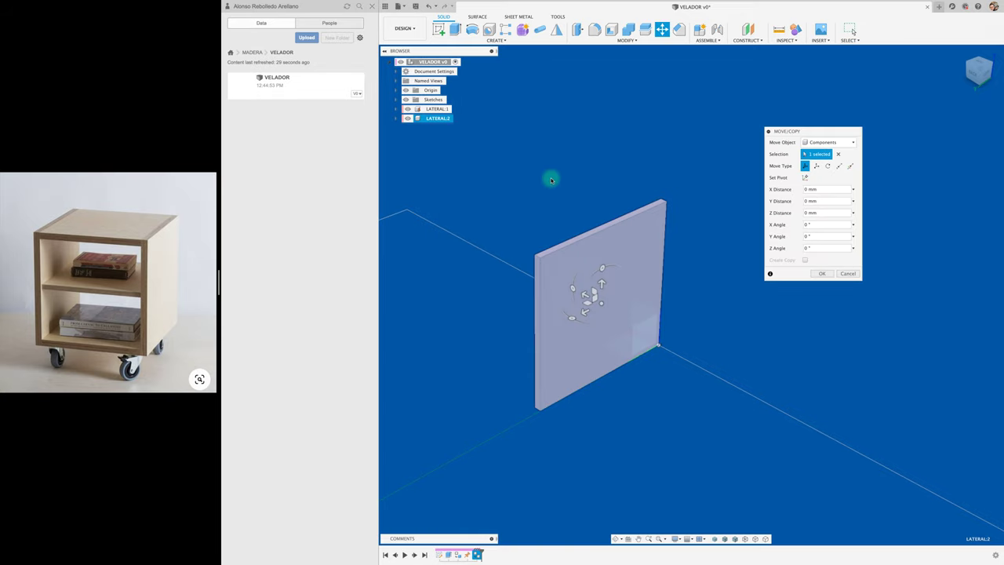
left_click_drag(584, 295, 722, 366)
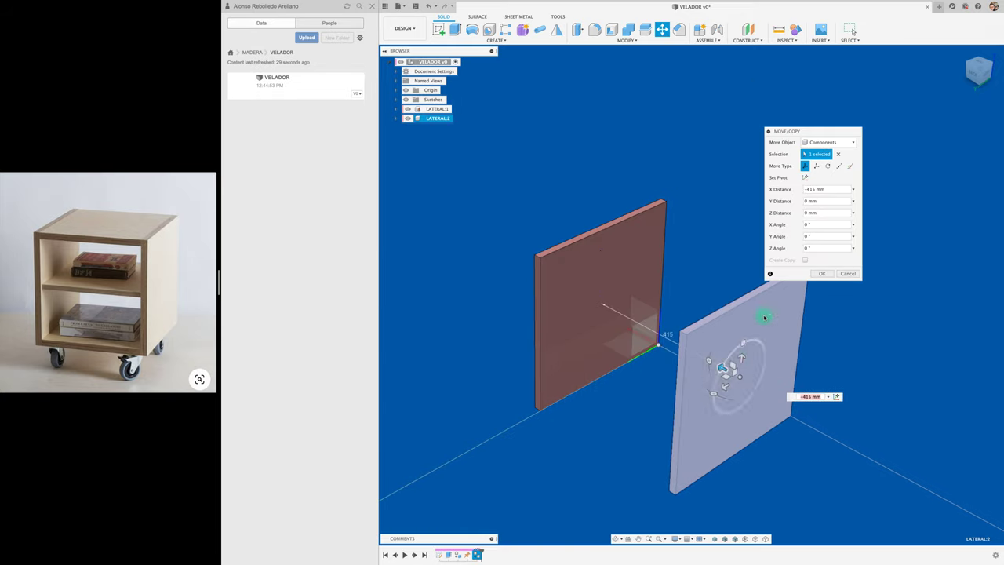
left_click(980, 66)
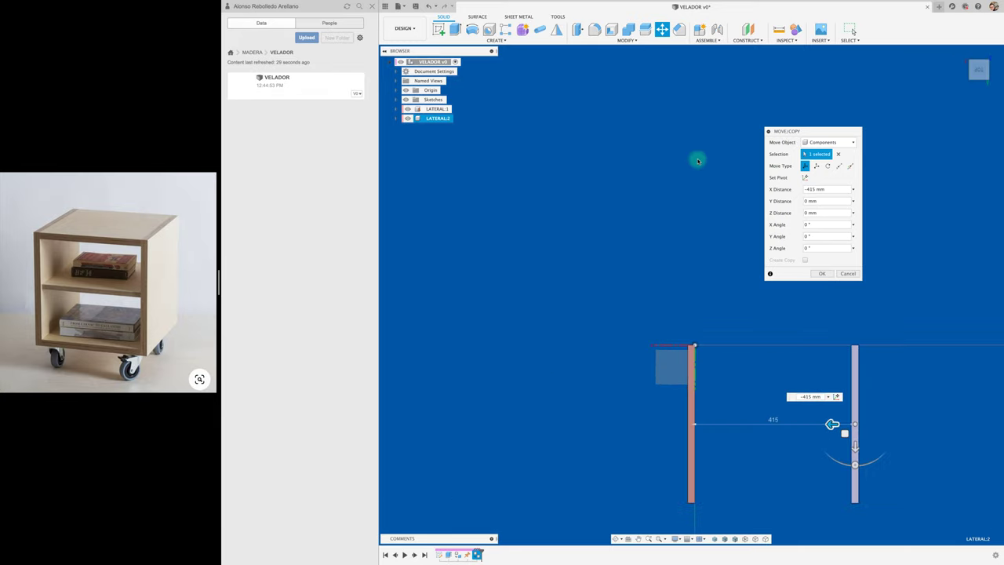
scroll(691, 376, "up", 3)
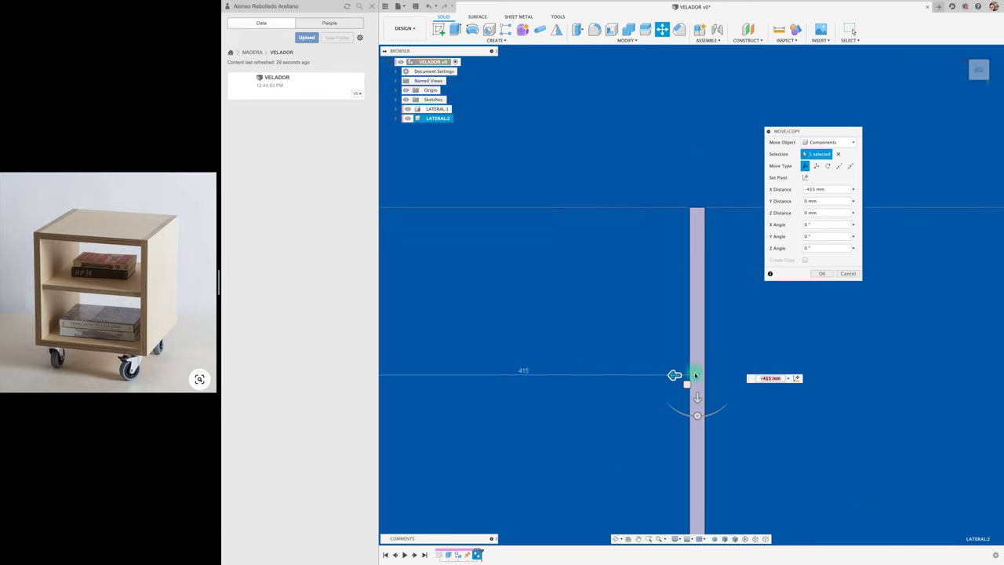
scroll(698, 377, "down", 2)
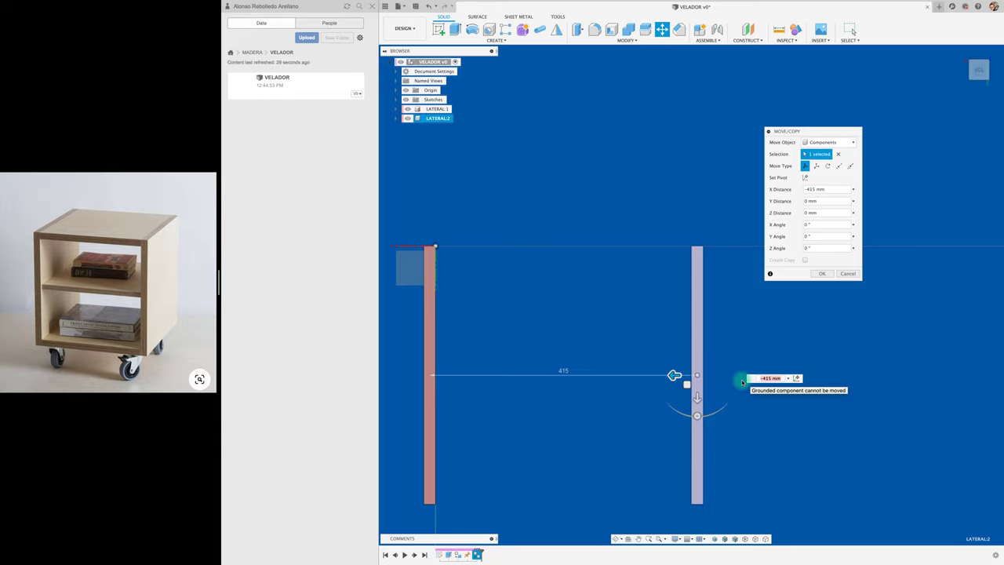
type("-400")
key("Return")
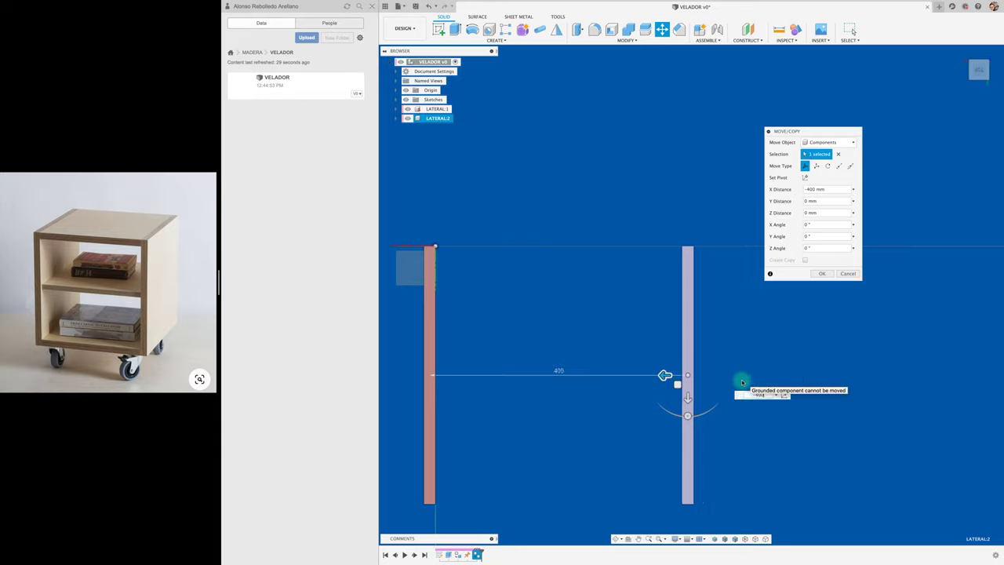
left_click(822, 274)
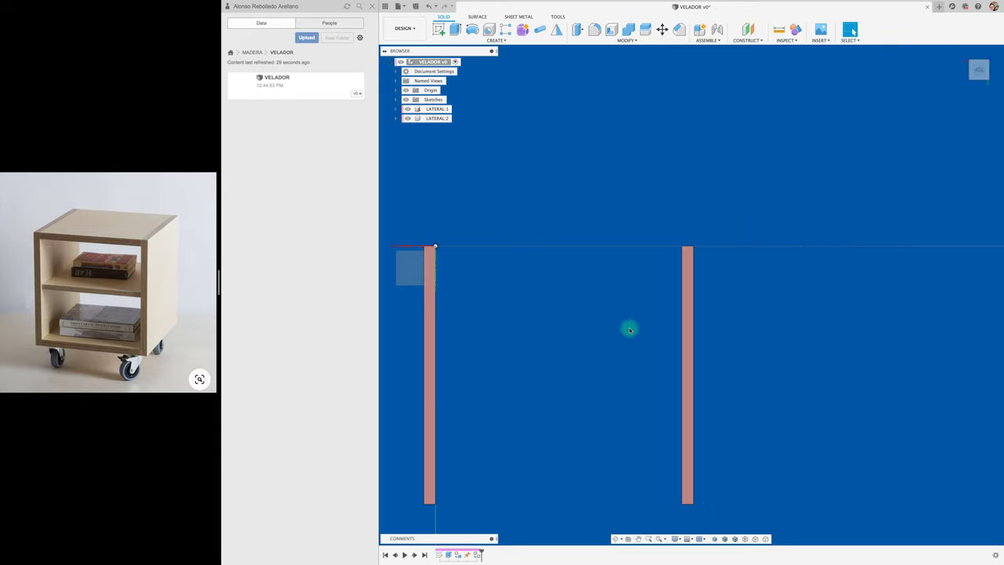
scroll(604, 353, "down", 5, "shift")
scroll(605, 352, "down", 2, "shift")
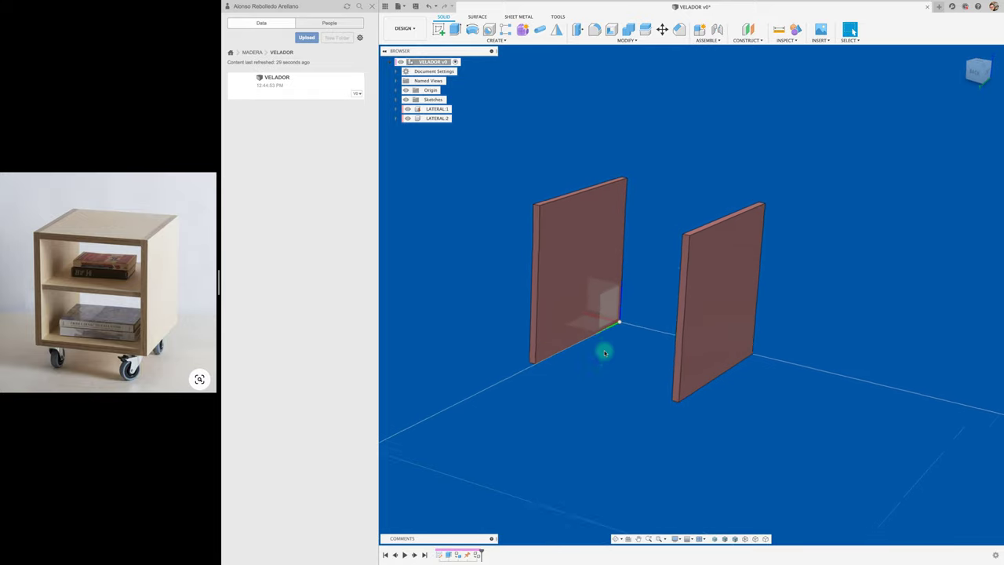
scroll(604, 351, "down", 2, "shift")
scroll(603, 350, "down", 1, "shift")
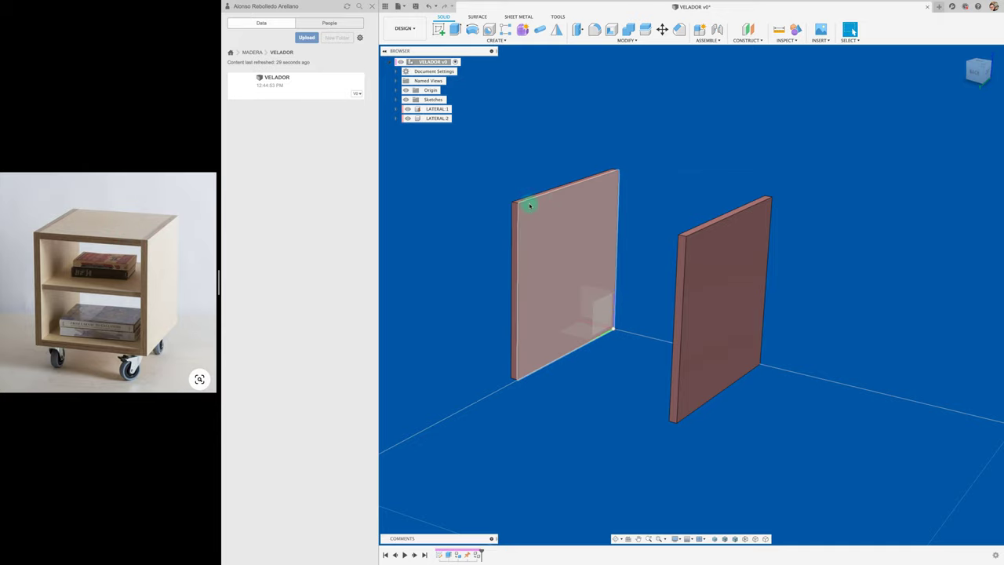
scroll(529, 196, "up", 3)
scroll(529, 194, "up", 3)
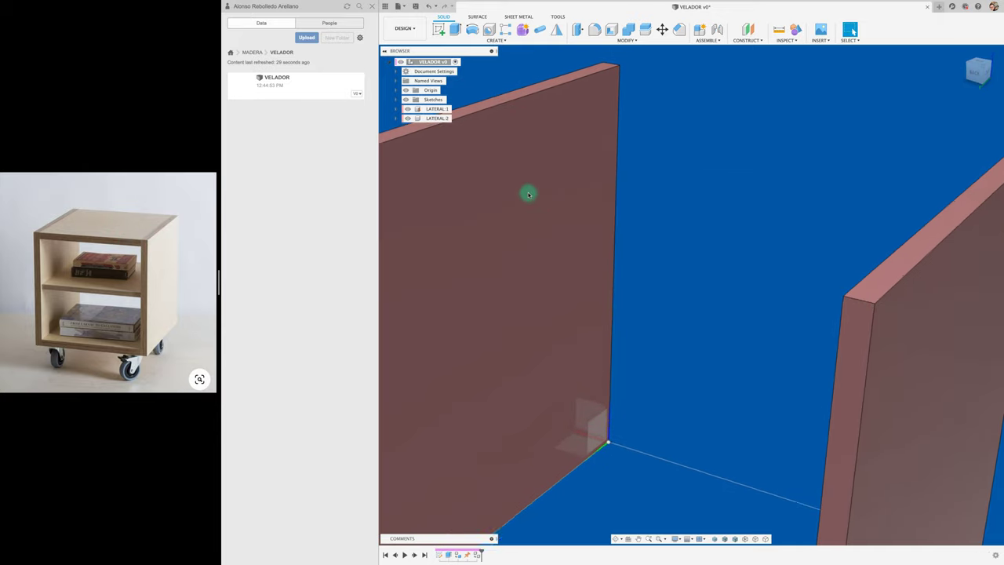
scroll(529, 193, "up", 2)
scroll(527, 189, "down", 3)
left_click(519, 181)
scroll(519, 181, "down", 3)
left_click(510, 155)
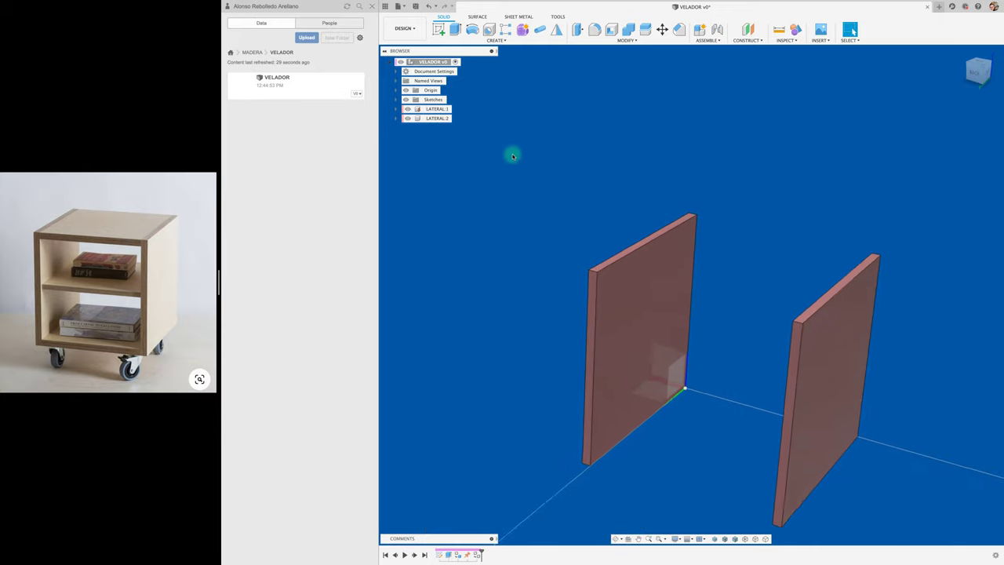
scroll(510, 155, "up", 1)
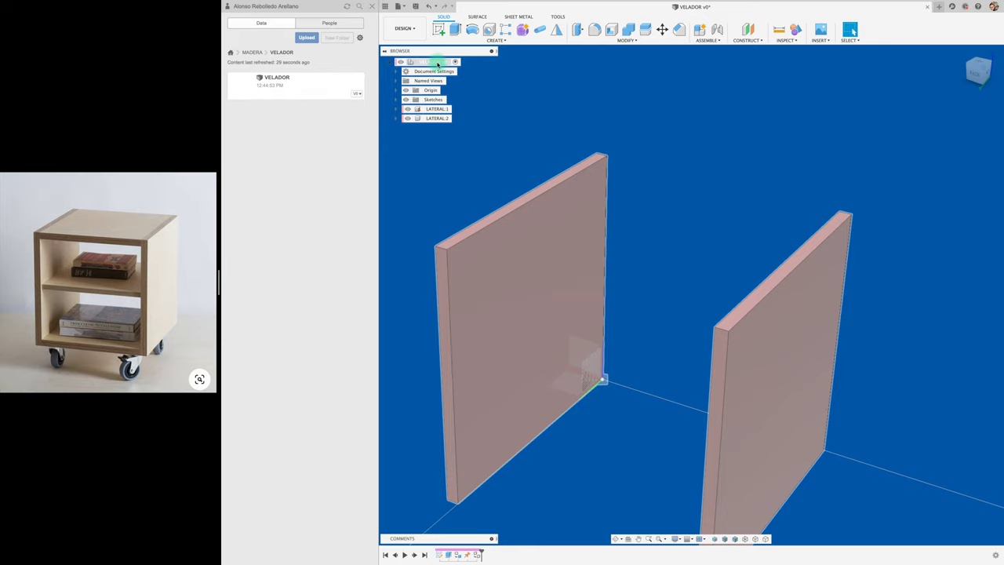
Step: Add a new component under the VELADOR root, replacing its default name with CUBIERTA
right_click(438, 64)
left_click(485, 71)
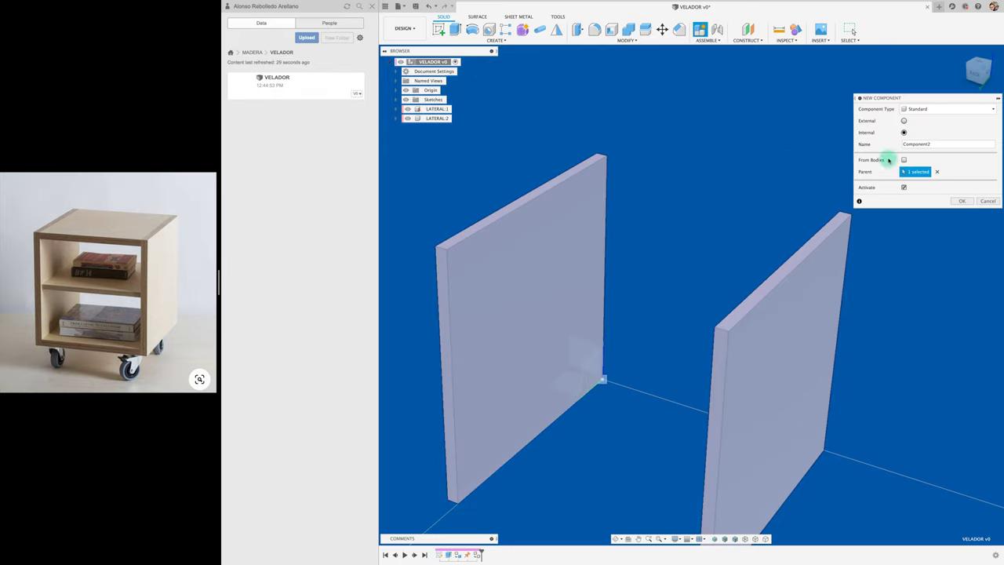
left_click_drag(914, 99, 633, 80)
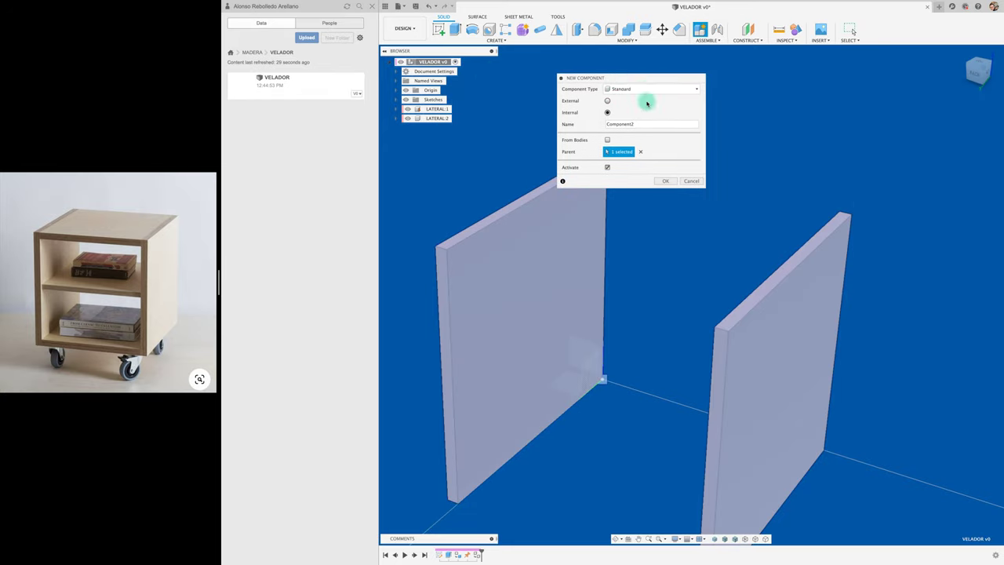
left_click_drag(650, 124, 595, 124)
type("CUBIERTA")
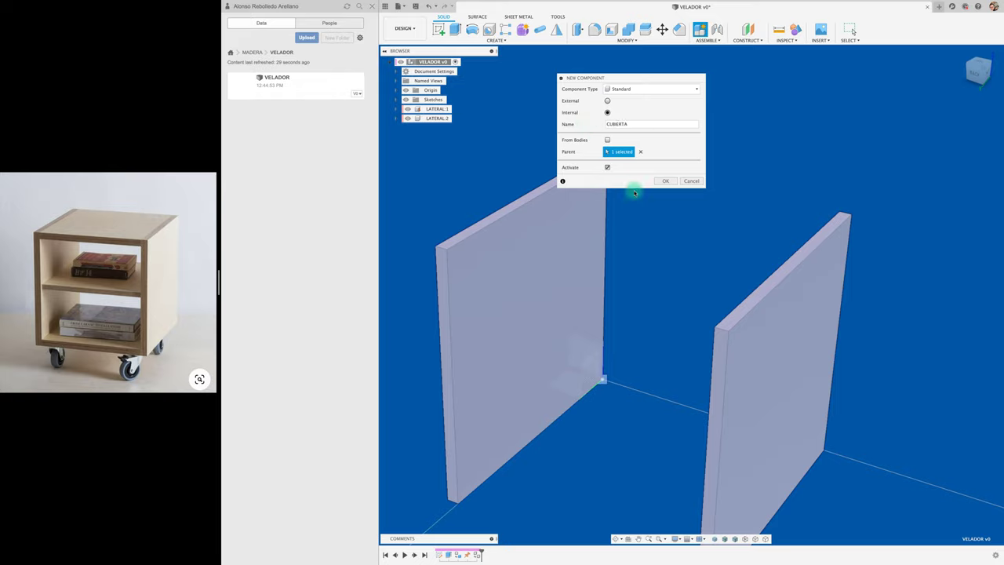
left_click(667, 181)
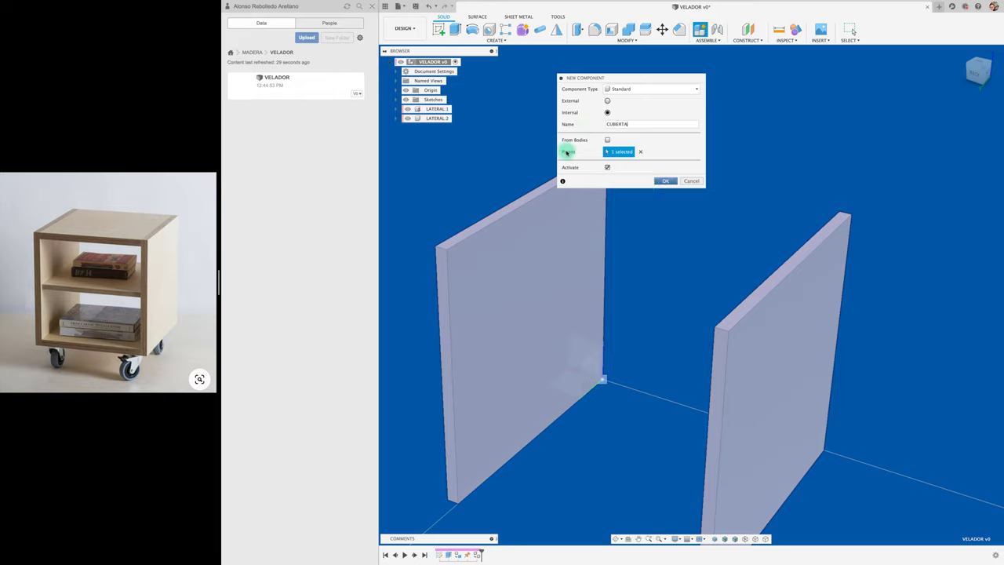
left_click(667, 182)
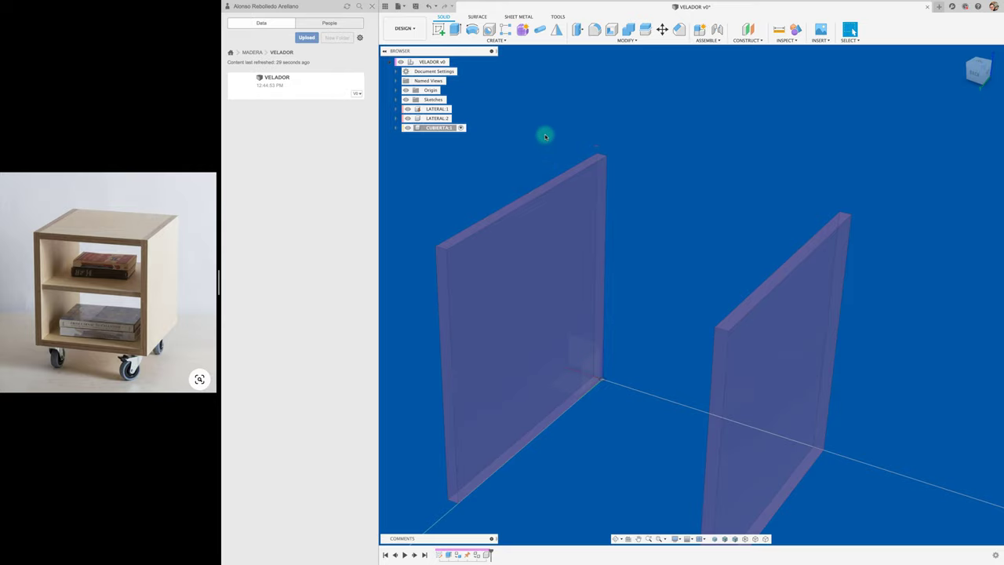
Step: Sketch a two-point rectangle on the side panel top spanning from the left to the right panel
left_click(437, 29)
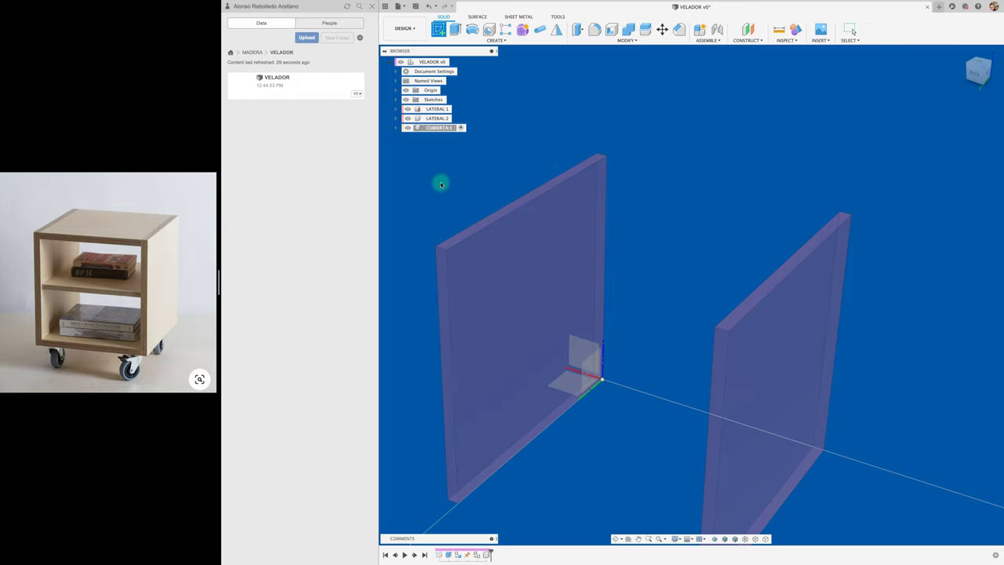
scroll(411, 228, "up", 1)
scroll(410, 228, "up", 3)
scroll(411, 228, "up", 2)
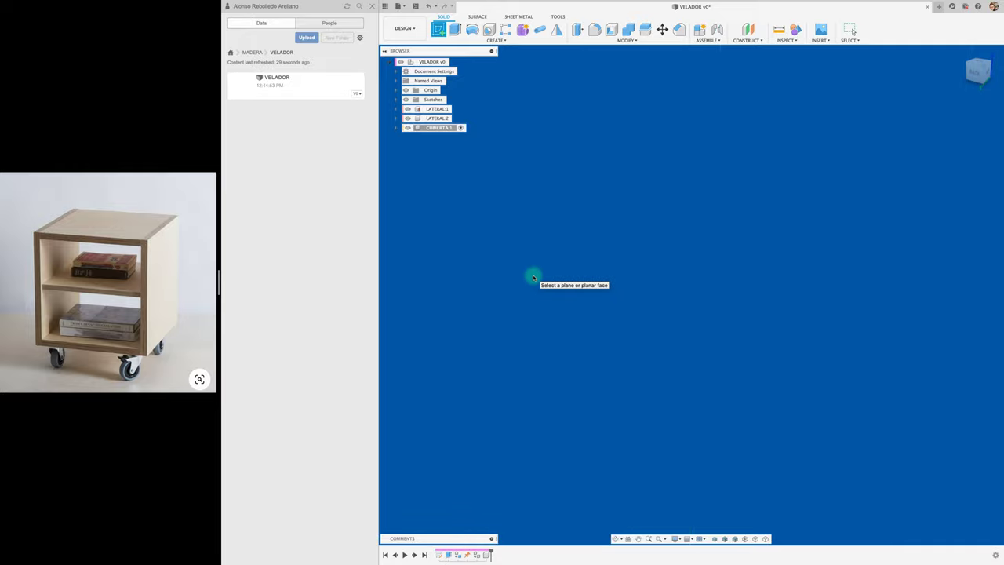
right_click(533, 277)
left_click(534, 306)
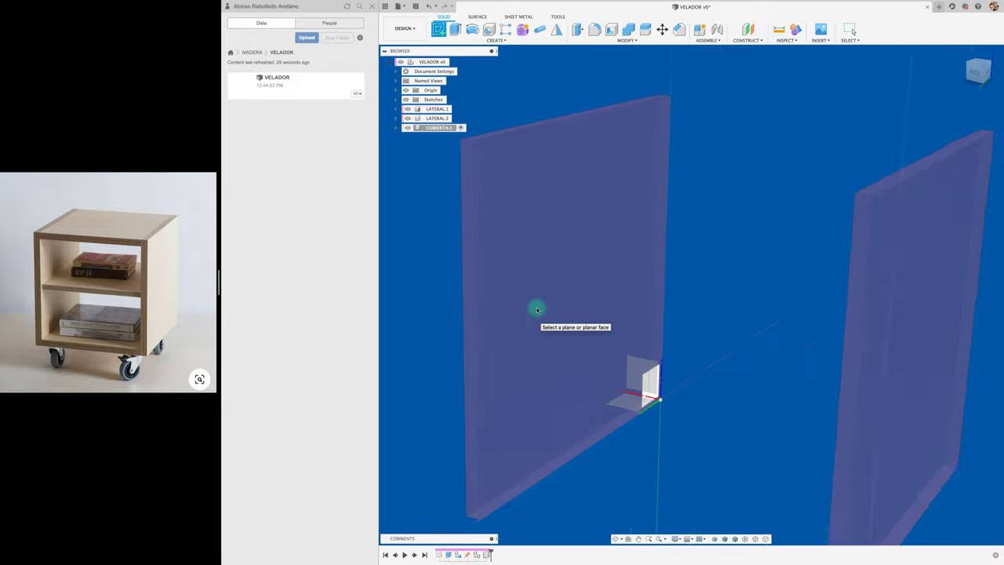
left_click(537, 300)
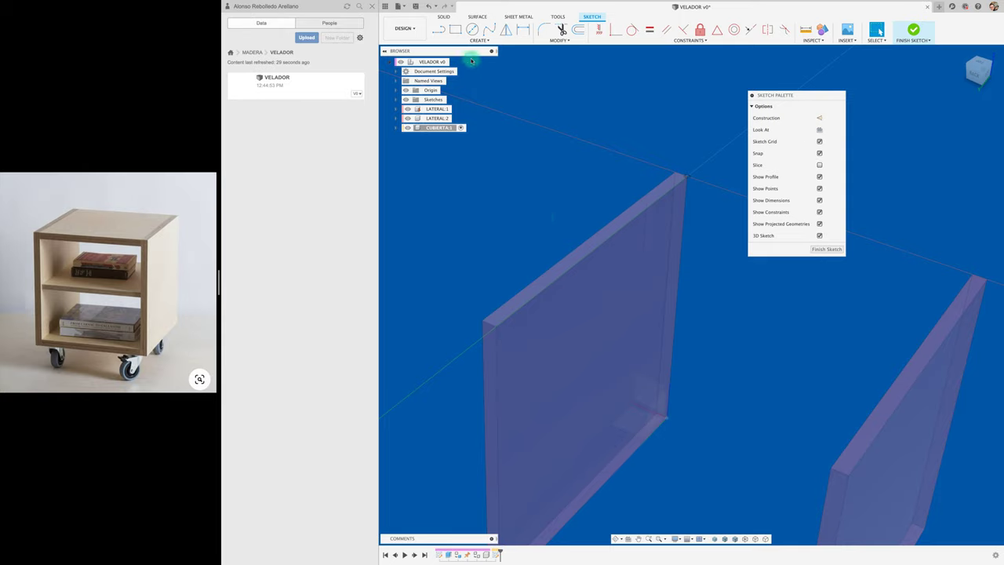
left_click(458, 32)
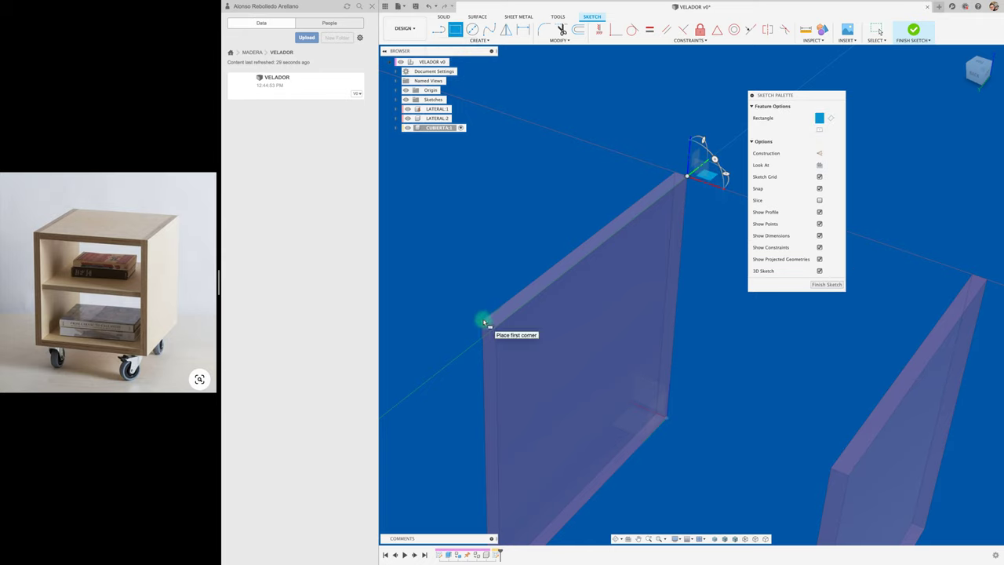
left_click(484, 322)
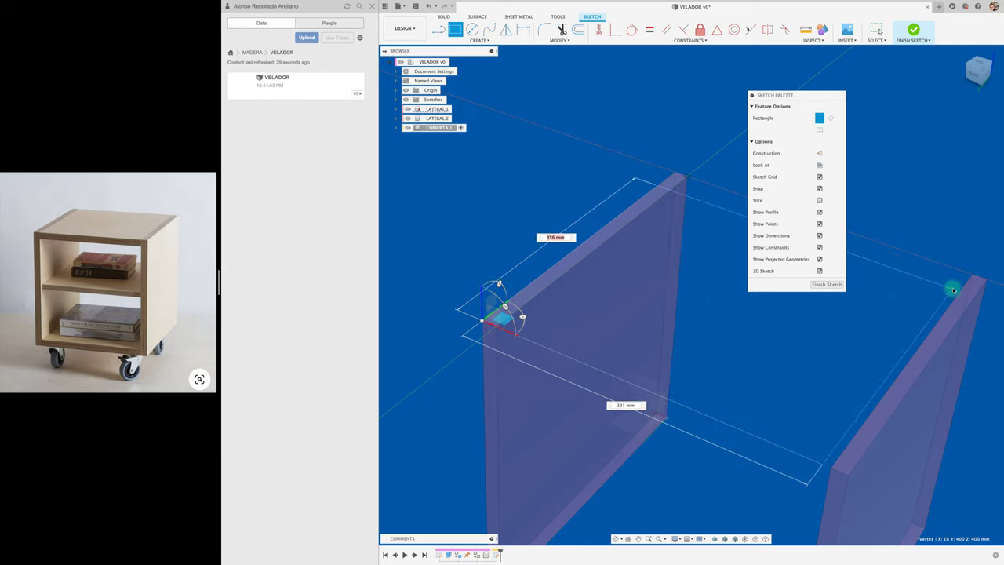
left_click(982, 283)
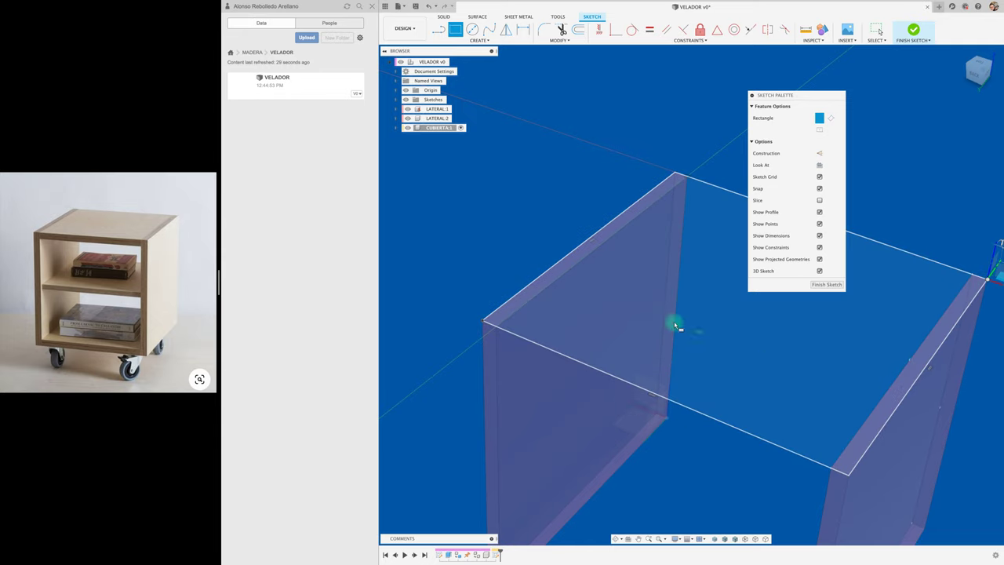
Step: Extrude the rectangle profiles 18 mm to form the top board
key("e")
left_click(623, 281)
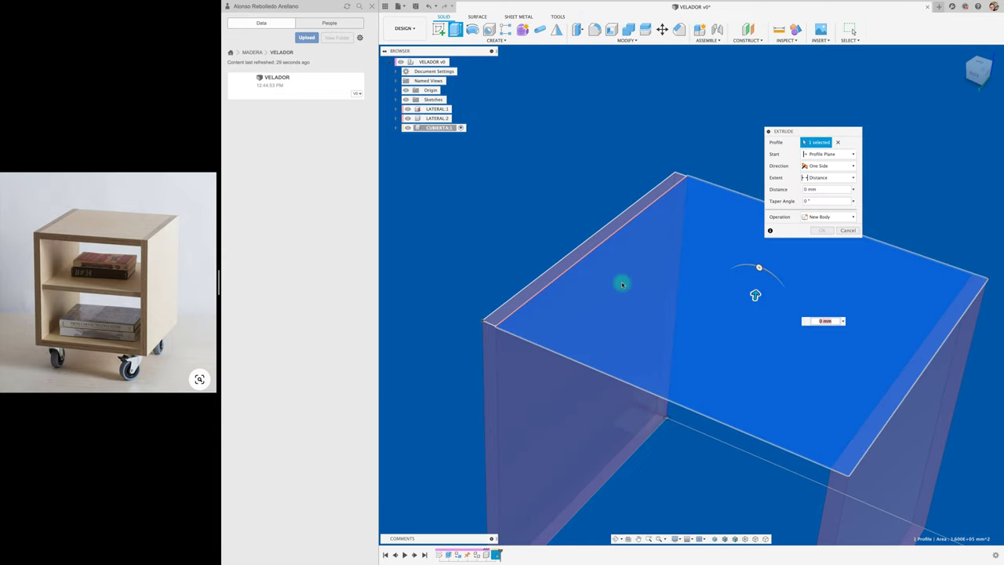
left_click(576, 259)
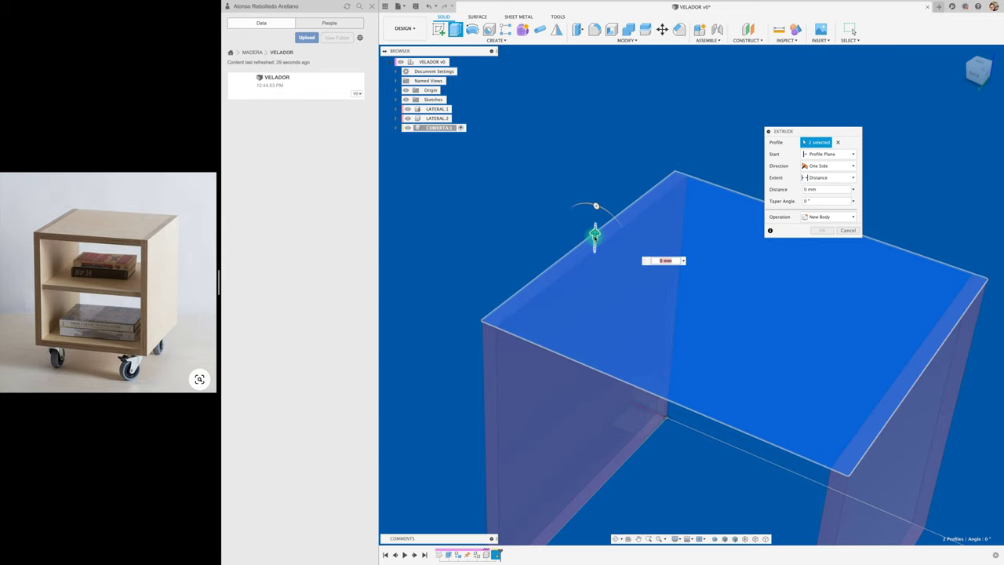
left_click_drag(594, 232, 596, 222)
type("18")
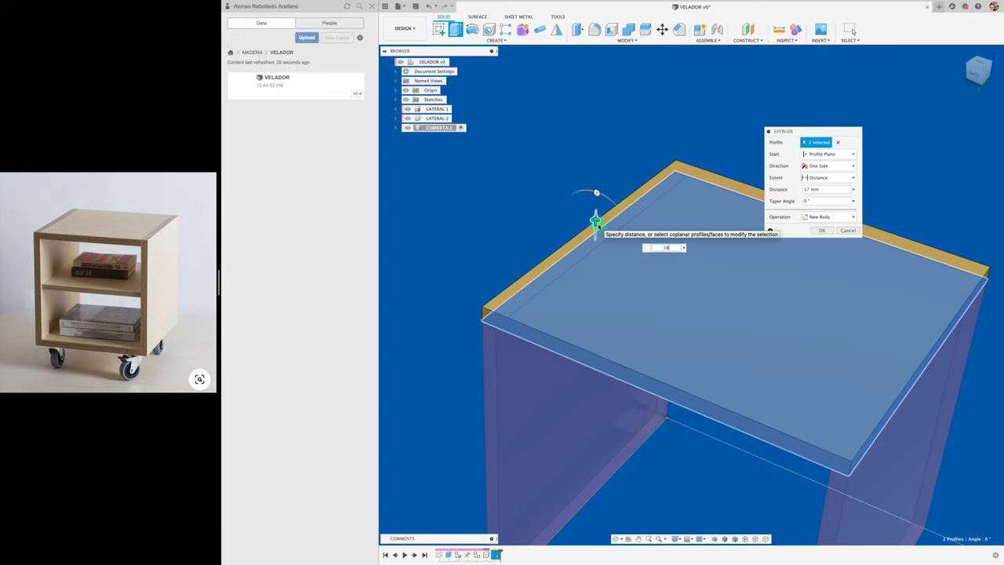
key("Return")
left_click(831, 230)
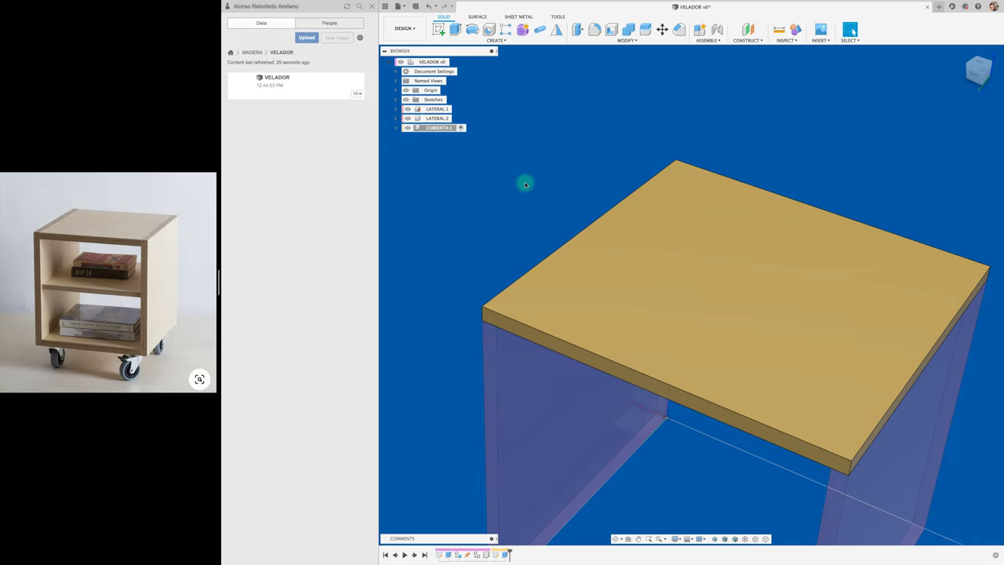
Step: Make the top-level VELADOR v0 assembly active again
left_click(454, 62)
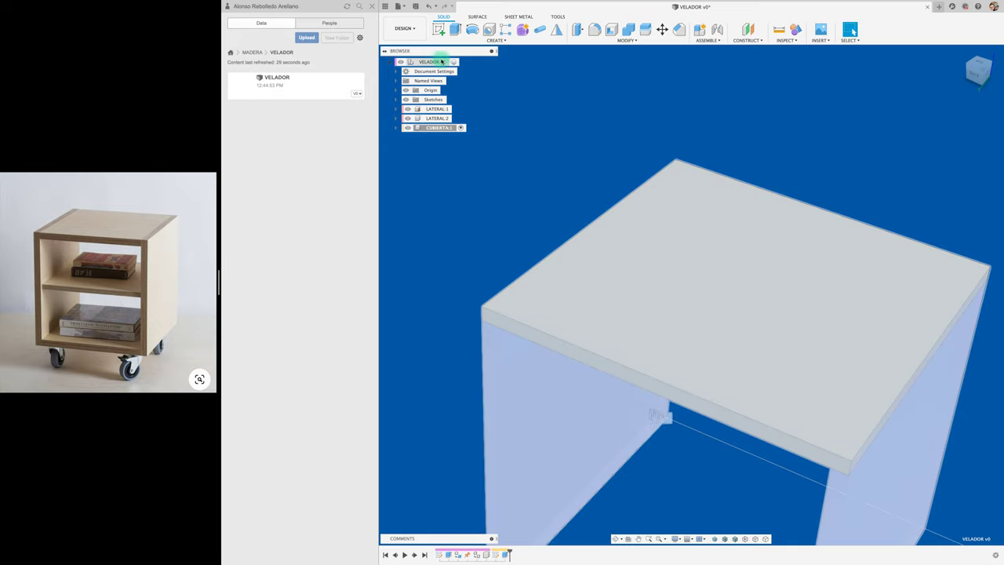
left_click(453, 62)
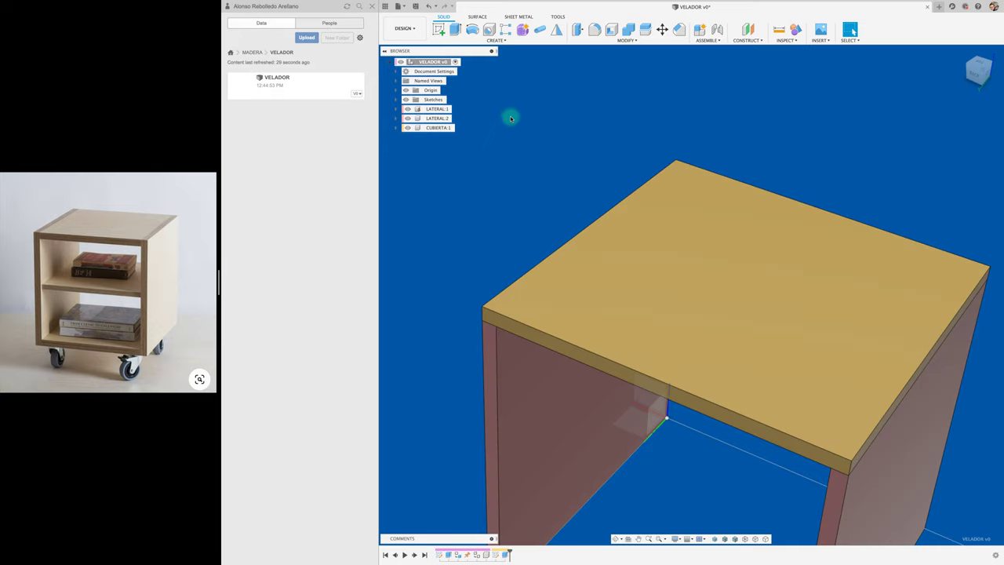
scroll(511, 117, "down", 5)
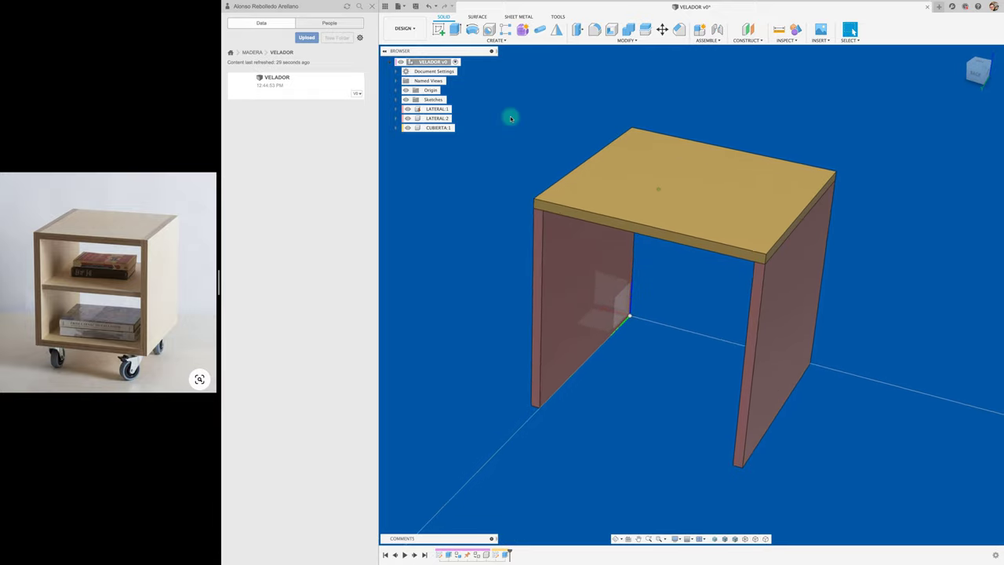
Step: Lift the CUBIERTA top board above the side panels and begin a joint
mouse_move(697, 238)
left_mouse_down()
mouse_move(812, 141)
mouse_move(551, 168)
mouse_move(762, 134)
mouse_move(646, 139)
mouse_move(699, 138)
mouse_move(825, 176)
left_mouse_up()
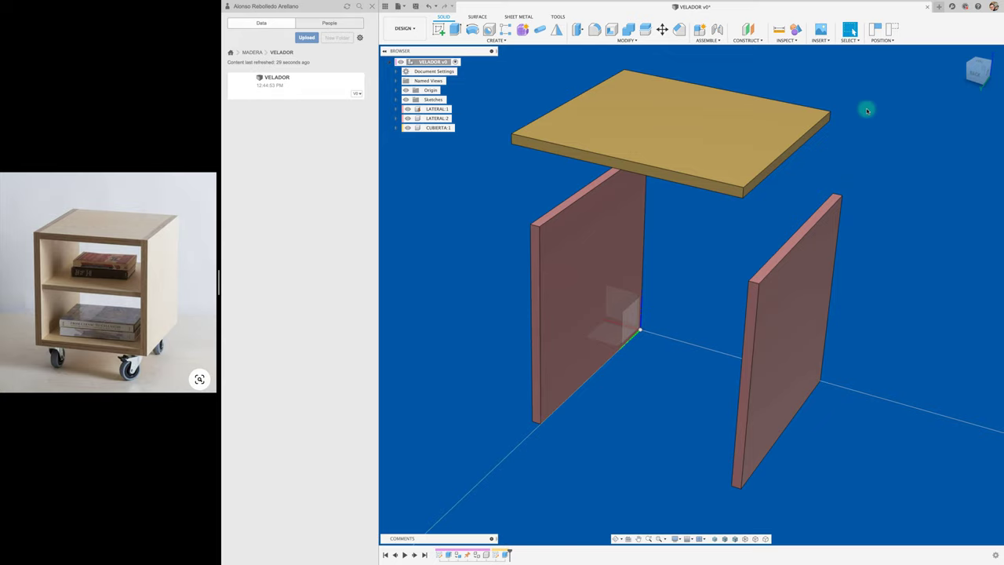
left_click(712, 41)
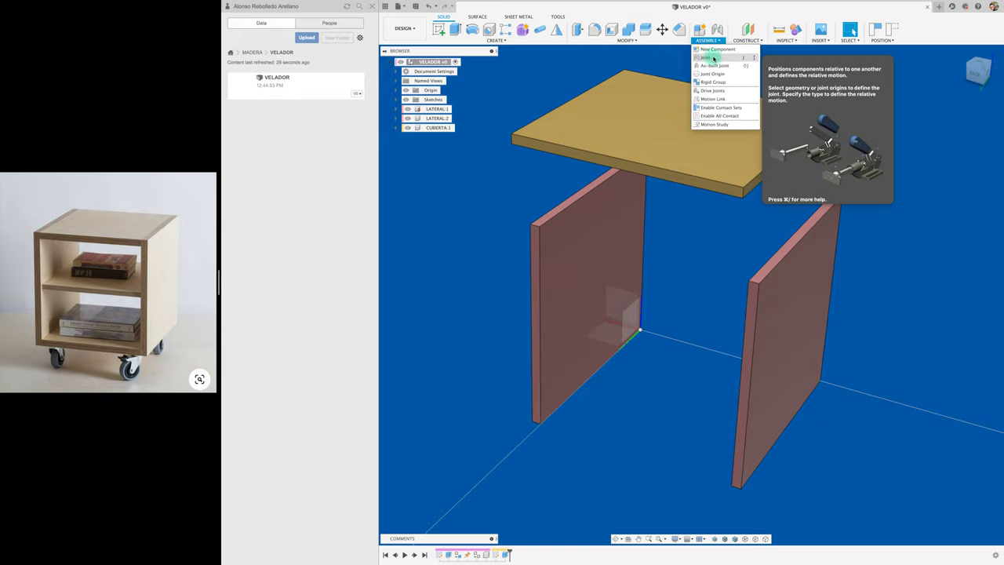
left_click(713, 58)
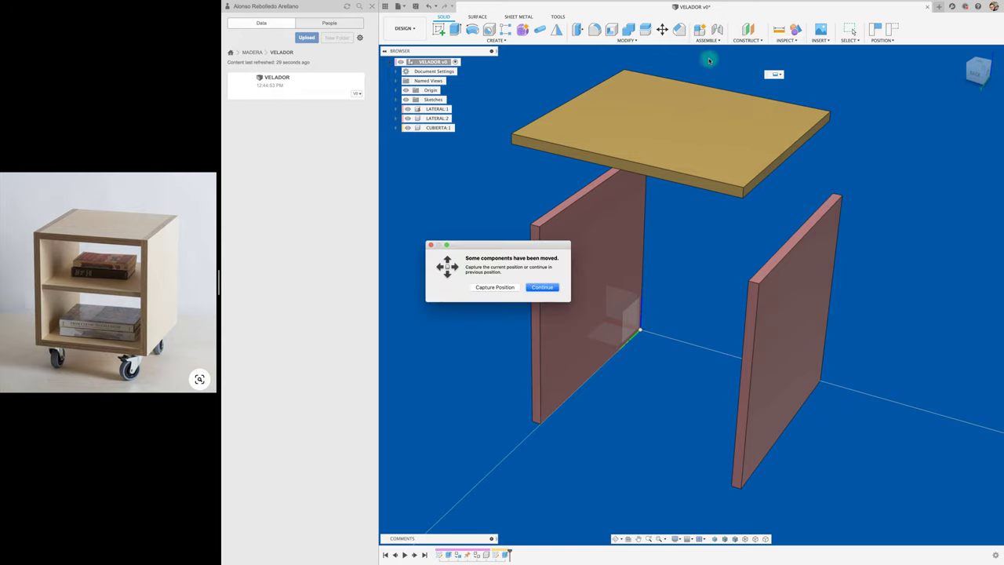
Step: Joint the CUBIERTA board's edge to LATERAL:1's top edge with Rigid motion
left_click(497, 287)
mouse_move(500, 288)
middle_mouse_down("shift")
mouse_move(587, 241)
mouse_move(604, 187)
middle_mouse_up("shift")
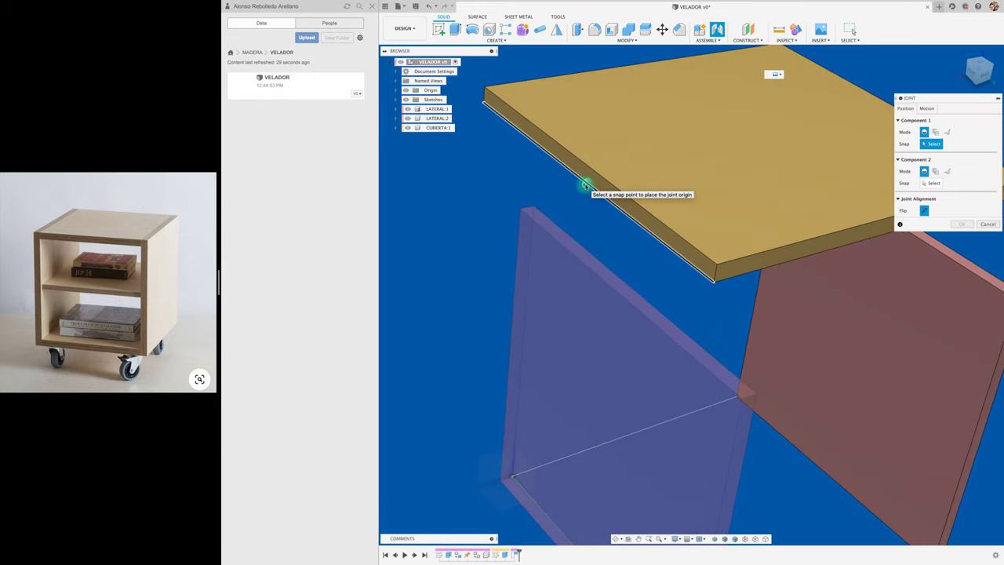
left_click(585, 185)
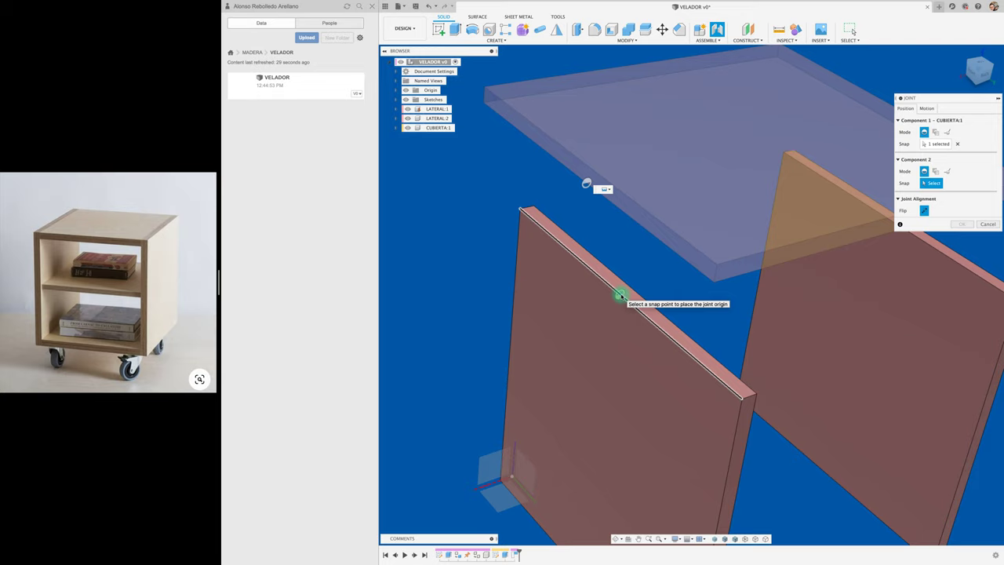
left_click(620, 295)
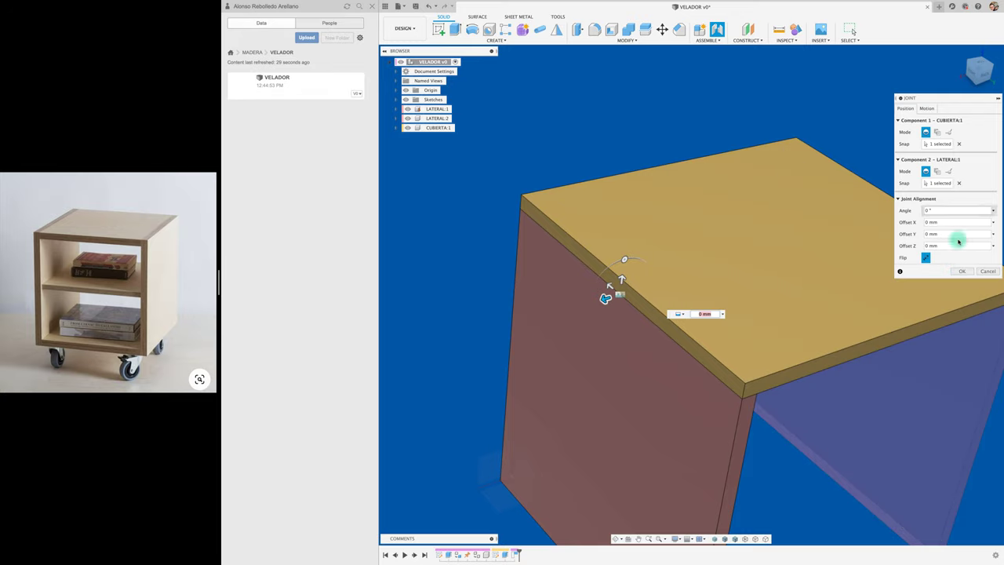
left_click(926, 108)
left_click(929, 121)
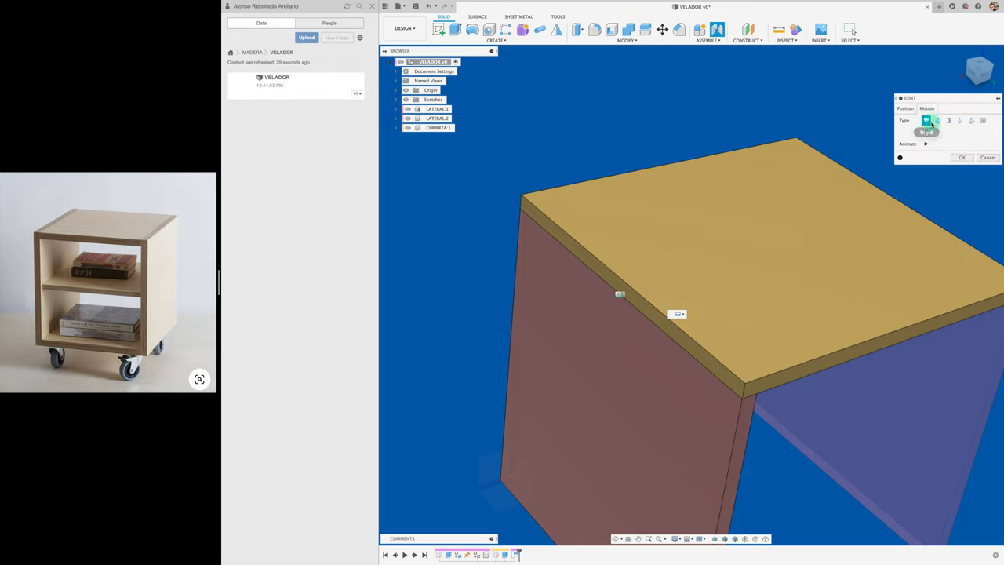
left_click_drag(945, 100, 896, 92)
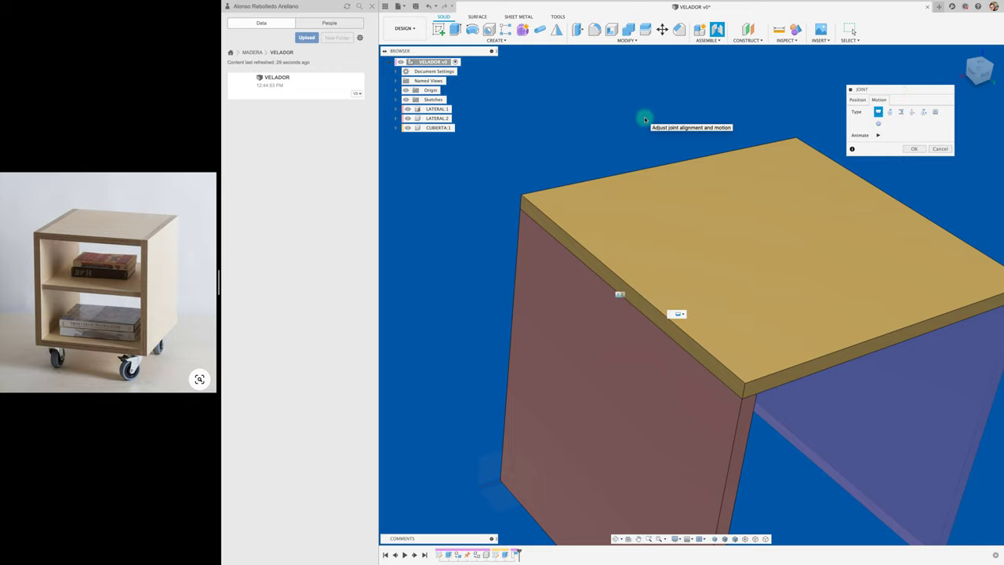
left_click(910, 149)
scroll(576, 112, "down", 2)
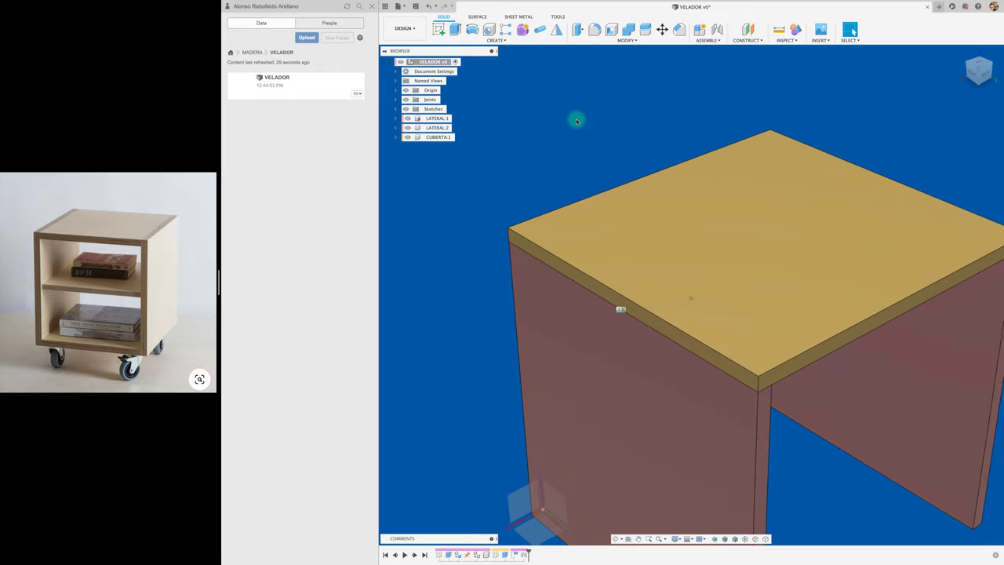
scroll(576, 112, "down", 3)
Step: Lock CUBIERTA:1 and LATERAL:2 together with a rigid as-built joint
left_click_drag(767, 272, 852, 305)
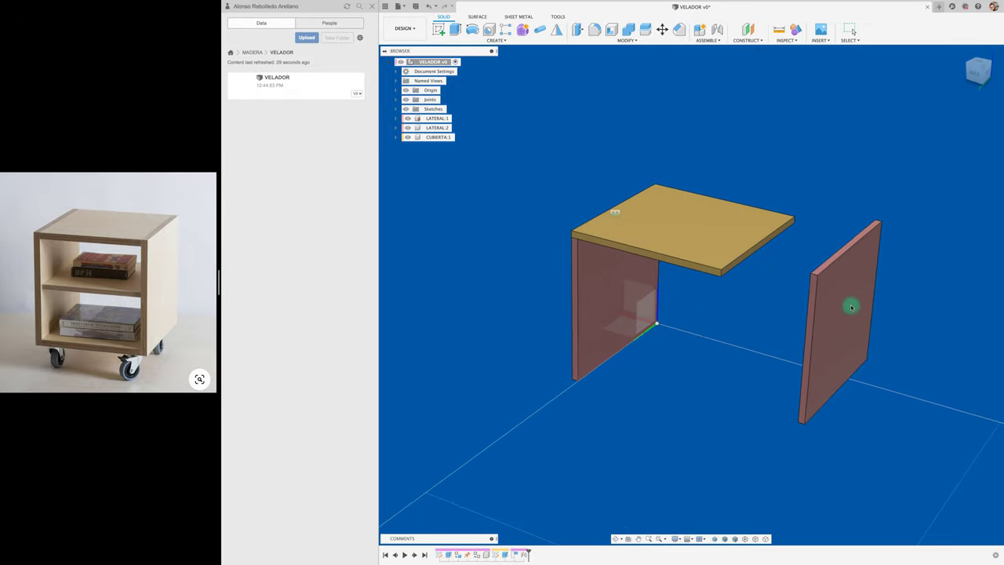
middle_click_drag(852, 306, 776, 329, "shift")
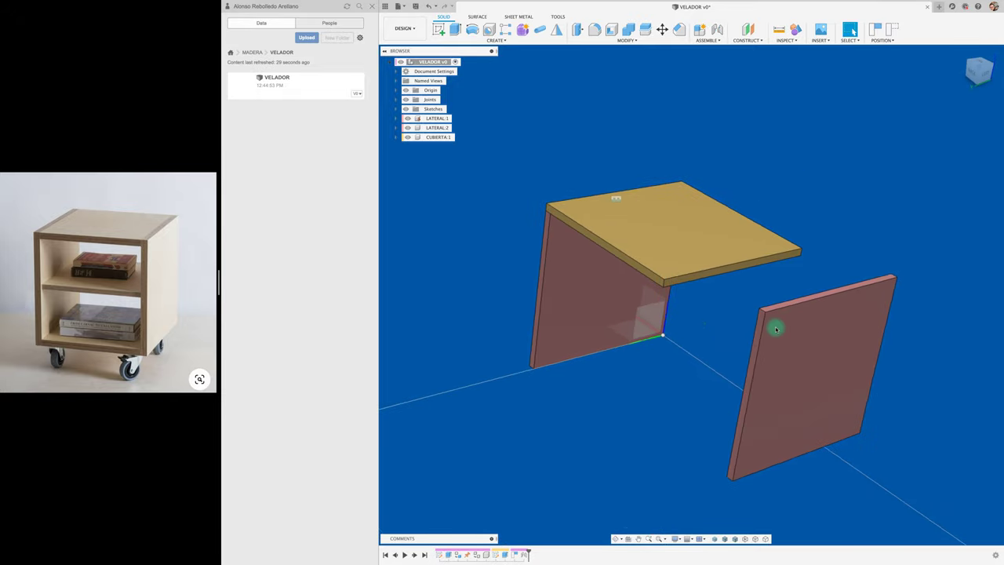
key("ctrl+z")
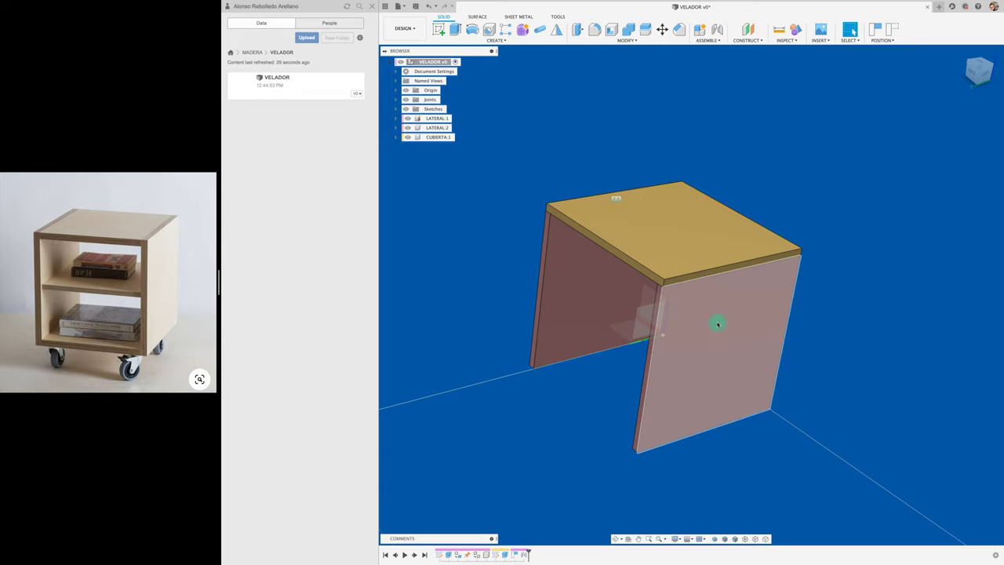
left_click(719, 41)
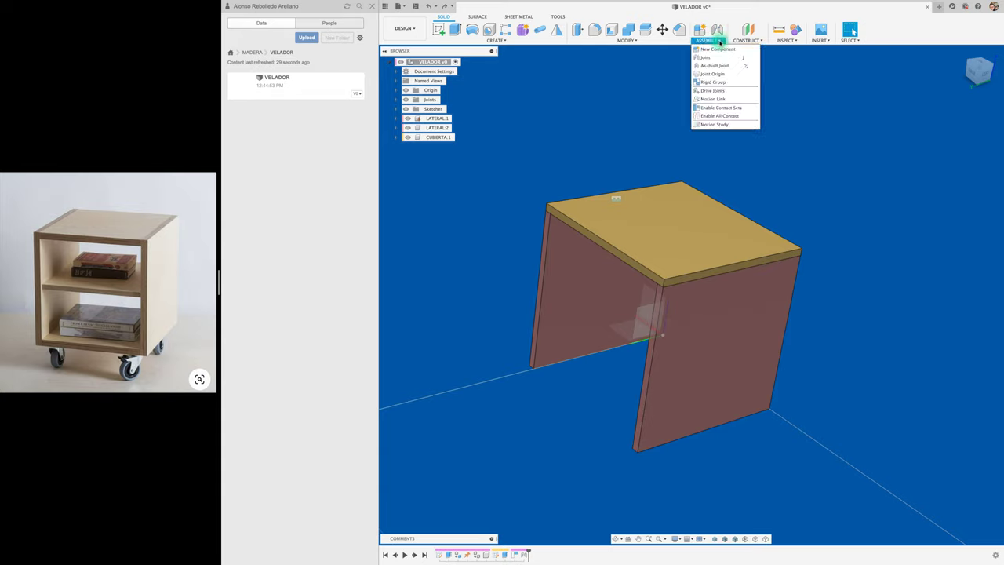
left_click(723, 66)
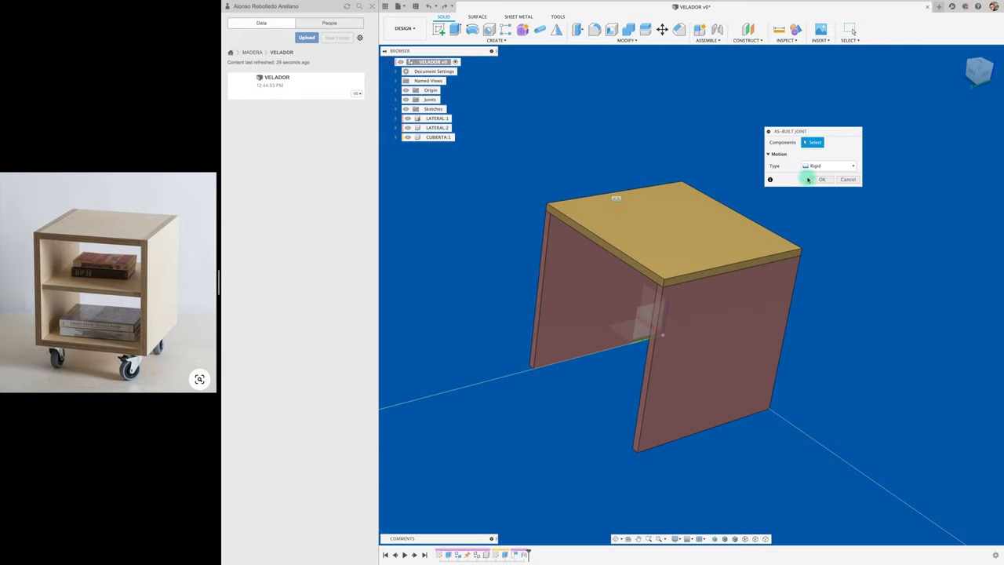
left_click(721, 227)
left_click(784, 330)
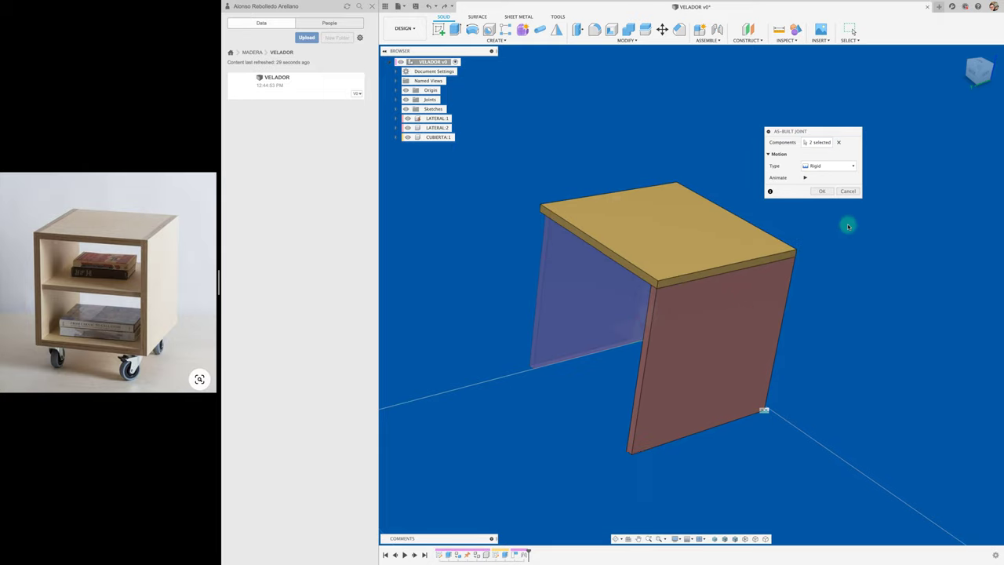
left_click(820, 191)
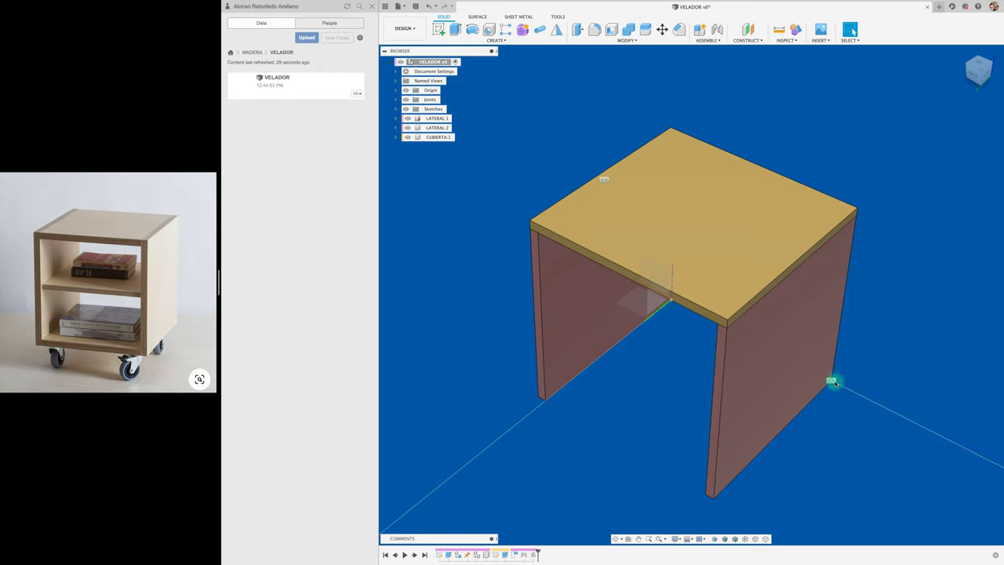
Step: Paste a new copy of CUBIERTA:1 into VELADOR and move it below the side panels
mouse_move(833, 383)
middle_mouse_down("shift")
mouse_move(667, 402)
mouse_move(530, 286)
middle_mouse_up("shift")
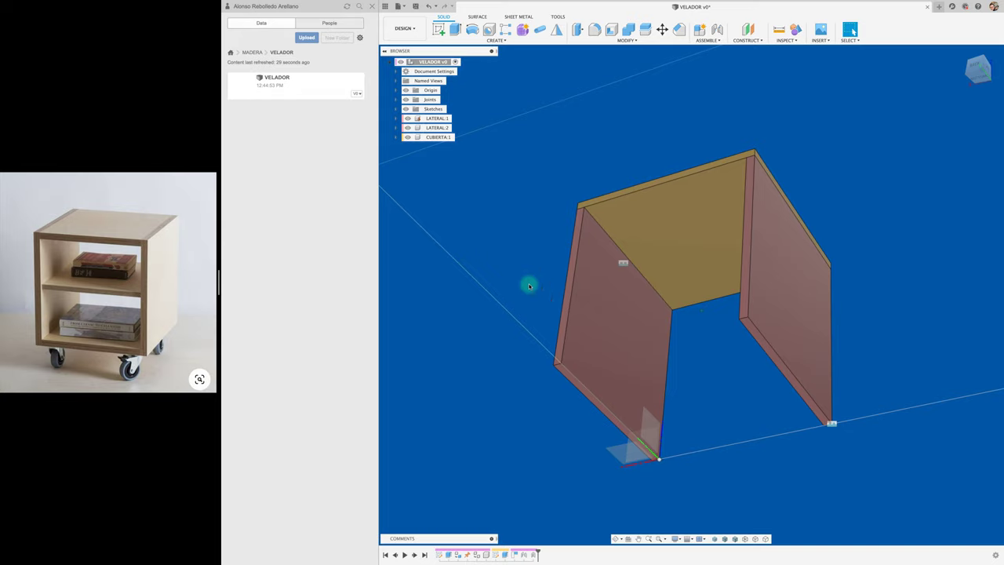
left_click(444, 139)
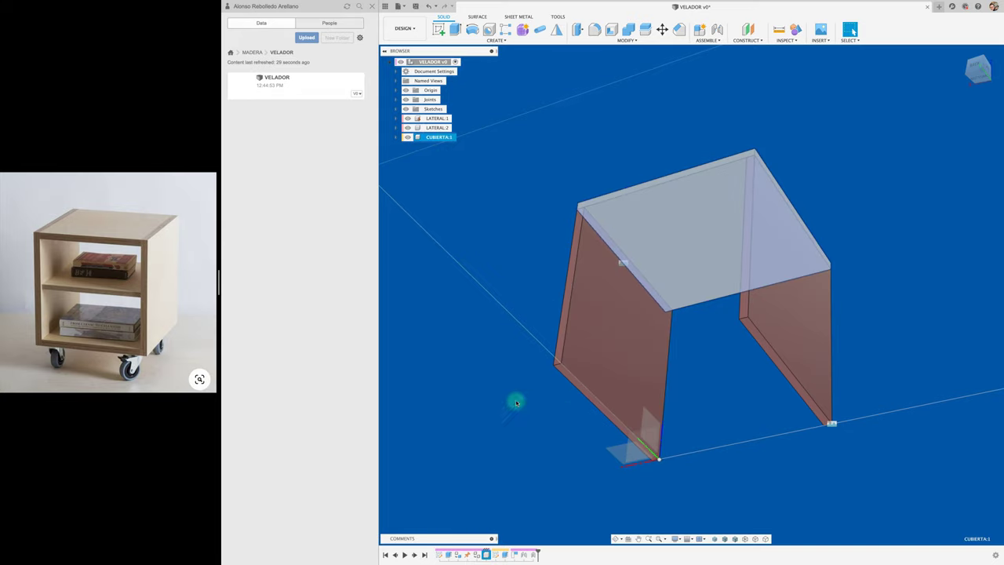
right_click(442, 138)
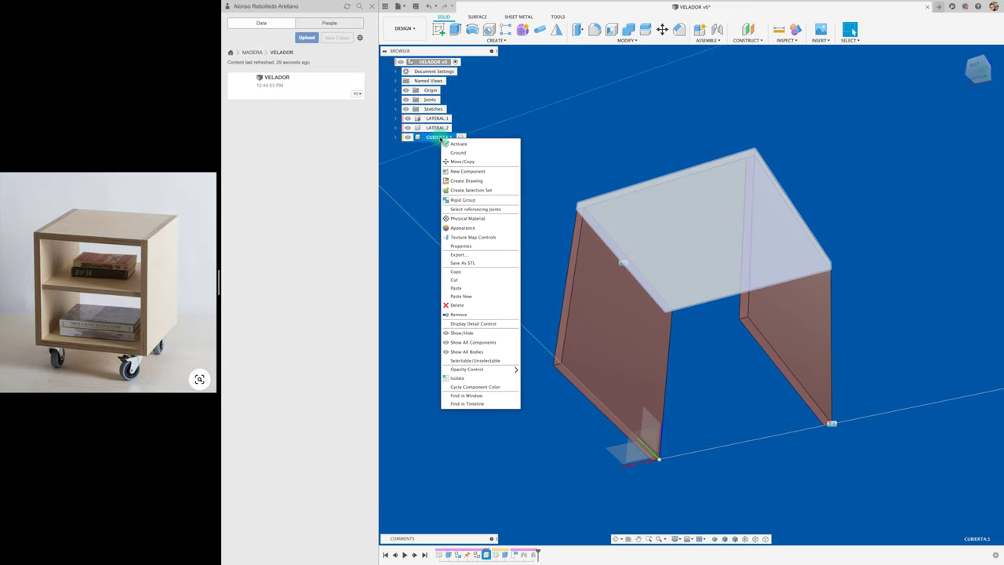
left_click(468, 272)
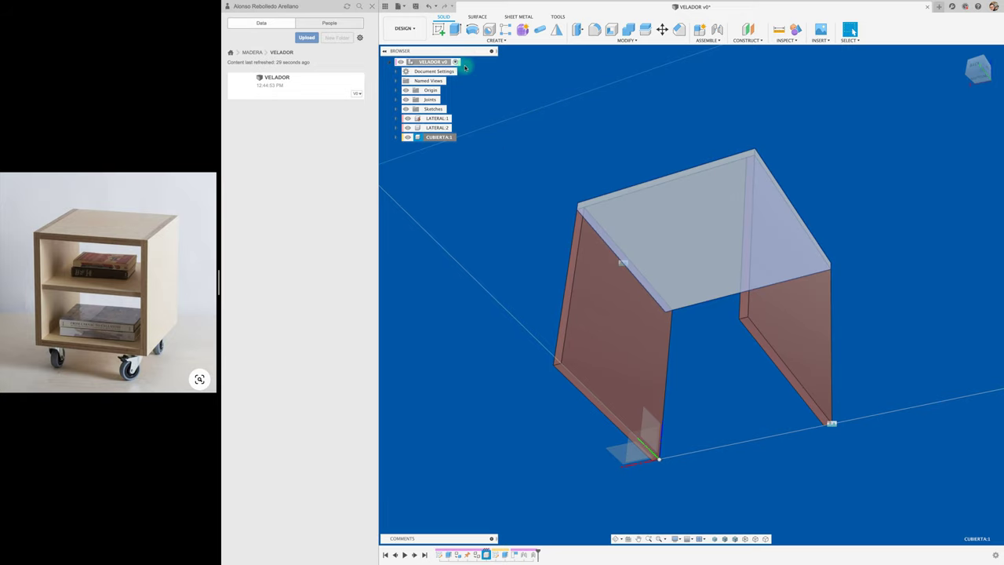
right_click(433, 62)
left_click(481, 170)
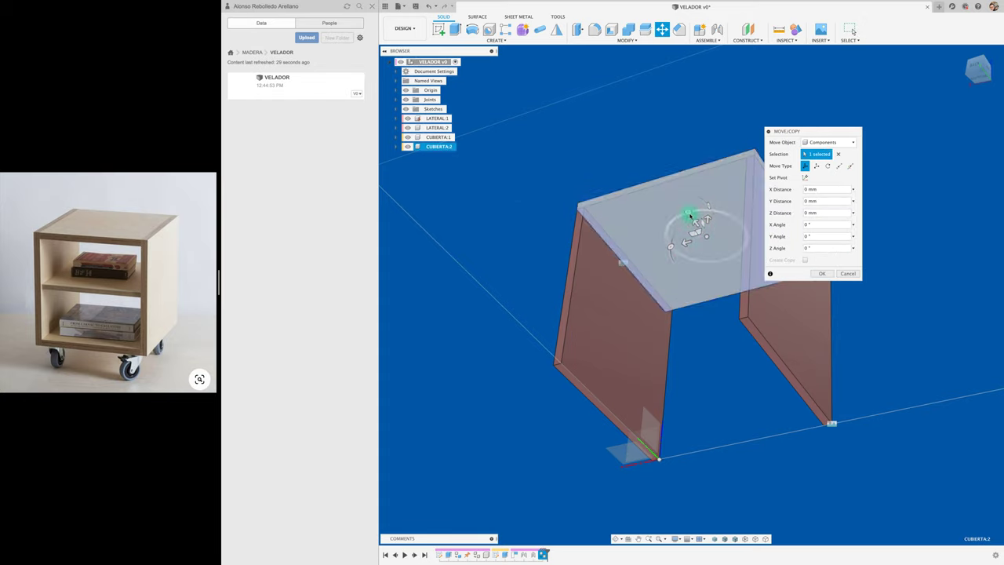
left_click_drag(696, 223, 690, 424)
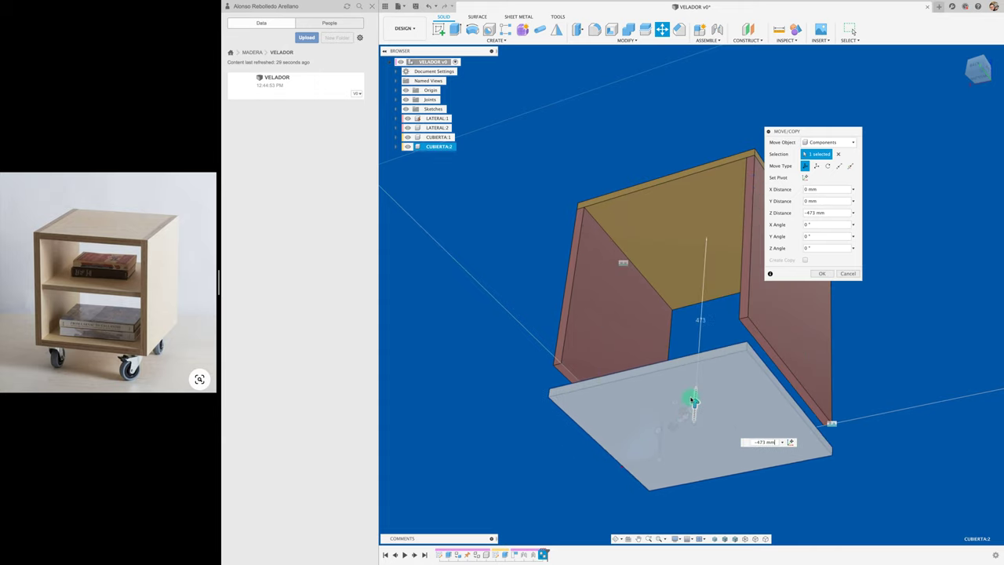
left_click(824, 276)
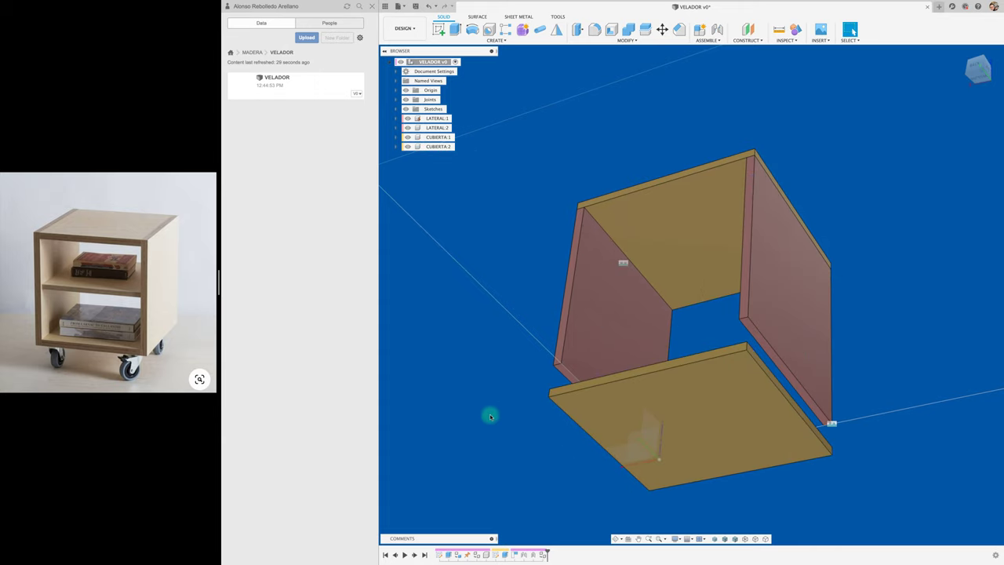
Step: Joint the copied CUBIERTA:2 to LATERAL:2 as the bottom panel
middle_click_drag(489, 414, 490, 416, "shift")
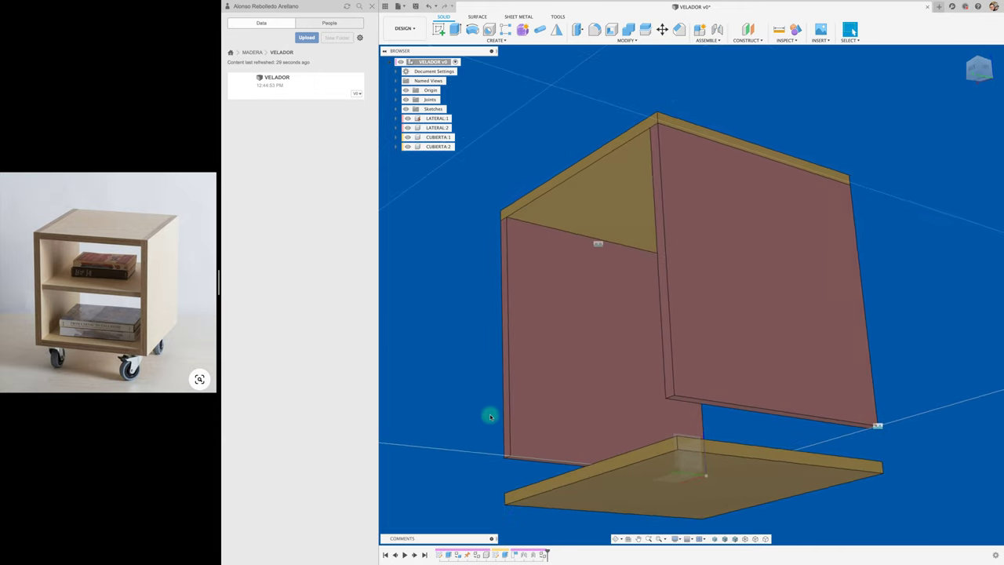
key("j")
left_click(781, 450)
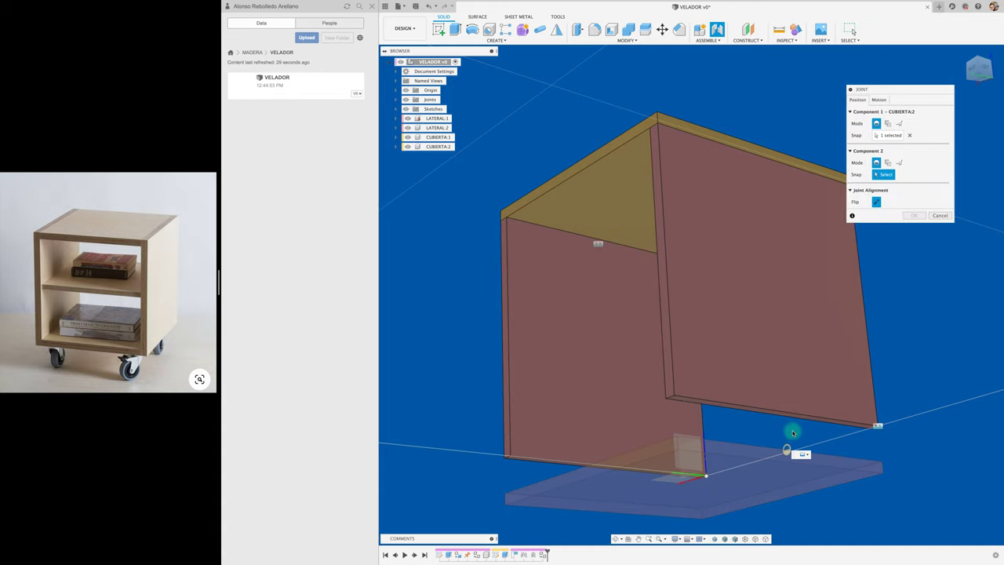
left_click(784, 414)
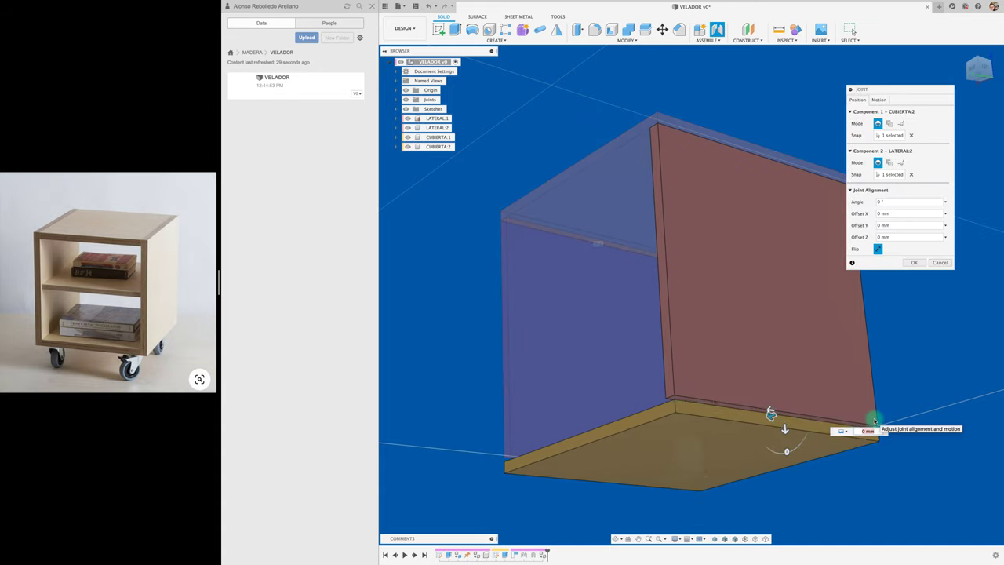
left_click(915, 262)
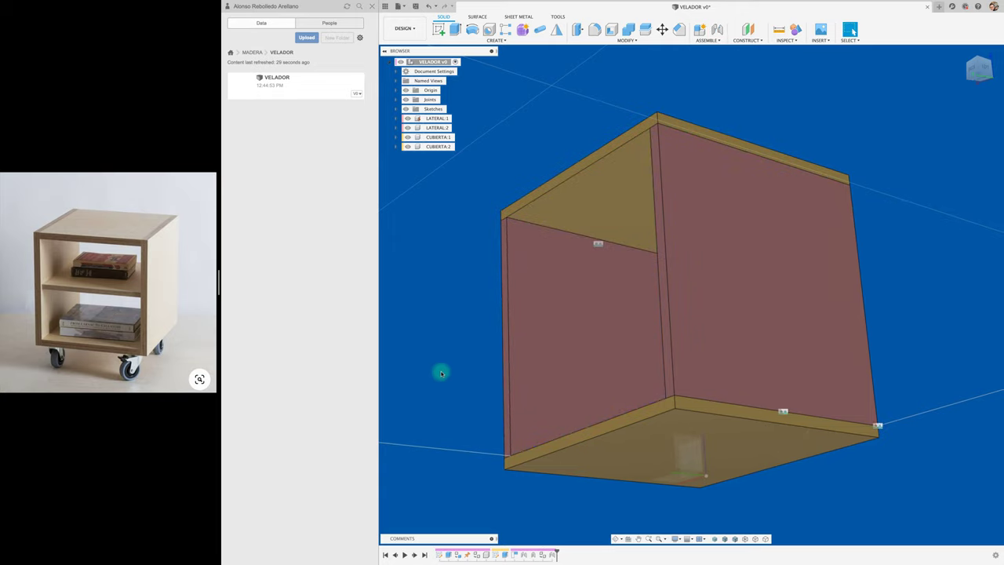
Step: Add a new component to the VELADOR root, naming it BANDEJA
key("F6")
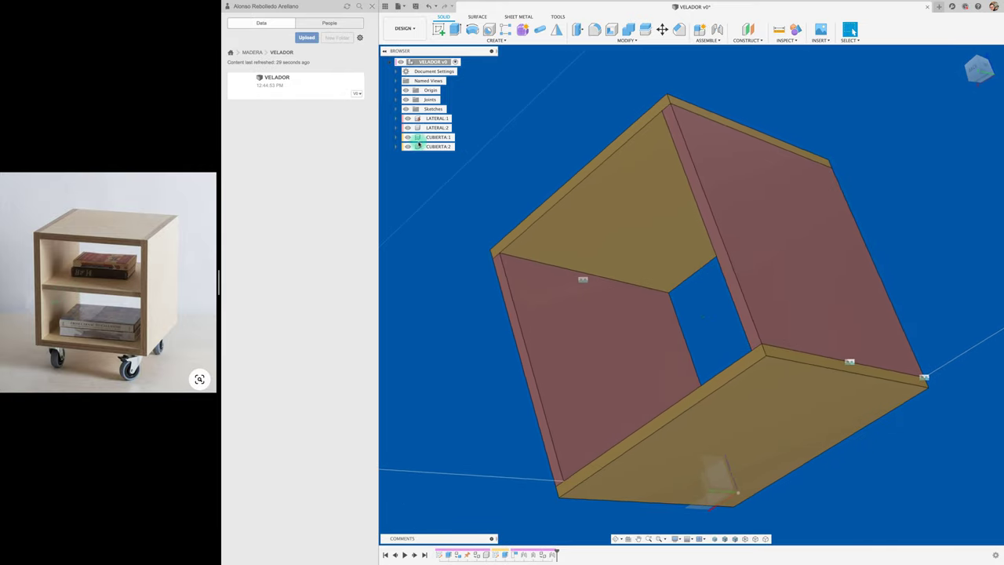
right_click(445, 62)
left_click(469, 67)
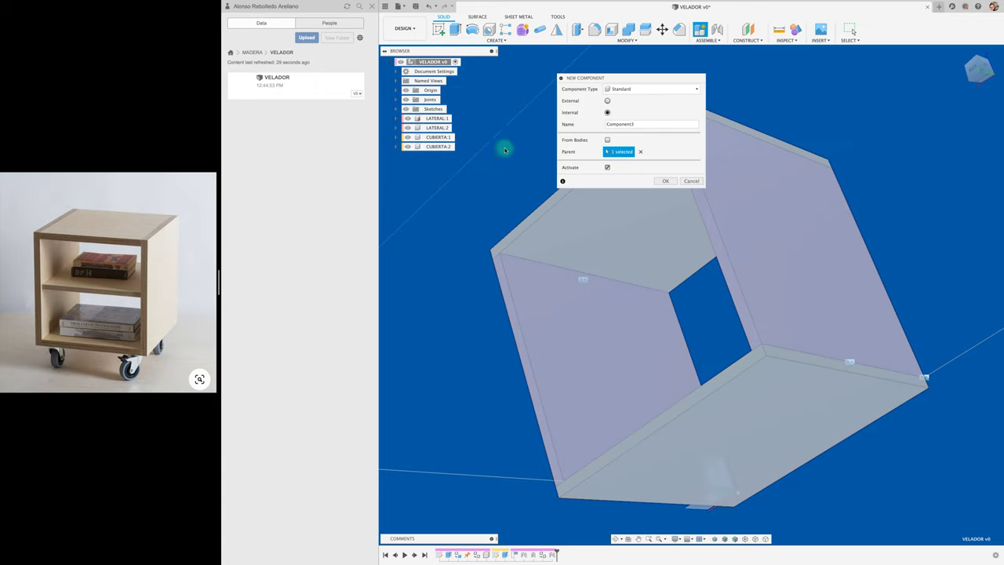
left_click_drag(640, 129, 594, 127)
type("BANDEJA")
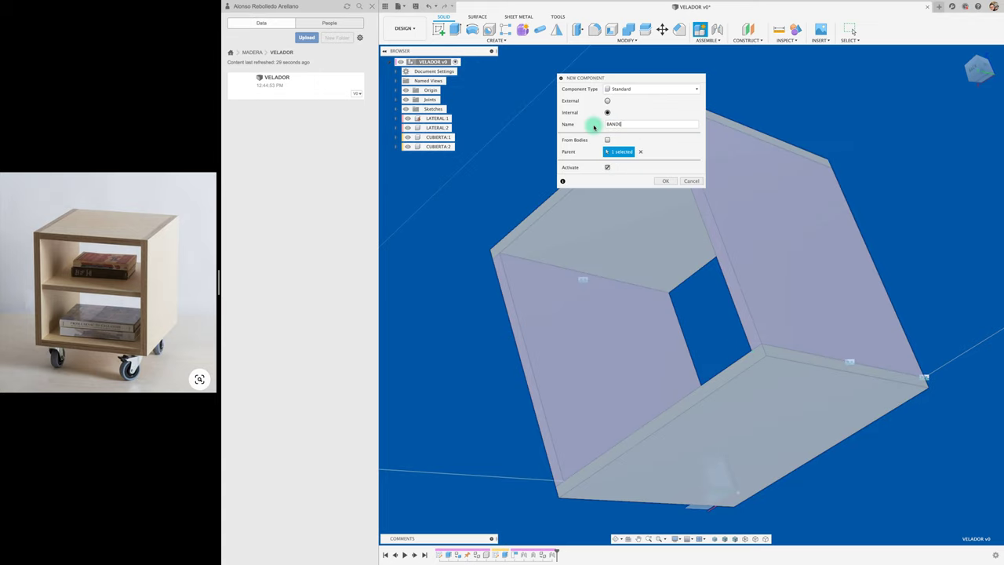
left_click(665, 181)
left_click(438, 30)
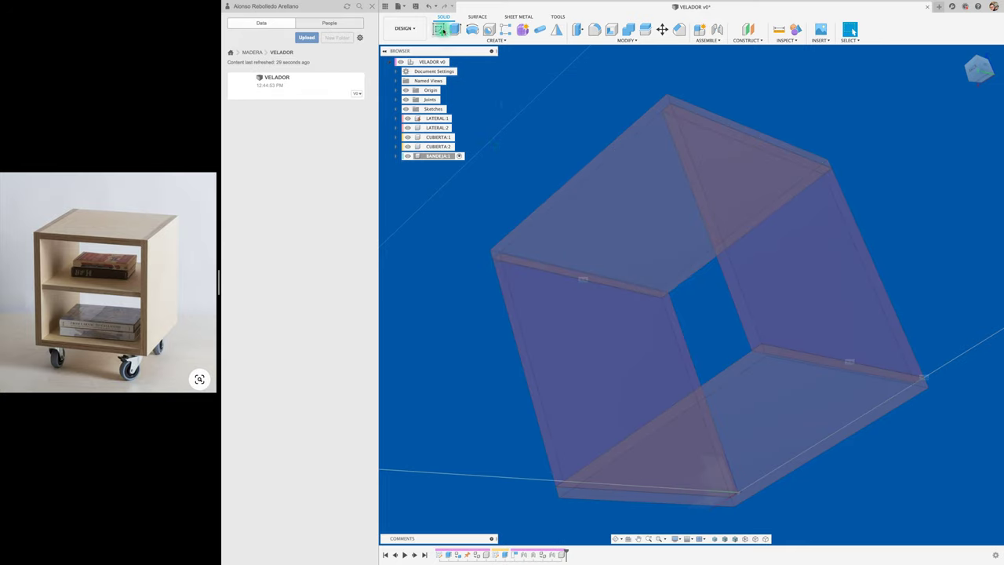
Step: Start a sketch on the side panel face with Slice on, and draw a thin rectangle
left_click(572, 348)
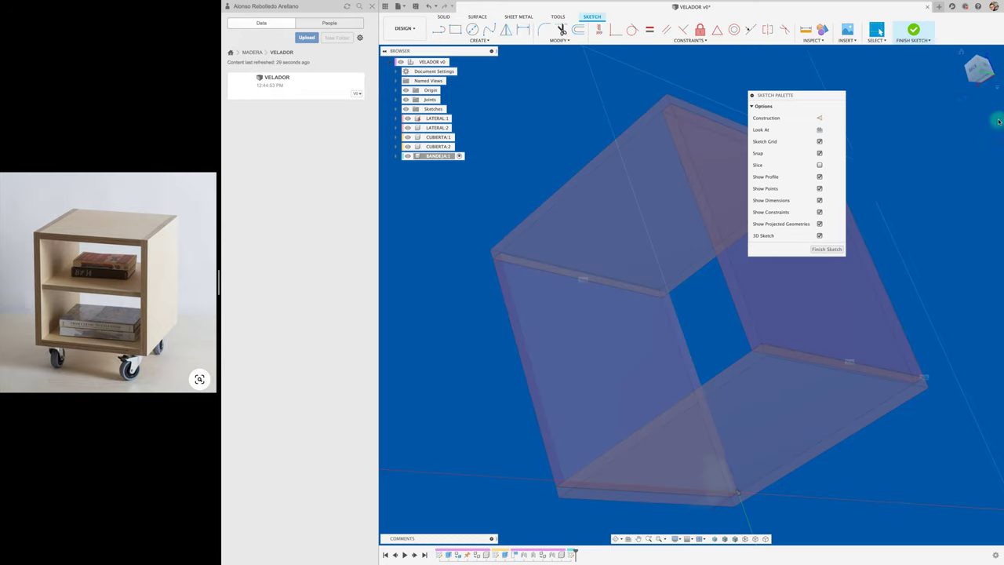
left_click(981, 68)
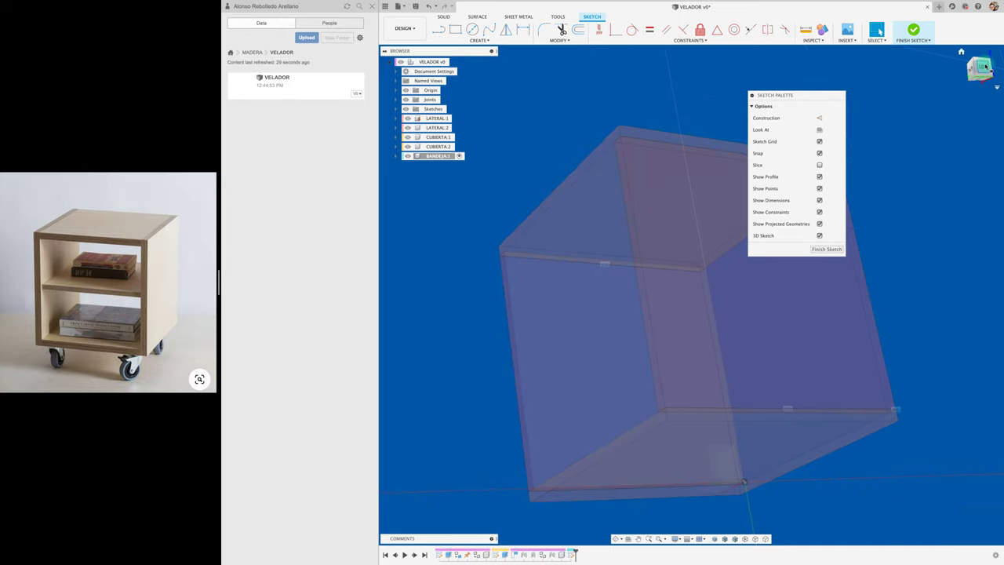
left_click(820, 165)
middle_click_drag(690, 305, 554, 283)
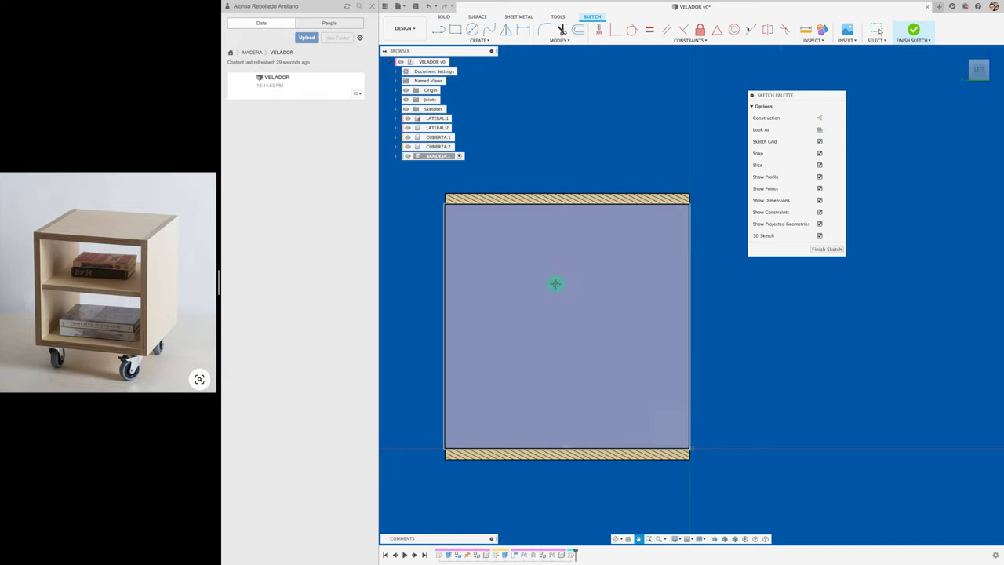
scroll(524, 127, "up", 3)
scroll(550, 179, "down", 2)
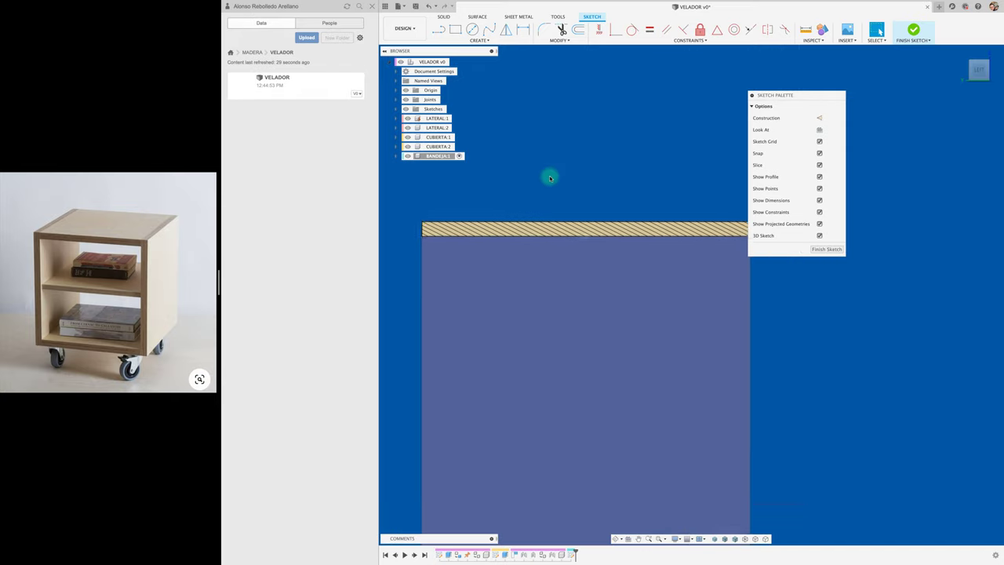
scroll(550, 178, "down", 2)
left_click(456, 30)
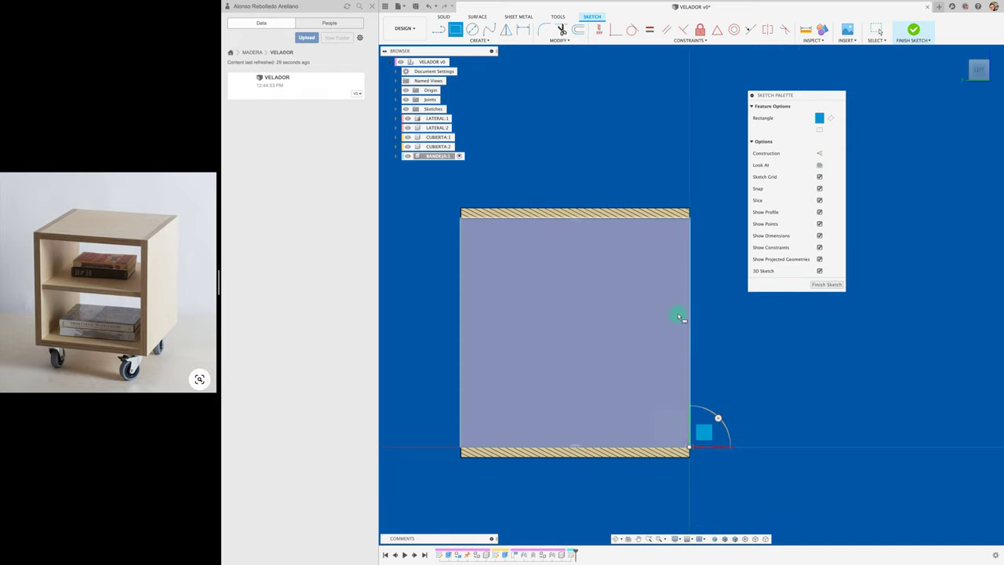
left_click(493, 311)
Step: Dimension the rectangle to 15 mm tall and 65 mm from the panel's left edge
key("d")
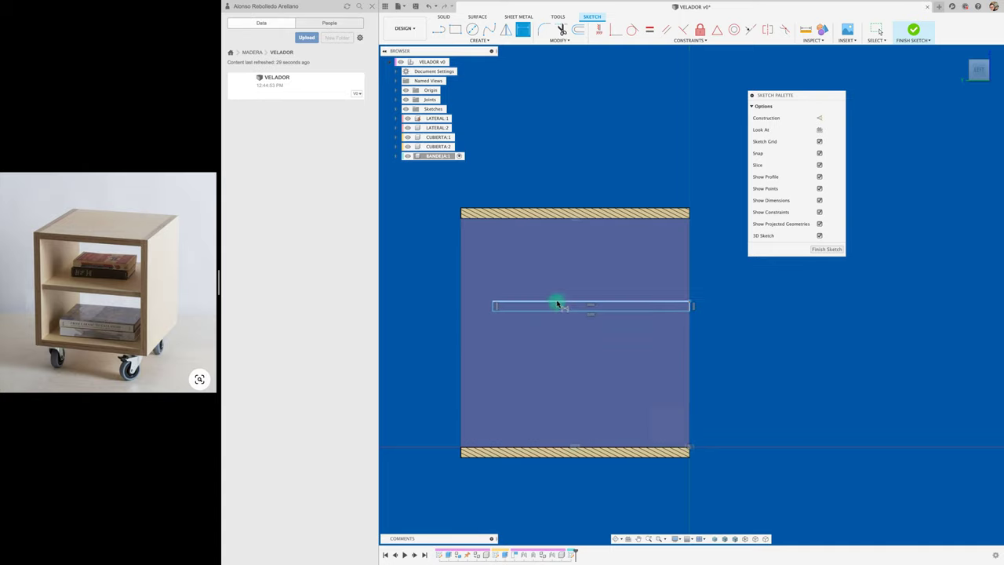
left_click(494, 306)
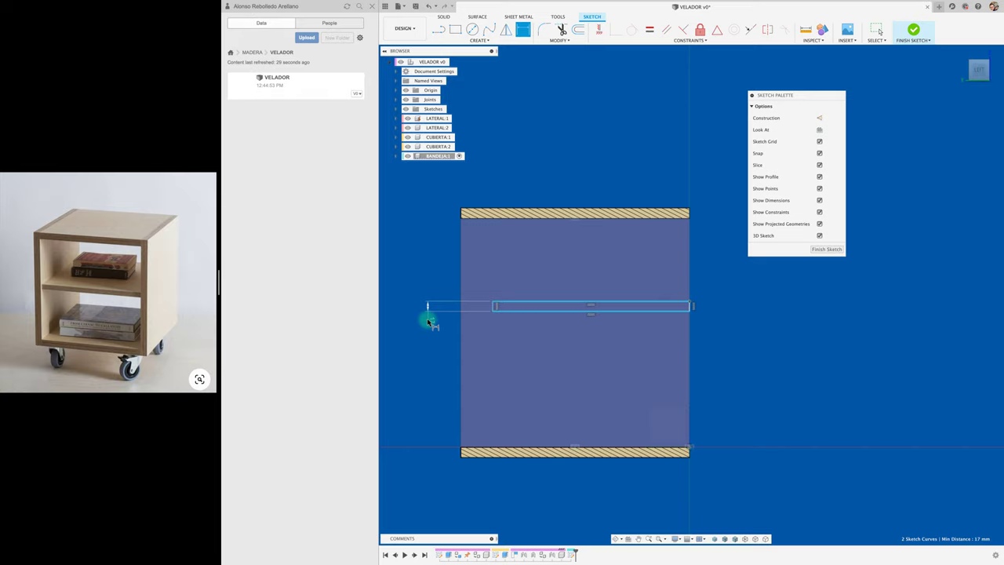
left_click(428, 323)
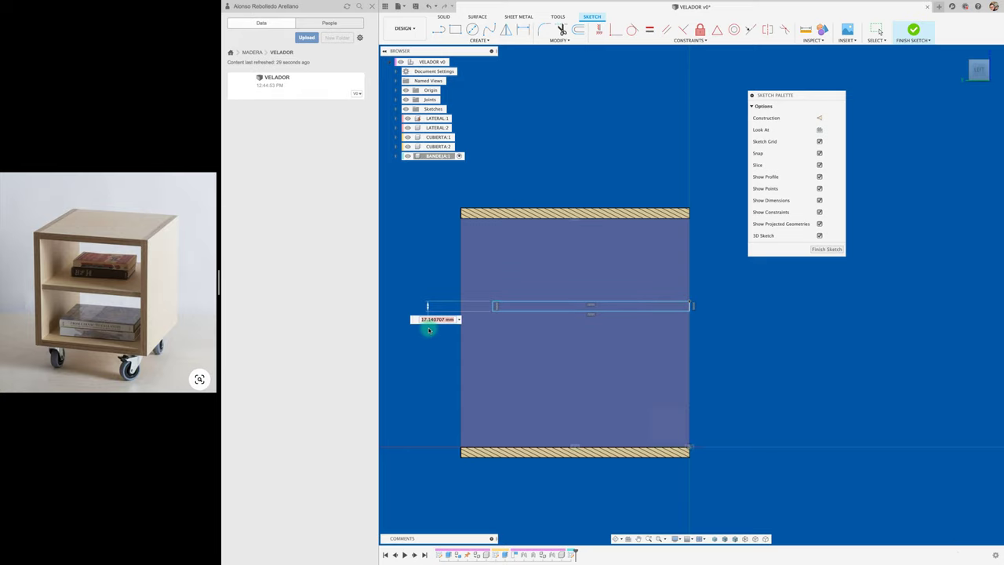
type("15")
key("Return")
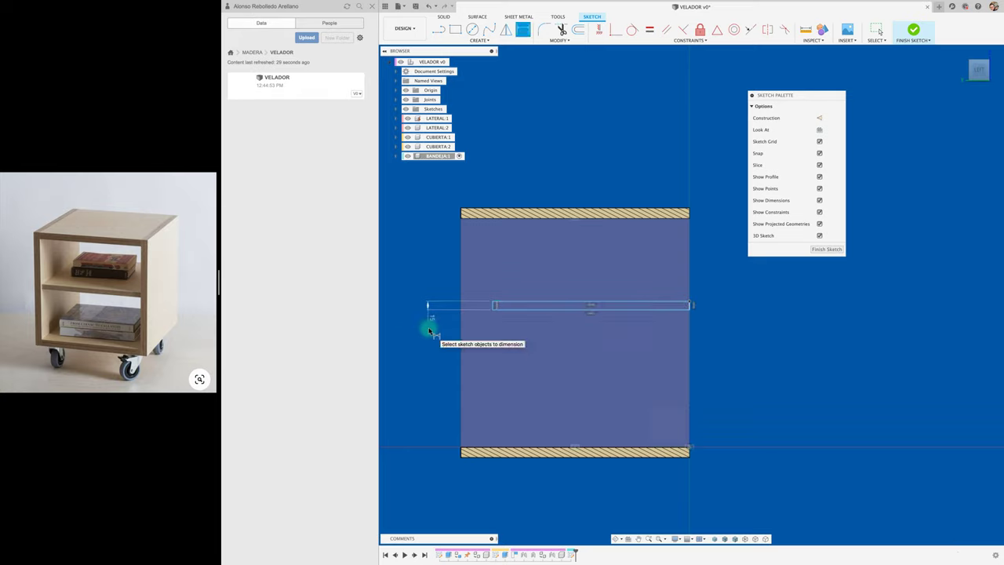
scroll(489, 307, "up", 2)
left_click(497, 308)
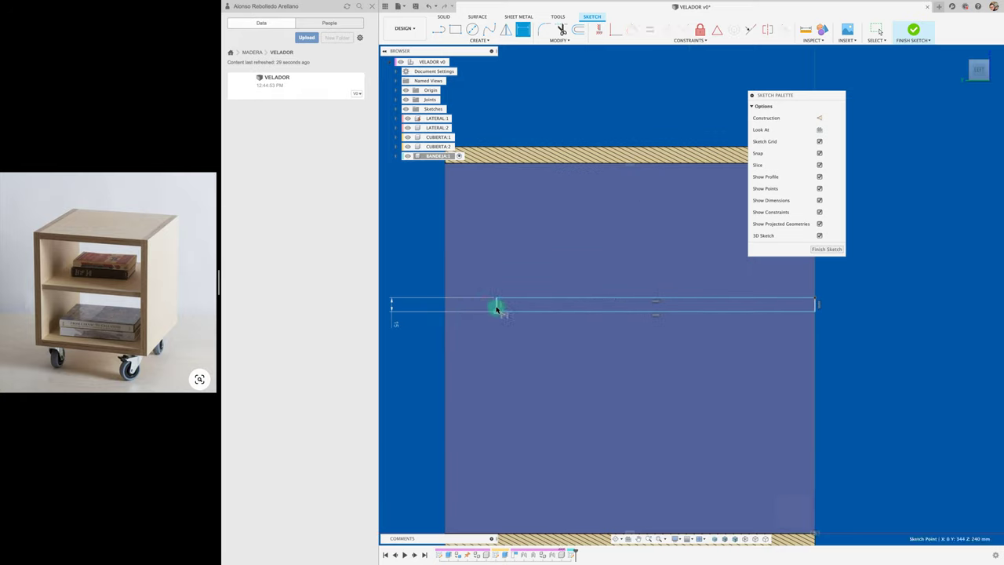
left_click(445, 309, "shift")
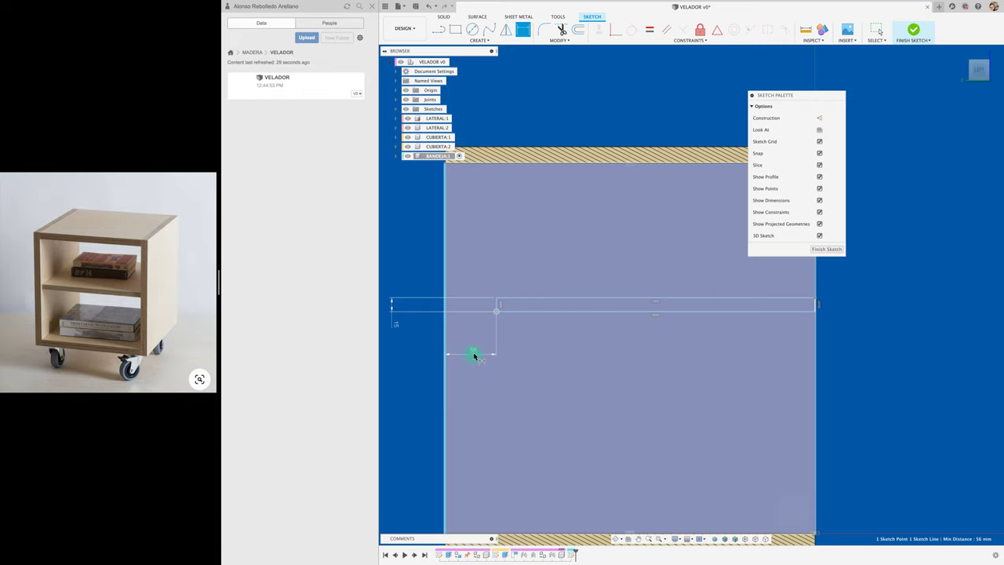
left_click(474, 355)
type("65")
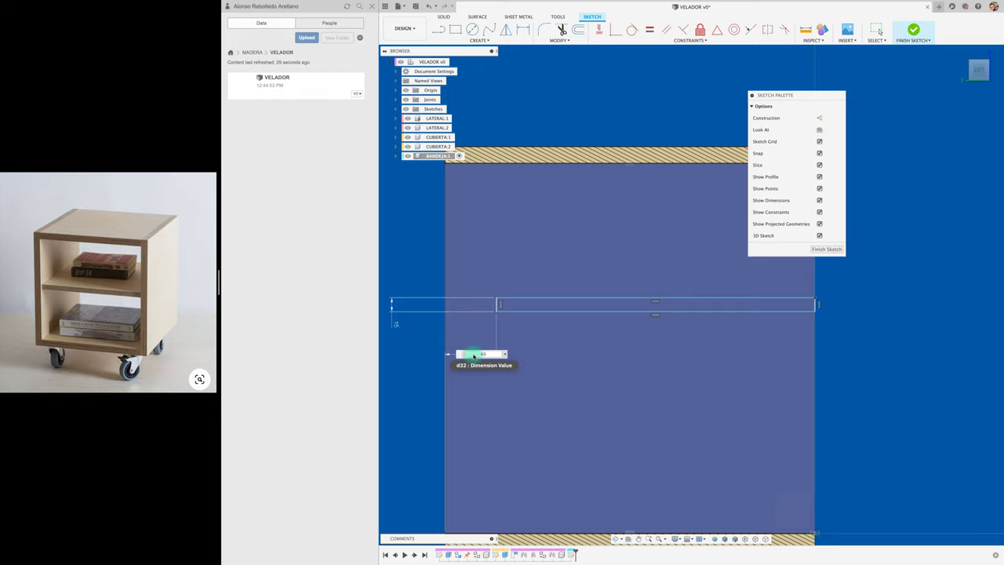
key("Return")
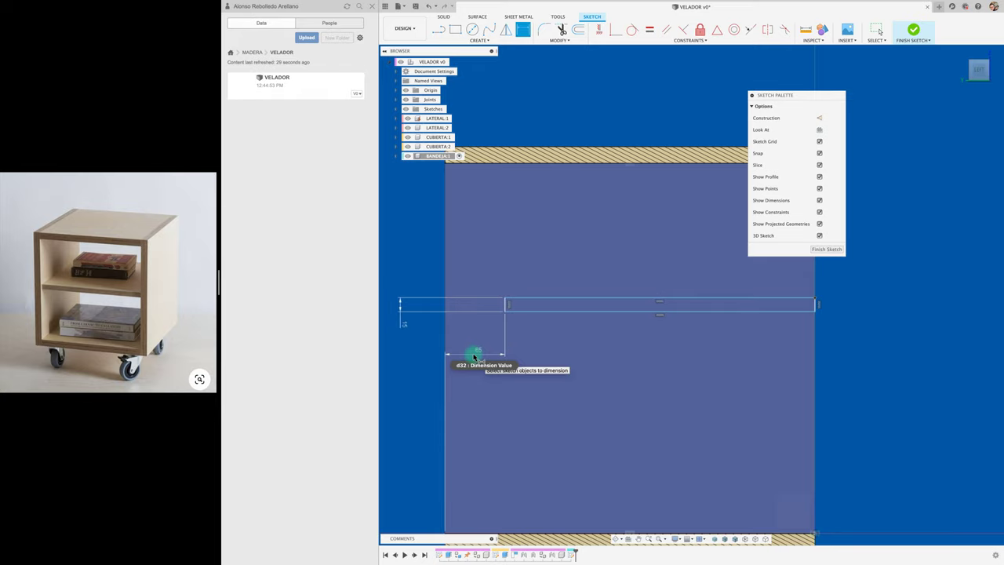
Step: Dimension the rectangle's long edge 200 mm below the panel's top edge
scroll(509, 284, "down", 1)
scroll(510, 285, "down", 3)
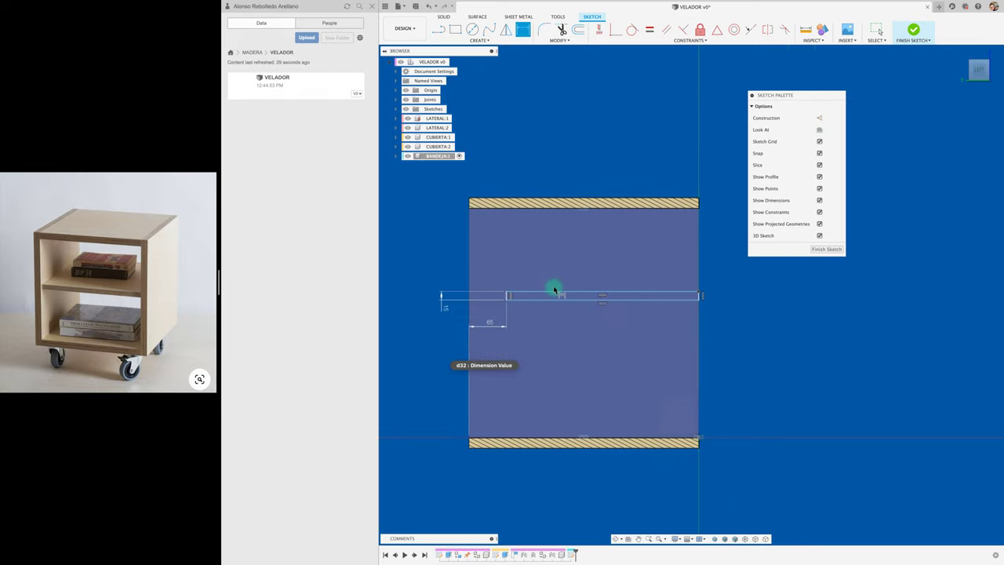
left_click(557, 295)
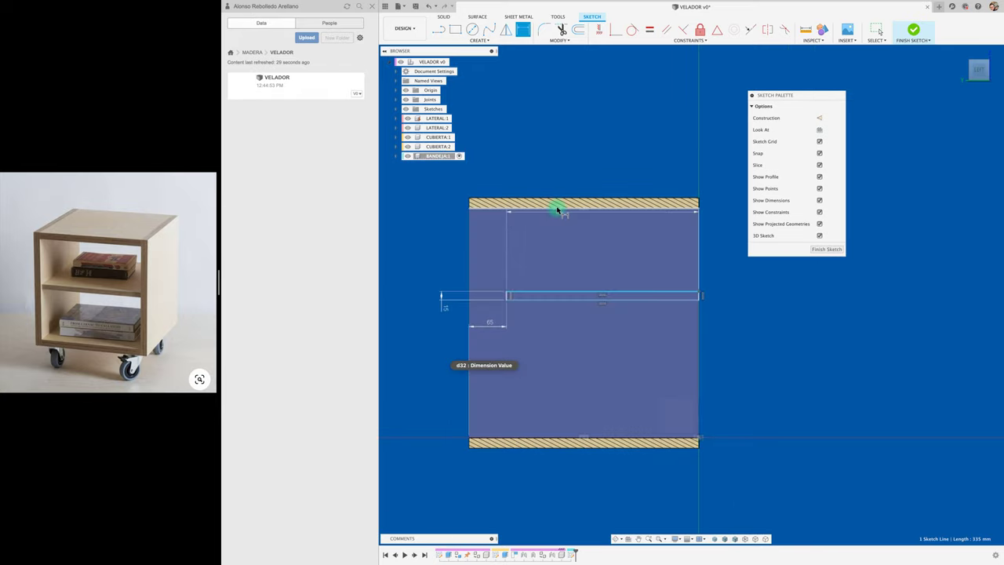
left_click(557, 210)
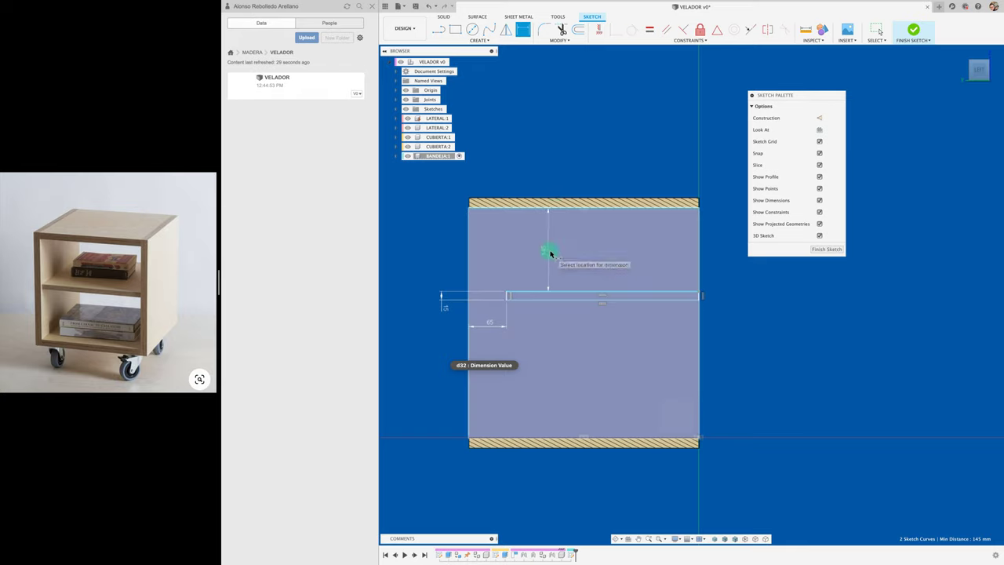
left_click(558, 252)
type("200")
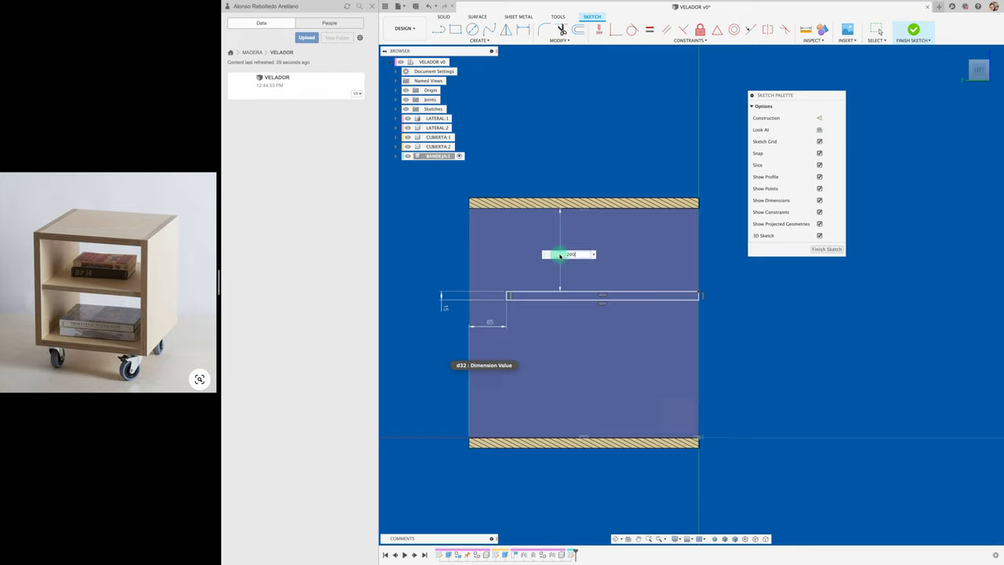
key("Return")
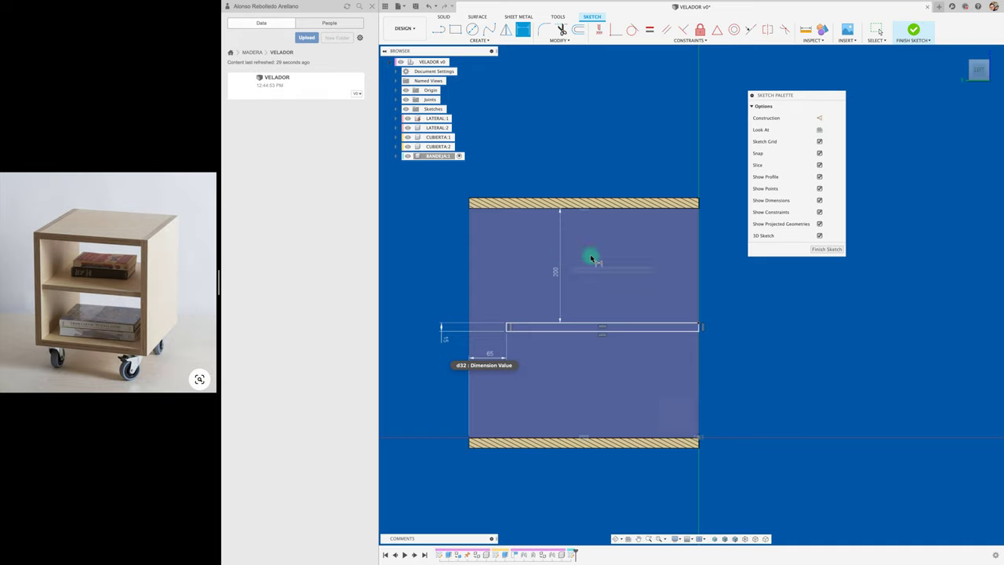
Step: Finish the sketch and extrude the shelf profile upward toward the top panel
left_click(818, 250)
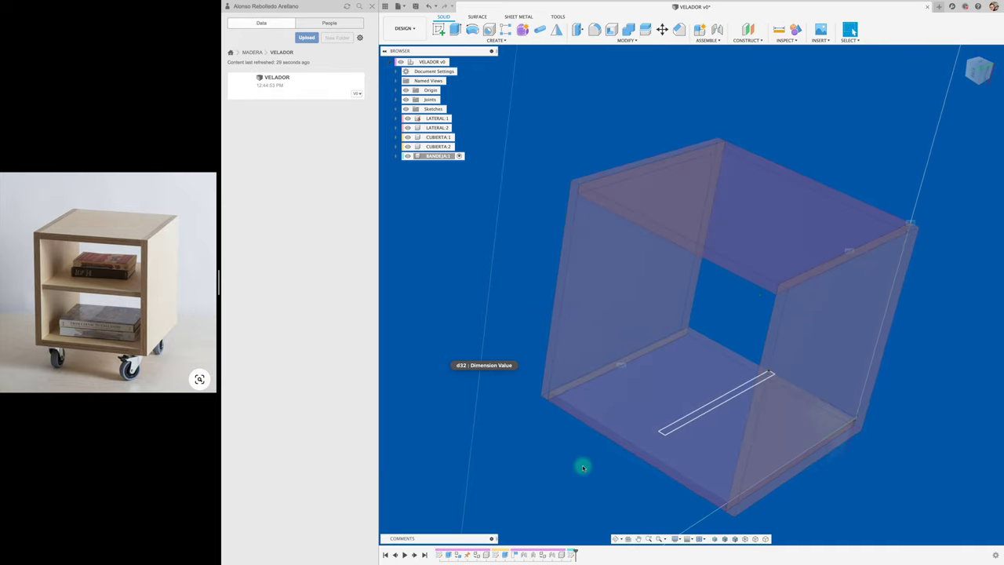
key("e")
left_click(671, 431)
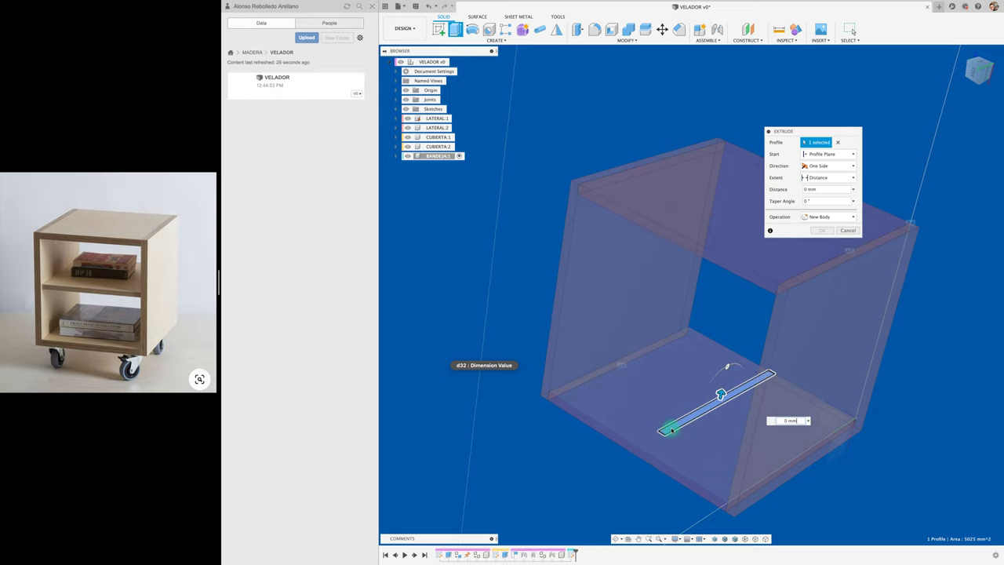
left_click_drag(719, 400, 737, 323)
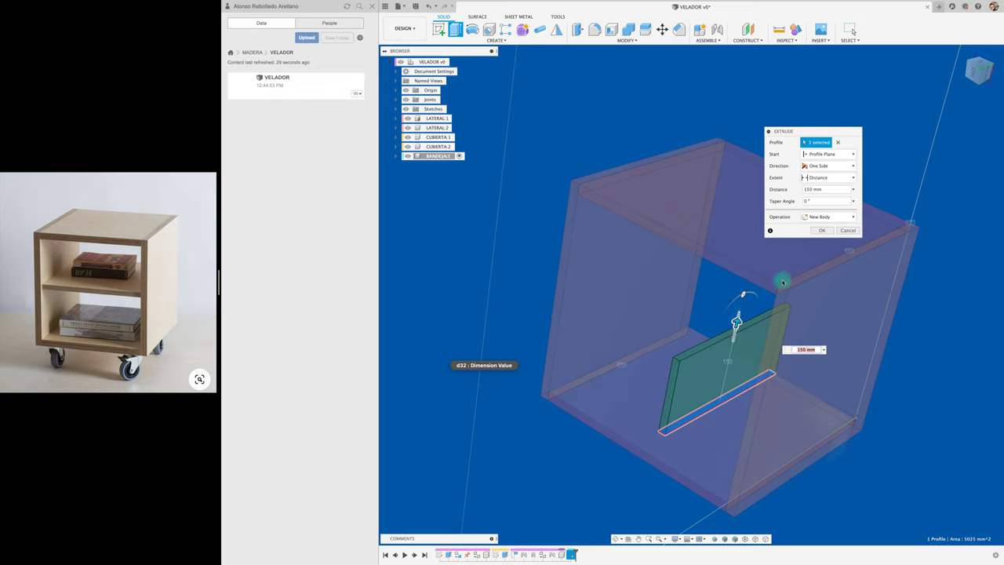
left_click(973, 75)
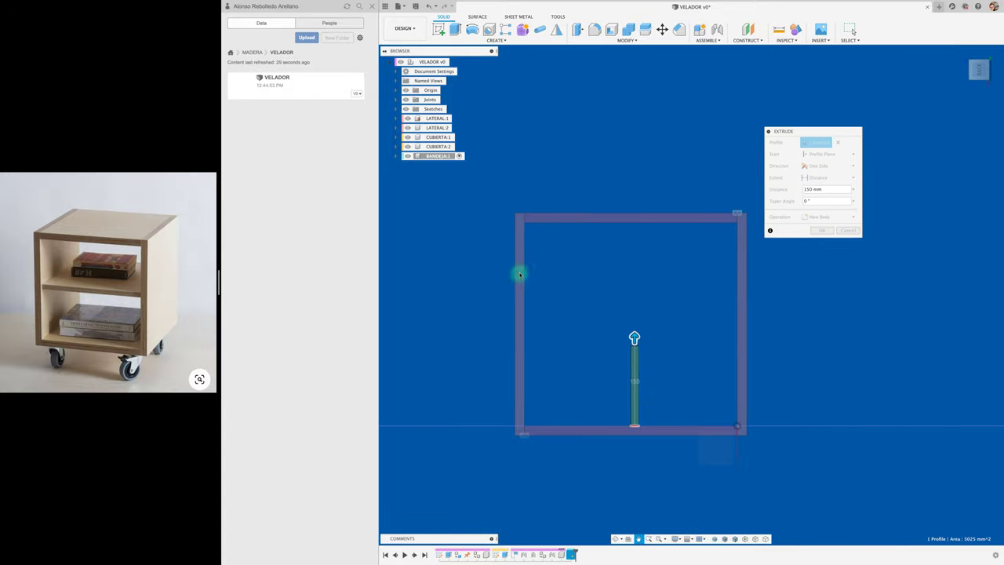
mouse_move(614, 342)
left_mouse_down()
mouse_move(610, 237)
mouse_move(609, 271)
left_mouse_up()
scroll(612, 259, "up", 2)
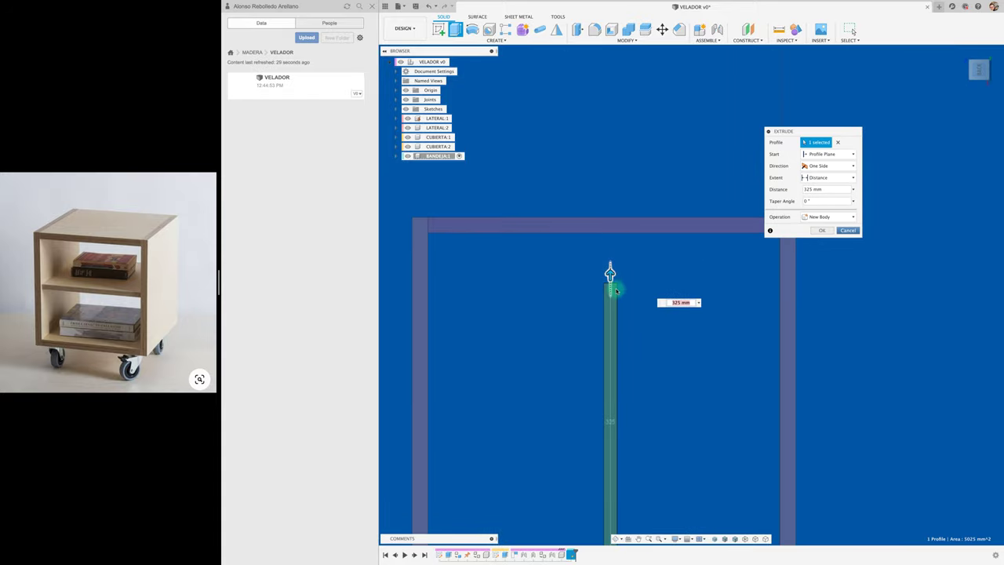
scroll(673, 352, "up", 1)
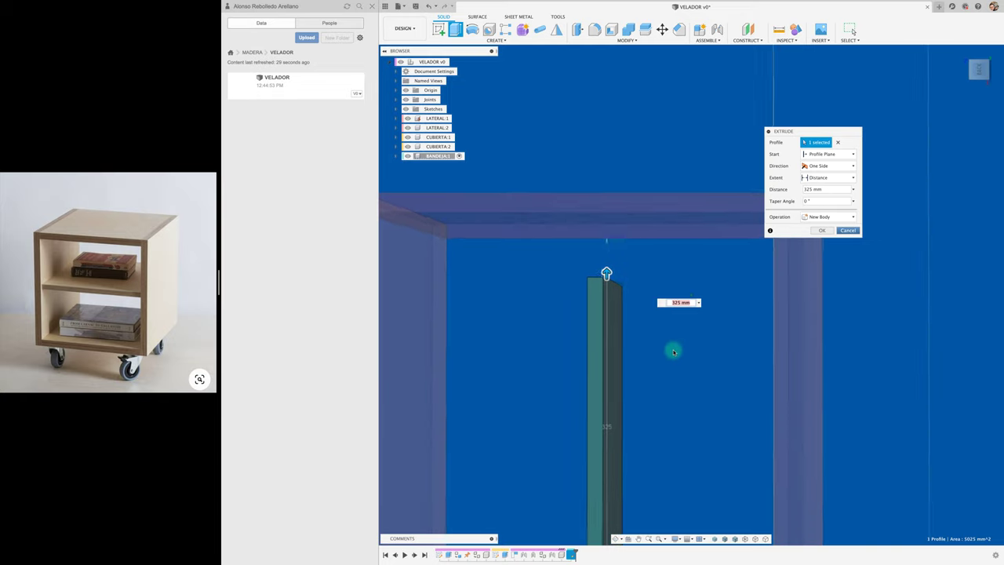
Step: Set the extrude extent To Object on the top panel's face and create the shelf body
left_click(836, 178)
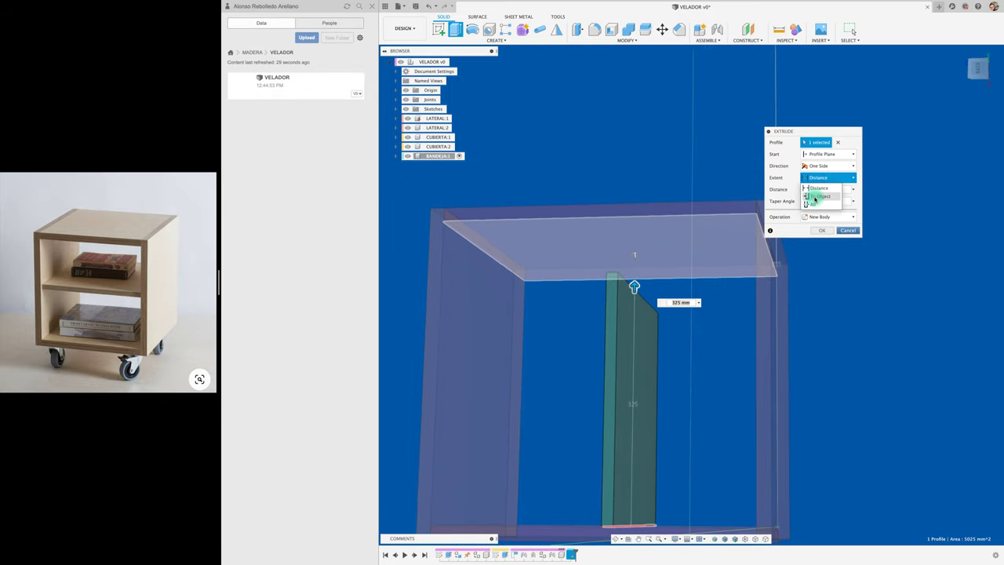
left_click(820, 196)
left_click(683, 248)
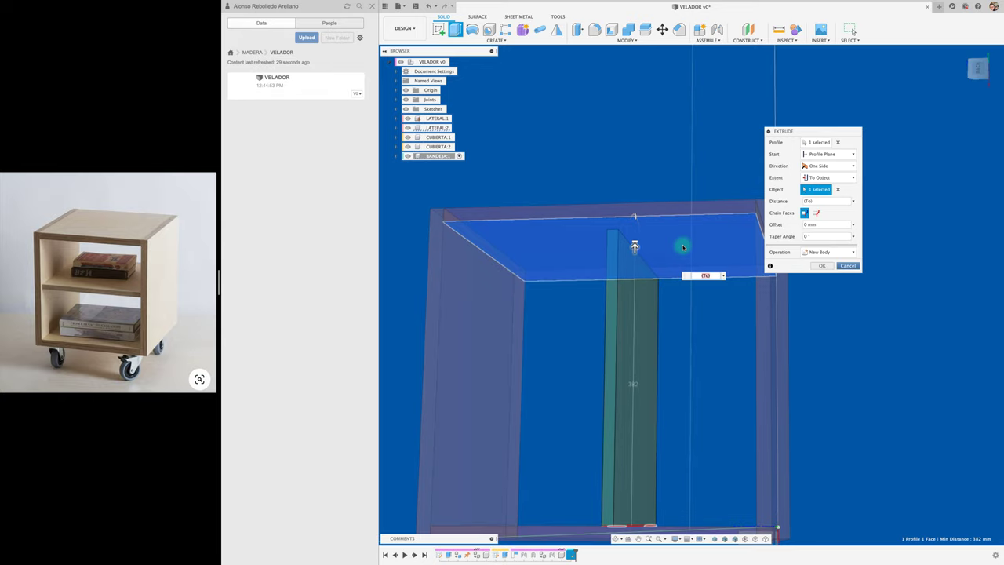
left_click(820, 267)
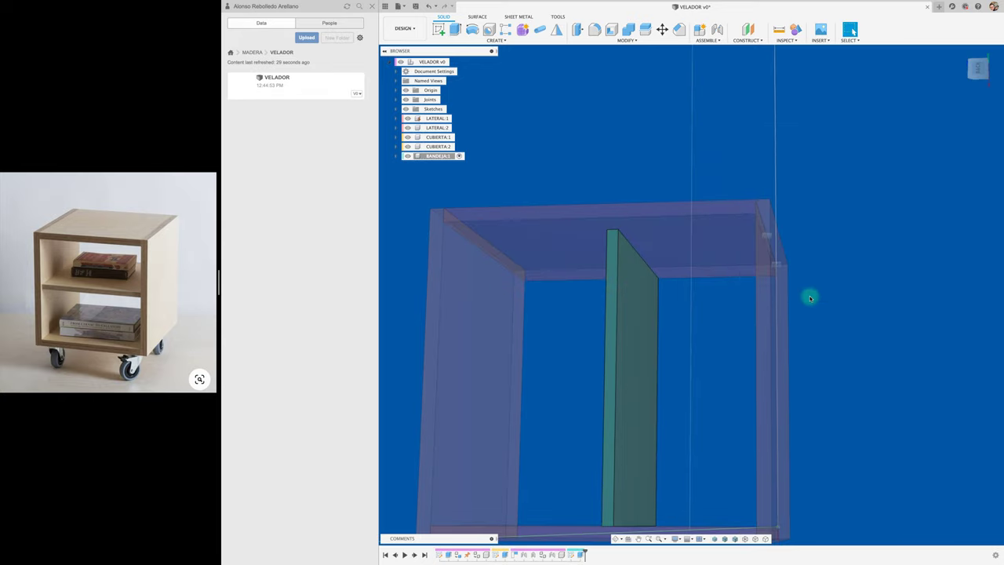
middle_click_drag(809, 294, 572, 270, "shift")
Step: Press Pull the shelf's front face by 40 mm, then reactivate VELADOR and save it
key("F6")
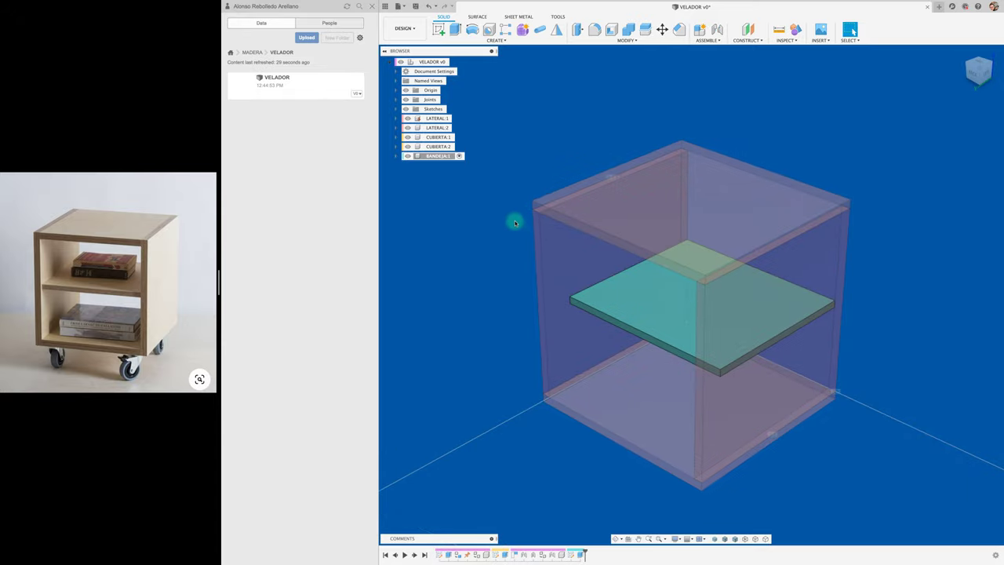
mouse_move(511, 218)
middle_mouse_down("shift")
mouse_move(563, 347)
mouse_move(583, 327)
mouse_move(517, 314)
middle_mouse_up("shift")
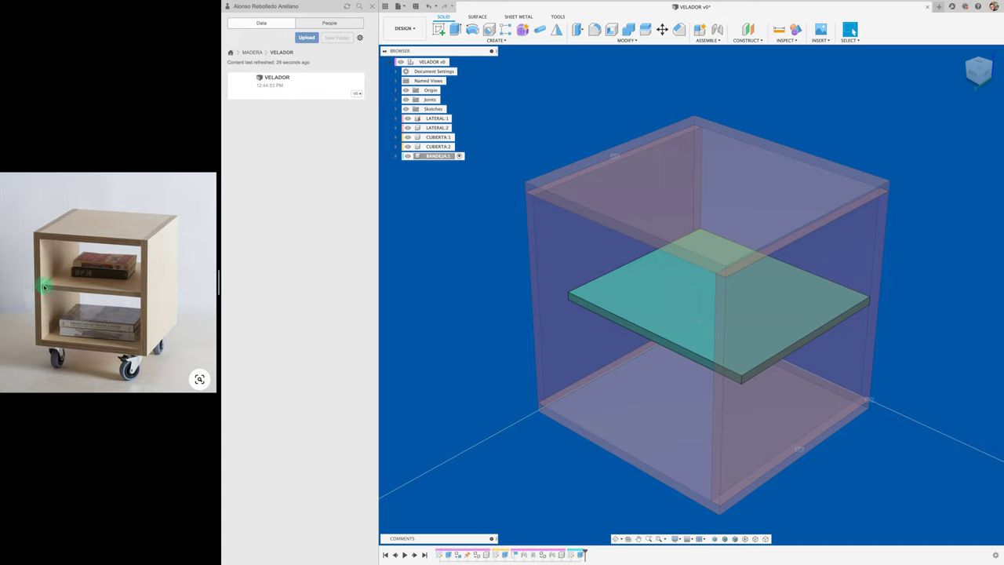
left_click(577, 30)
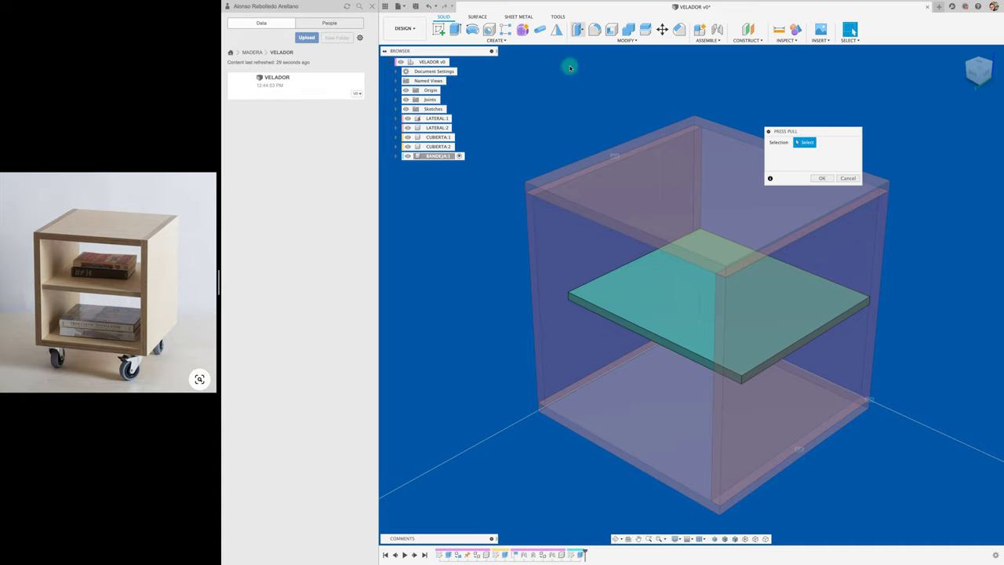
left_click(592, 314)
left_click_drag(589, 316, 566, 323)
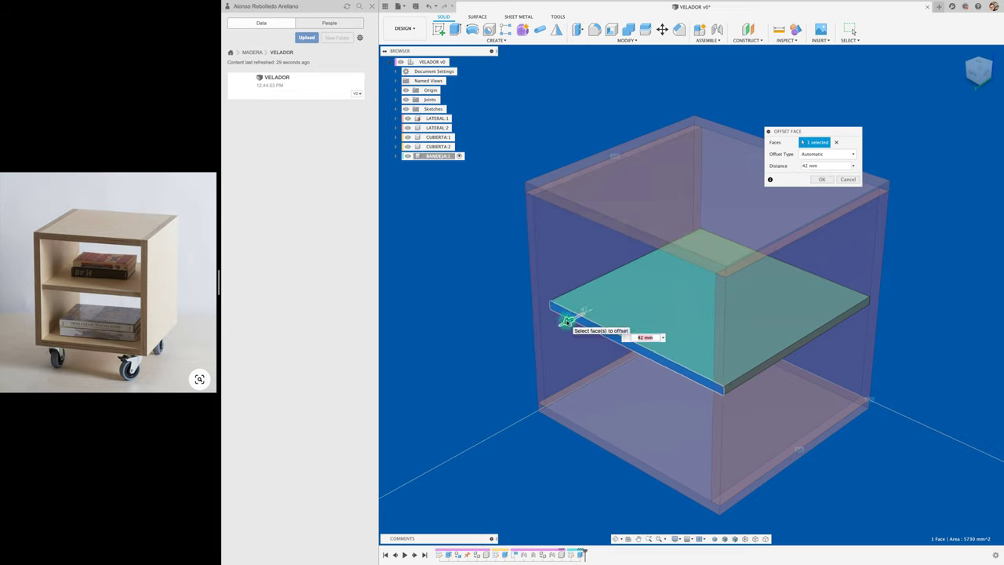
type("40")
key("Return")
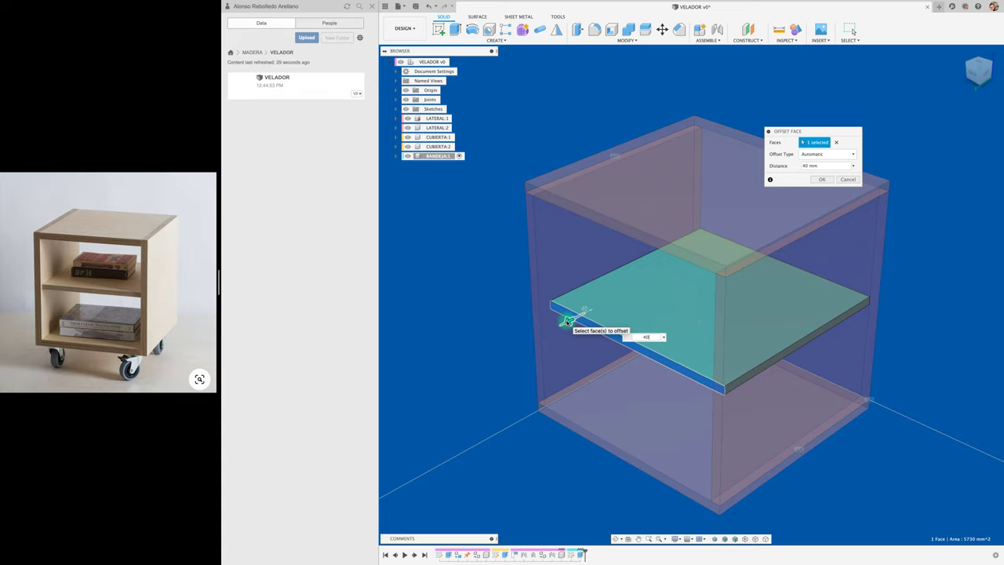
key("Return")
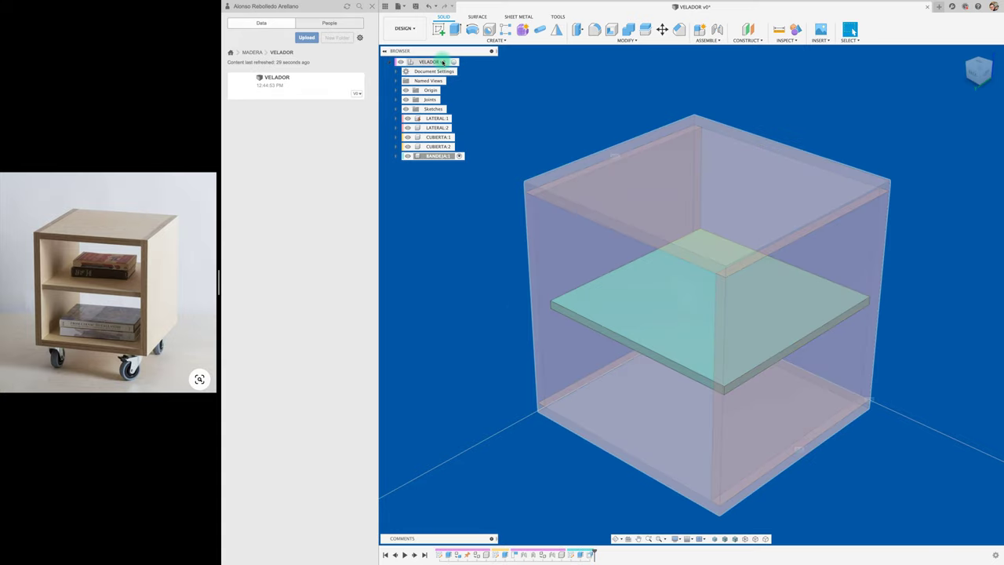
left_click(443, 62)
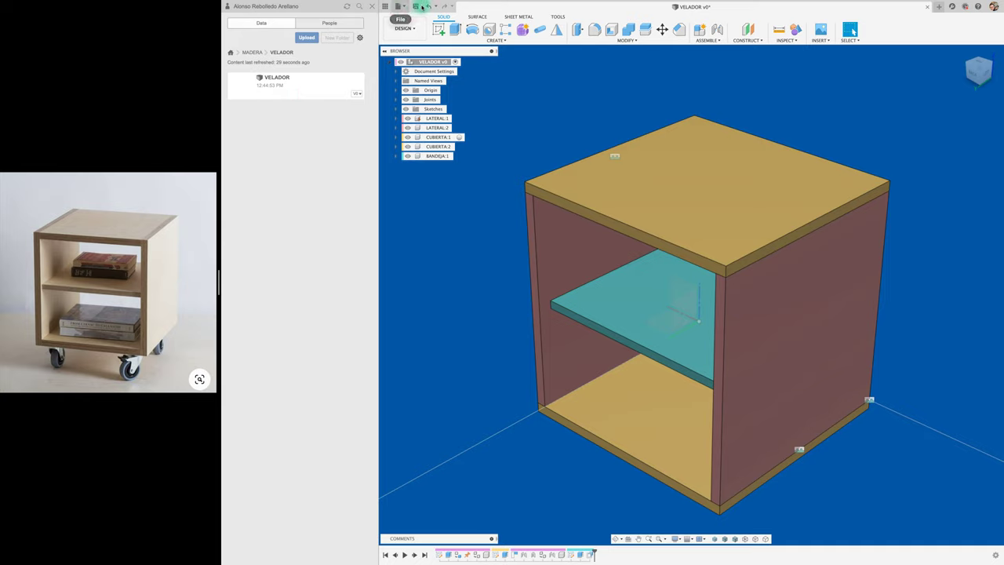
left_click(416, 7)
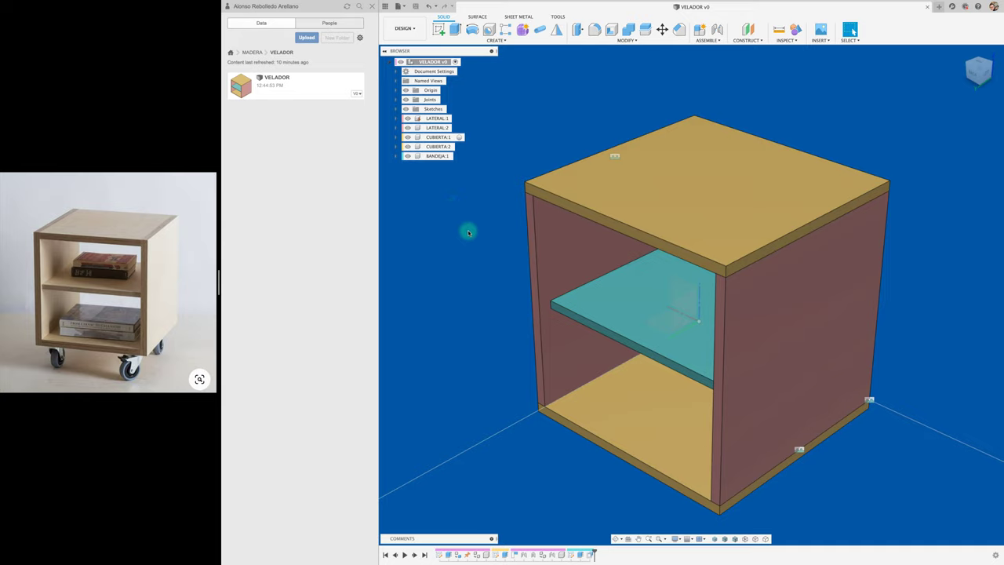
Step: Join the BANDEJA shelf to the left side panel with a Rigid As-Built Joint
left_click_drag(657, 320, 467, 318)
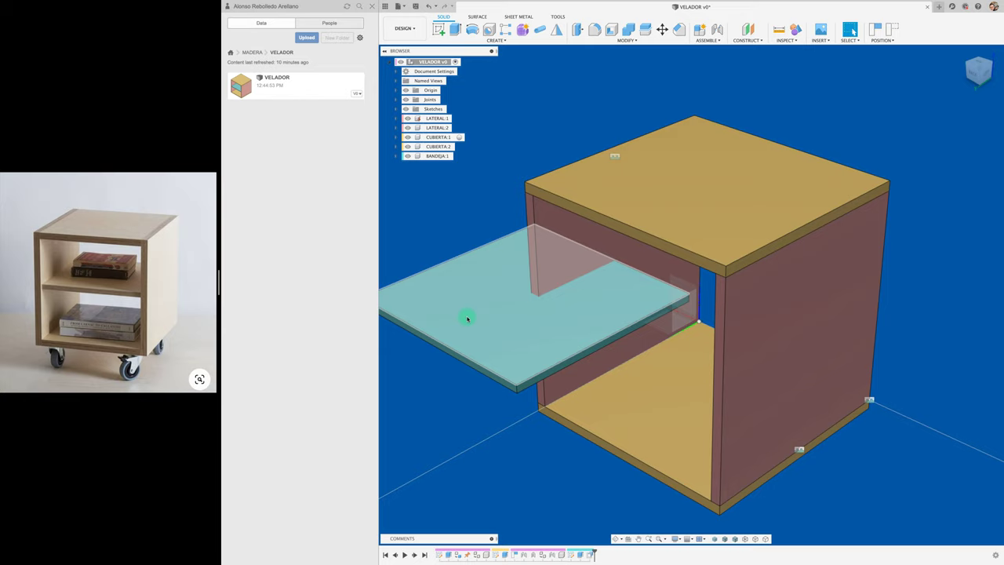
left_click(717, 40)
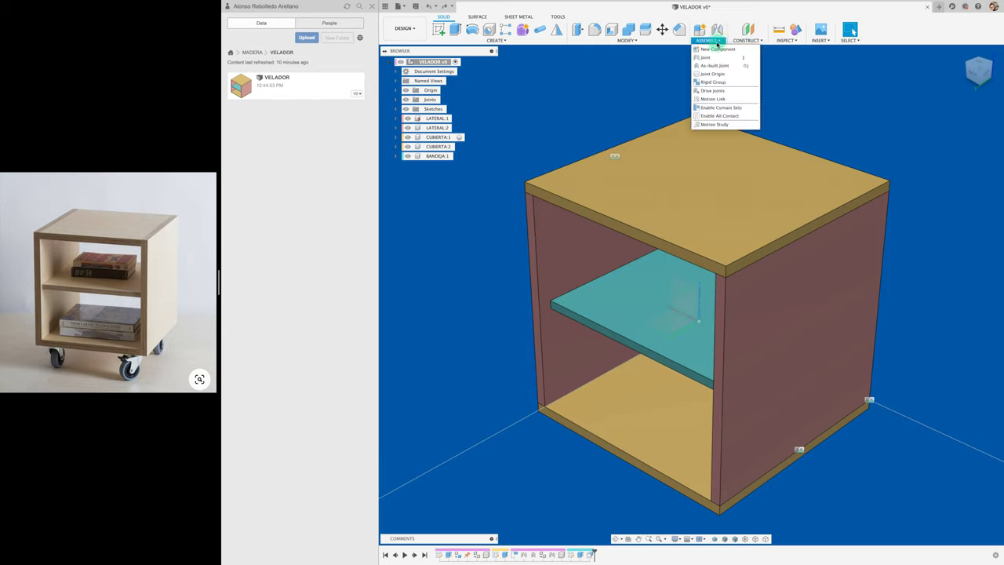
left_click(710, 66)
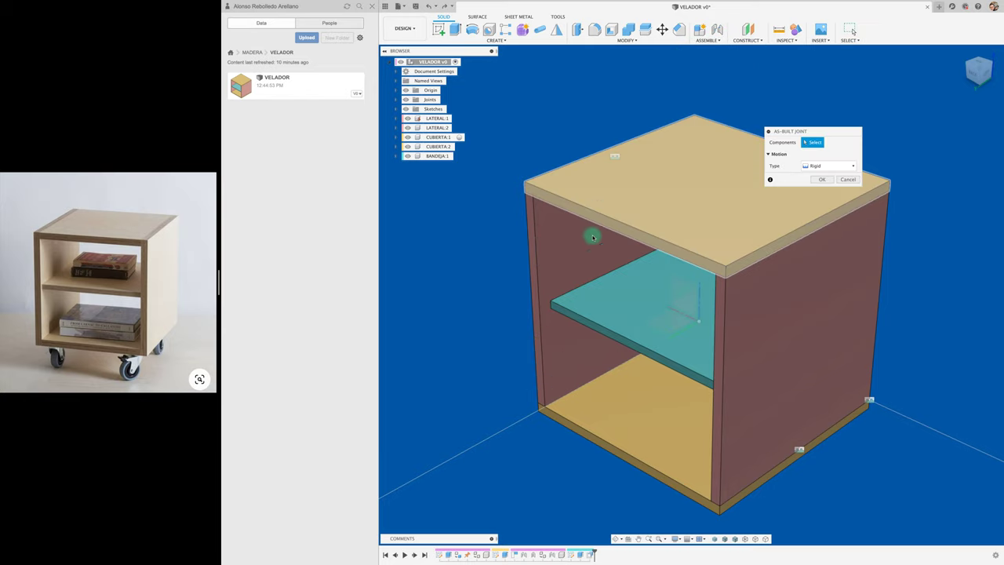
left_click(645, 353)
left_click(646, 243)
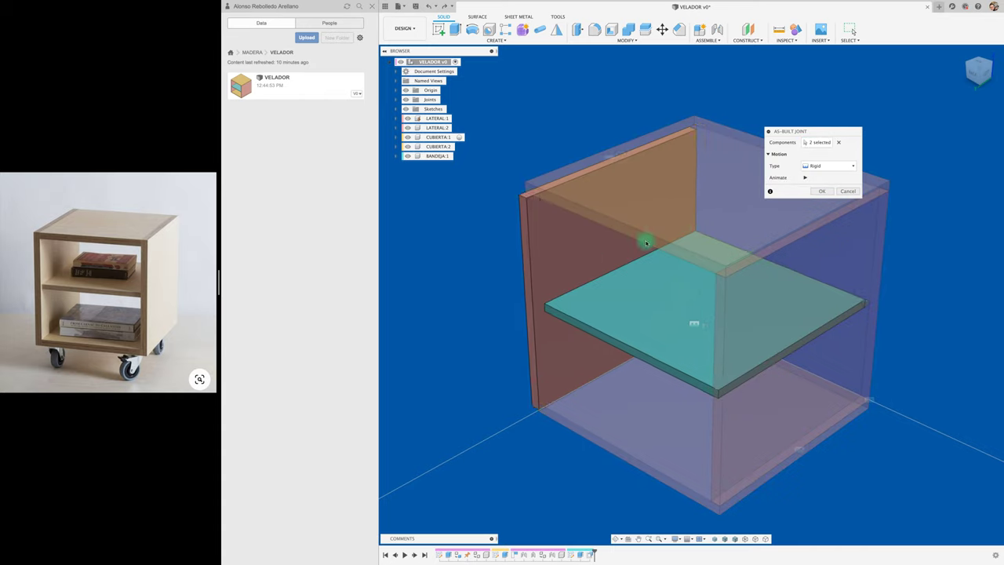
left_click(823, 191)
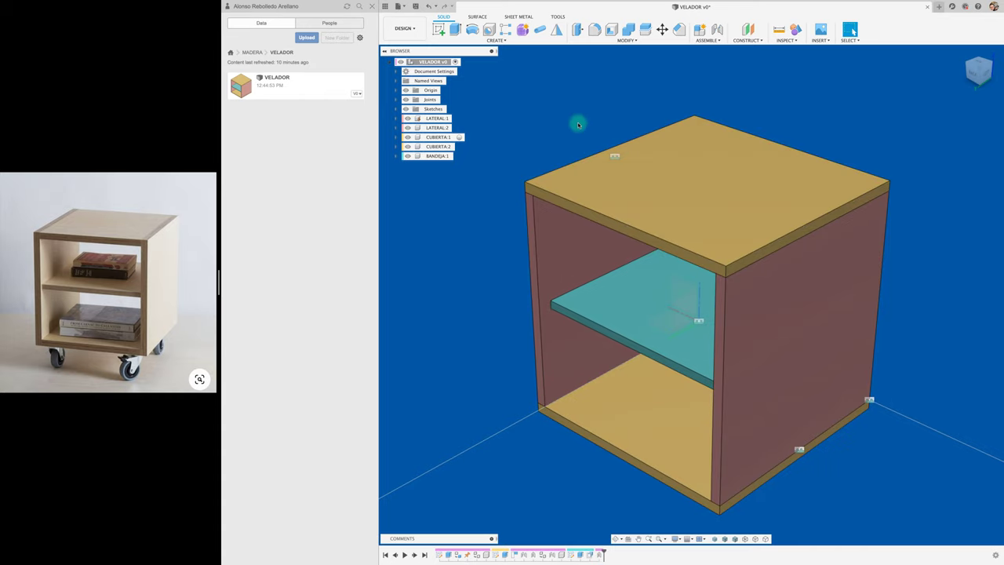
scroll(489, 276, "down", 1)
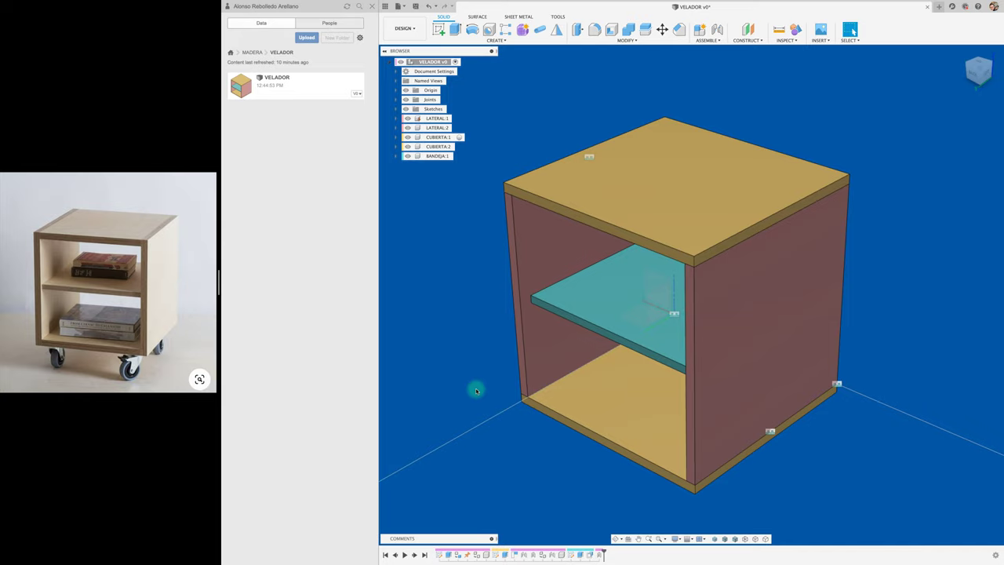
mouse_move(476, 388)
middle_mouse_down("shift")
mouse_move(697, 484)
mouse_move(749, 246)
middle_mouse_up("shift")
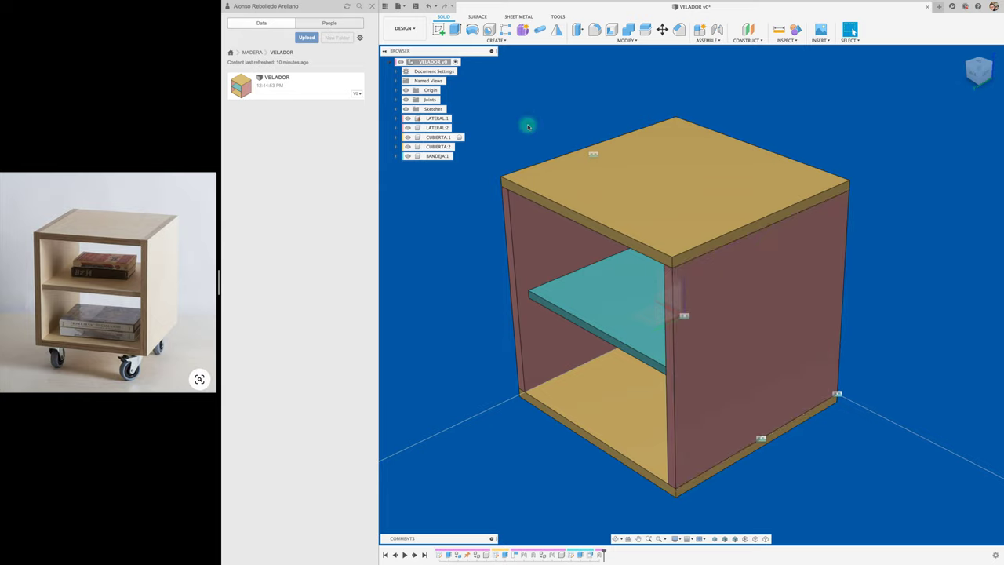
Step: Sketch a slot shape on the right side panel's face
left_click(438, 29)
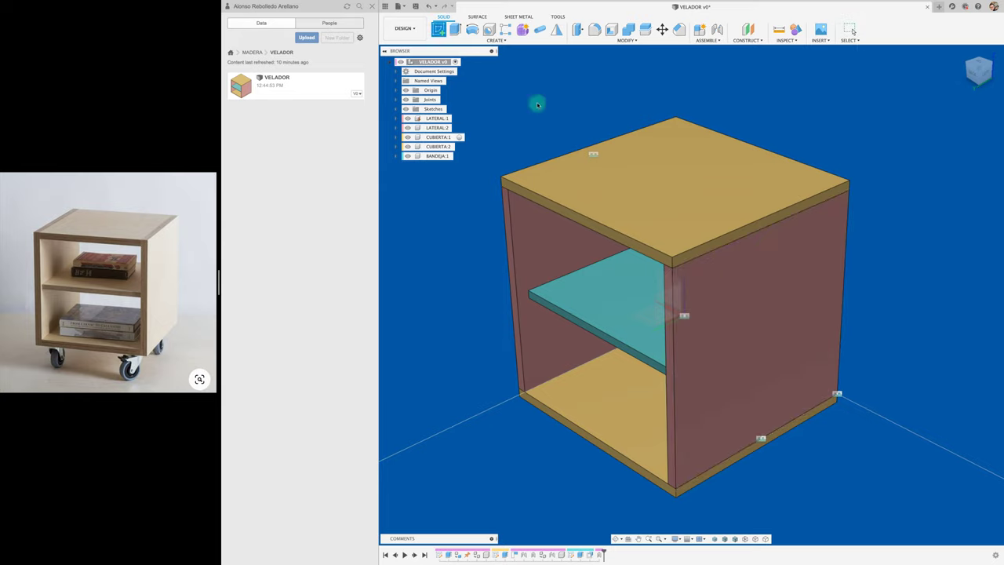
left_click(792, 289)
left_click(985, 76)
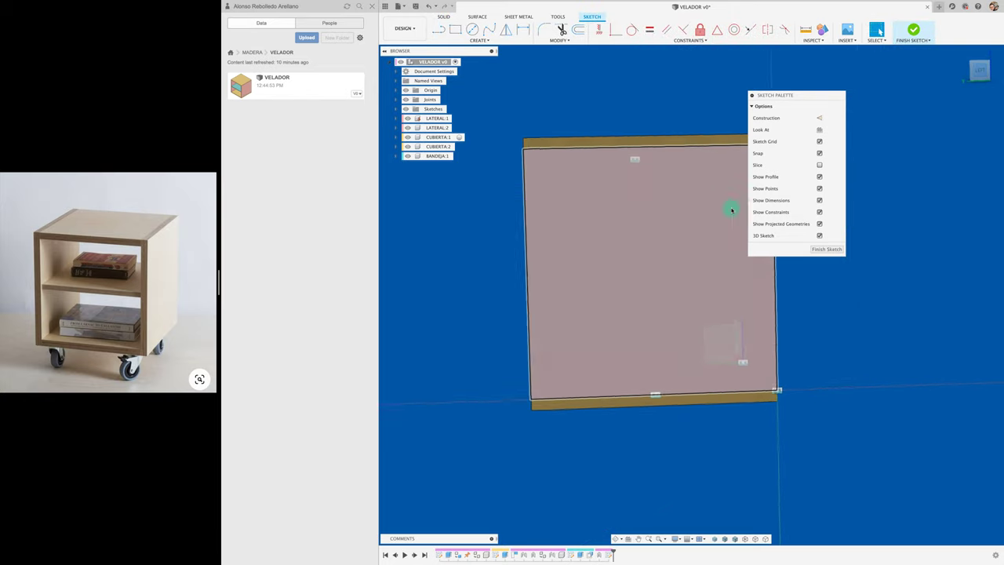
left_click(479, 41)
mouse_move(471, 82)
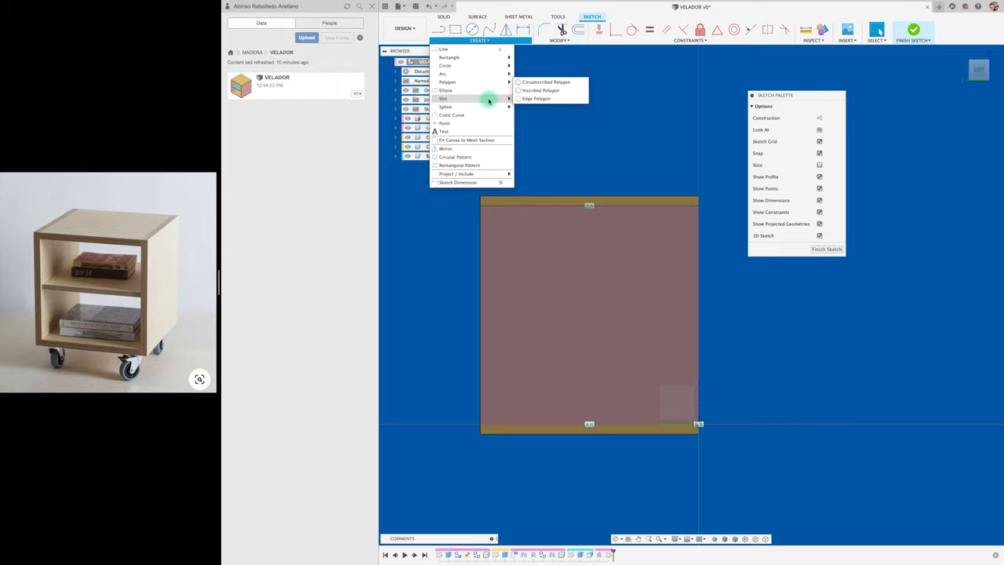
left_click(520, 99)
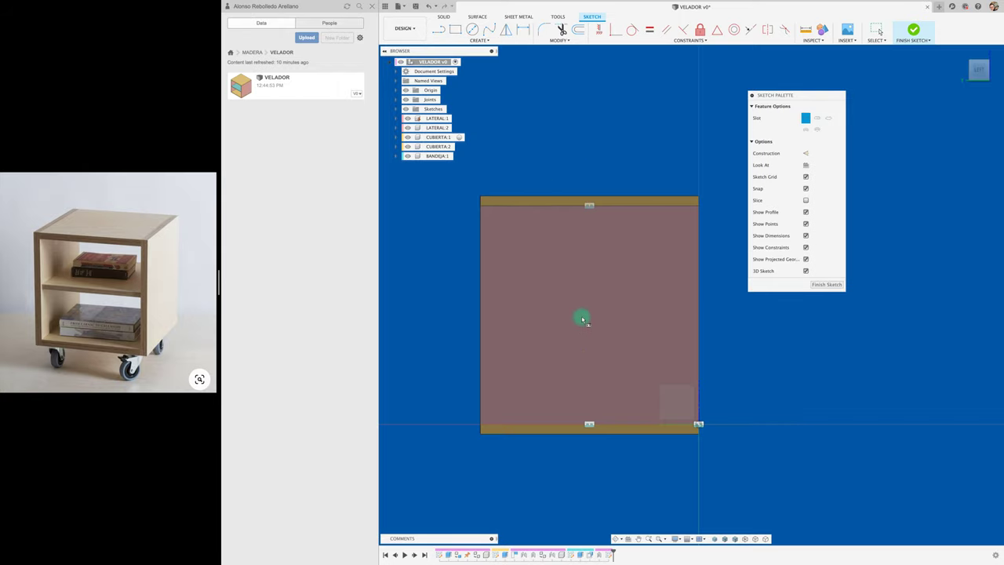
left_click(566, 260)
left_click(608, 259)
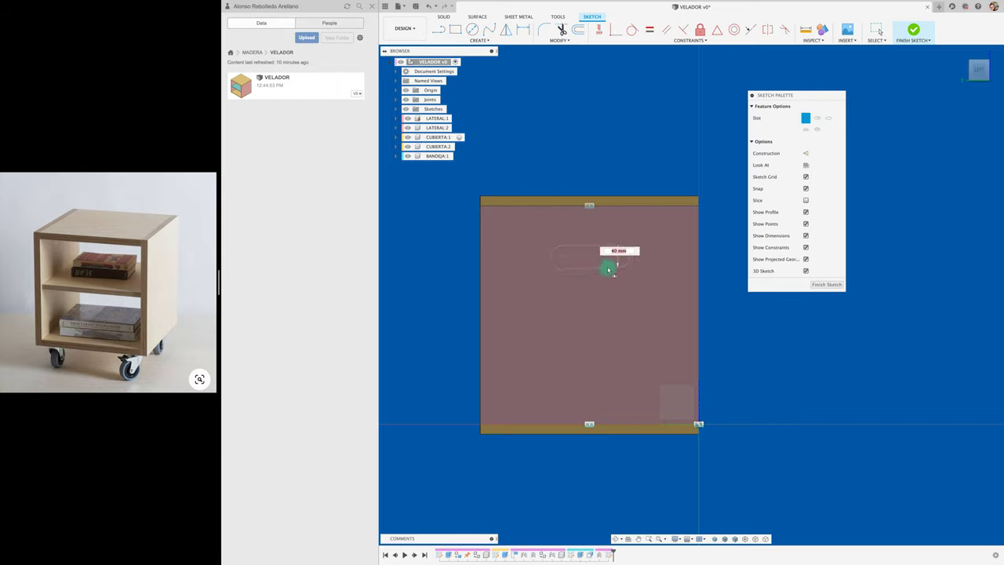
left_click(664, 298)
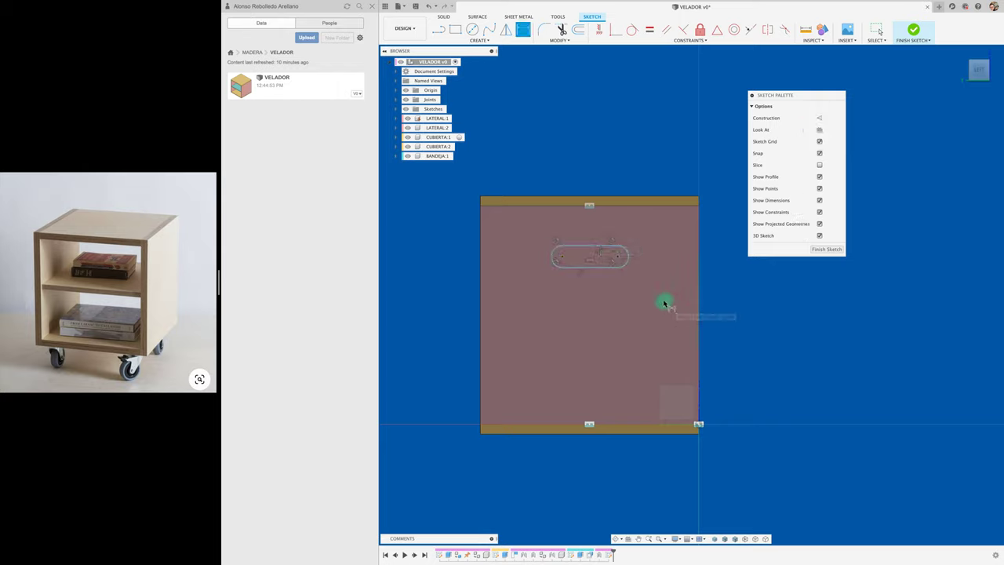
Step: Dimension the slot 70 mm below the panel's top edge and 100 mm long
left_click(584, 247)
left_click(583, 208)
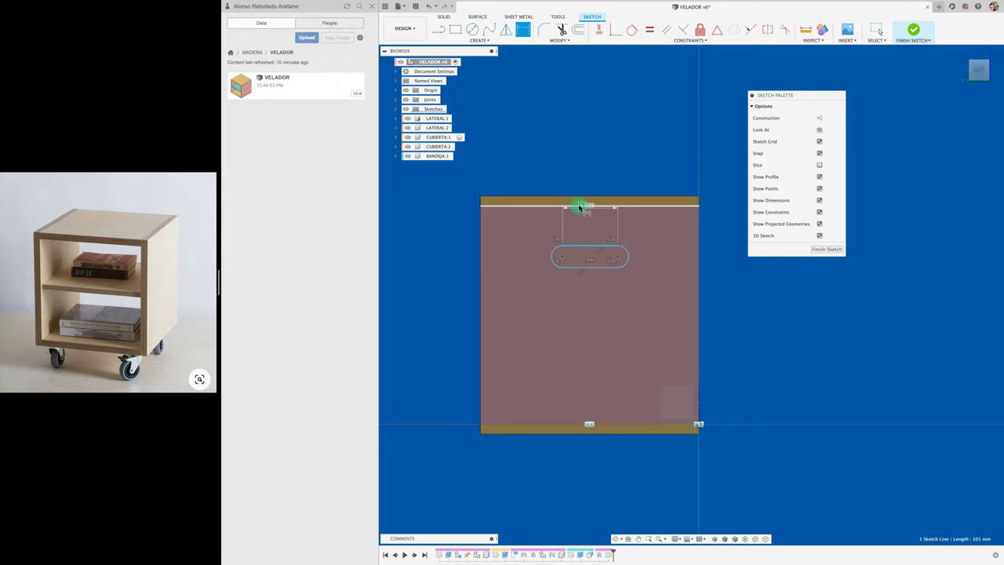
left_click(459, 228)
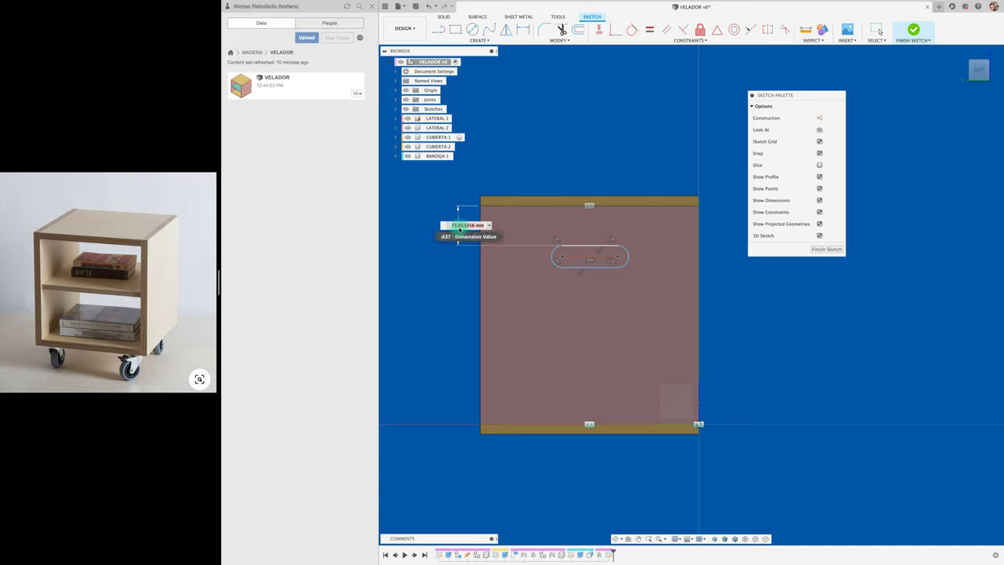
key("Return")
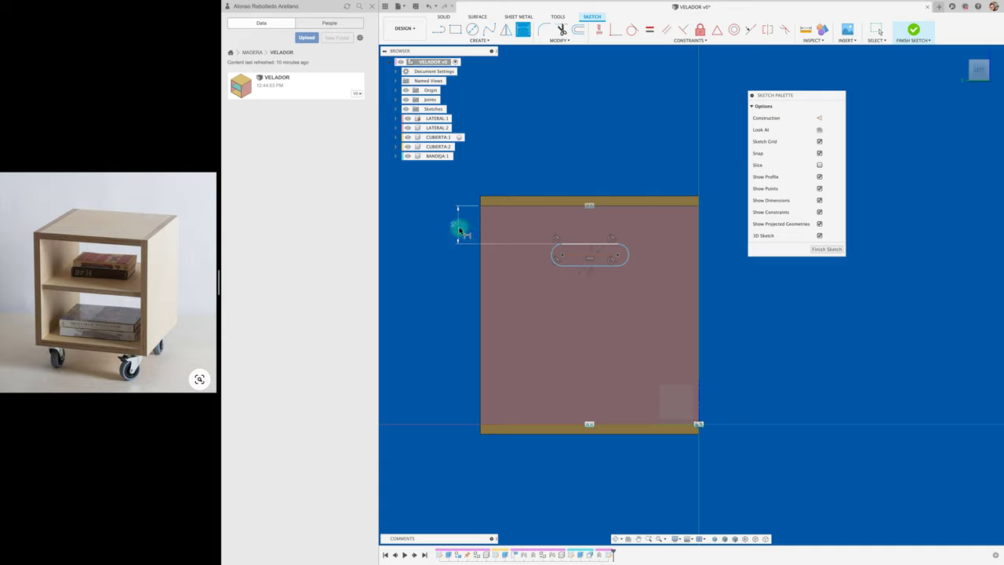
left_click(584, 266)
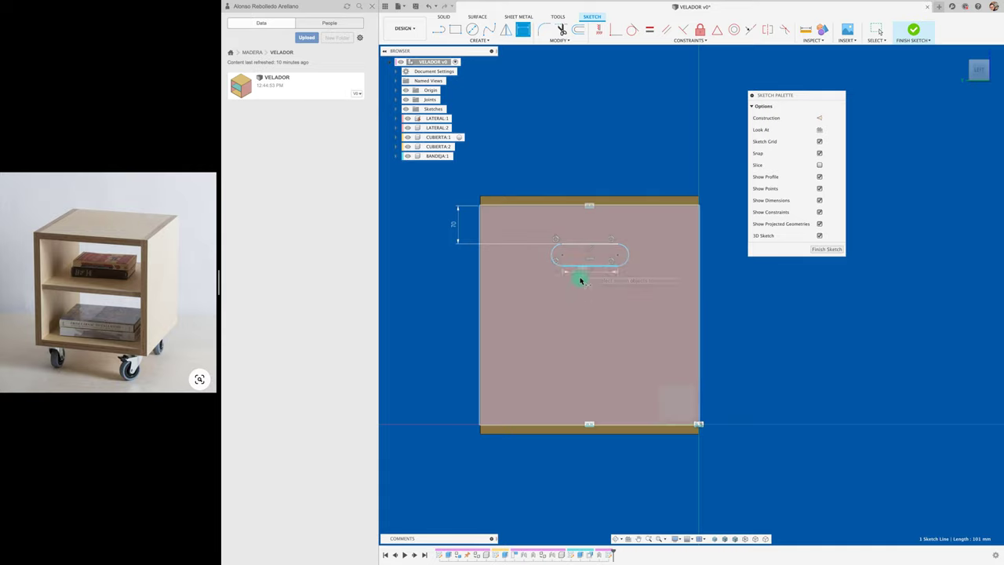
left_click(589, 296)
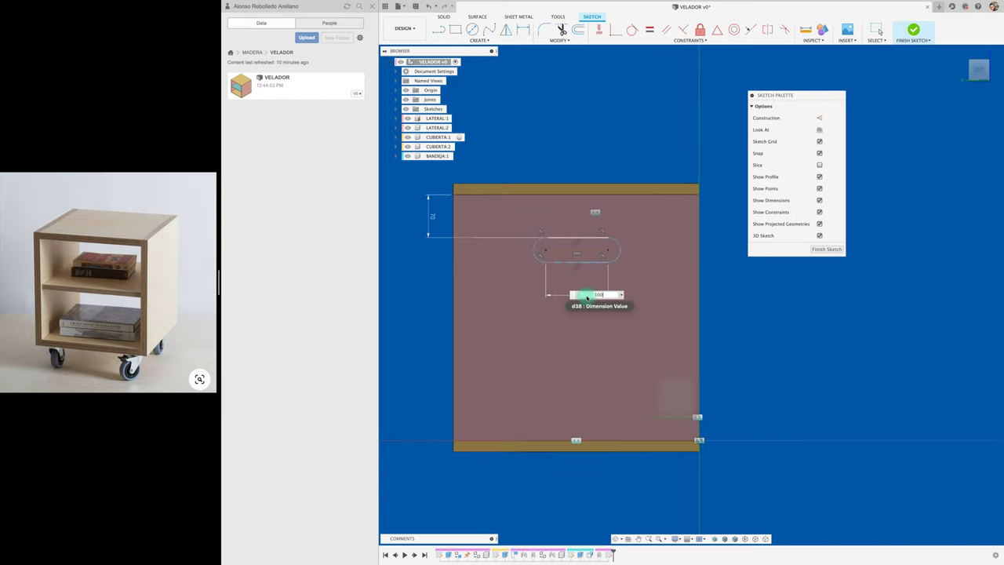
key("Return")
middle_click_drag(587, 297, 712, 313, "shift")
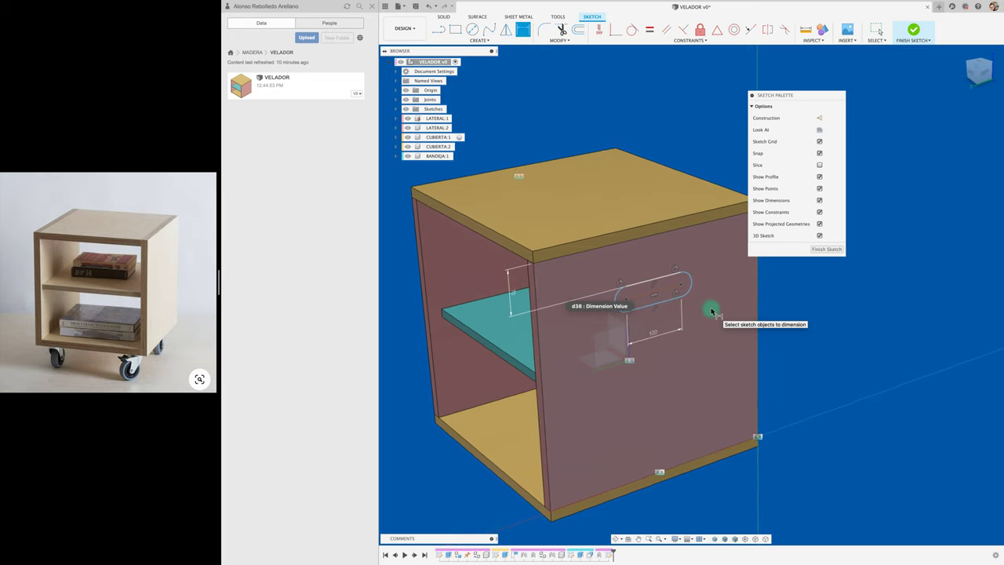
Step: Extrude the slot profile to a negative distance so it cuts through the right panel
left_click(642, 294)
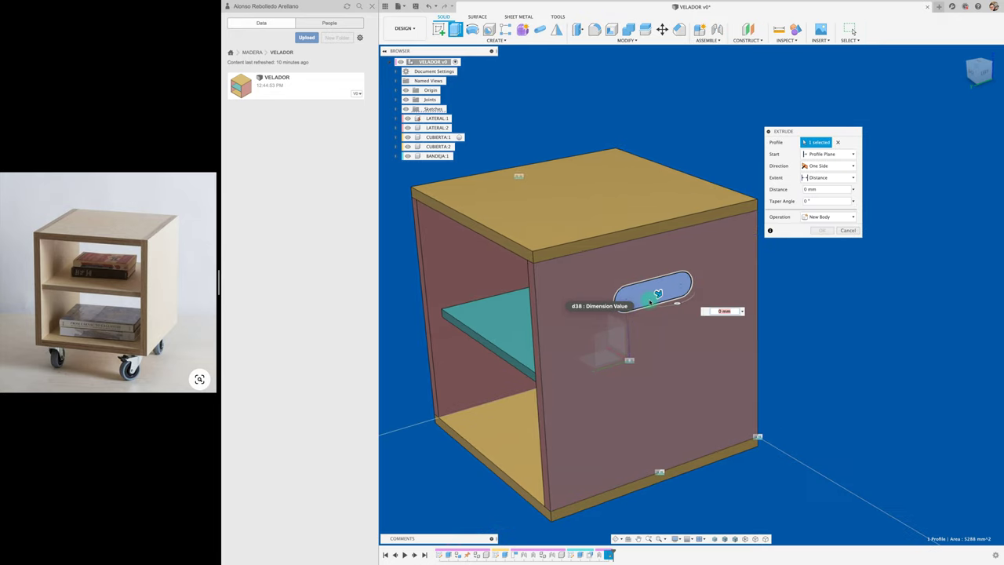
left_click_drag(688, 314, 775, 349)
middle_click_drag(774, 349, 516, 260, "shift")
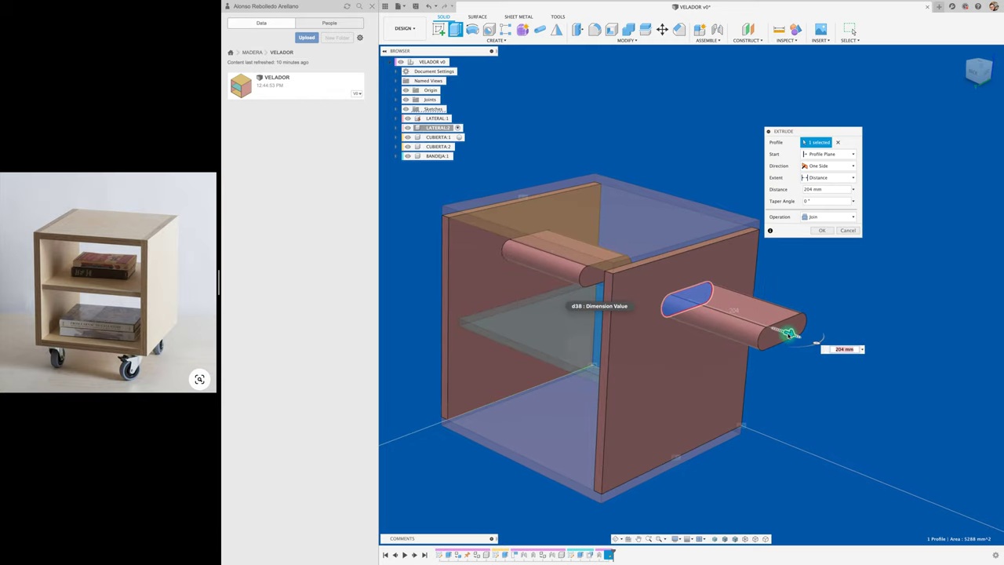
left_click_drag(788, 333, 672, 288)
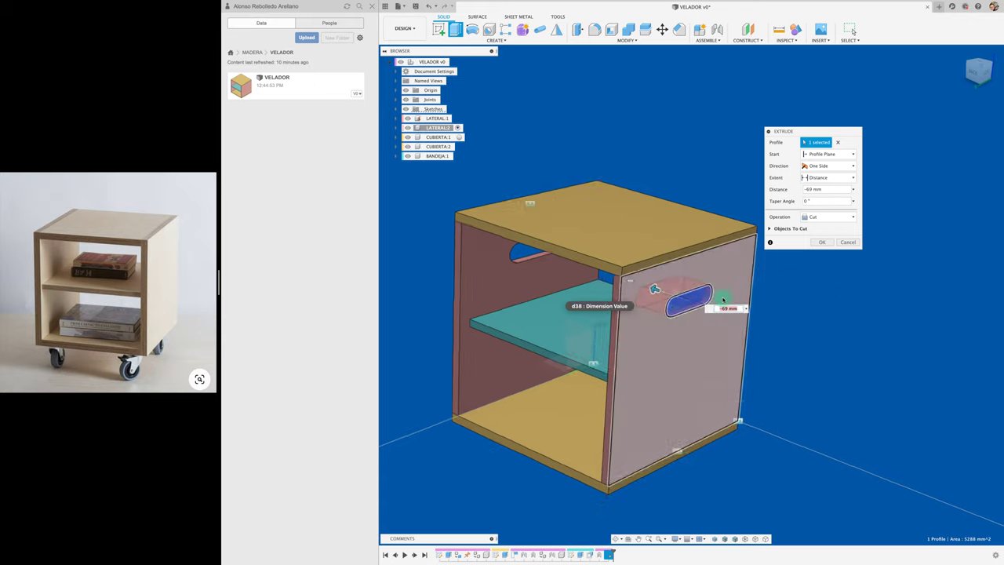
mouse_move(657, 287)
middle_mouse_down("shift")
mouse_move(816, 253)
mouse_move(822, 241)
middle_mouse_up("shift")
left_click(823, 242)
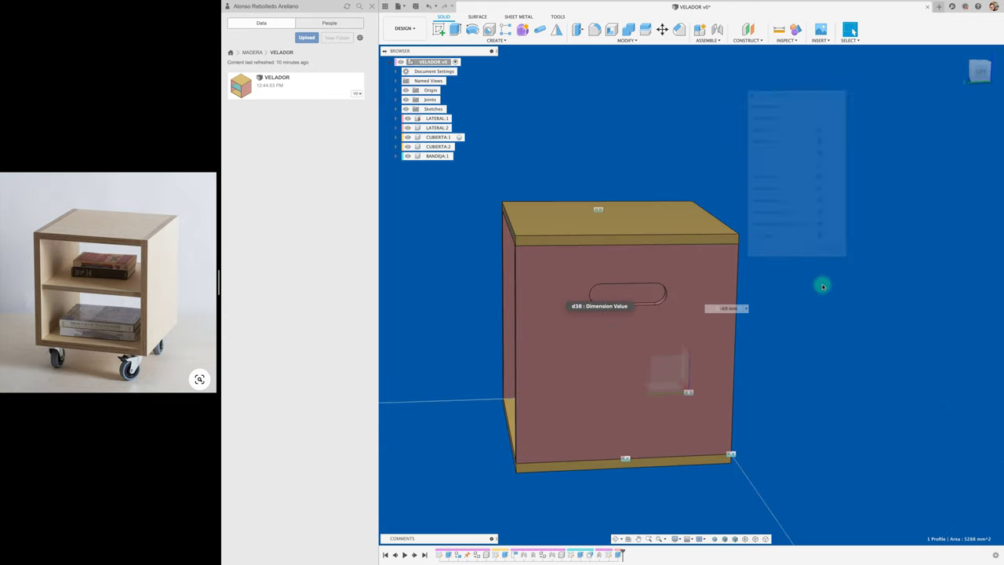
scroll(833, 299, "up", 3, "shift")
scroll(833, 299, "up", 3, "shift")
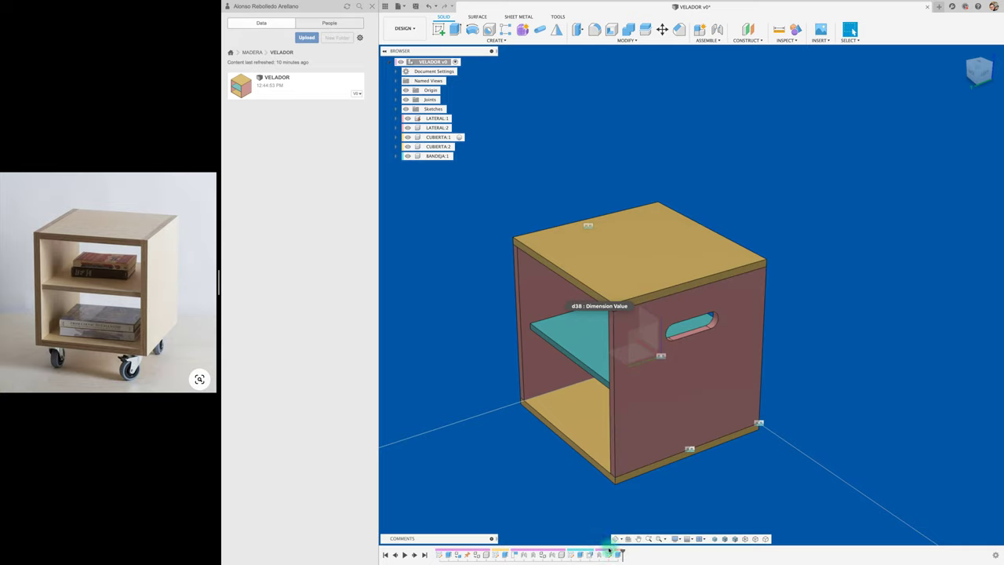
Step: Edit the slot sketch, giving the end arc R22 and changing the 100 mm length to 80 mm
right_click(615, 554)
left_click(628, 475)
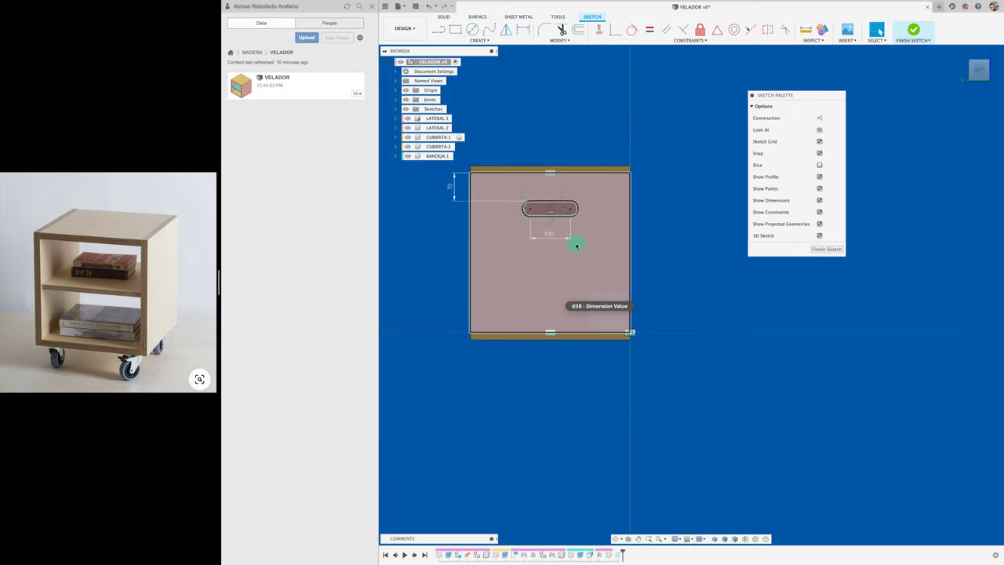
left_click(577, 212)
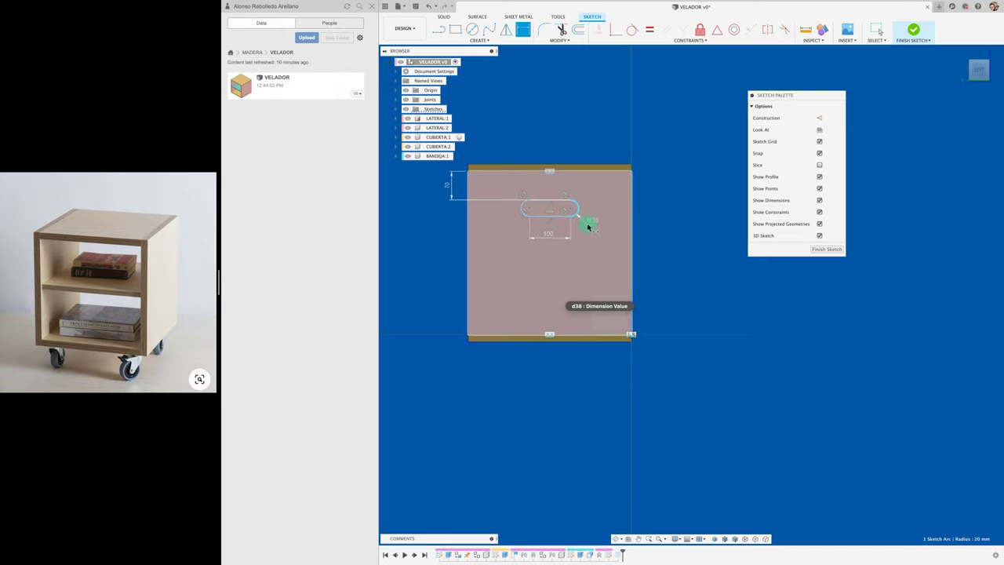
left_click(590, 228)
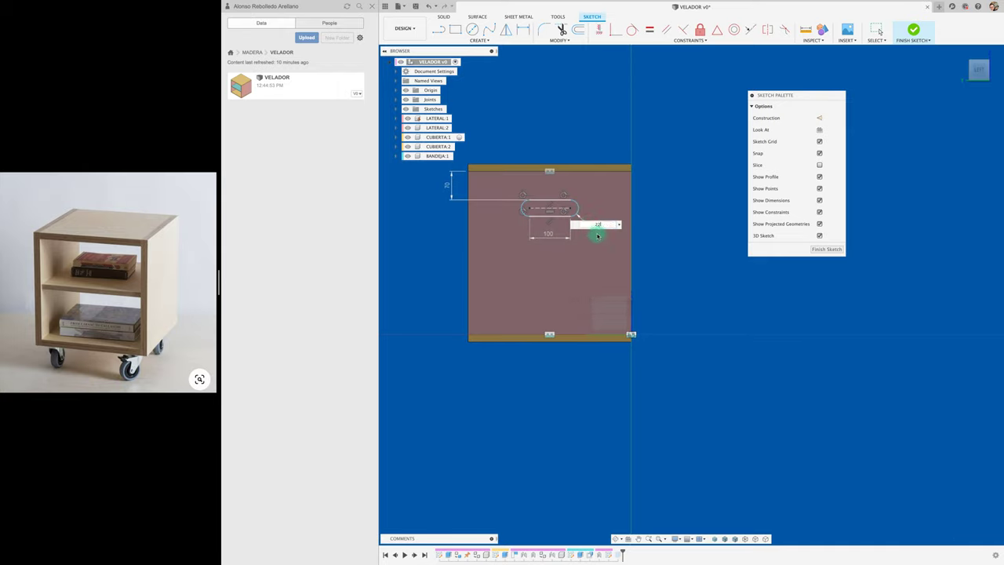
key("Return")
double_click(547, 236)
type("80")
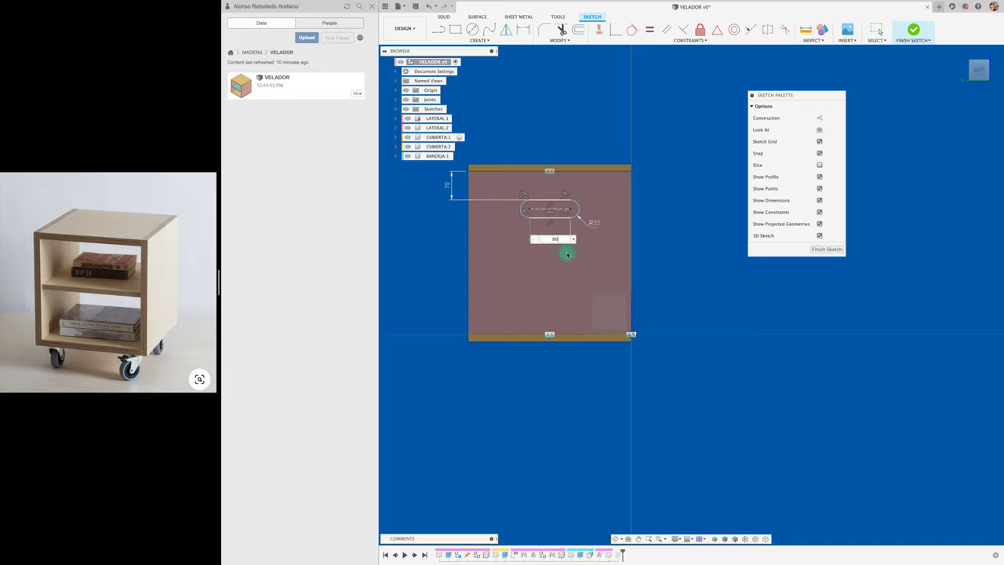
key("Return")
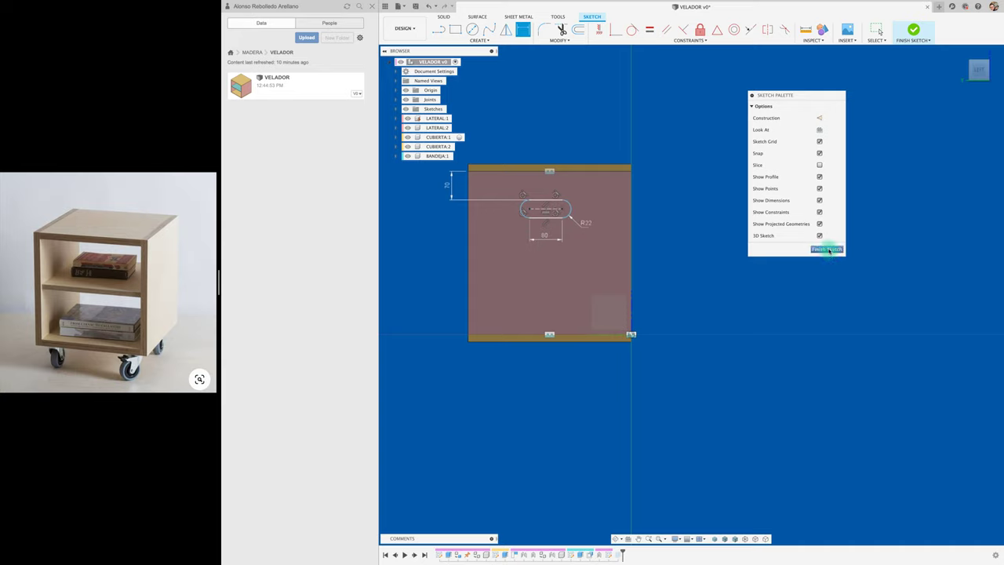
left_click(827, 248)
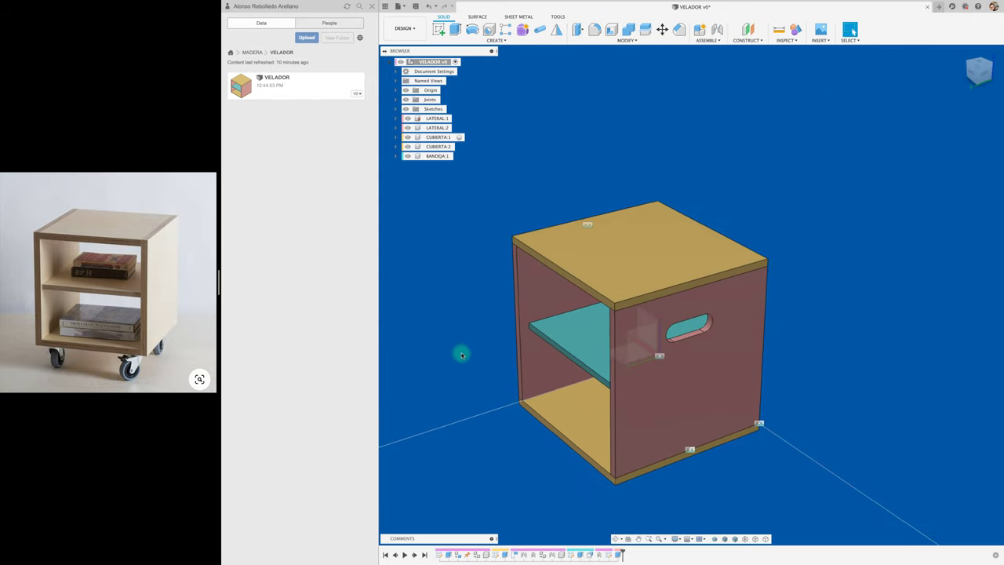
Step: Switch from working offline to online and save VELADOR as cloud version v1
left_click(416, 6)
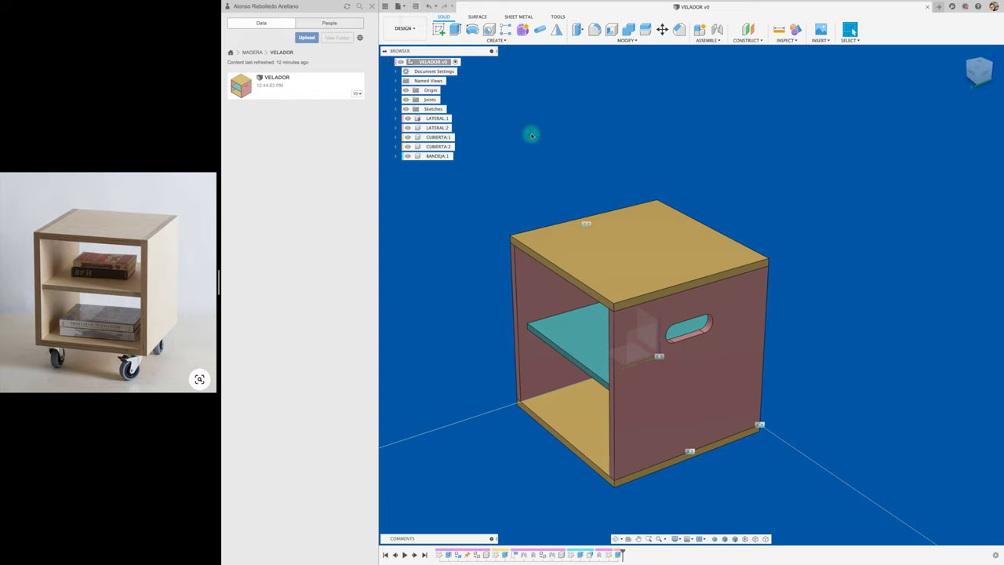
middle_click_drag(565, 139, 556, 108)
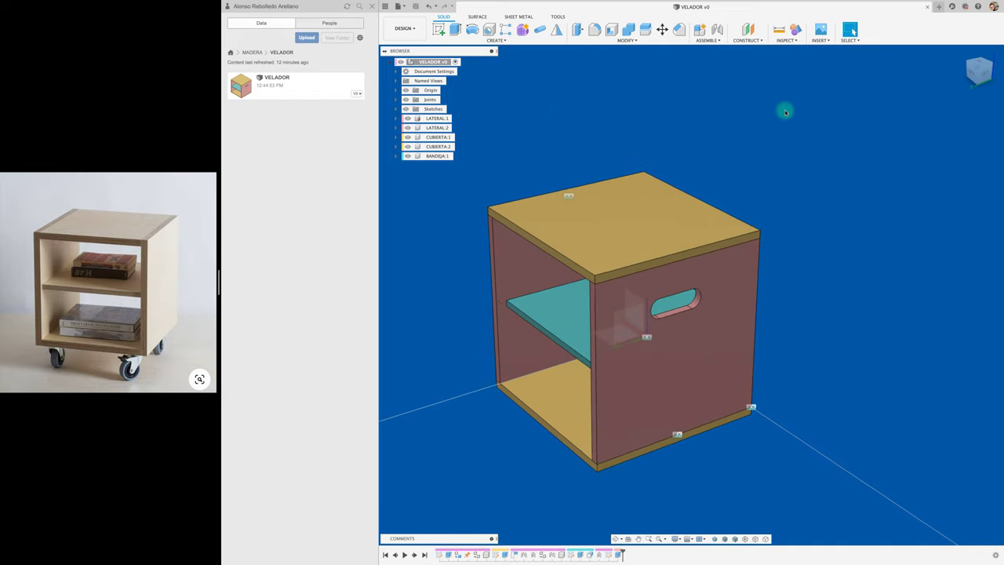
left_click(811, 40)
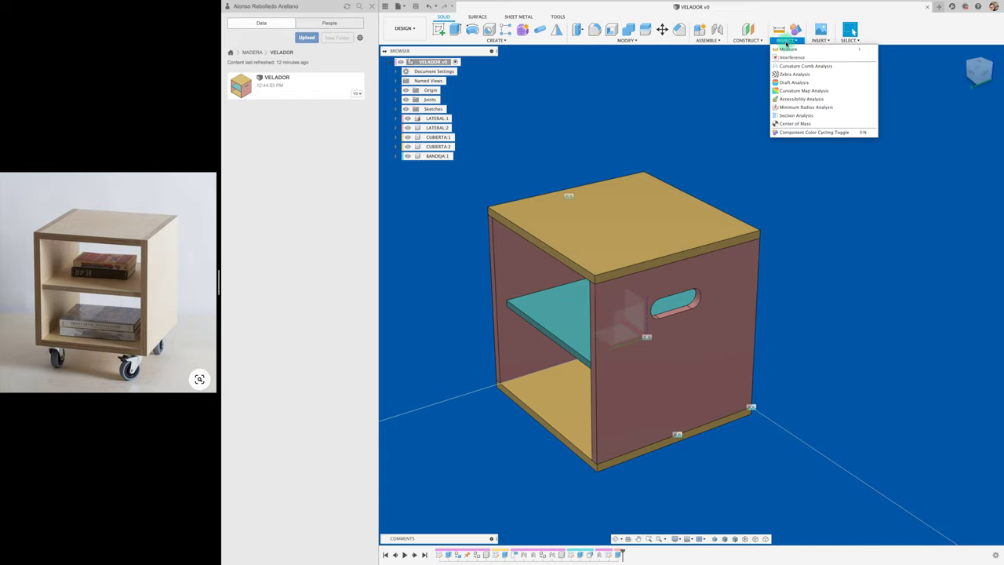
mouse_move(965, 6)
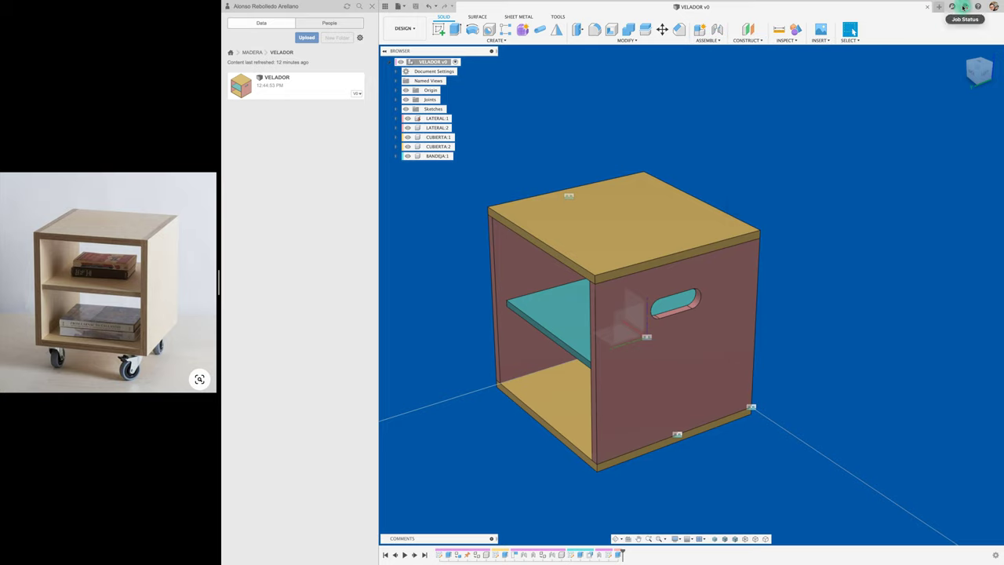
left_click(965, 9)
left_click(876, 36)
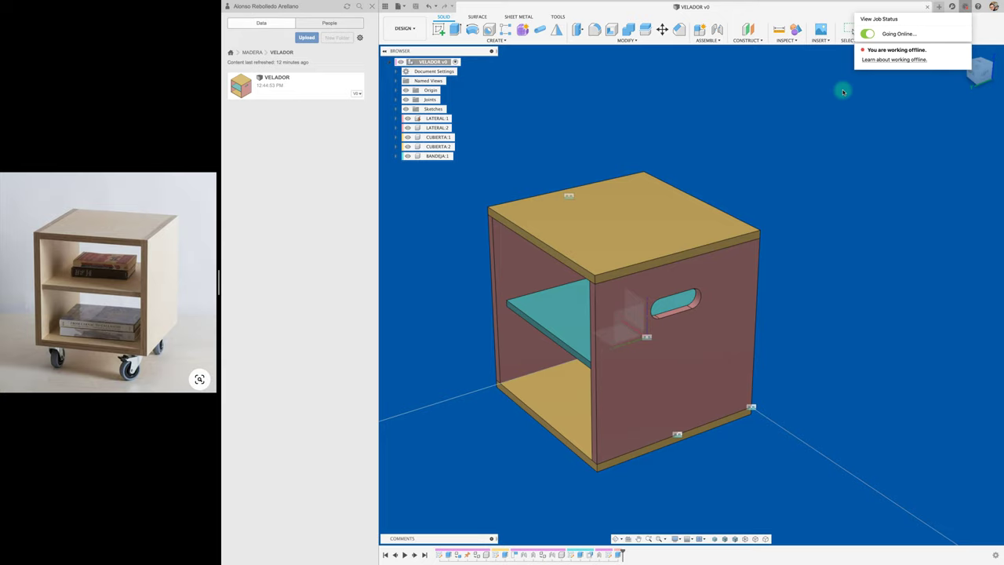
left_click(415, 6)
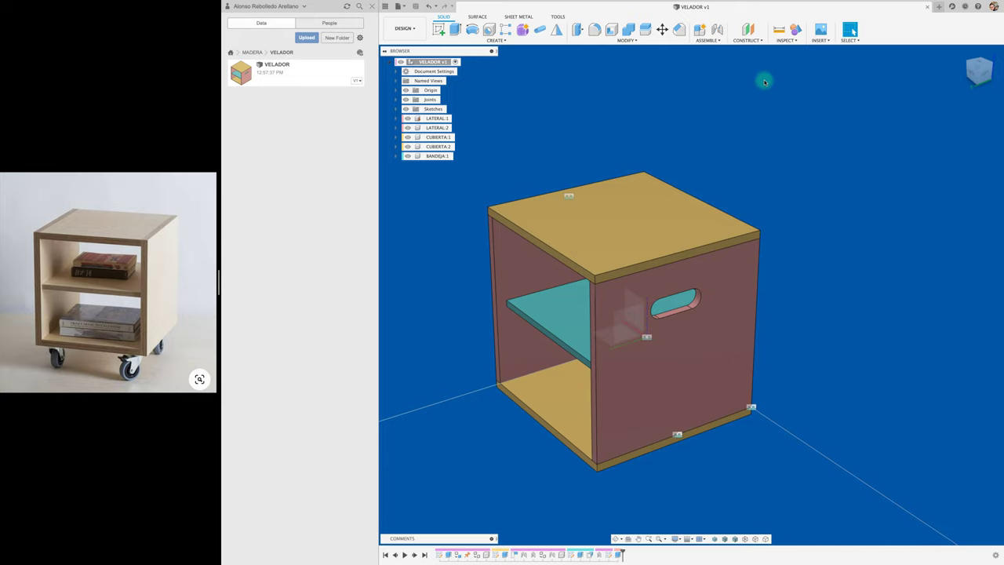
Step: Choose Insert McMaster-Carr Component from the INSERT menu
left_click(791, 43)
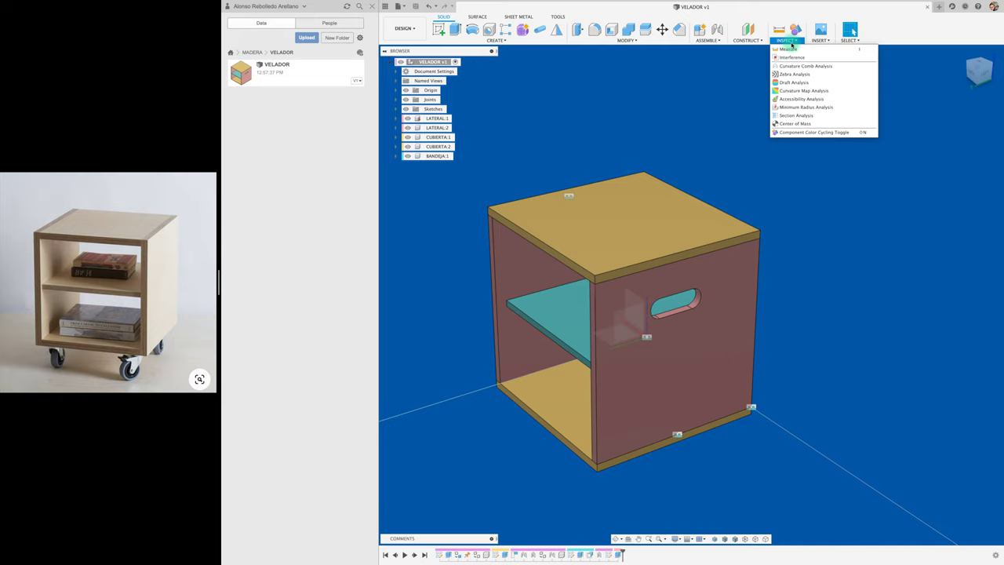
left_click(818, 41)
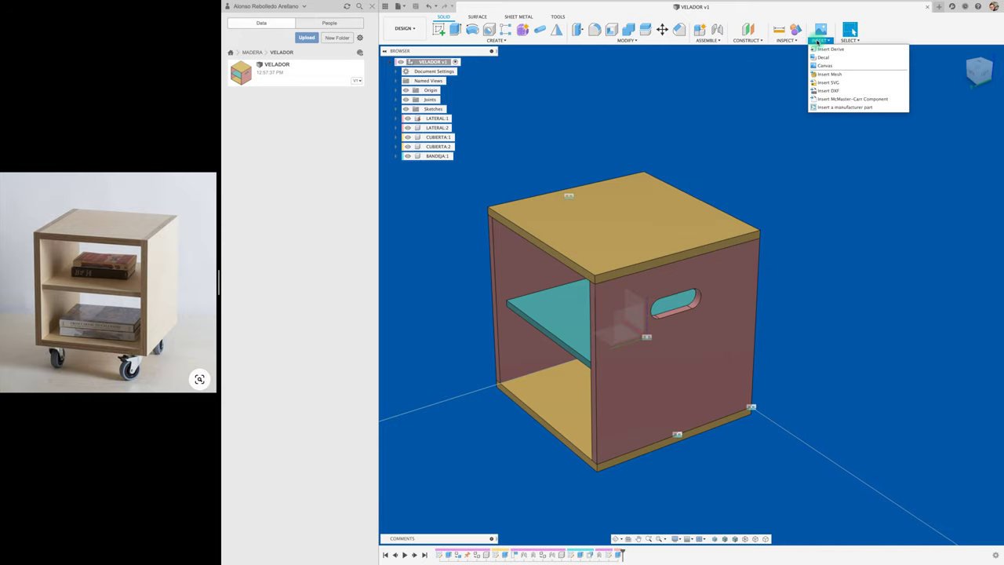
left_click(675, 81)
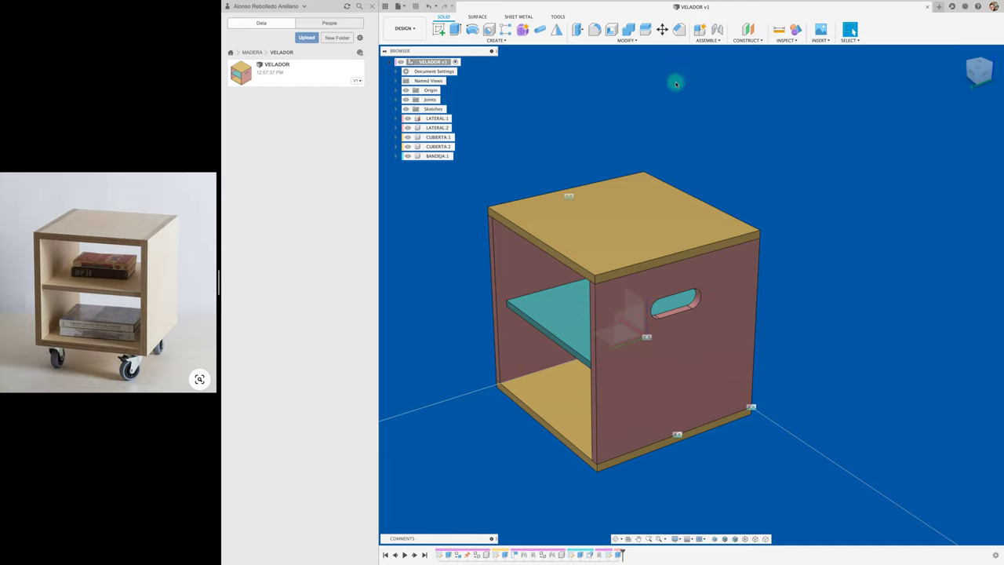
left_click(821, 47)
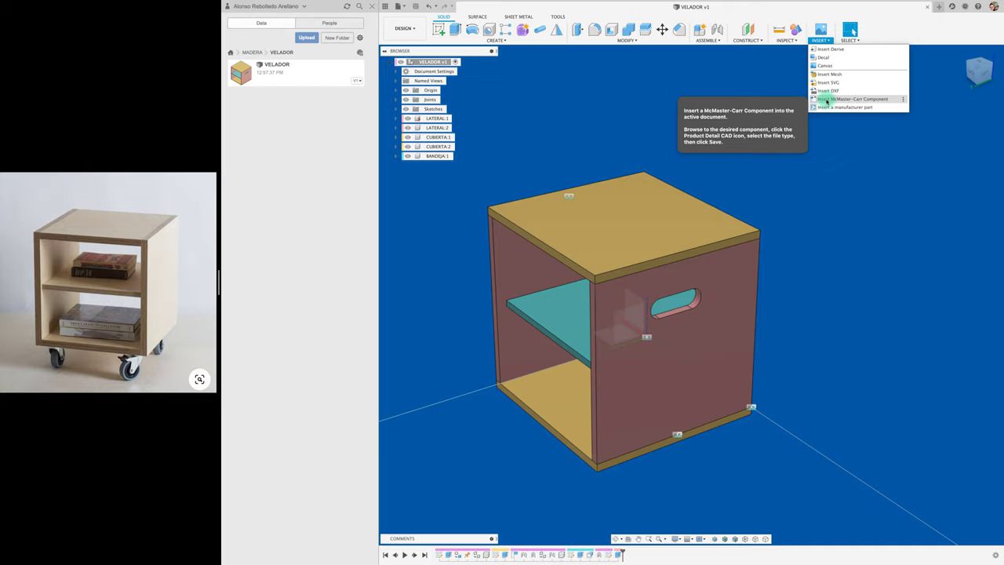
left_click(827, 100)
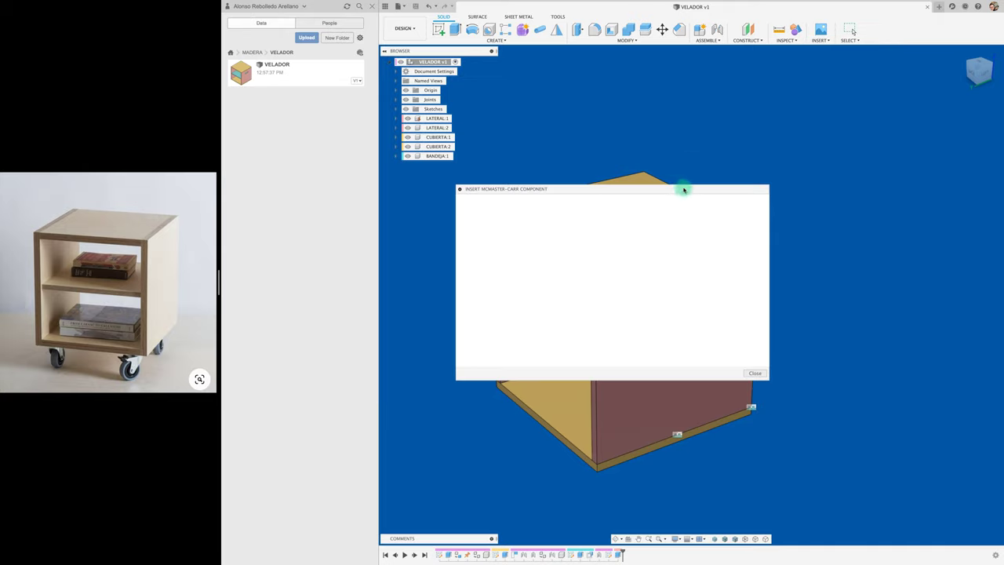
Step: Enlarge the catalogue window, search for wheels, and open the Casters category with a metric filter
left_click_drag(683, 190, 688, 86)
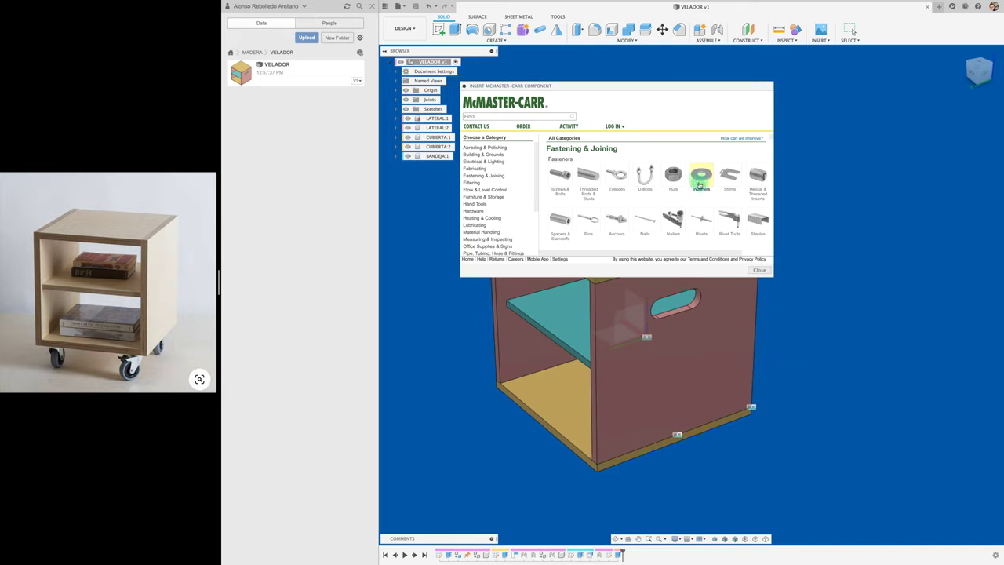
left_click_drag(773, 275, 926, 434)
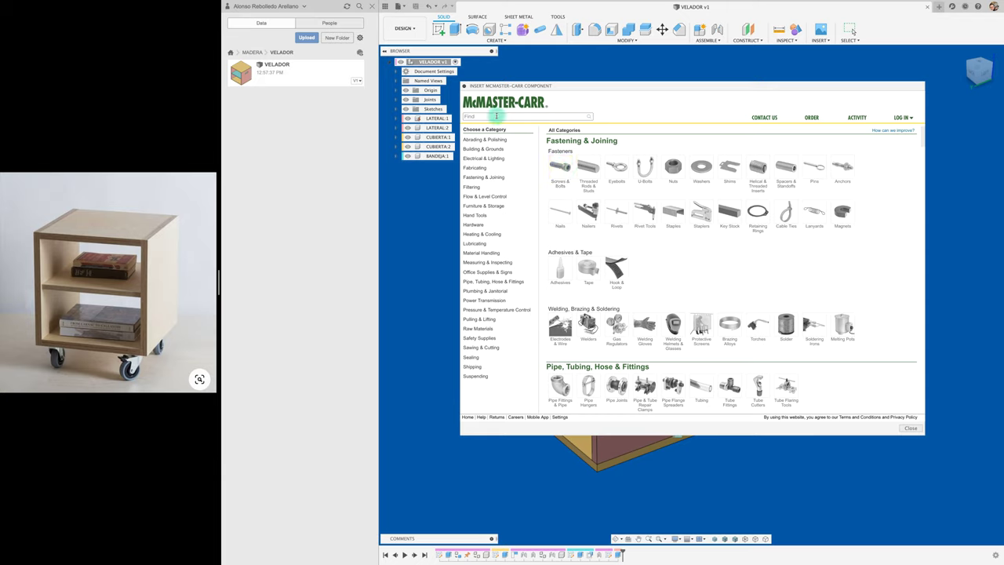
type("EEL")
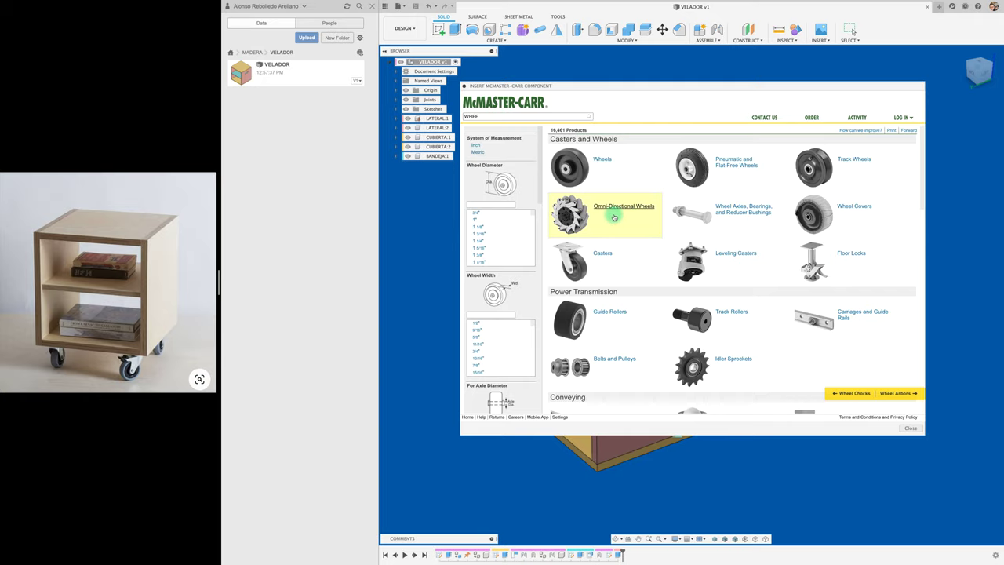
left_click(573, 259)
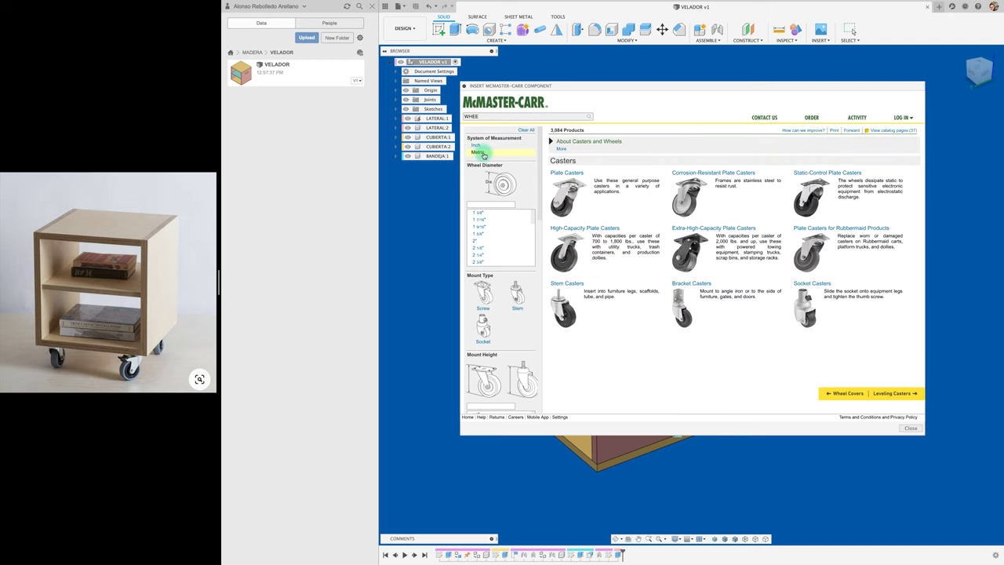
left_click(481, 153)
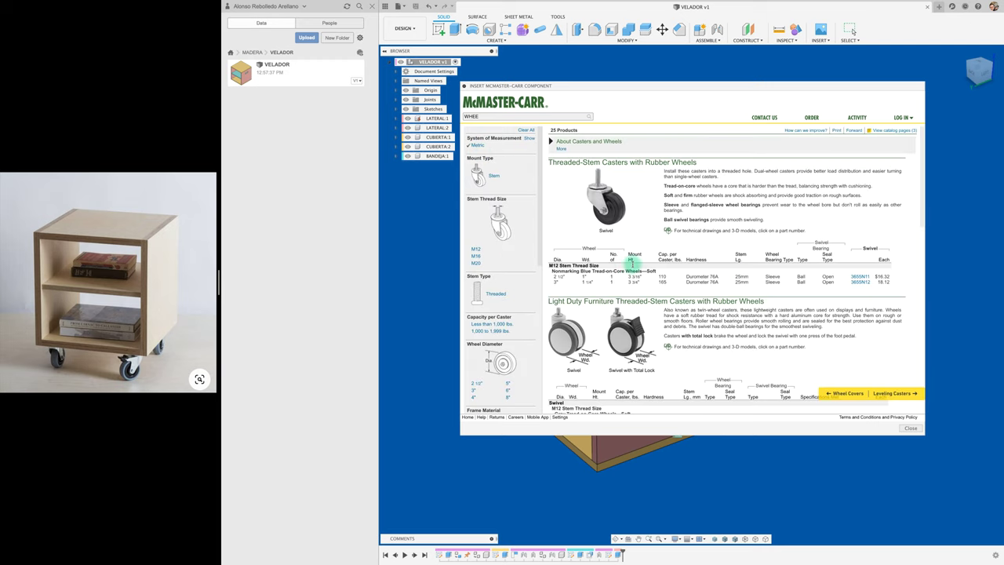
Step: Under System of Measurement, tick Inch and untick Metric, leaving 404 caster products
scroll(656, 339, "down", 2)
scroll(656, 340, "down", 2)
scroll(656, 340, "down", 2)
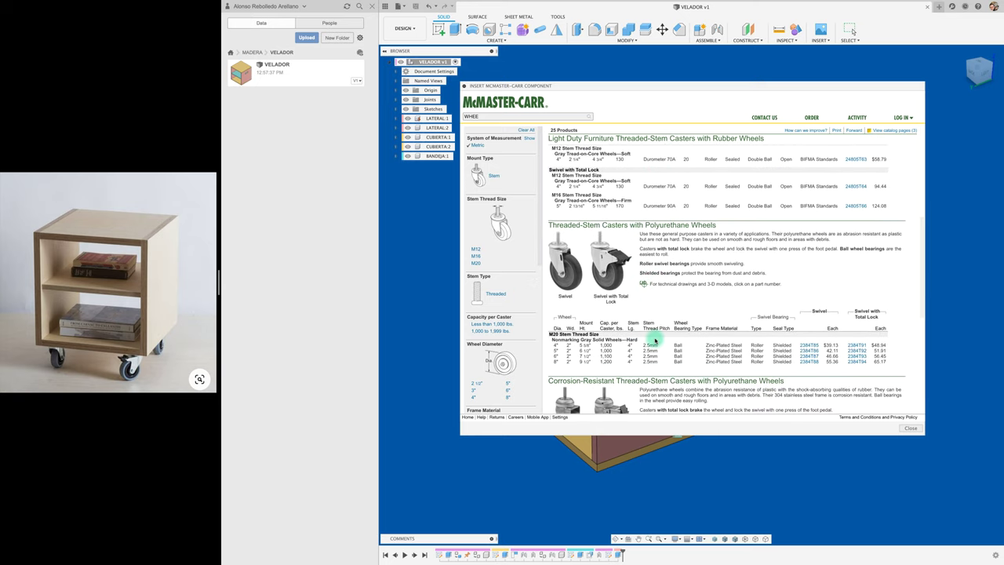
scroll(656, 340, "down", 2)
scroll(654, 343, "down", 3)
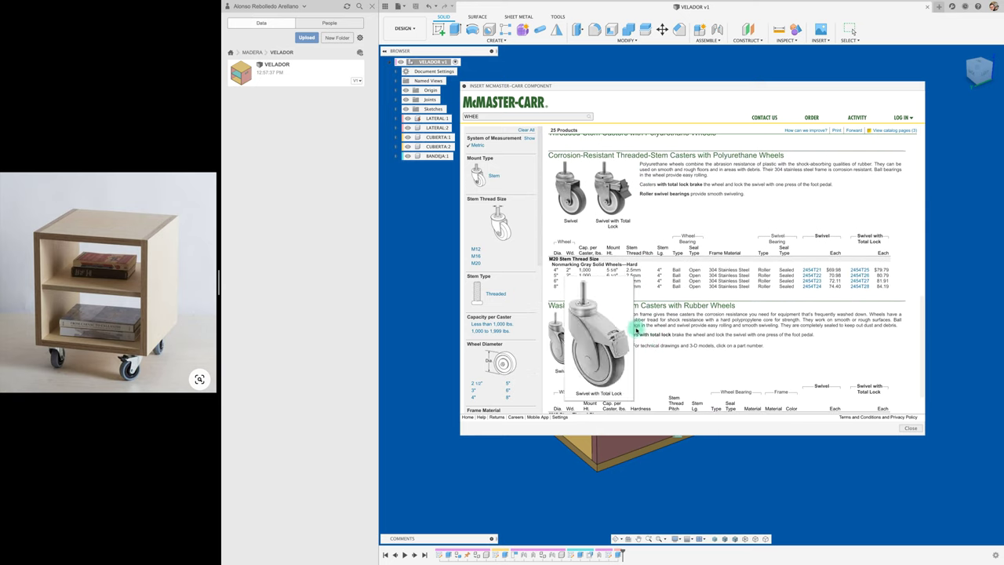
scroll(637, 332, "up", 3)
scroll(637, 331, "up", 5)
scroll(637, 331, "up", 2)
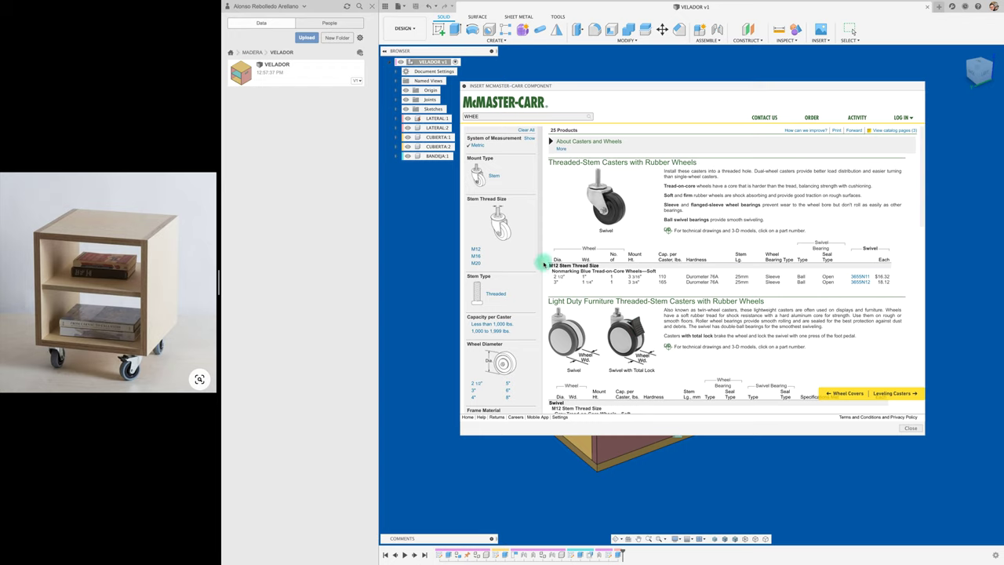
left_click(529, 139)
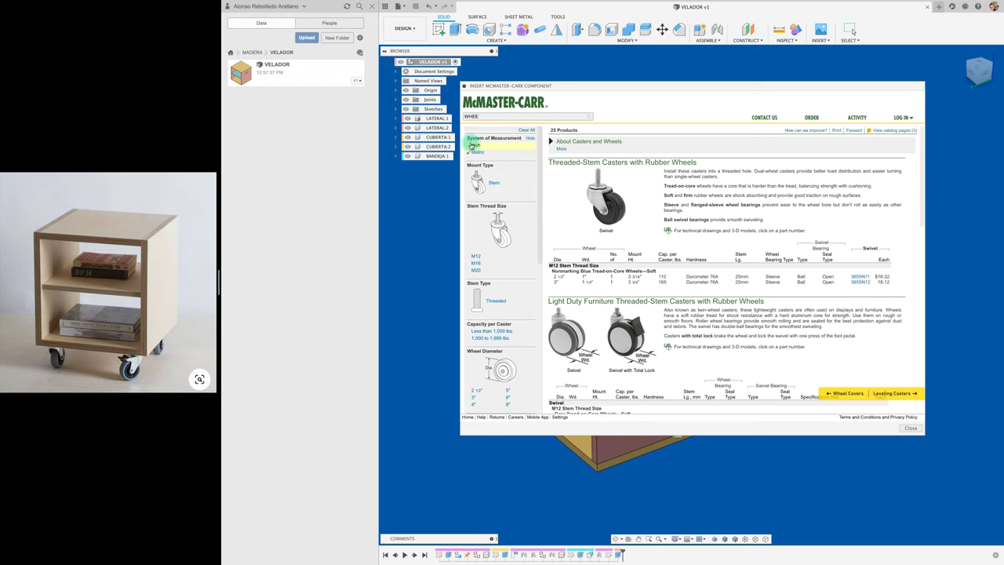
left_click(473, 145)
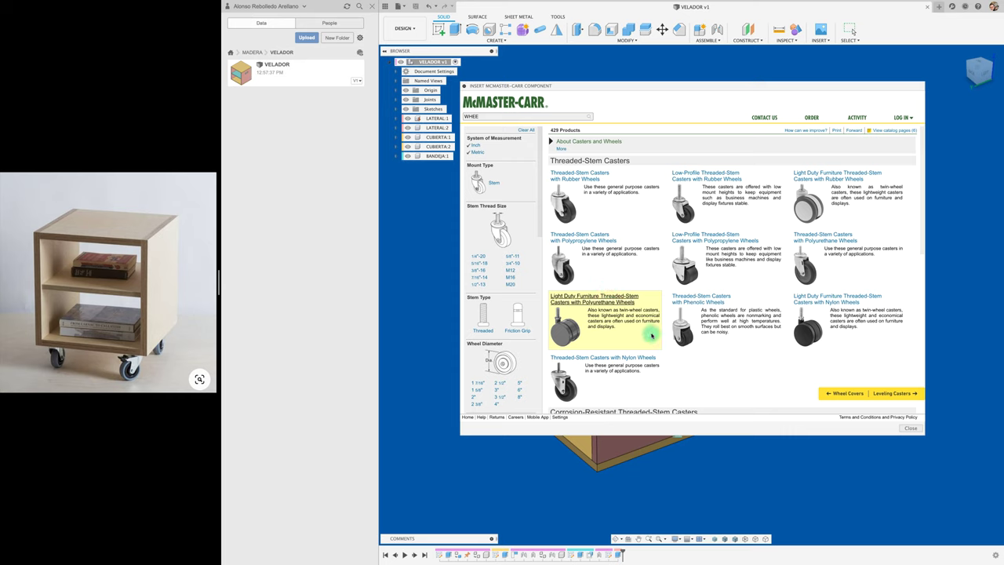
scroll(651, 335, "down", 3)
scroll(725, 332, "down", 1)
scroll(704, 337, "down", 2)
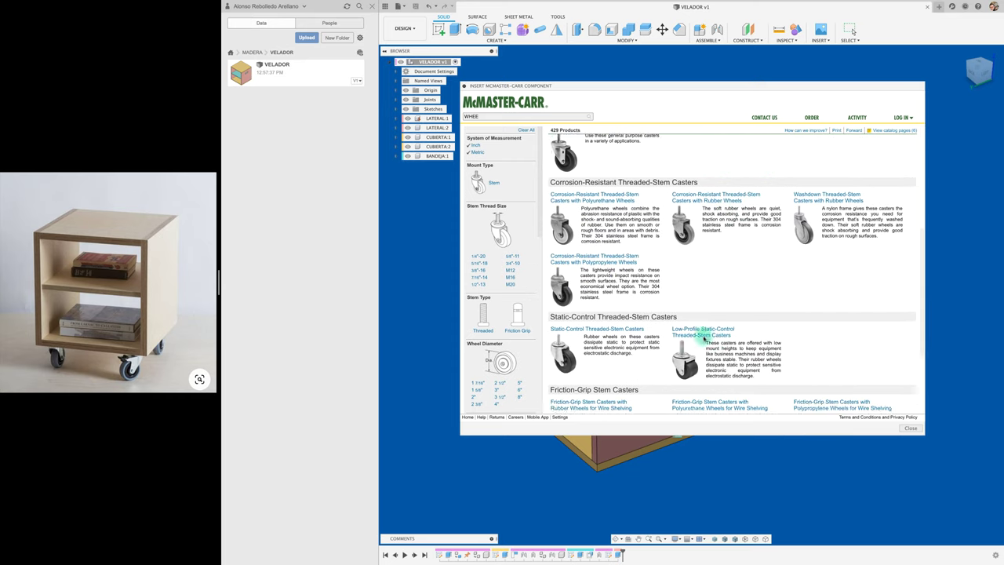
scroll(704, 337, "down", 1)
scroll(704, 338, "down", 1)
scroll(704, 339, "down", 1)
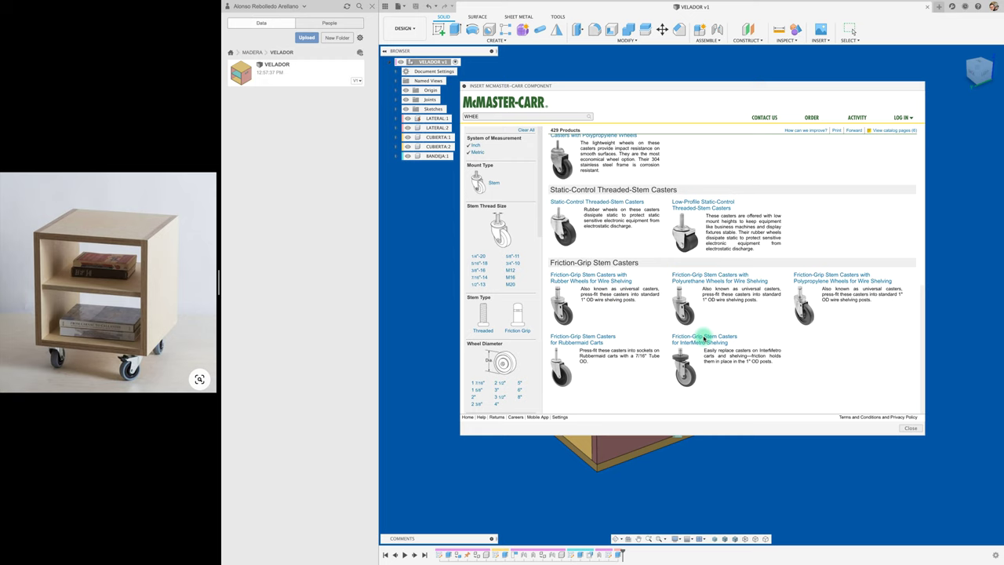
scroll(704, 339, "up", 4)
scroll(704, 338, "up", 5)
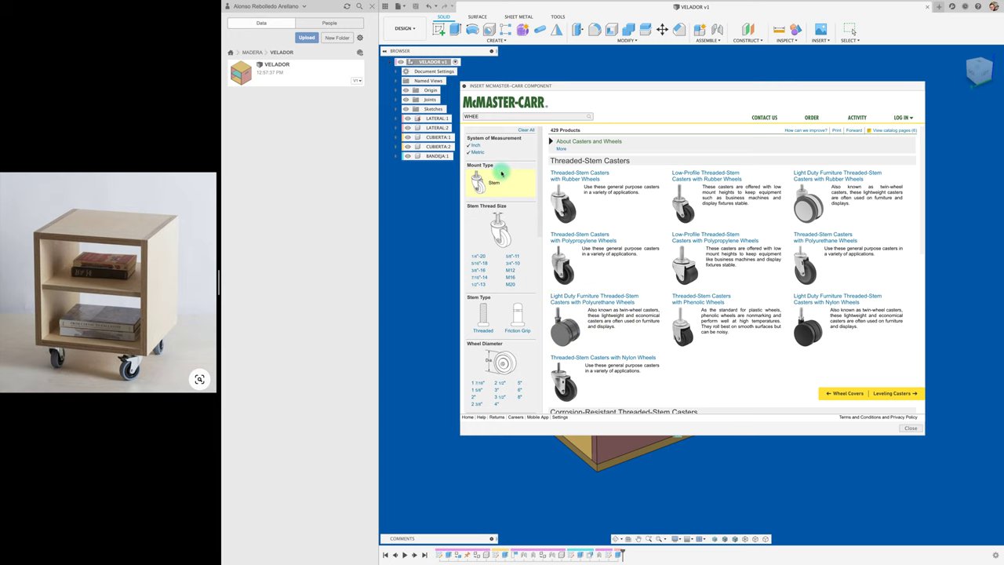
left_click(470, 154)
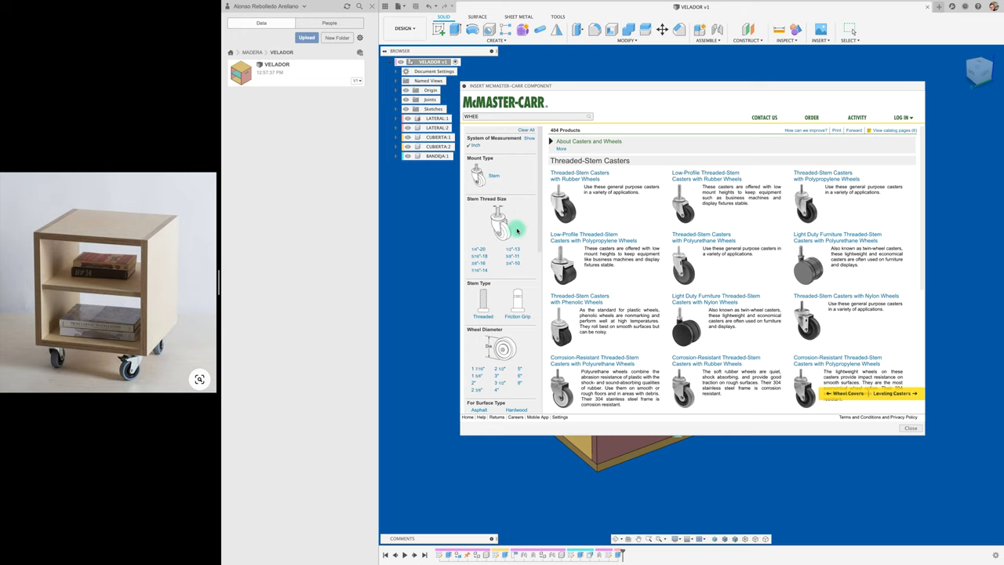
scroll(648, 255, "down", 1)
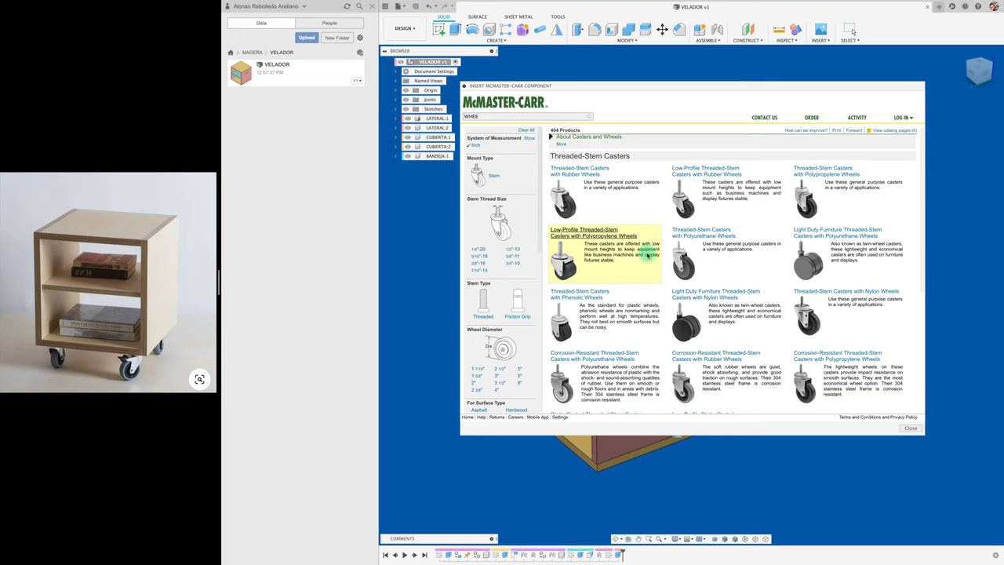
scroll(648, 255, "down", 2)
scroll(648, 257, "down", 1)
scroll(649, 257, "down", 1)
scroll(648, 259, "up", 3)
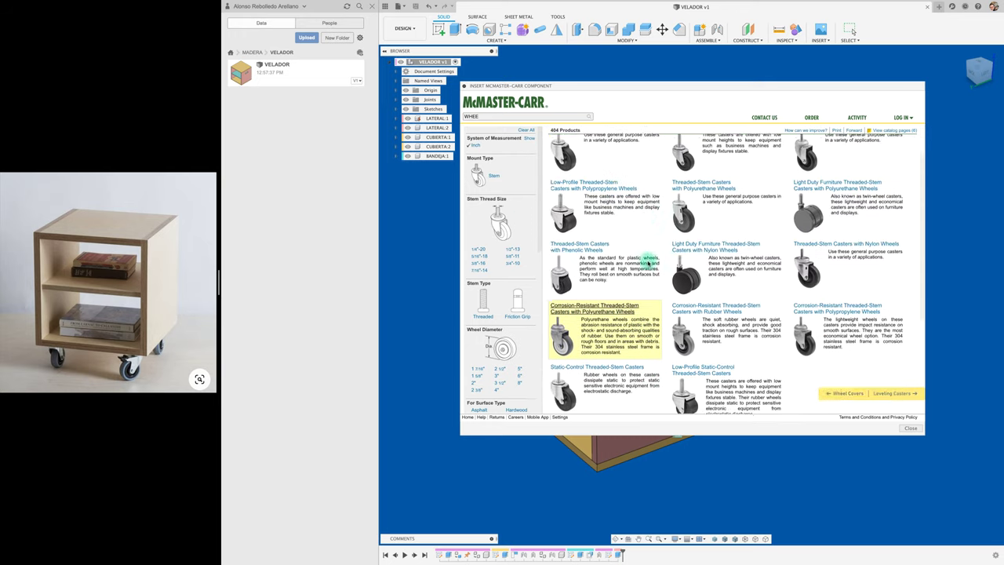
scroll(648, 259, "up", 2)
Step: Search the catalogue for 'wheels', choose Casters and filter to screw-mount plate casters
left_click(522, 116)
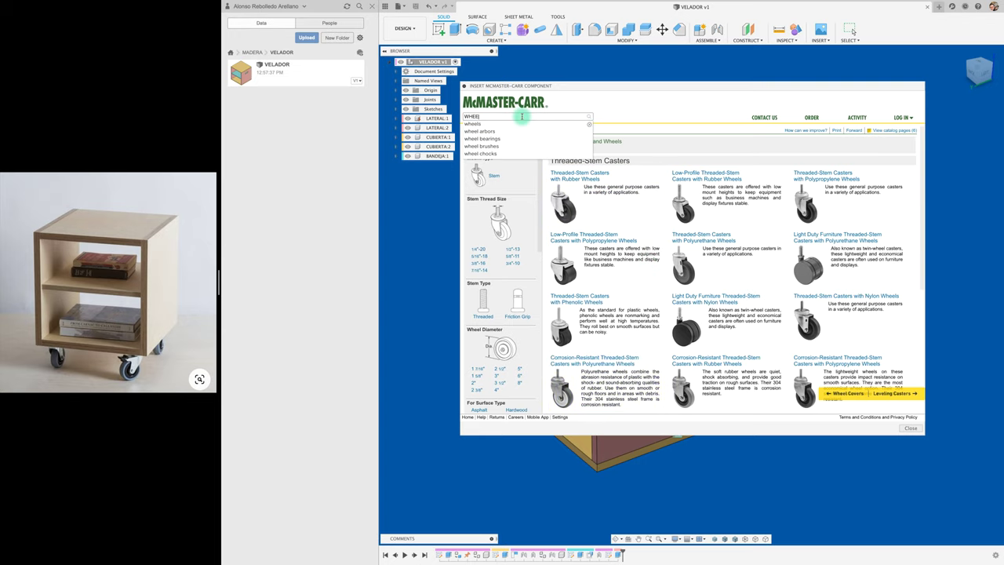
left_click(473, 124)
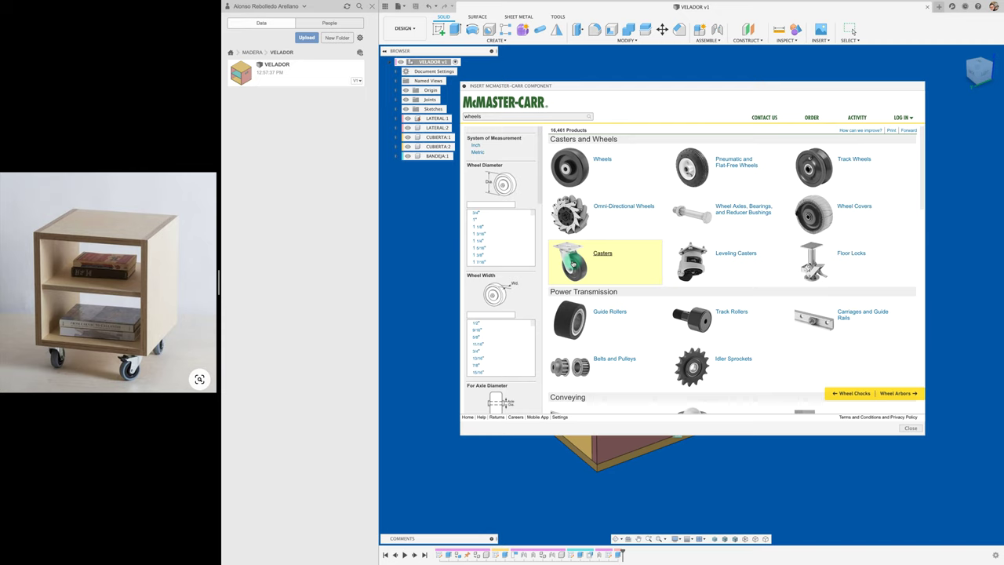
left_click(575, 265)
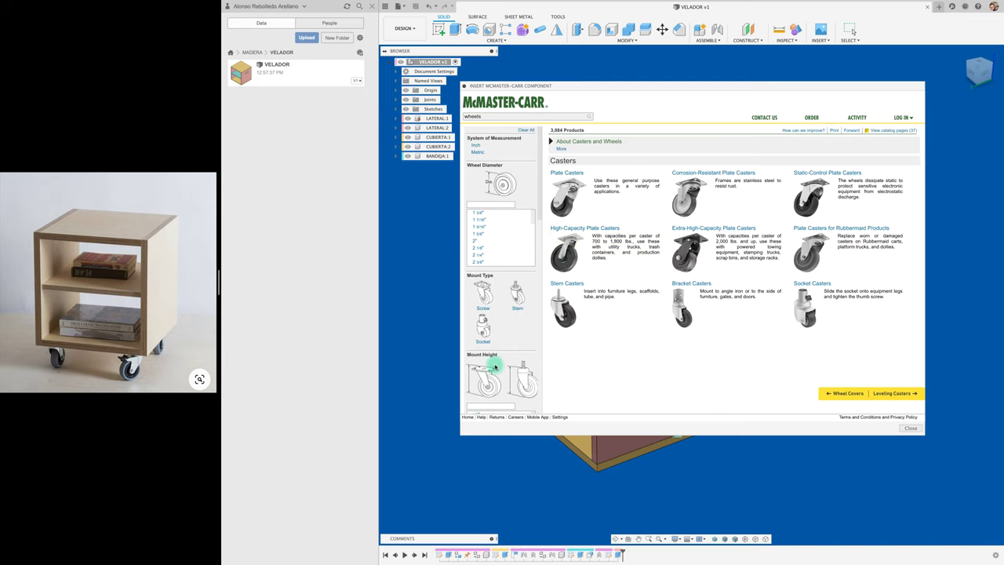
left_click(483, 300)
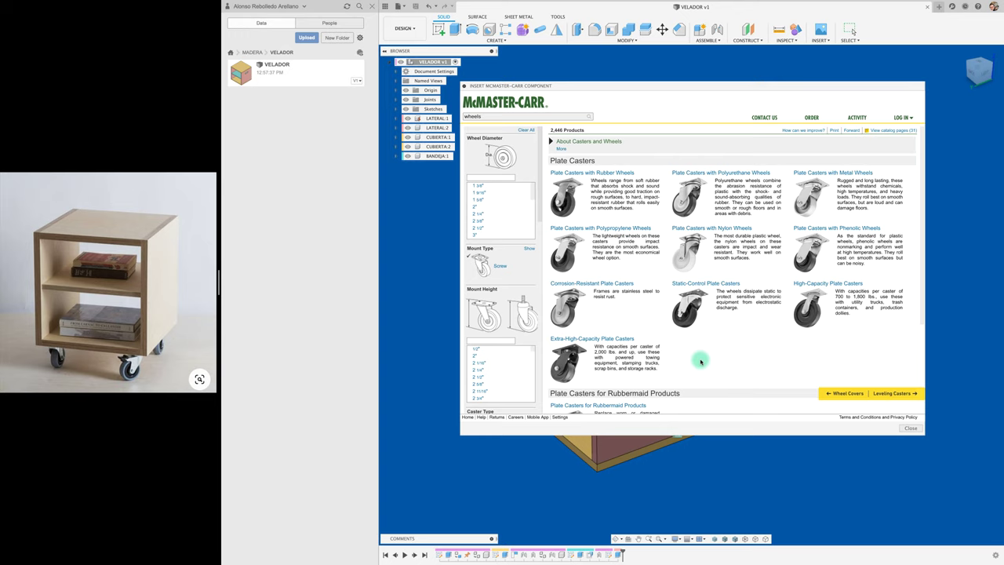
scroll(701, 361, "down", 3)
scroll(701, 361, "up", 3)
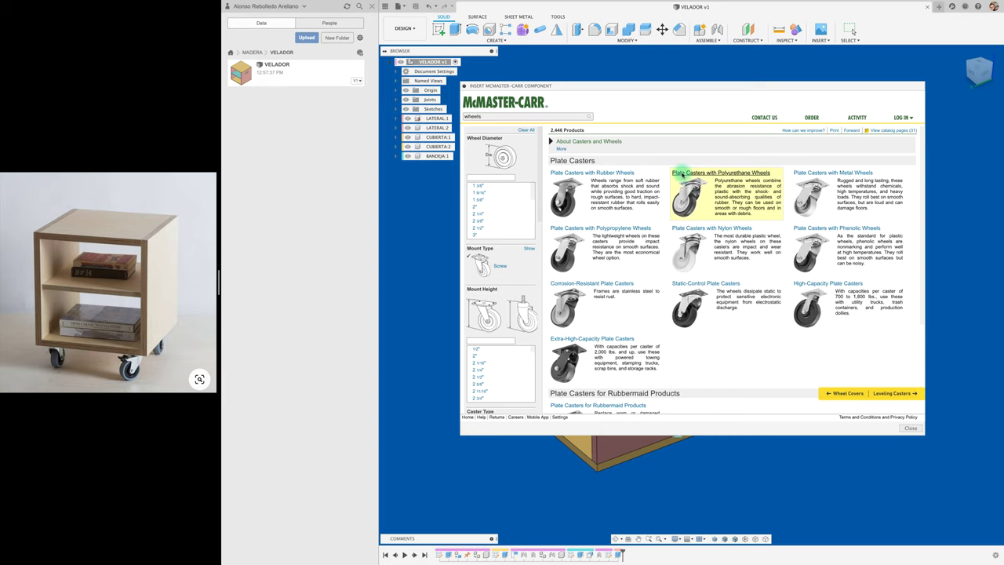
Step: Go to Plate Casters with Polyurethane Wheels > Cart-King and open part 2455T54
left_click(701, 173)
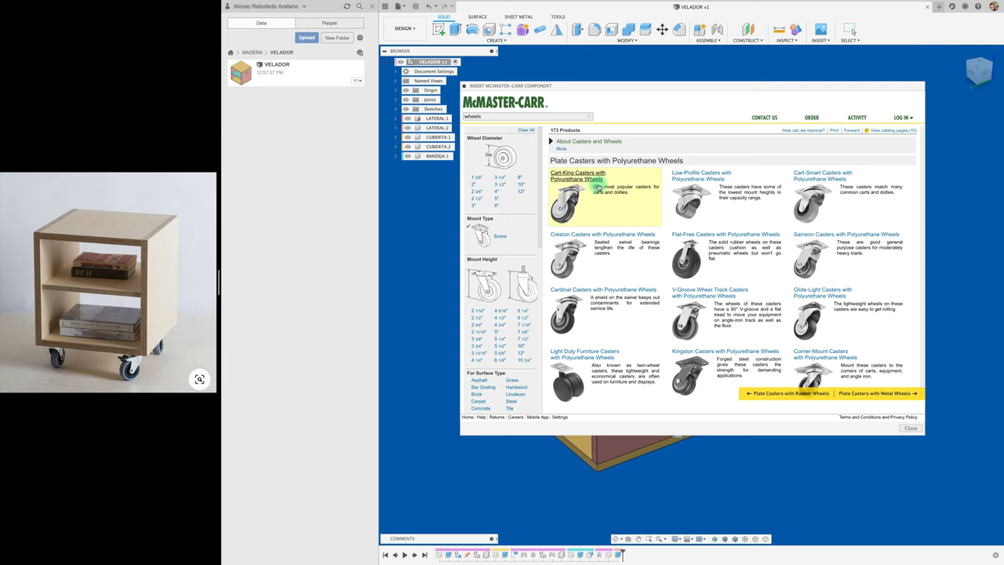
left_click(593, 183)
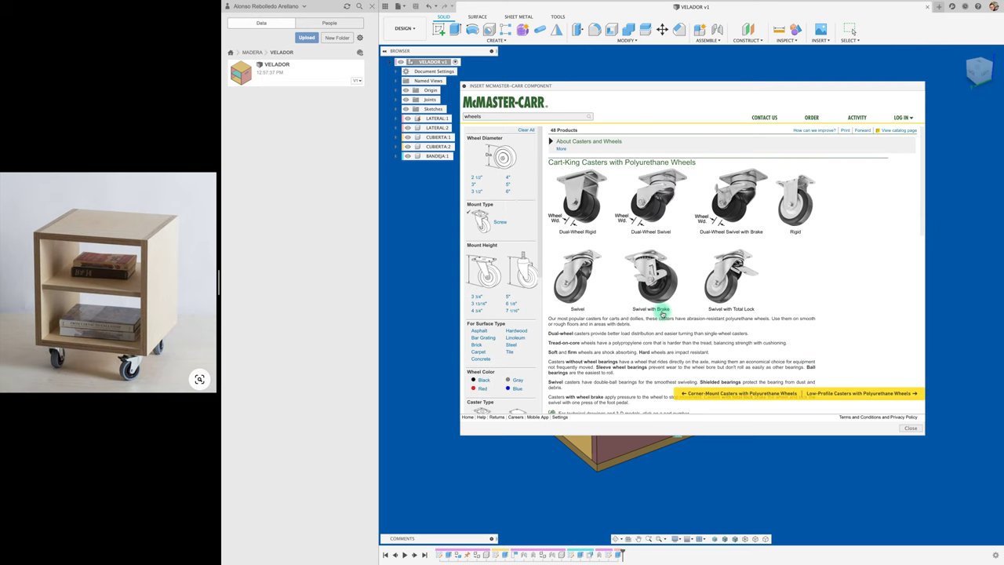
scroll(662, 313, "down", 3)
scroll(661, 313, "down", 3)
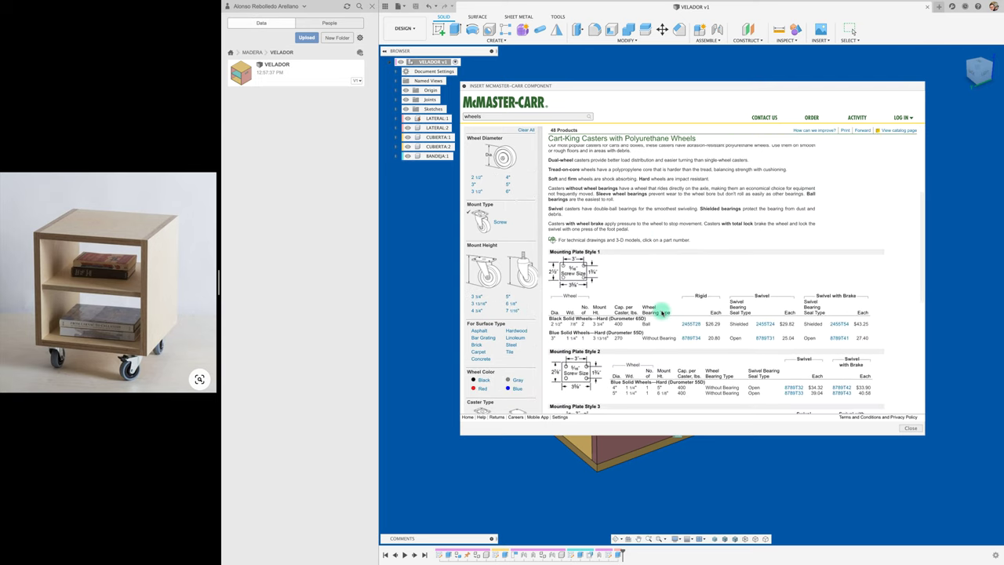
scroll(655, 318, "up", 1)
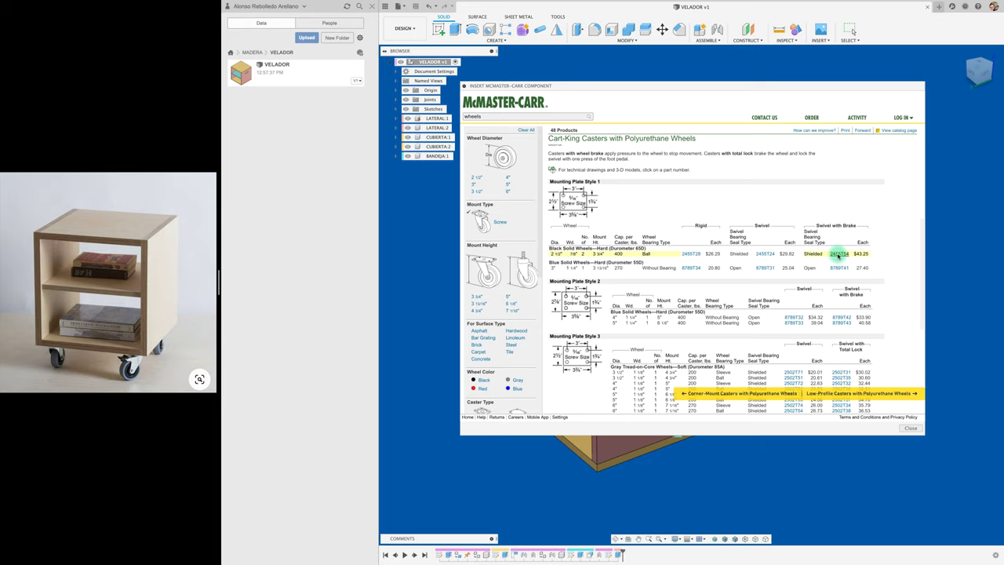
left_click(839, 255)
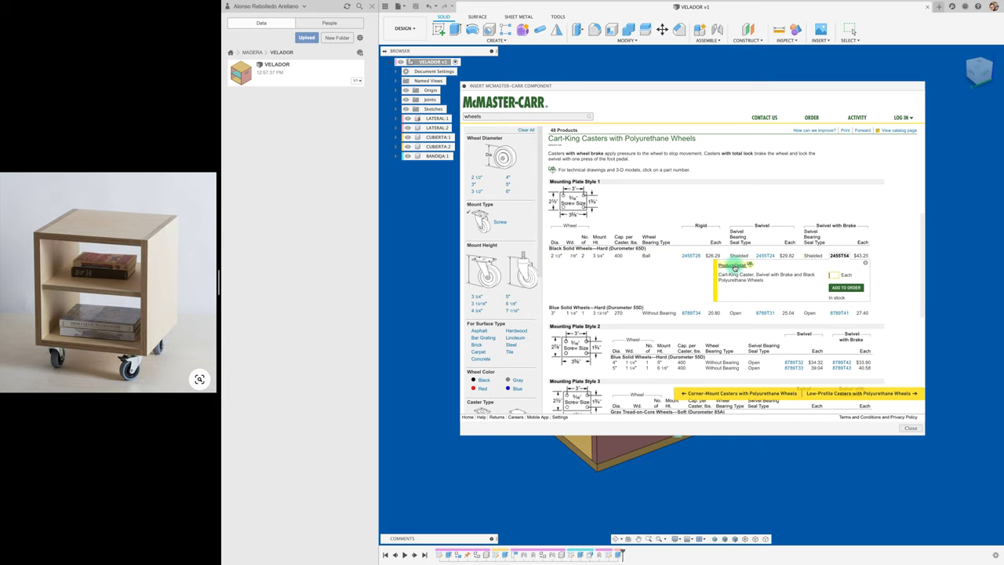
left_click(734, 266)
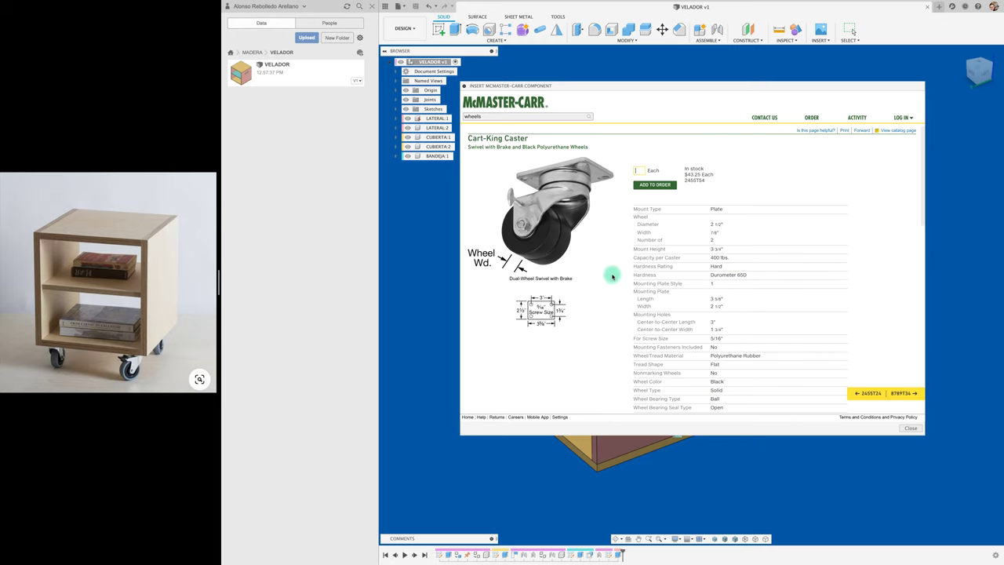
Step: Choose the 3-D STEP format for the 2455T54 caster's 3-D model
scroll(672, 284, "down", 3)
scroll(683, 280, "down", 3)
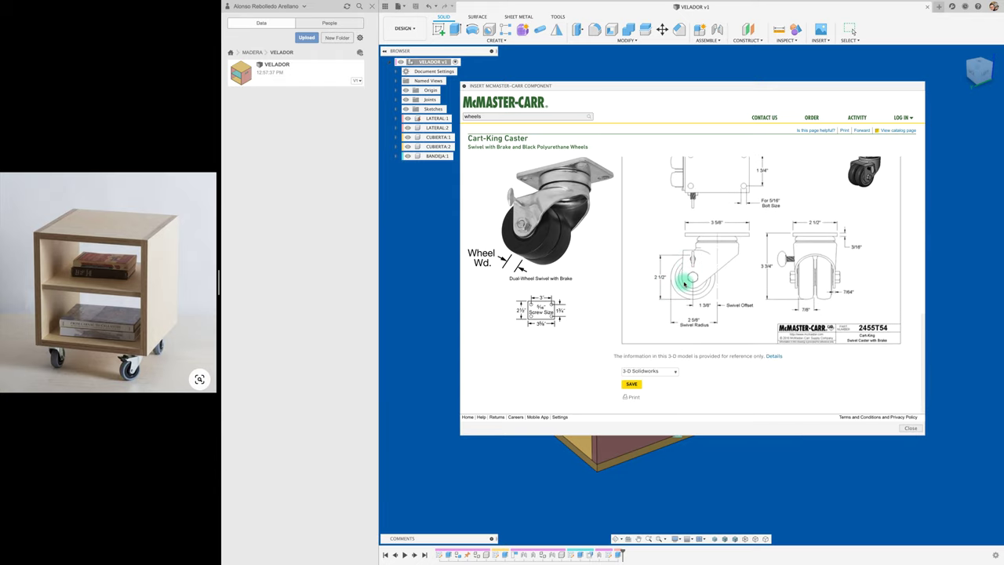
scroll(684, 284, "up", 1)
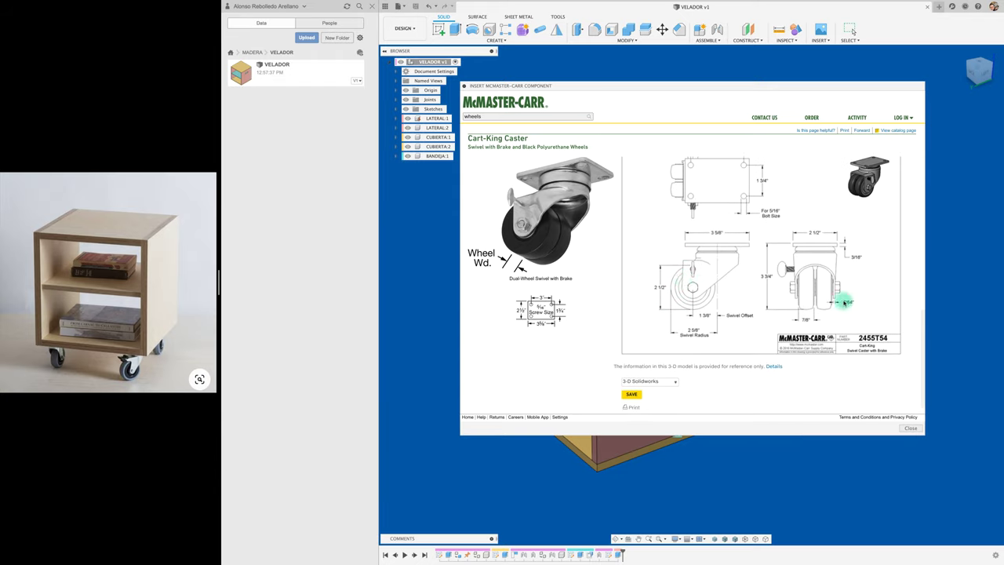
scroll(741, 287, "down", 1)
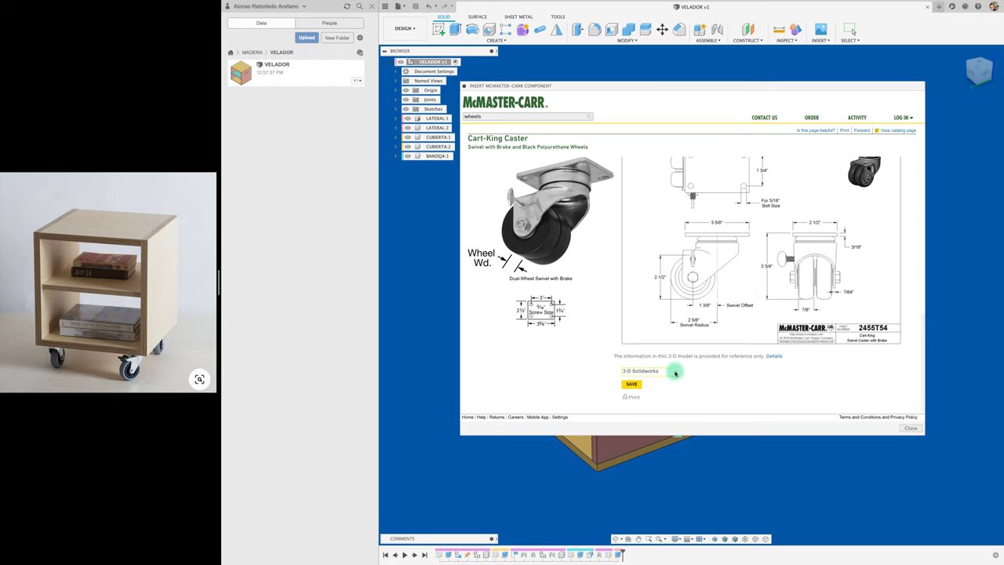
left_click(674, 371)
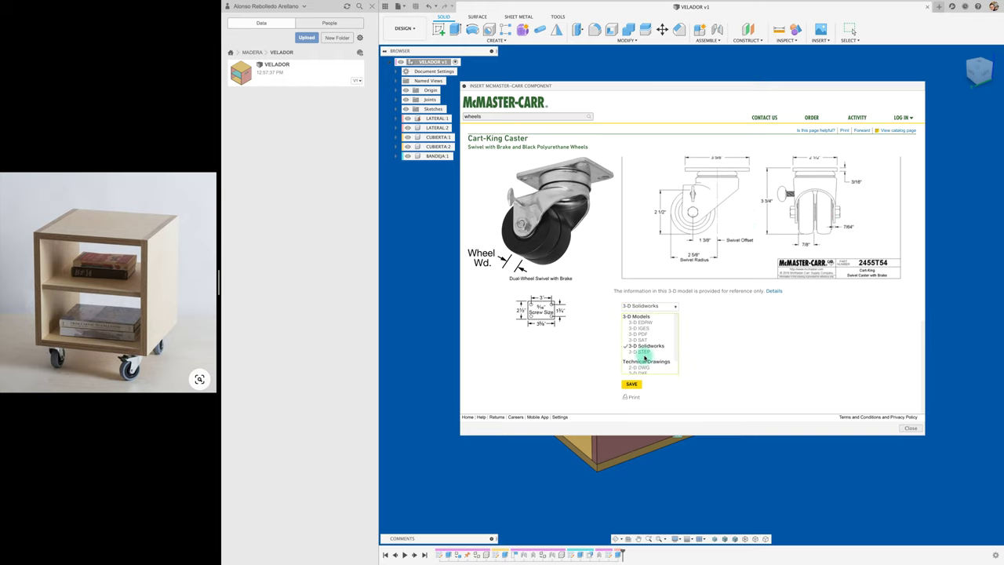
left_click(642, 353)
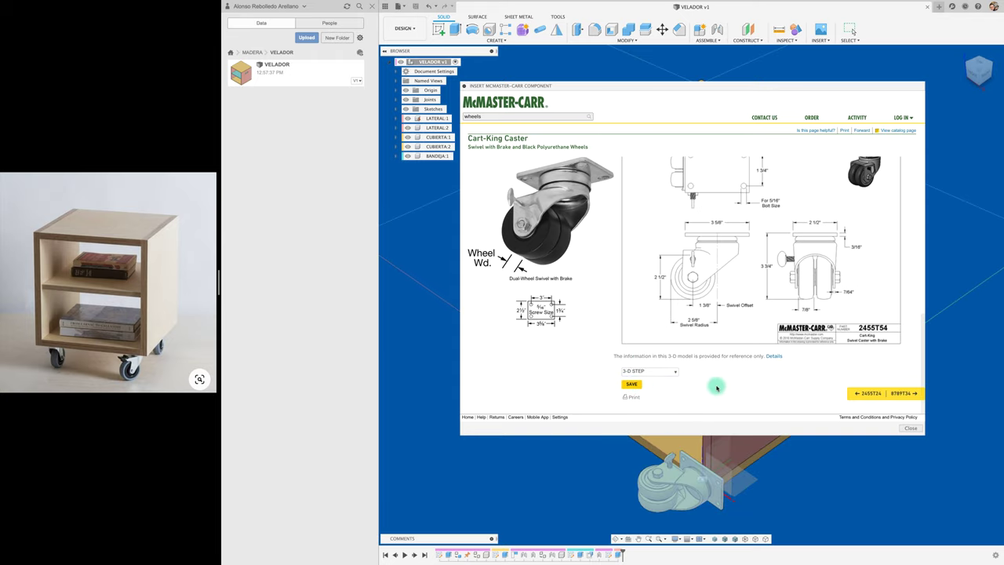
Step: Move the caster -225 mm along Y and rotate it -90° about Y, then confirm
scroll(685, 276, "up", 3)
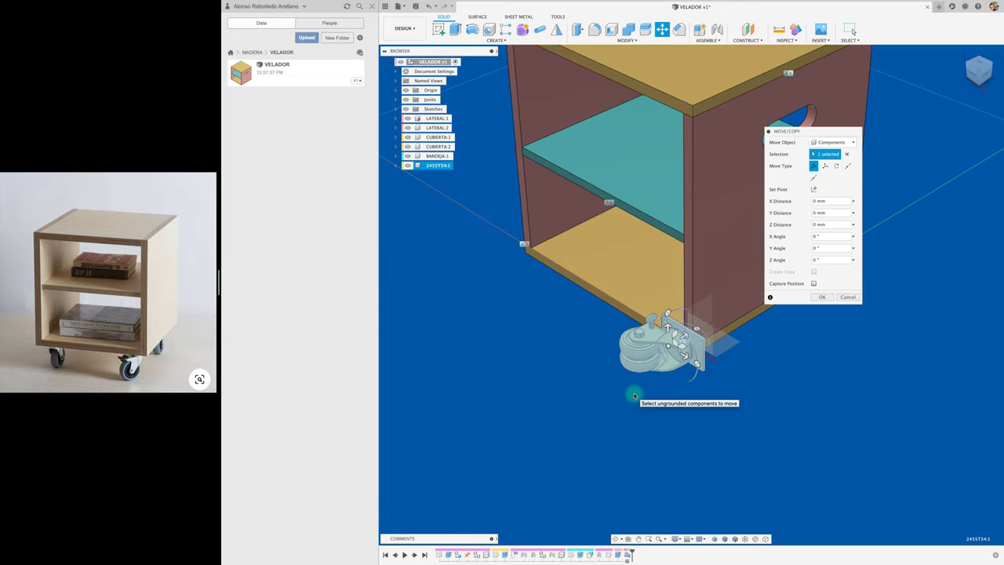
mouse_move(678, 321)
left_mouse_down()
mouse_move(555, 384)
mouse_move(524, 435)
mouse_move(527, 423)
left_mouse_up()
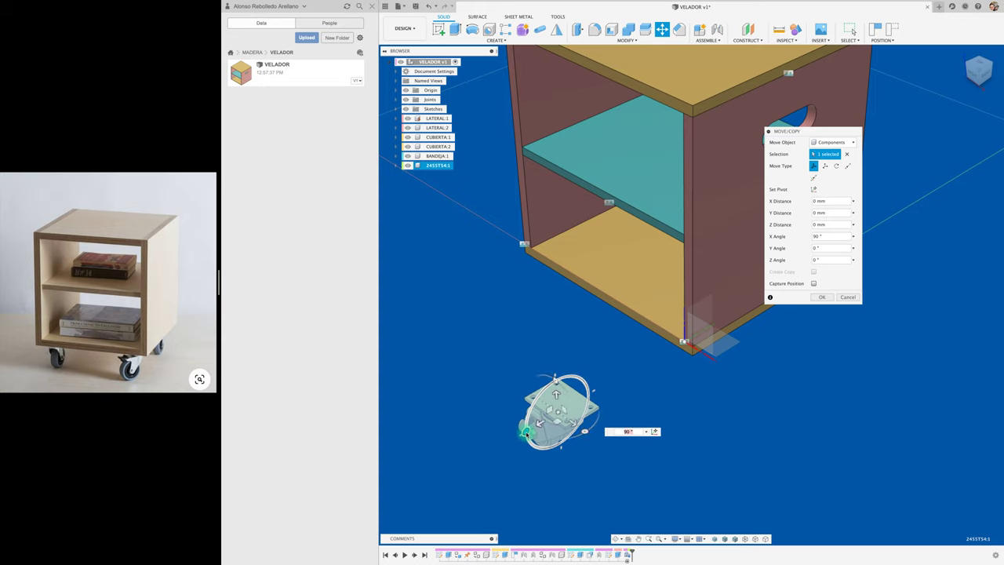
left_click(696, 425)
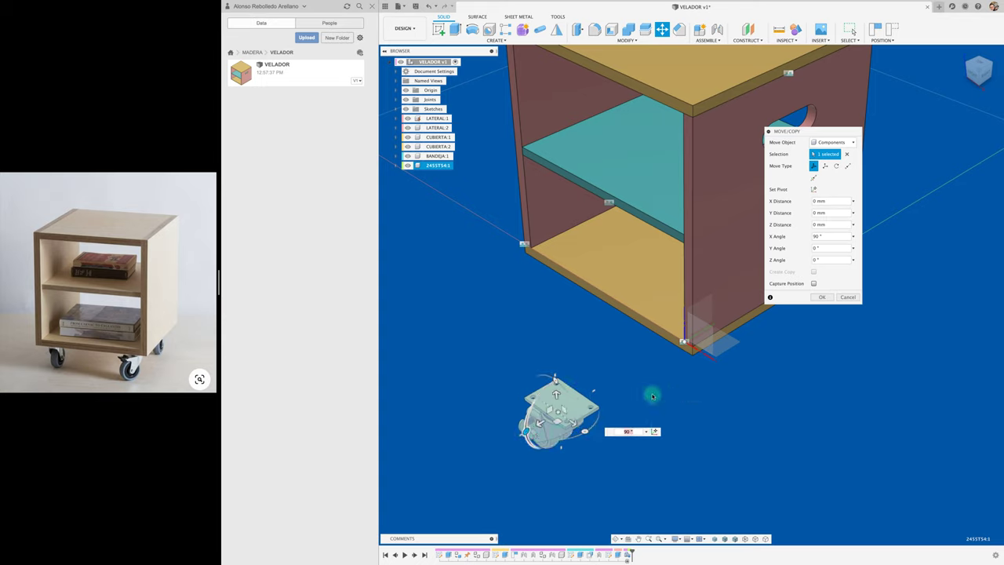
left_click_drag(588, 432, 539, 424)
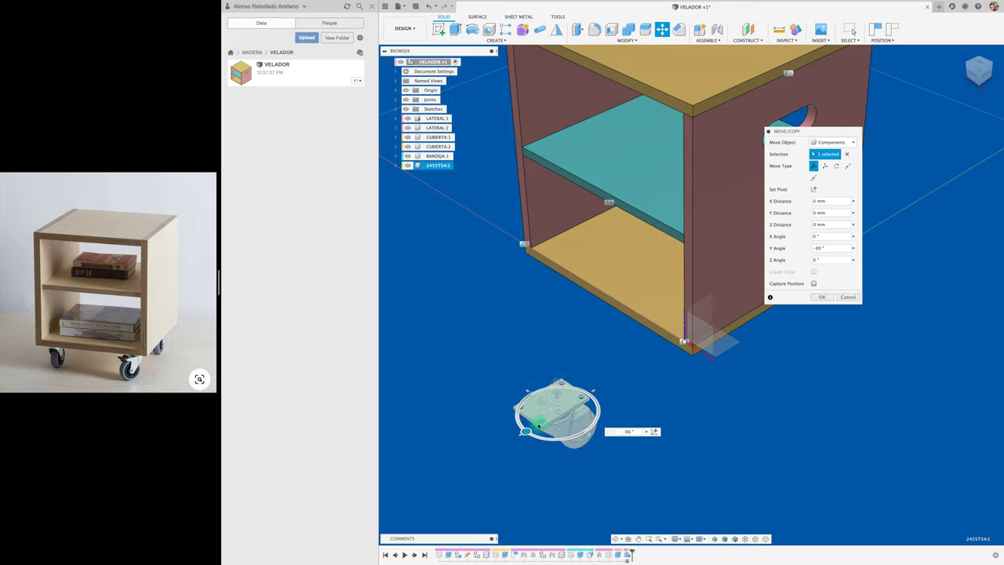
left_click(821, 299)
left_click(481, 302)
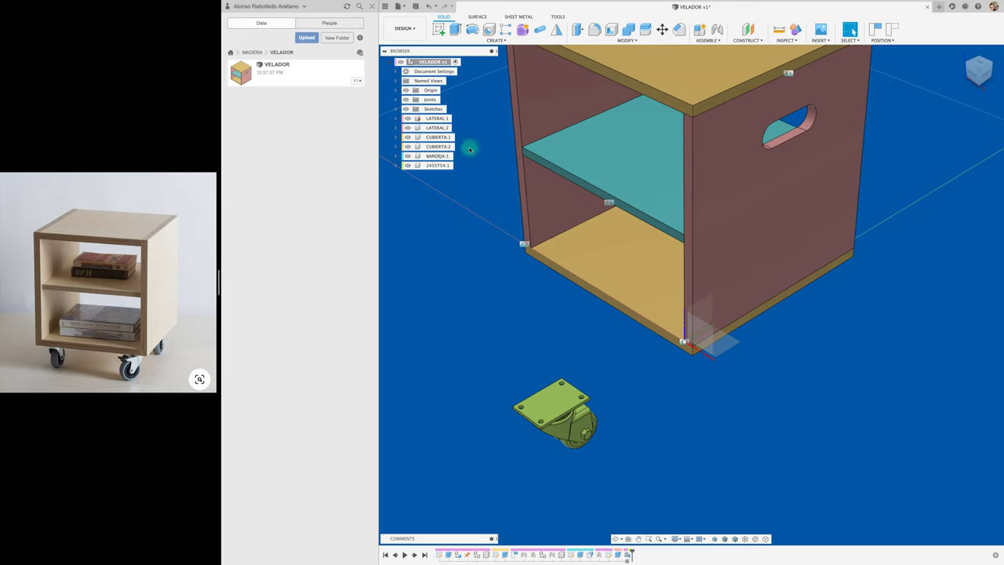
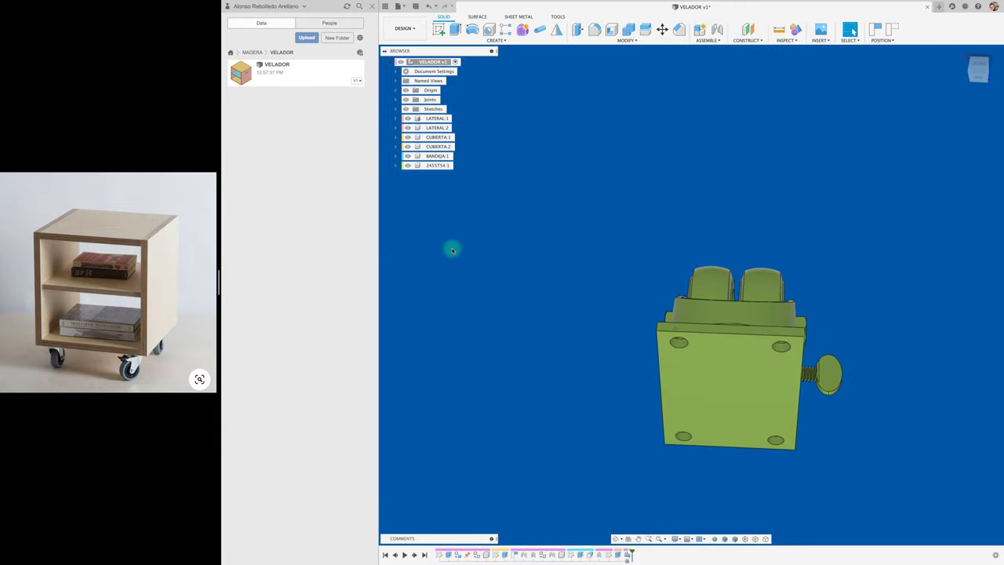
Step: Continue past the moved-components warning and start a joint from the caster's mounting point
left_click(452, 249)
left_click(541, 287)
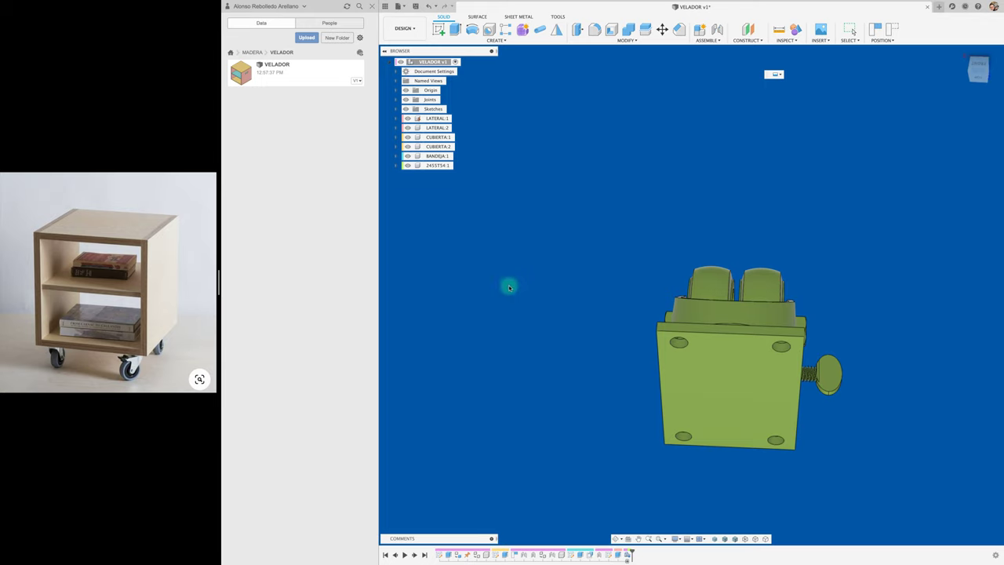
key("j")
left_click(657, 335)
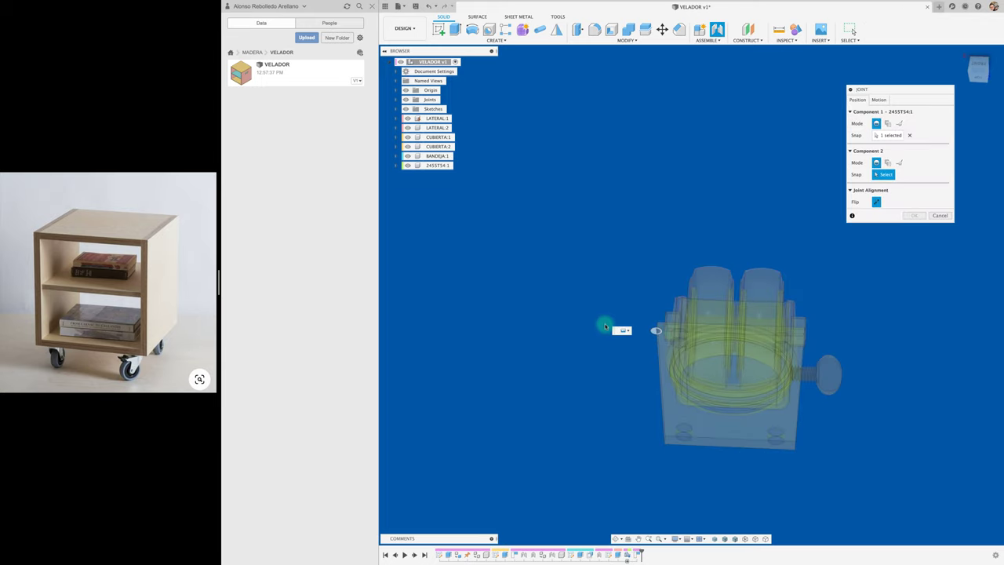
Step: Snap the caster to the CUBIERTA:2 corner with offsets X 20 mm and Y -20 mm
middle_click_drag(605, 325, 639, 249, "shift")
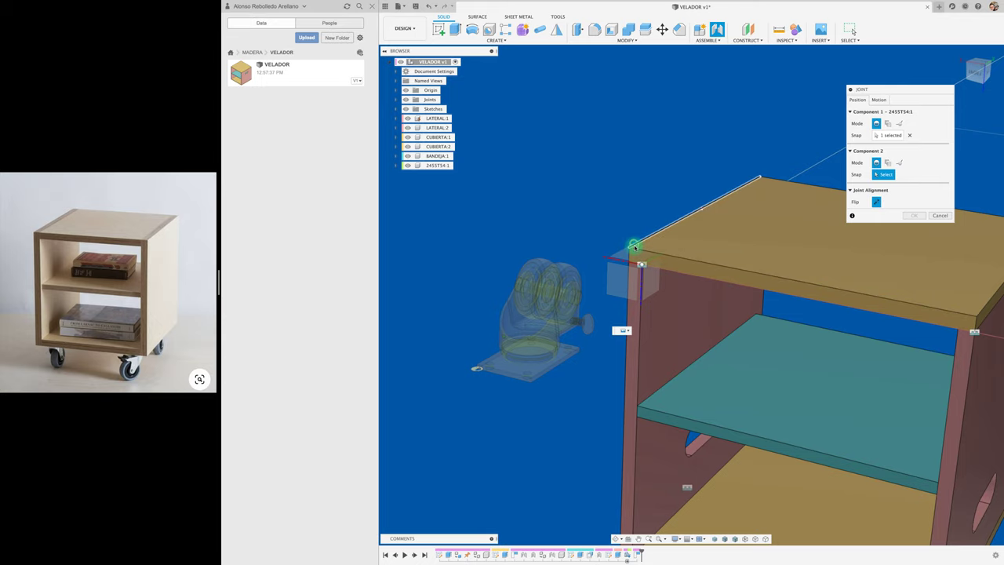
scroll(635, 248, "up", 3)
scroll(644, 246, "up", 2)
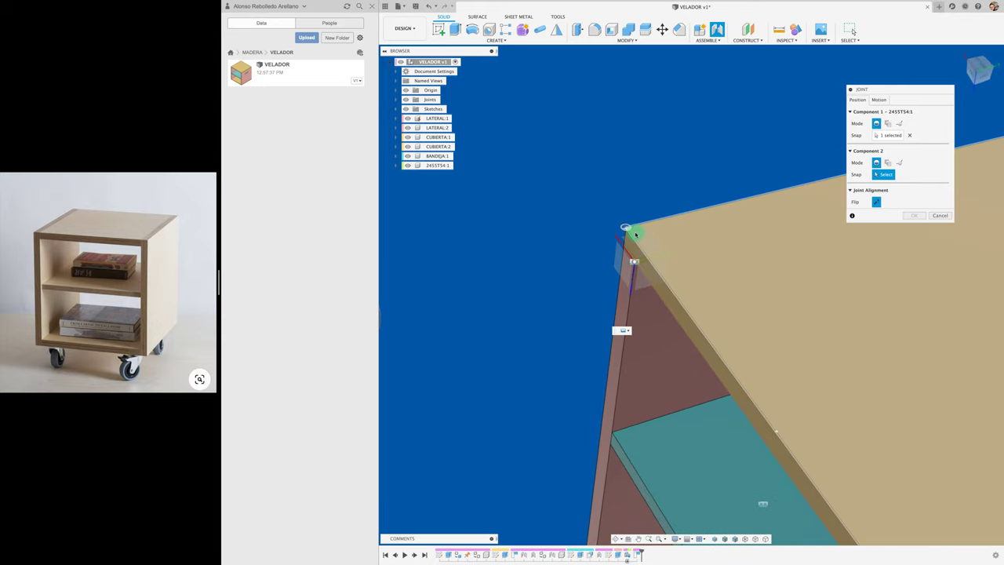
left_click(635, 234)
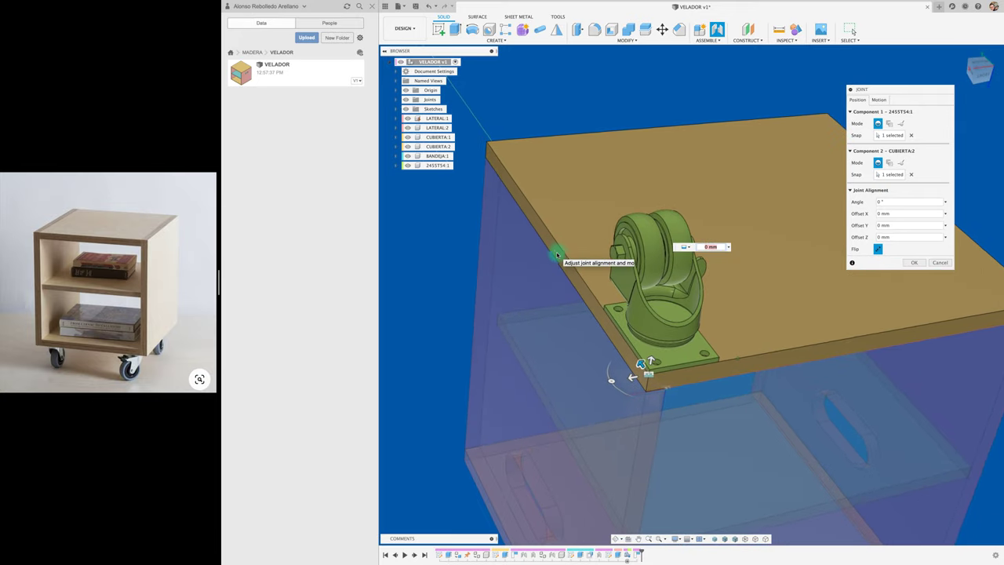
left_click_drag(633, 377, 661, 372)
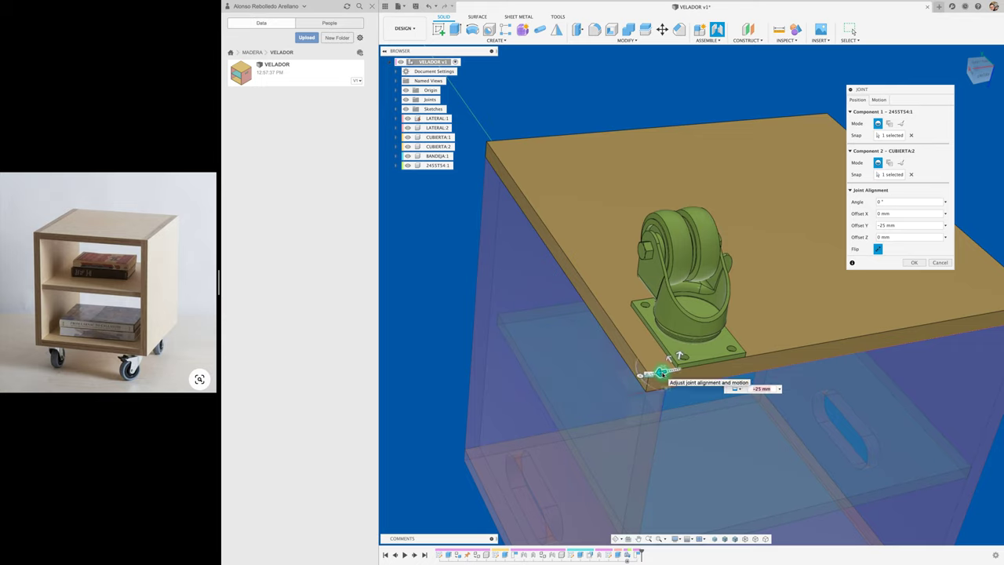
type("-20")
key("Return")
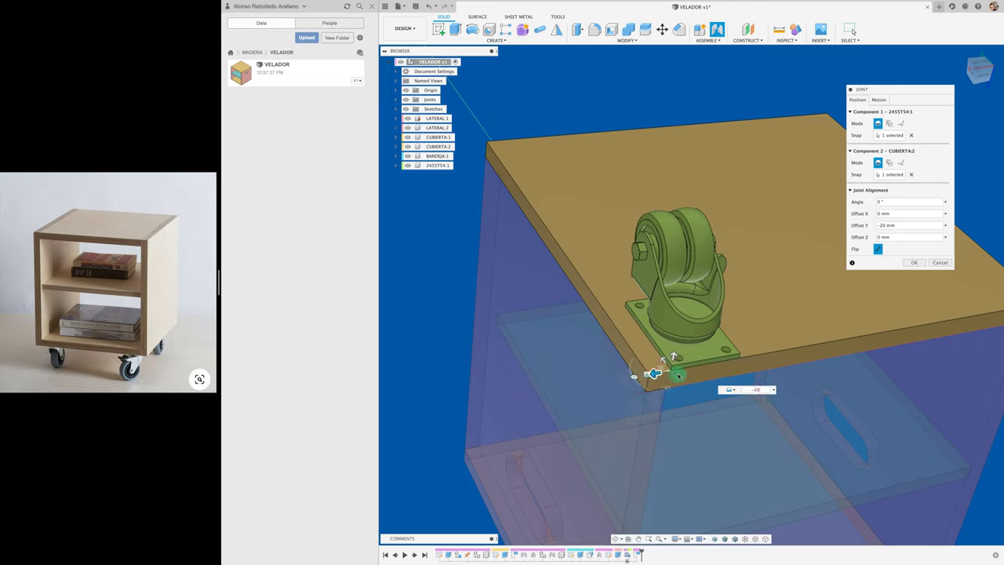
left_click_drag(655, 374, 690, 373)
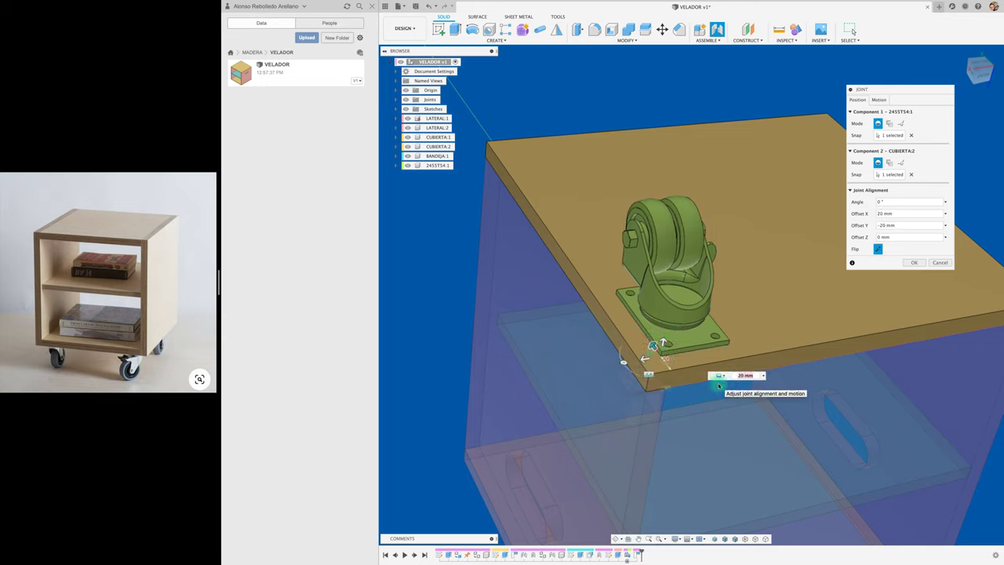
left_click(918, 264)
middle_click_drag(859, 278, 599, 284, "shift")
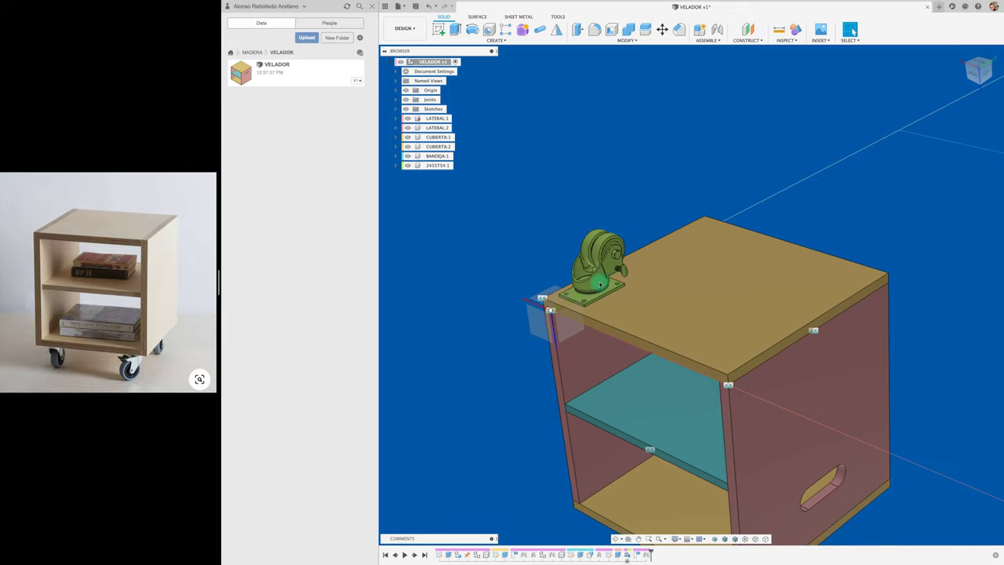
Step: Create a construction midplane between the cabinet's two side faces
left_click_drag(587, 273, 613, 268)
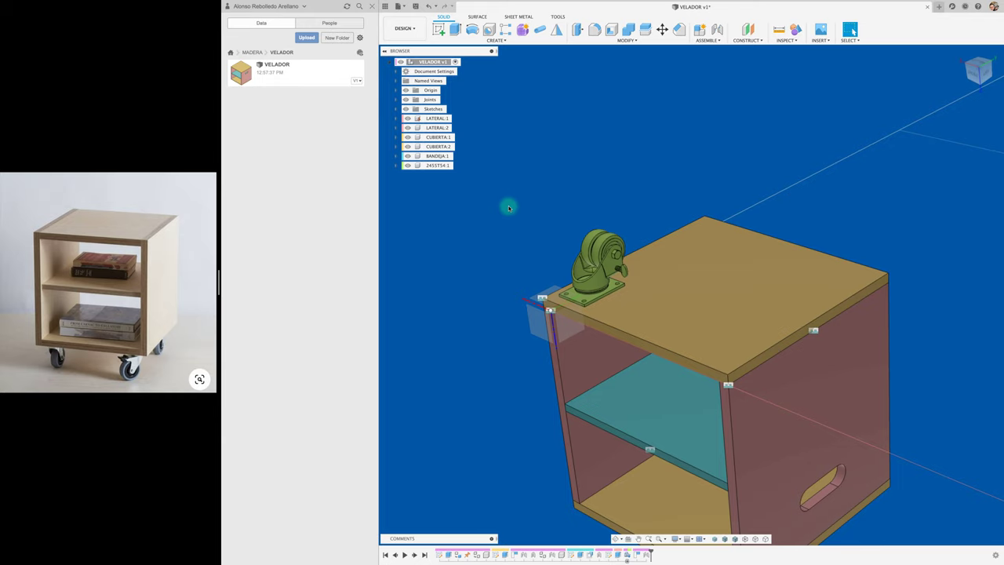
mouse_move(516, 188)
middle_mouse_down("shift")
mouse_move(769, 45)
mouse_move(756, 43)
middle_mouse_up("shift")
left_click(756, 43)
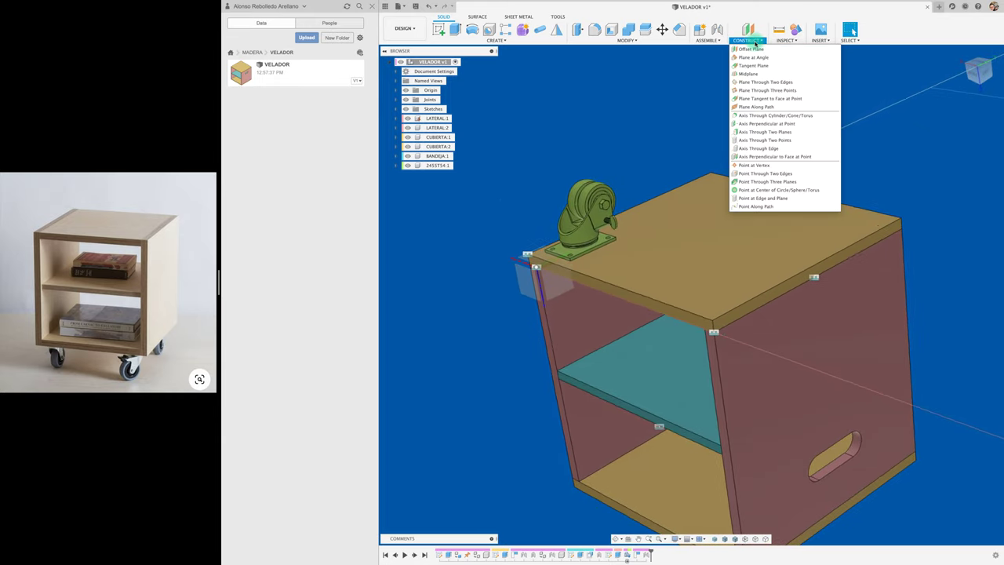
left_click(755, 76)
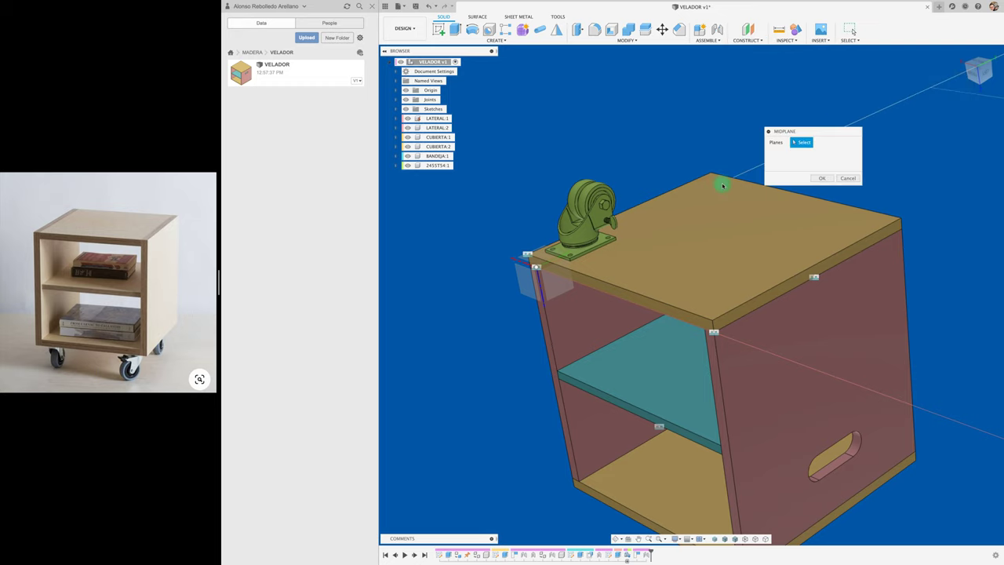
left_click(825, 321)
mouse_move(825, 321)
middle_mouse_down("shift")
mouse_move(663, 332)
mouse_move(628, 422)
mouse_move(617, 340)
mouse_move(779, 195)
middle_mouse_up("shift")
left_click(664, 332)
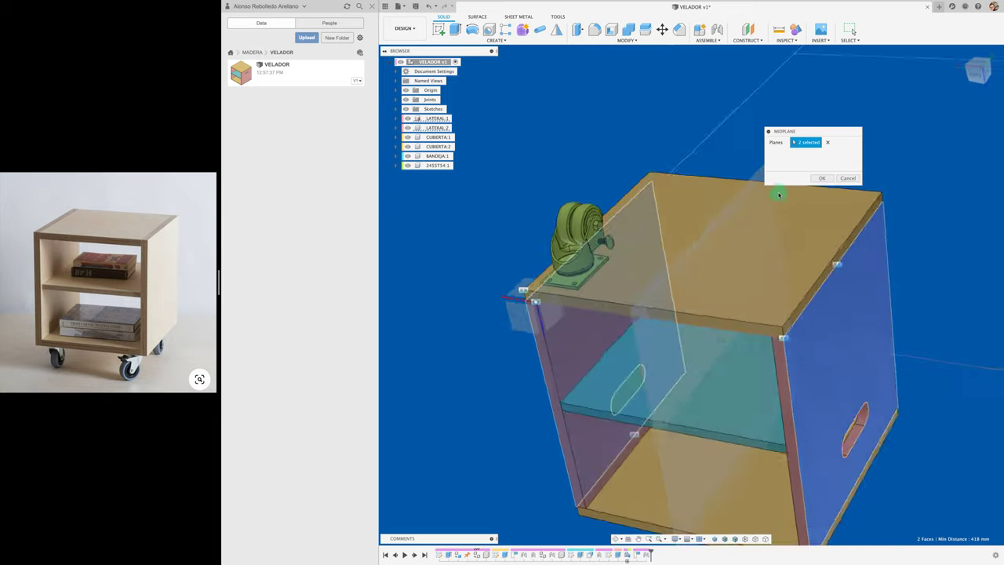
left_click(818, 178)
Step: Mirror the caster as a component across the new midplane
mouse_move(662, 139)
middle_mouse_down("shift")
mouse_move(614, 137)
mouse_move(539, 50)
middle_mouse_up("shift")
scroll(614, 137, "up", 3)
scroll(612, 135, "down", 5)
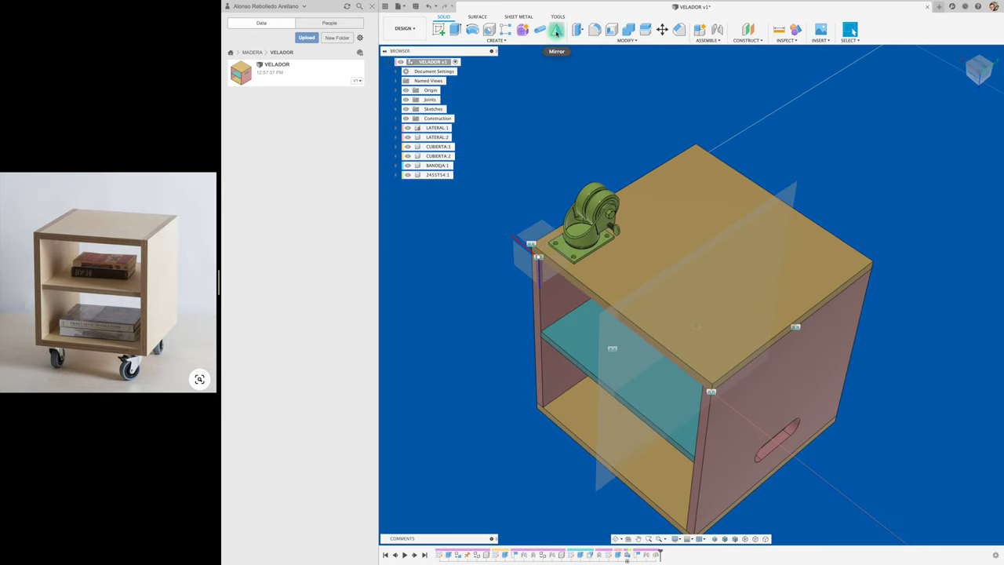
left_click(557, 31)
left_click(821, 143)
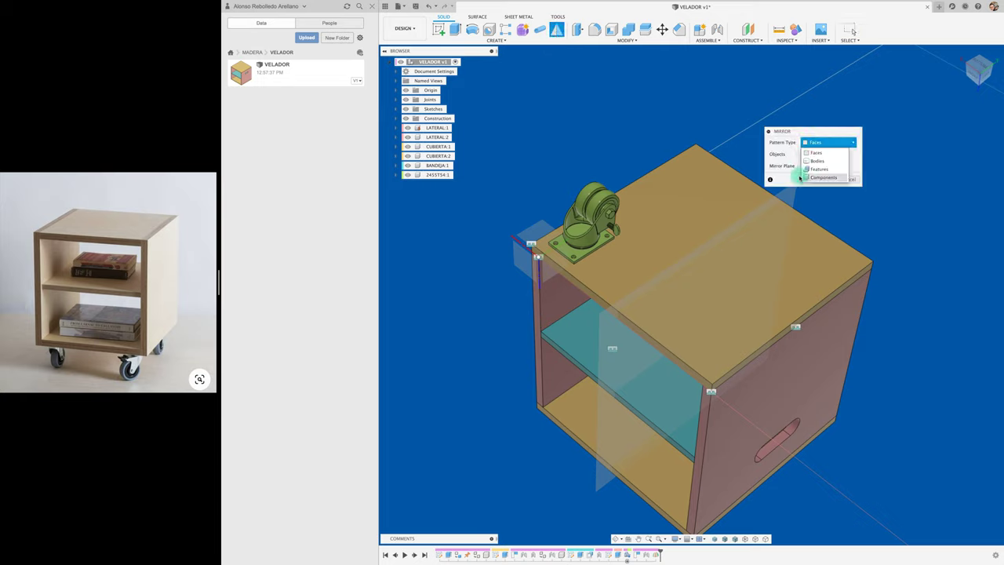
left_click(818, 179)
left_click(638, 215)
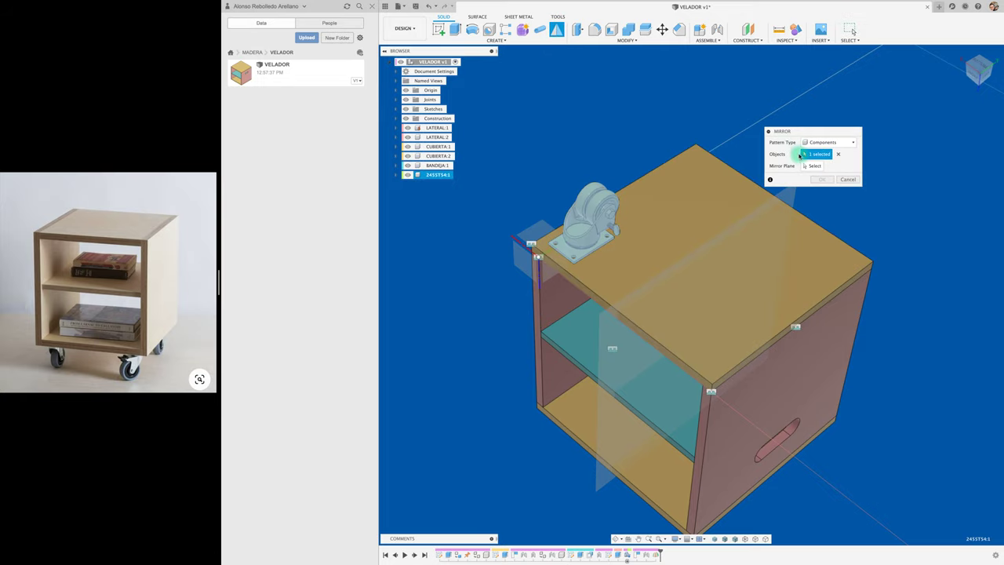
left_click(796, 188)
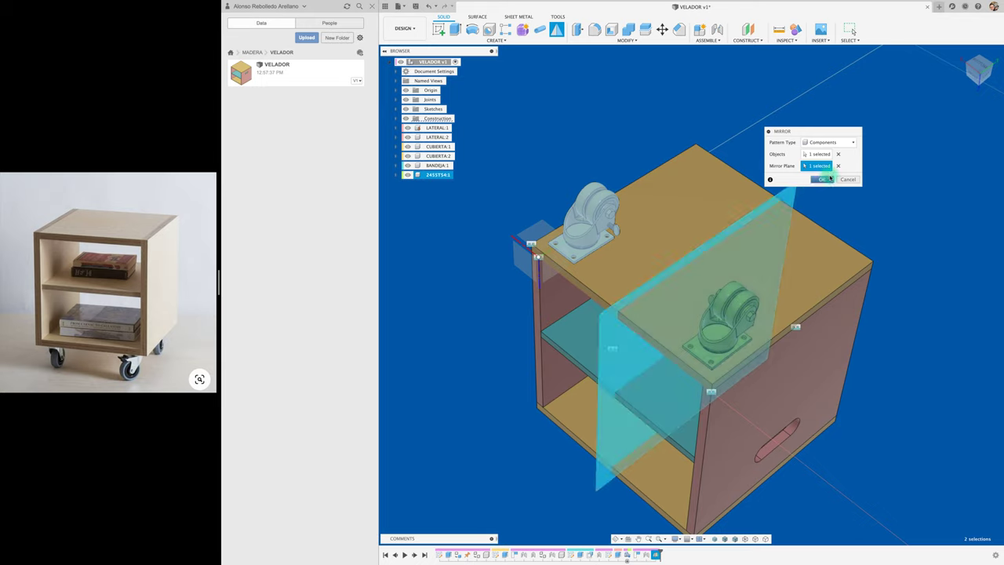
left_click(823, 180)
Step: Create a second midplane between the cabinet's other pair of opposite faces
left_click(753, 42)
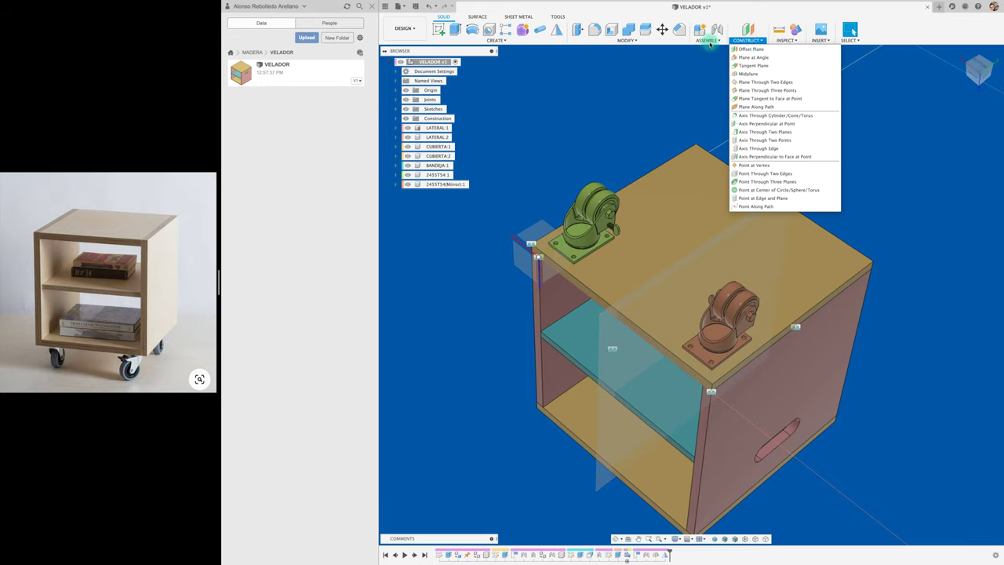
left_click(752, 74)
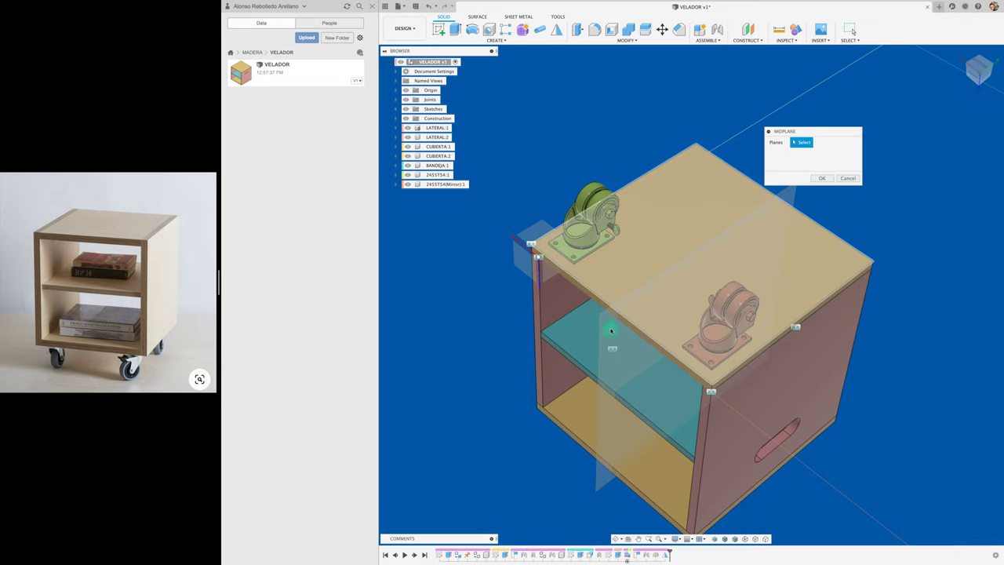
left_click(587, 293)
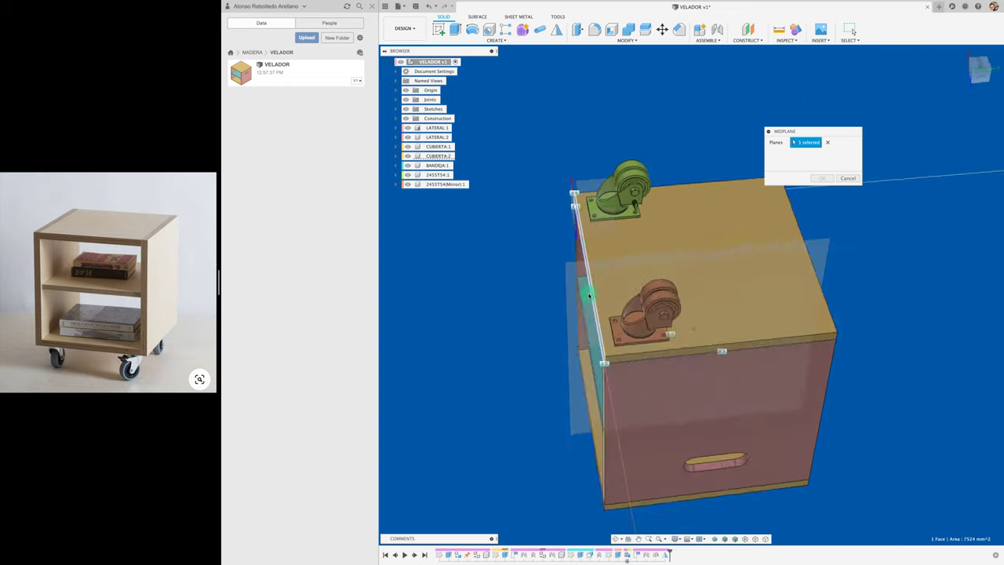
middle_click_drag(587, 293, 713, 312, "shift")
left_click(707, 315)
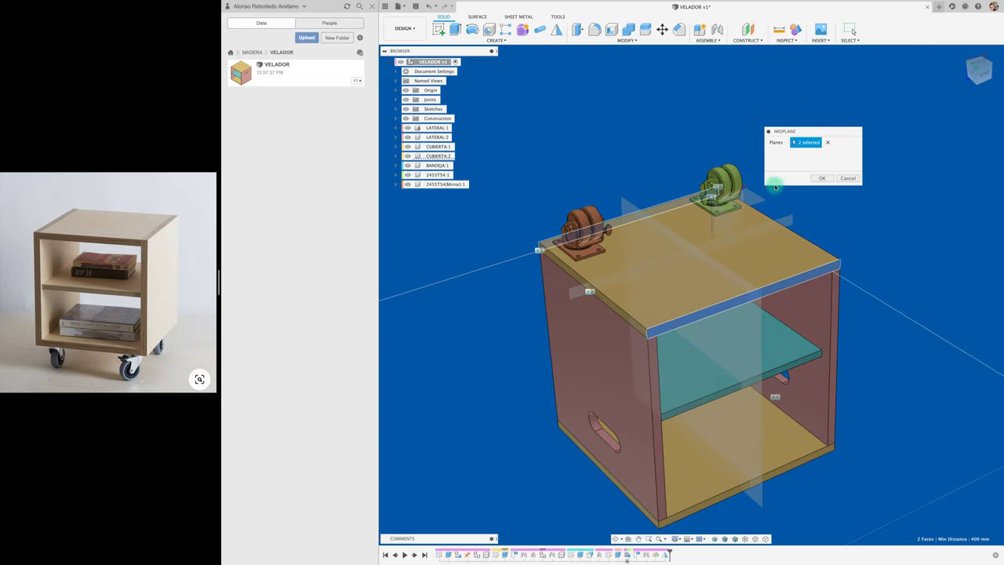
left_click(818, 178)
middle_click_drag(583, 150, 505, 54, "shift")
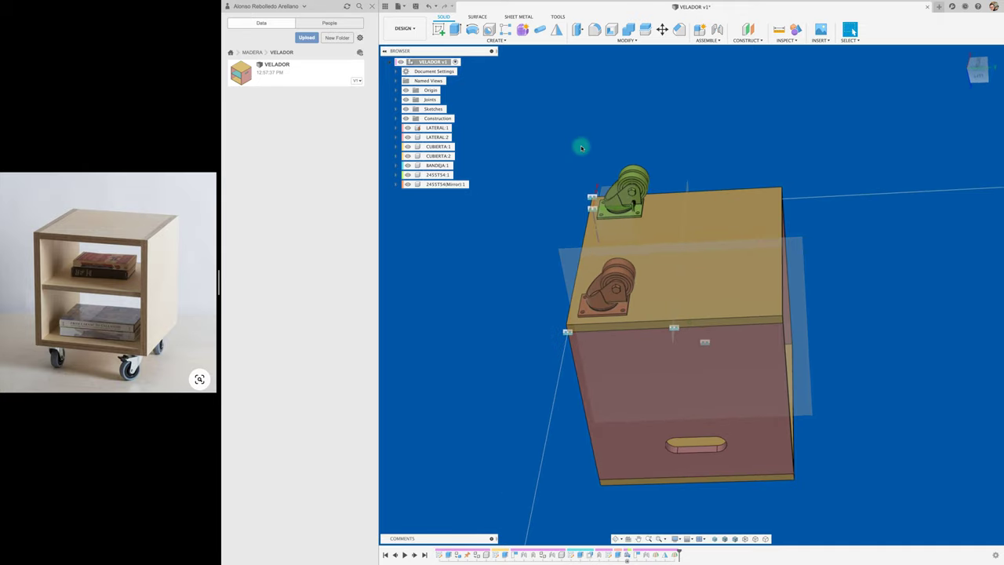
Step: Try mirroring only the original caster across the second midplane, then cancel
left_click(558, 29)
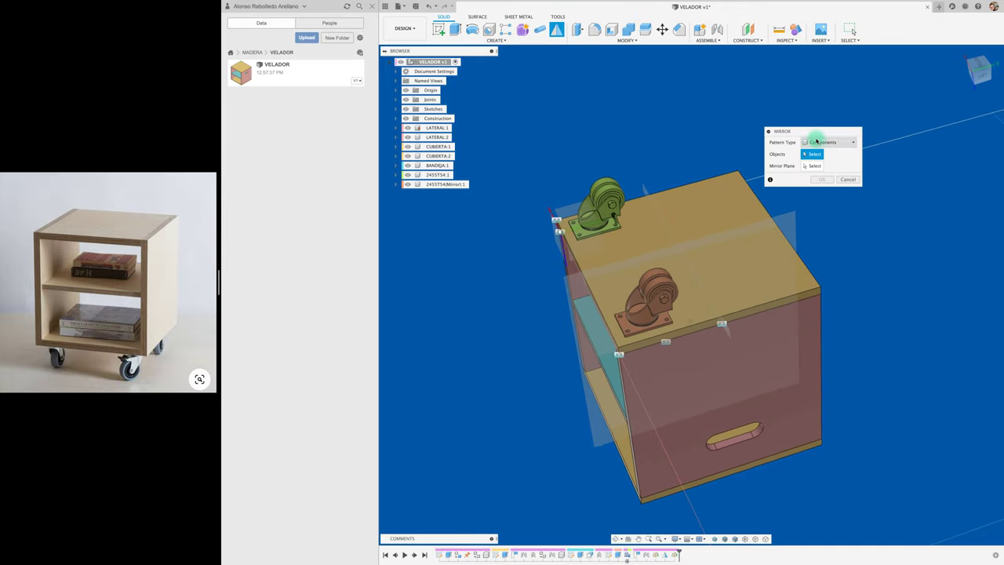
left_click(454, 178)
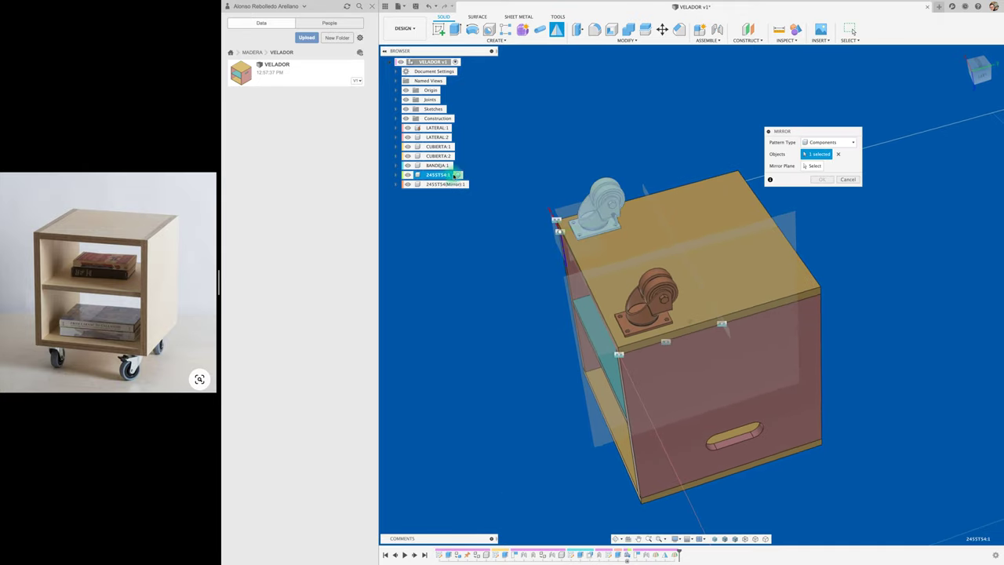
left_click(809, 167)
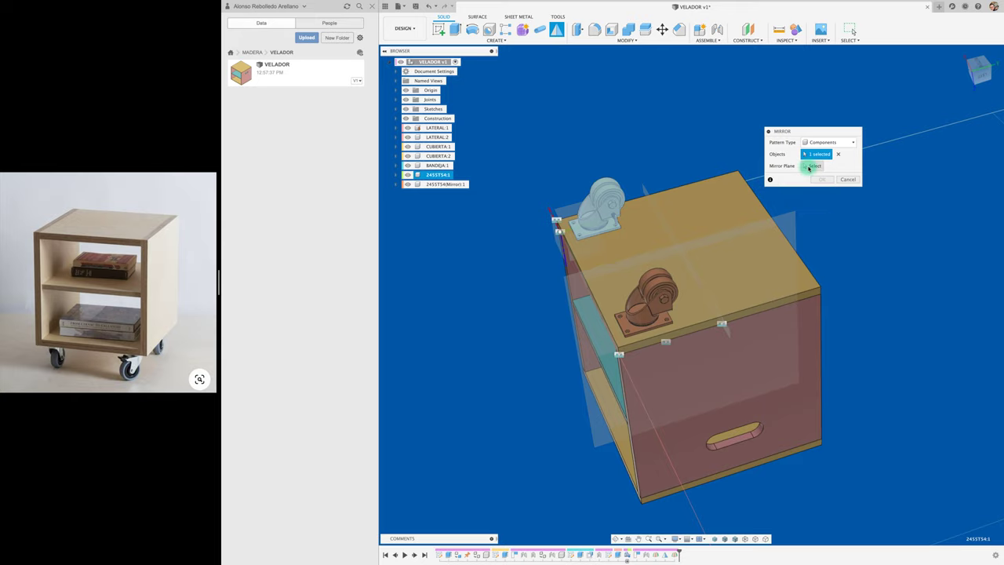
left_click(651, 189)
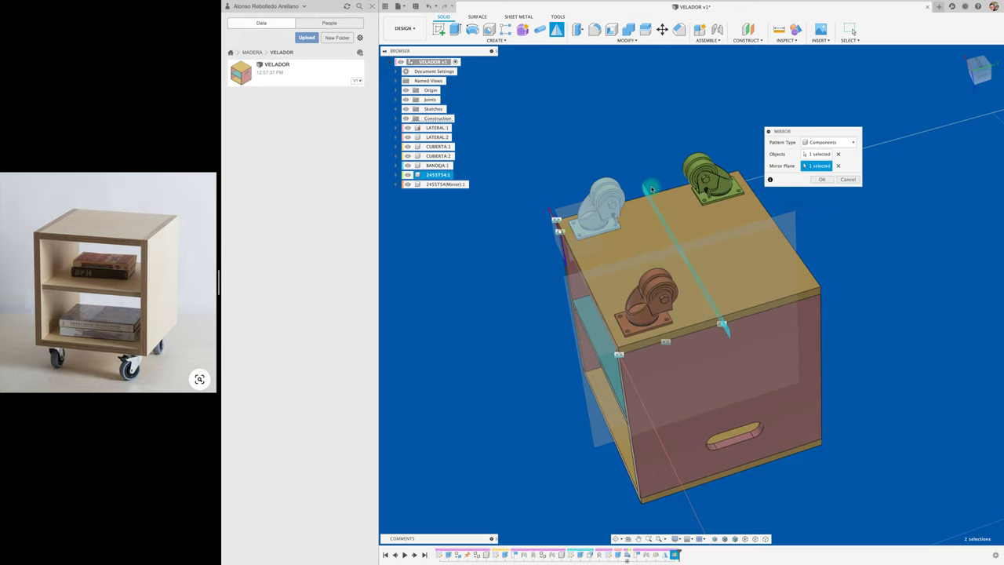
middle_click_drag(794, 206, 793, 211, "shift")
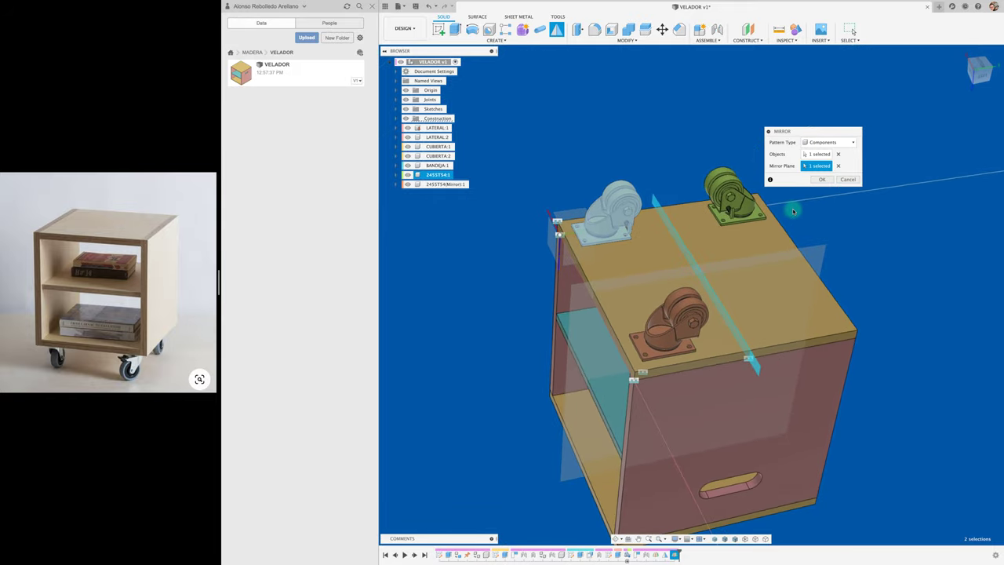
left_click(846, 180)
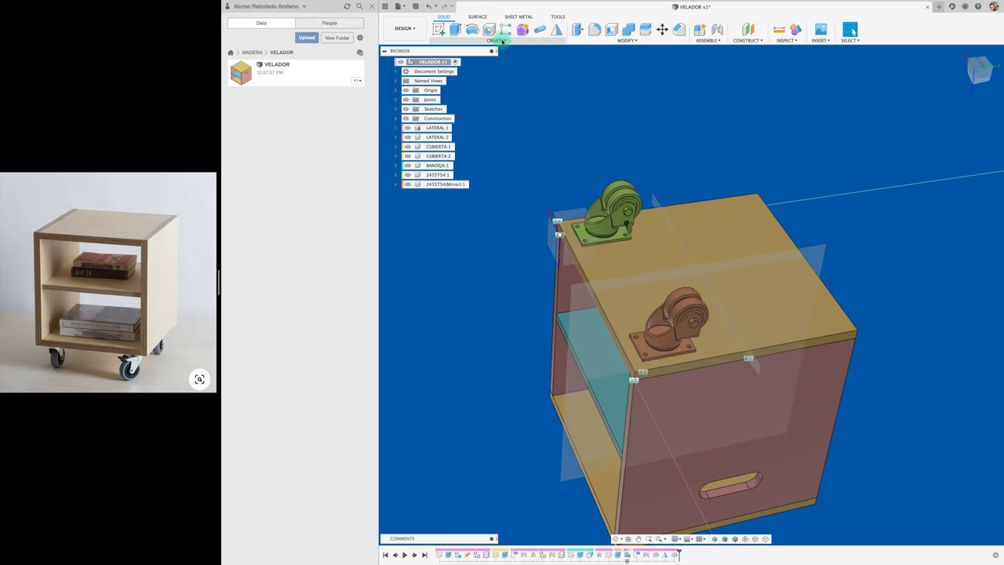
Step: Mirror both casters across the second midplane to fill all four corners
left_click(559, 33)
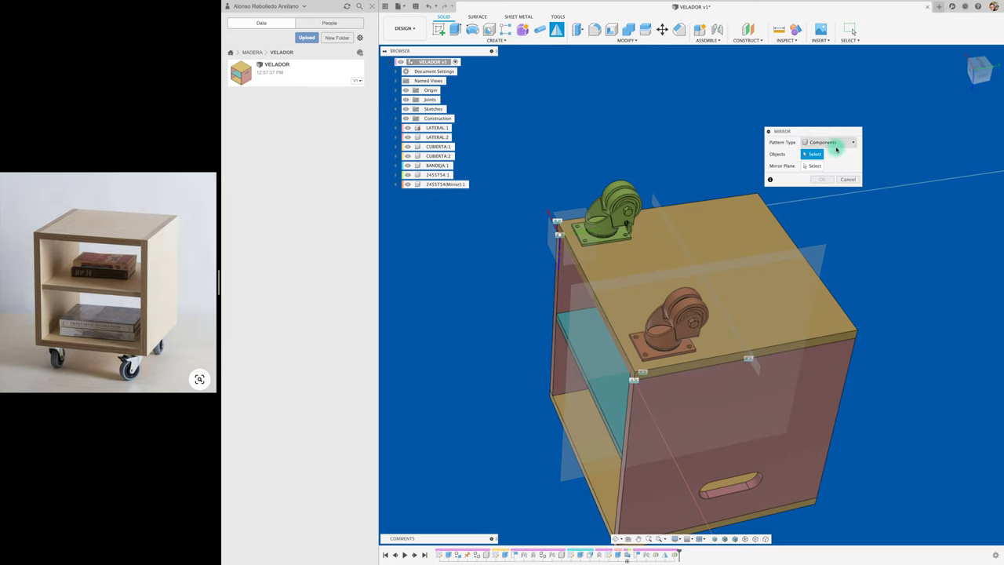
left_click(455, 185)
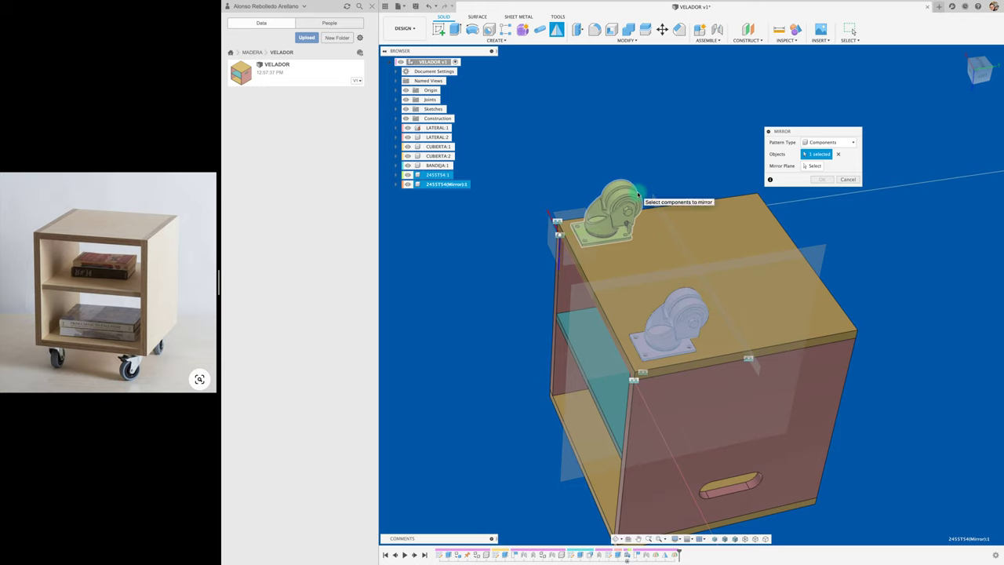
left_click(638, 194)
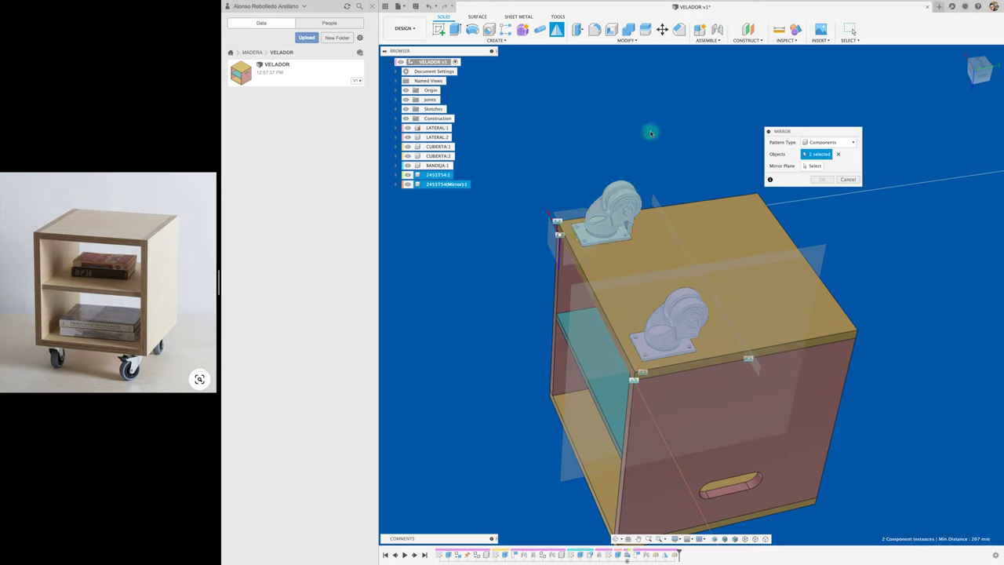
left_click(659, 196)
left_click(820, 179)
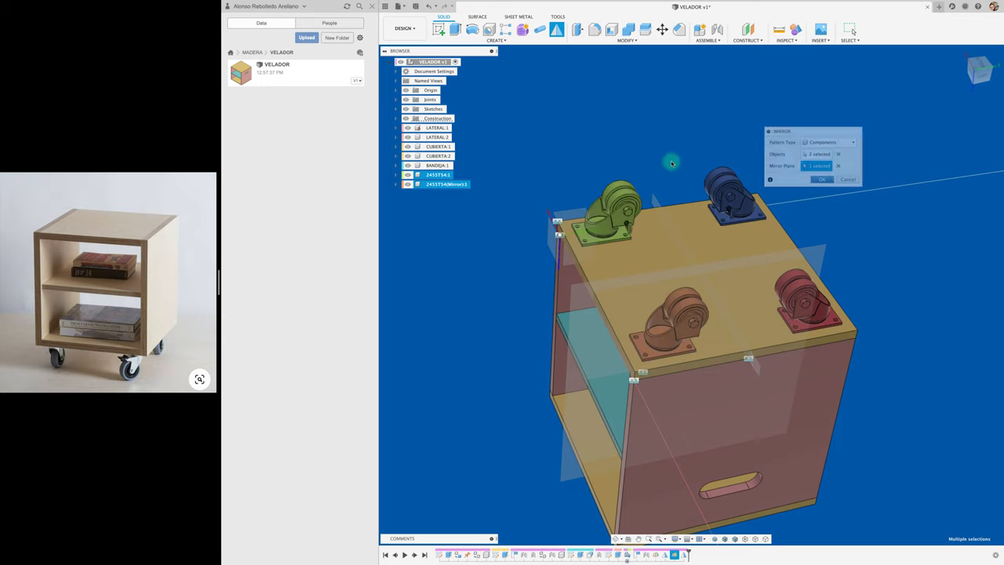
mouse_move(672, 162)
middle_mouse_down("shift")
mouse_move(609, 94)
mouse_move(574, 110)
mouse_move(627, 86)
middle_mouse_up("shift")
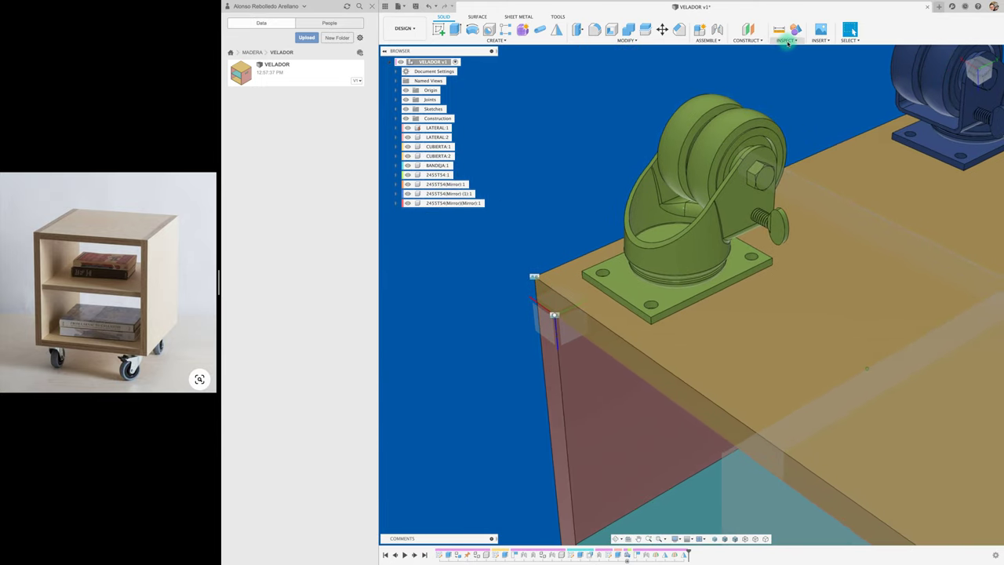
left_click(787, 40)
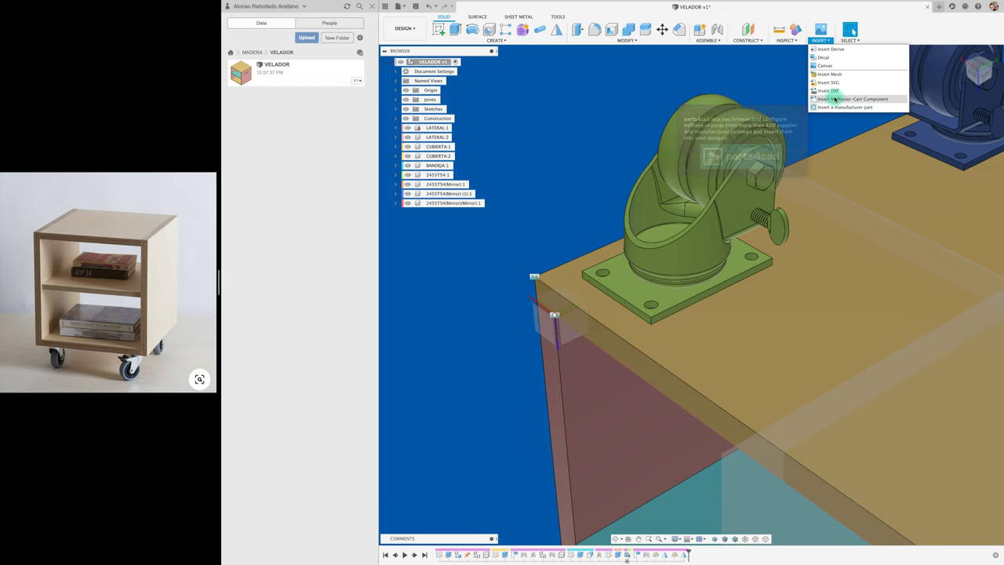
Step: Search the McMaster-Carr catalogue for 'screws' and enlarge the results window
left_click(825, 102)
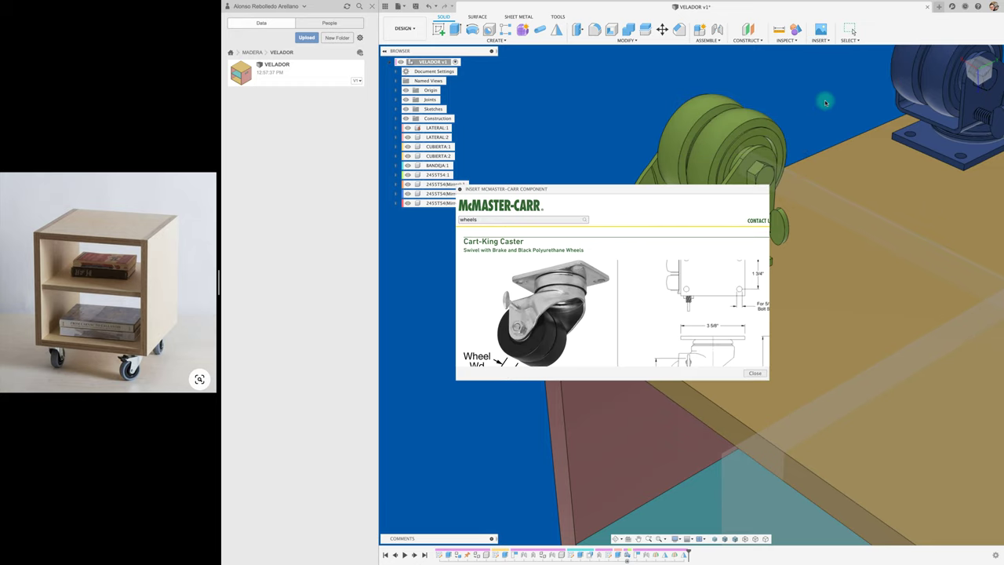
left_click(515, 219)
type("screws")
key("Return")
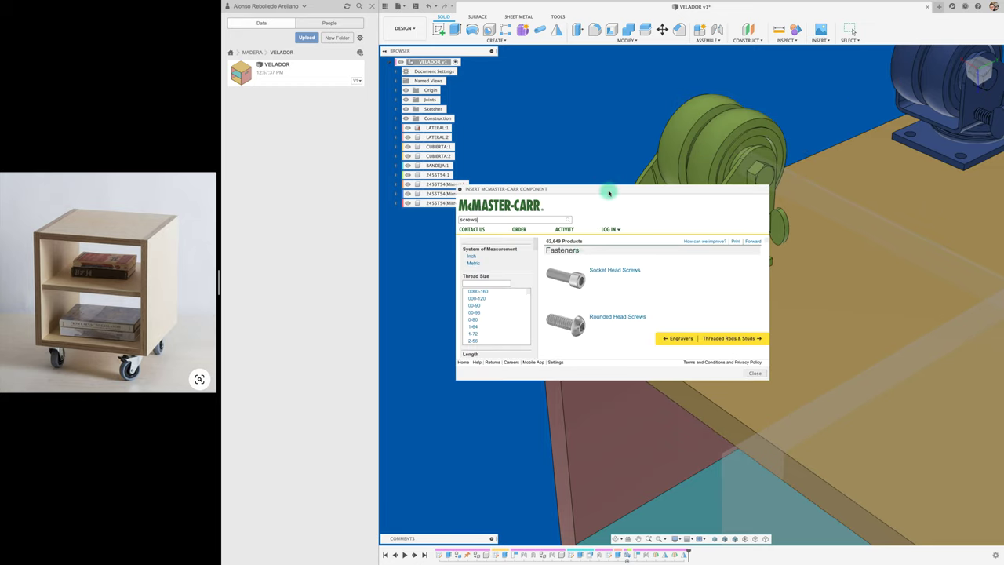
left_click_drag(609, 192, 613, 123)
left_click_drag(768, 311, 964, 452)
scroll(642, 354, "down", 1)
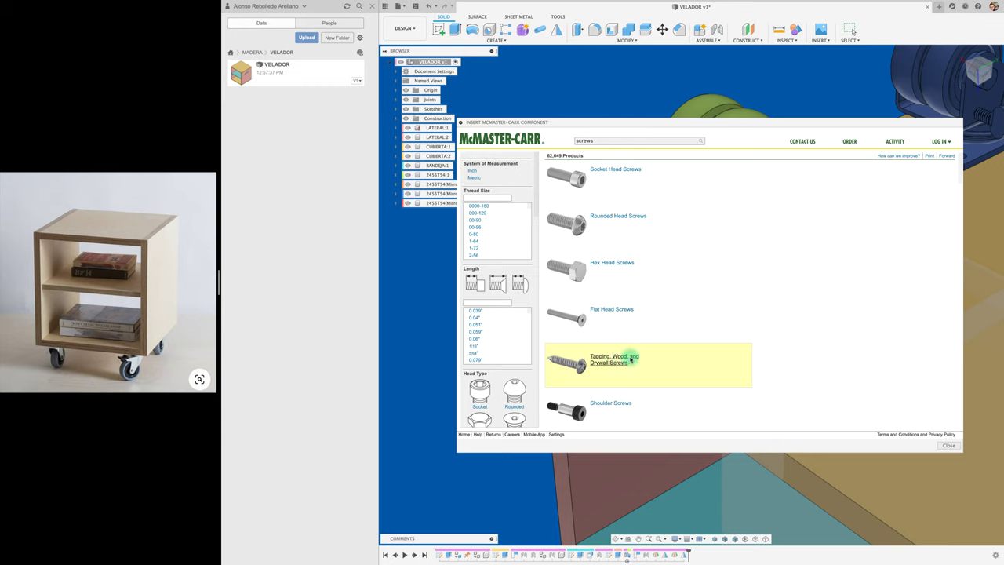
Step: Drill into sheet-metal 18-8 stainless Phillips rounded head screws and open part 92470A015
left_click(597, 362)
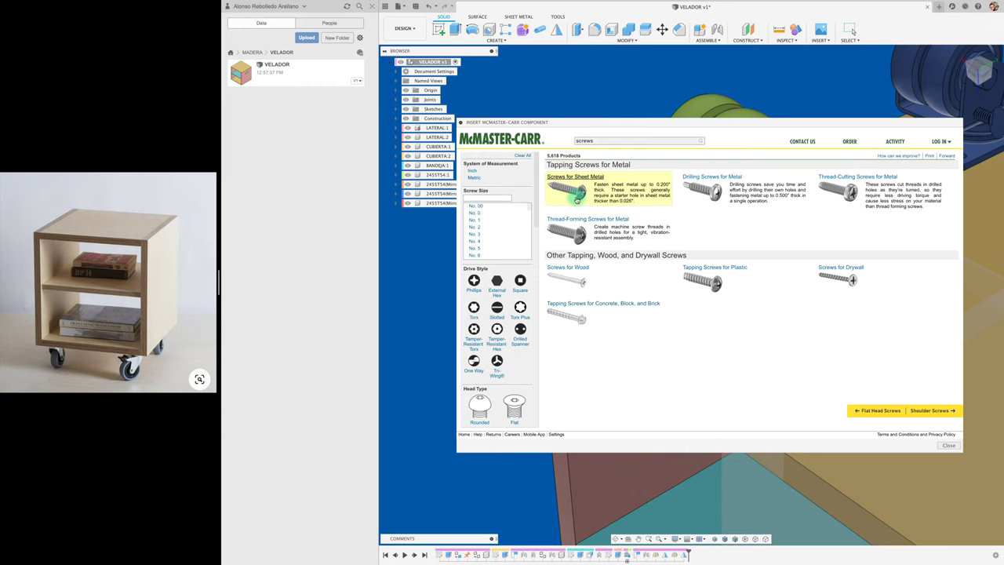
left_click(564, 181)
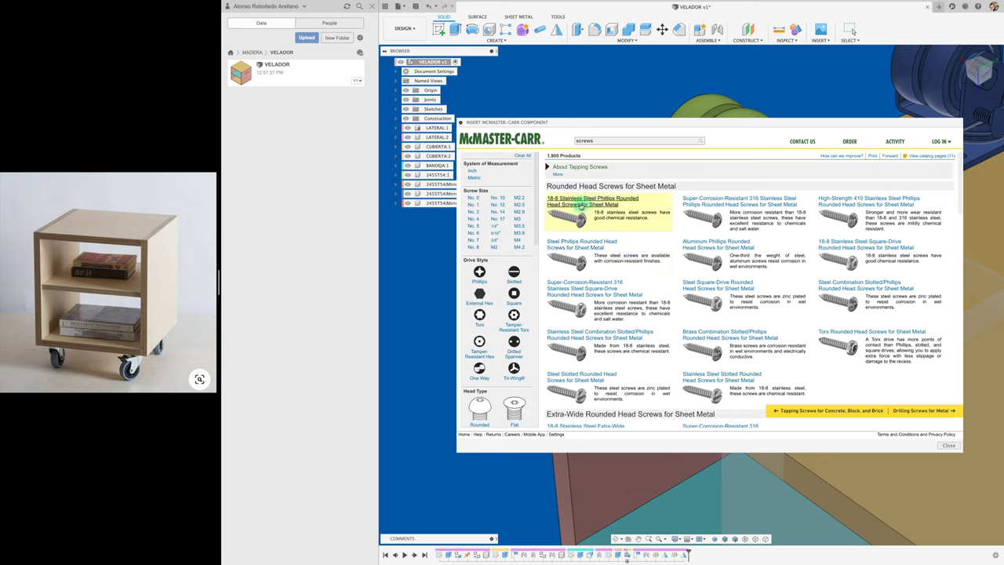
left_click(594, 203)
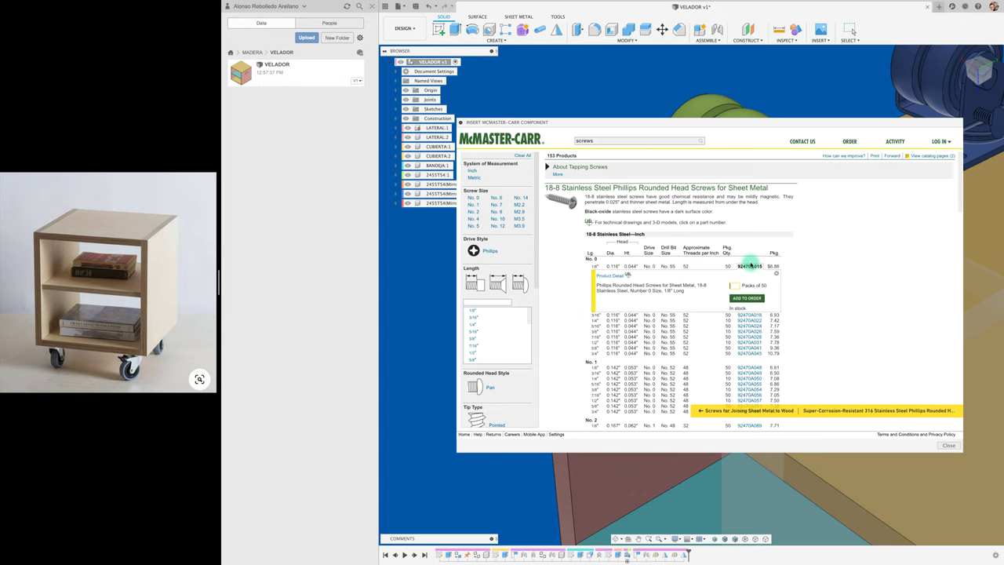
left_click(610, 278)
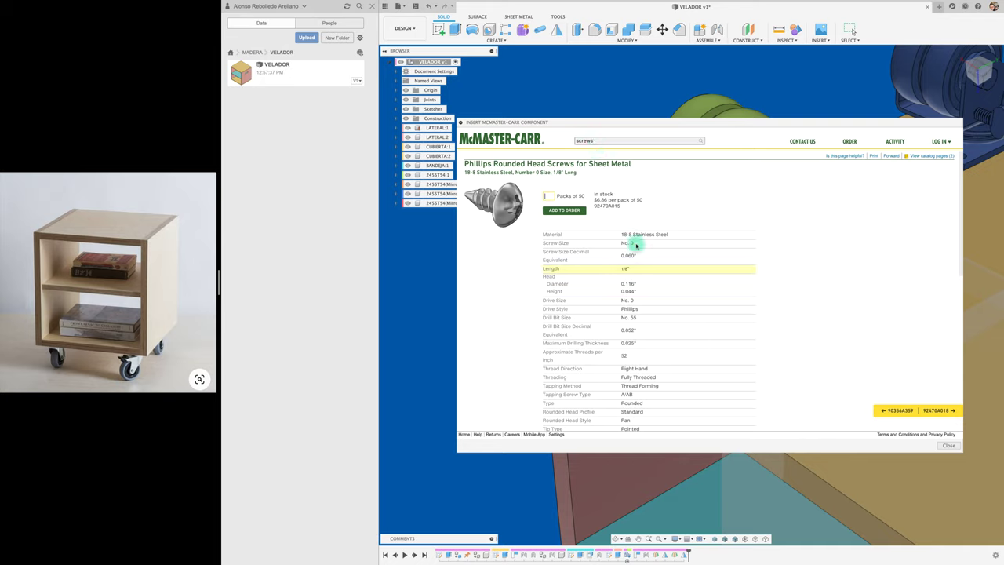
scroll(648, 293, "down", 3)
scroll(649, 301, "down", 3)
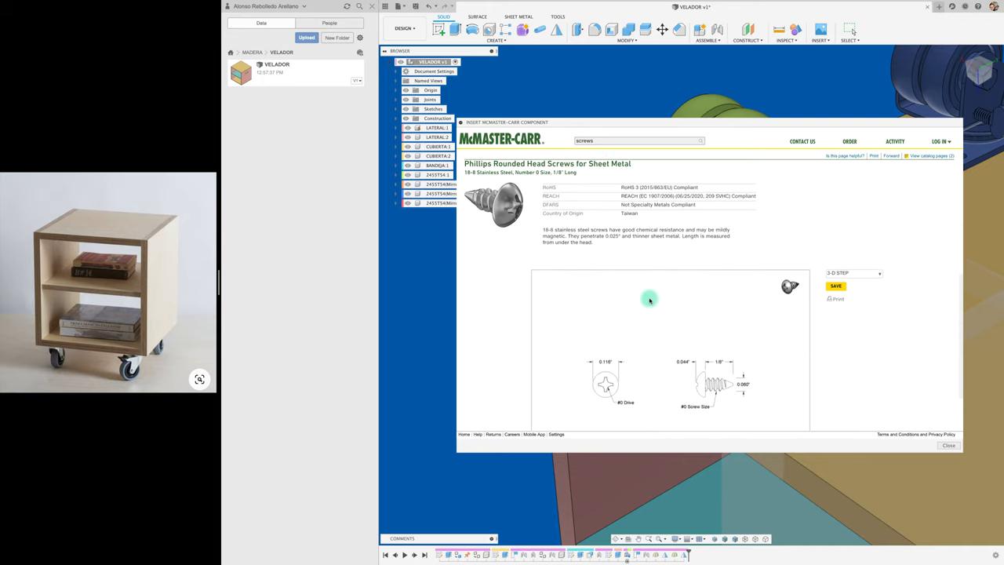
scroll(650, 301, "up", 5)
scroll(650, 301, "up", 1)
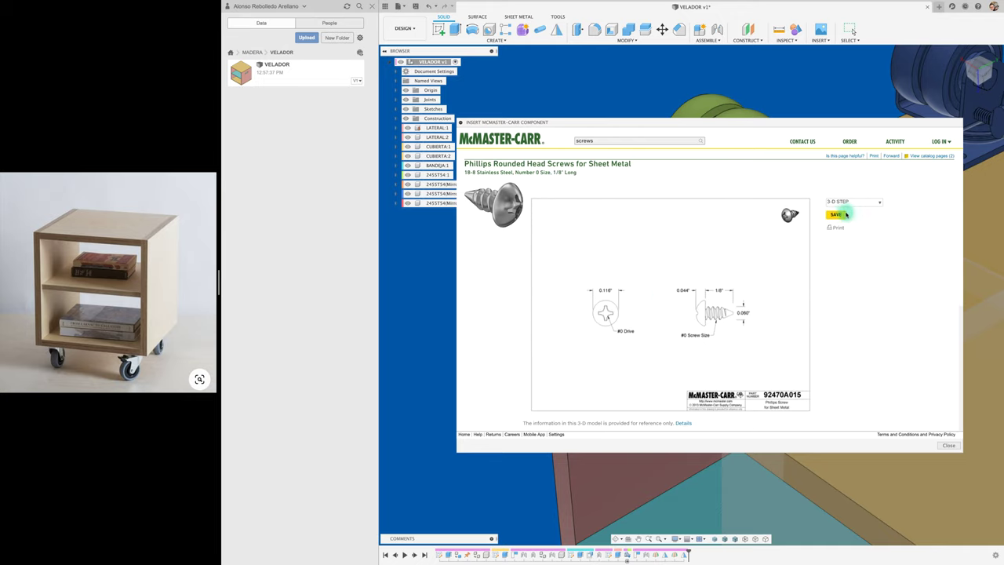
Step: Insert screw 92470A015 as a component, shifted -72 mm along Z
left_click(836, 214)
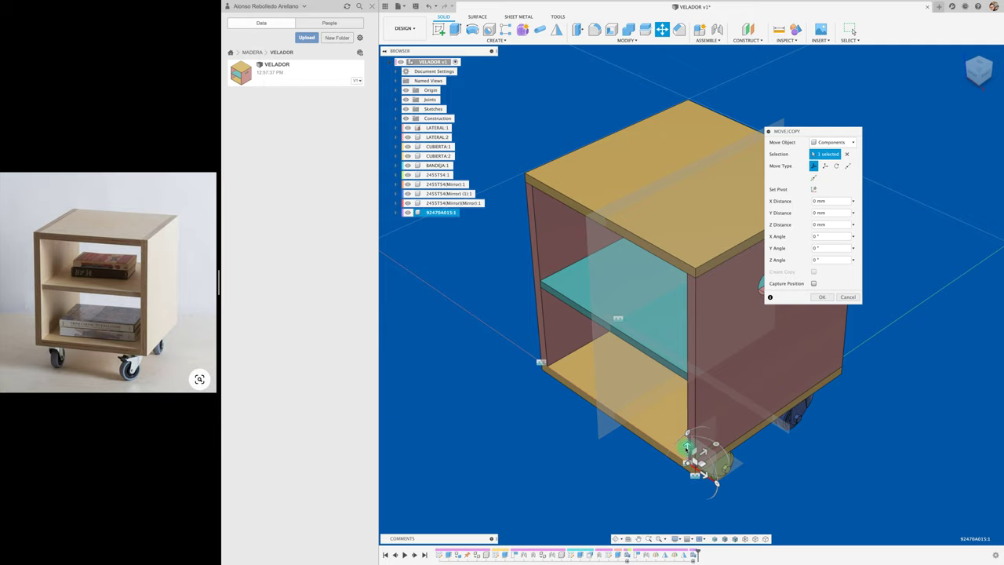
left_click_drag(687, 447, 711, 481)
mouse_move(711, 480)
middle_mouse_down("shift")
mouse_move(733, 490)
mouse_move(710, 411)
mouse_move(754, 321)
middle_mouse_up("shift")
scroll(734, 491, "up", 5)
left_click(852, 297)
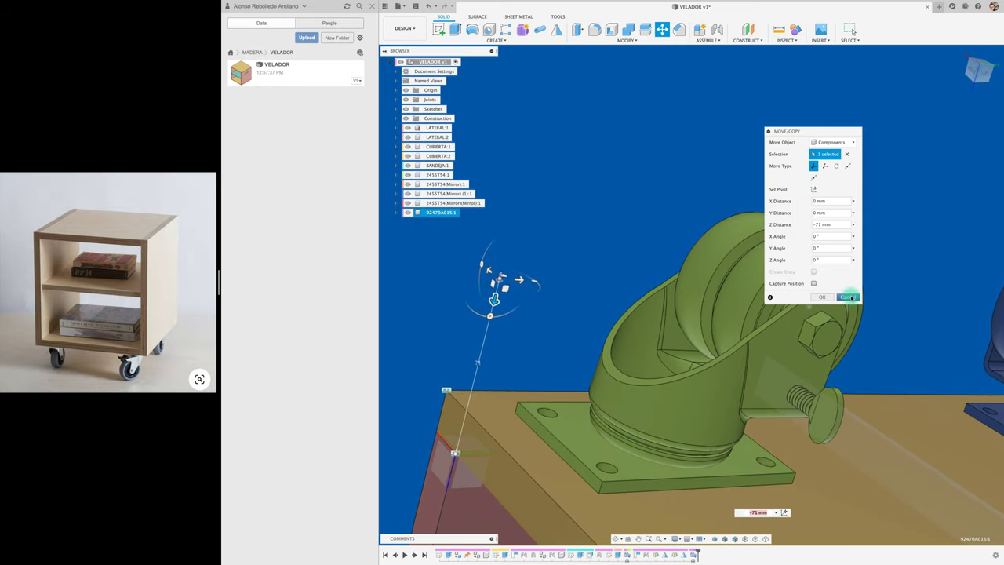
middle_click_drag(569, 269, 552, 276, "shift")
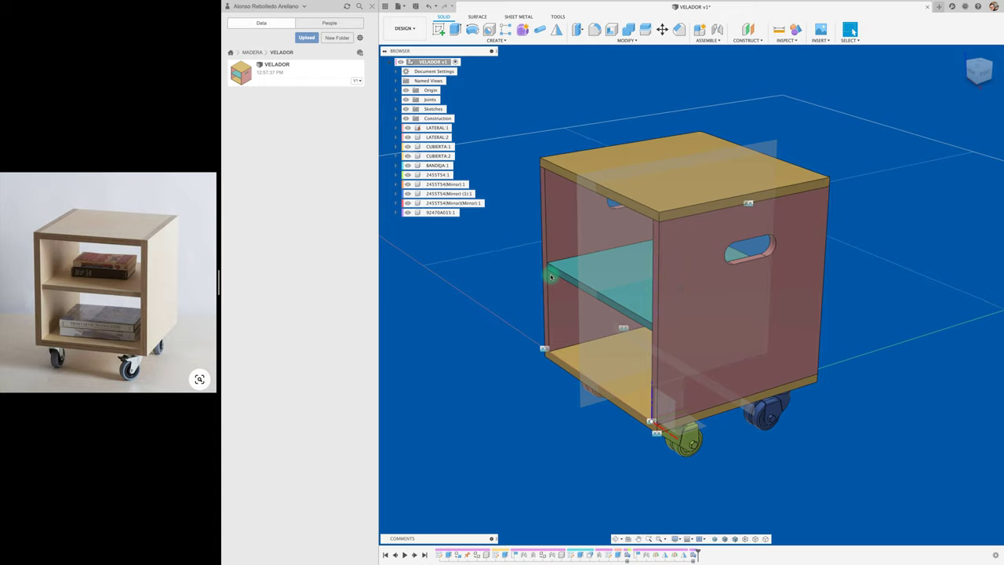
Step: Cut a section analysis from the top board face at about -191 mm, then hide it
left_click(821, 43)
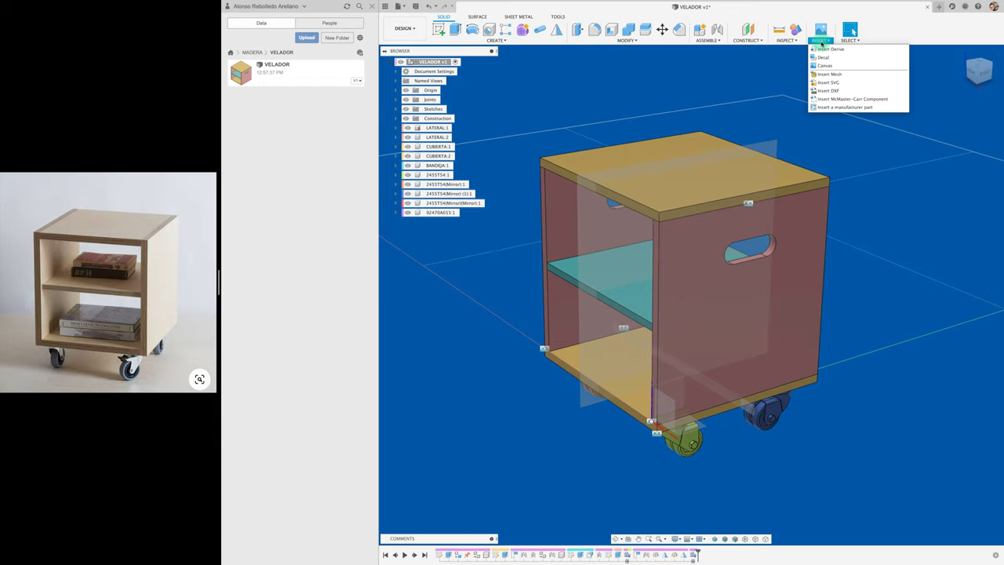
left_click(885, 256)
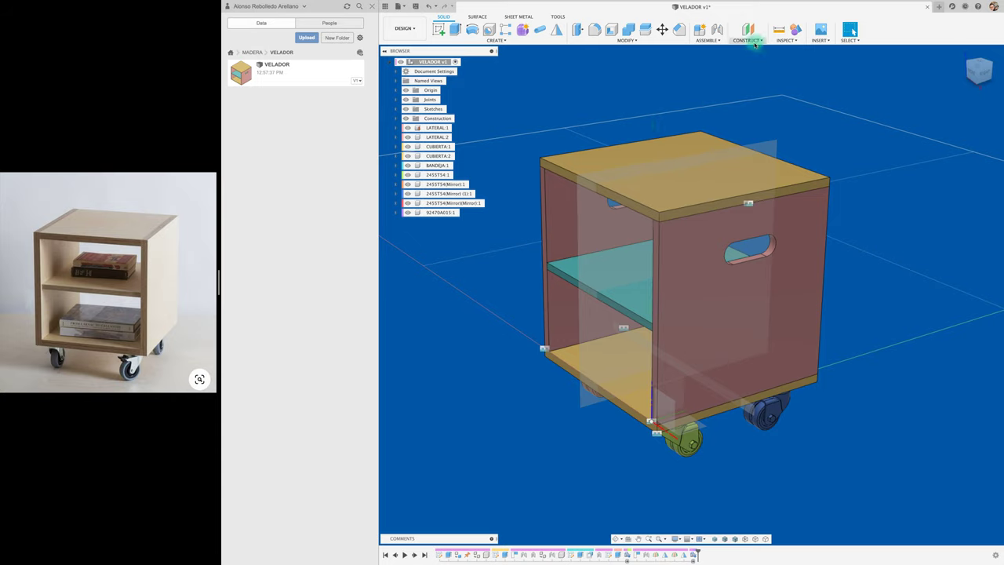
left_click(785, 41)
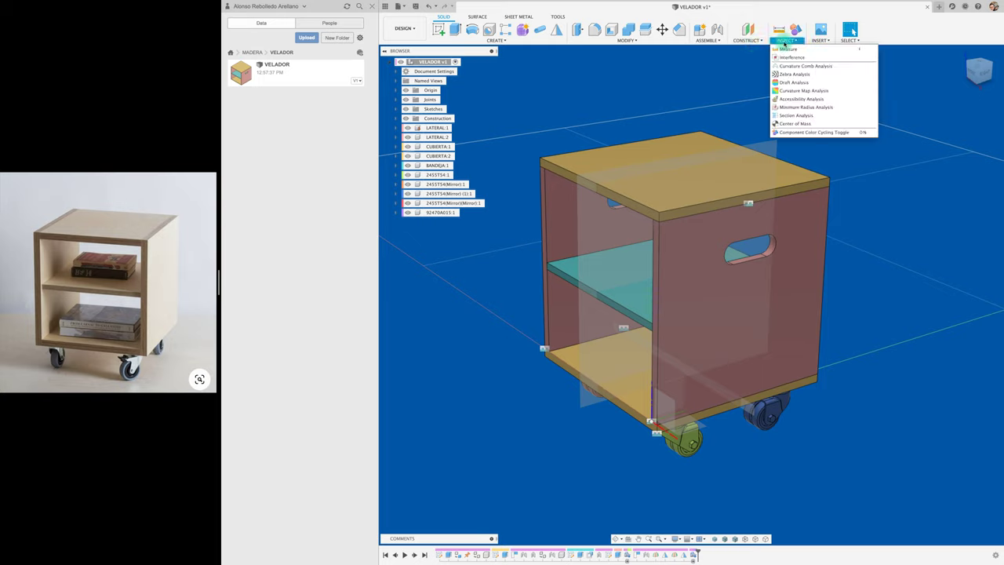
left_click(777, 130)
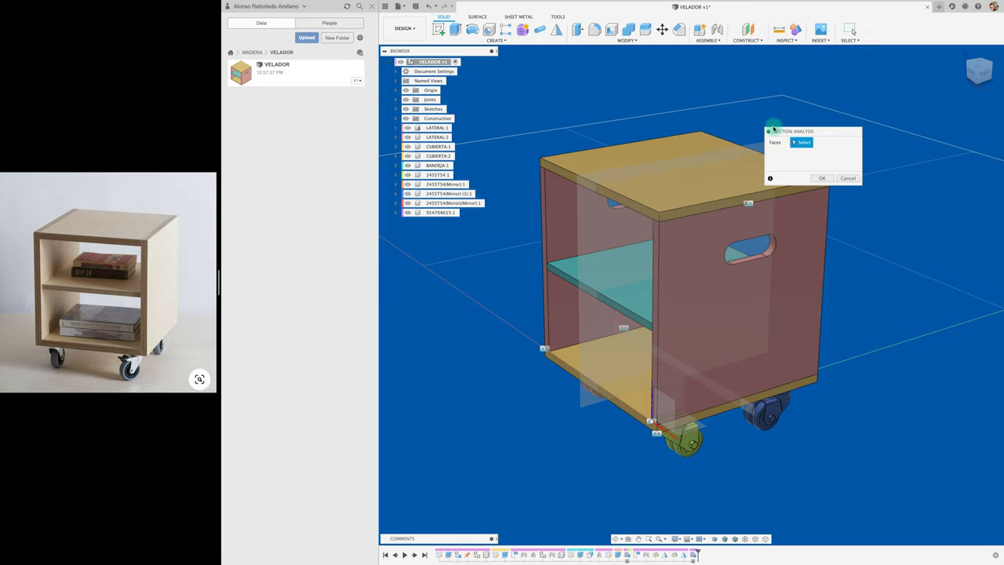
left_click(567, 179)
mouse_move(552, 185)
left_mouse_down()
mouse_move(587, 172)
mouse_move(492, 187)
mouse_move(596, 192)
mouse_move(629, 163)
left_mouse_up()
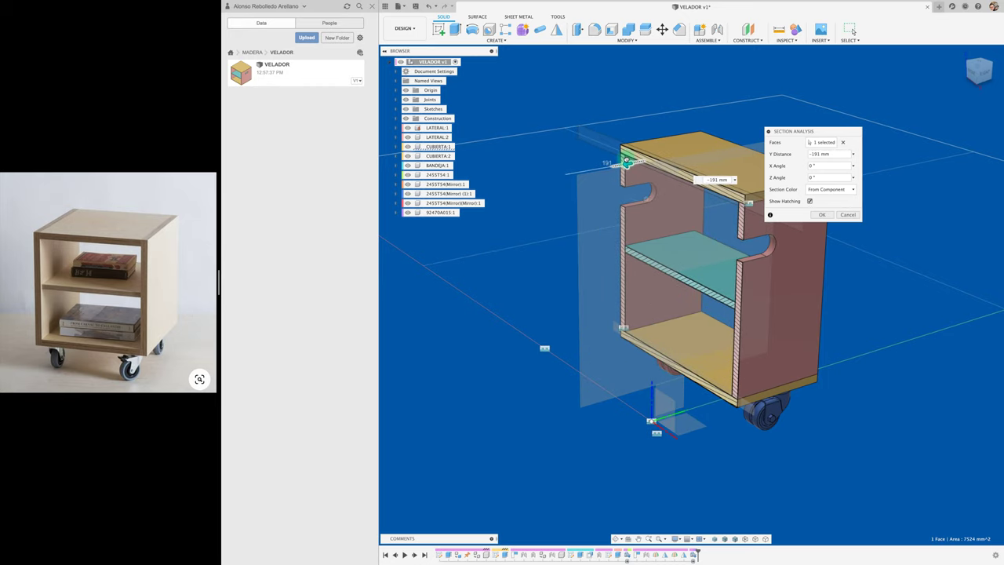
left_click(818, 211)
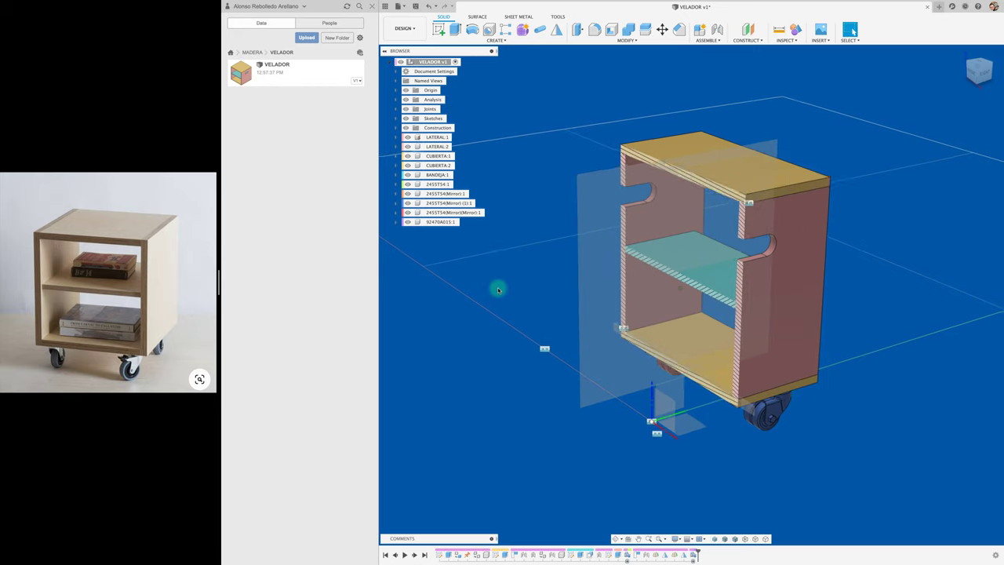
middle_click_drag(497, 287, 497, 291, "shift")
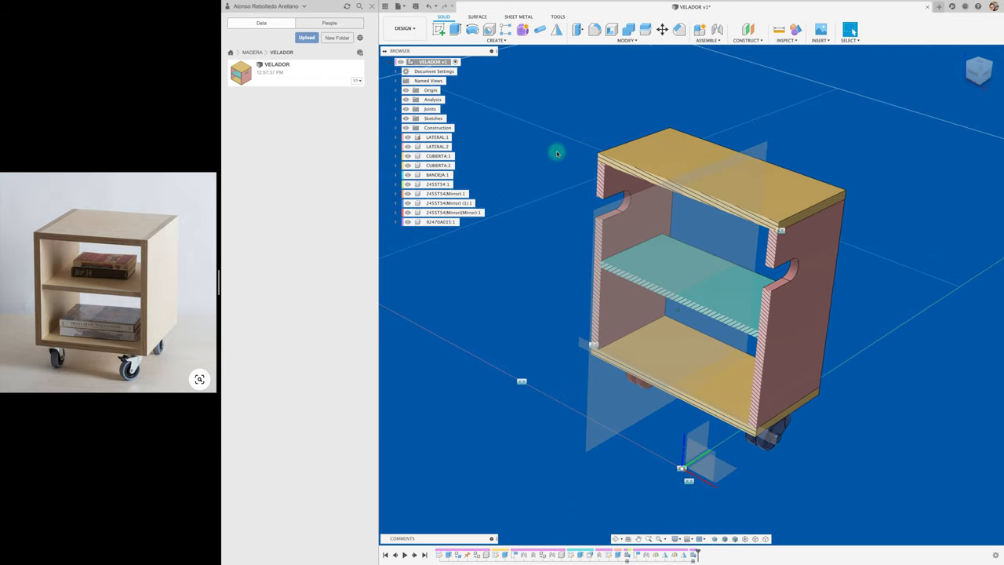
left_click(407, 99)
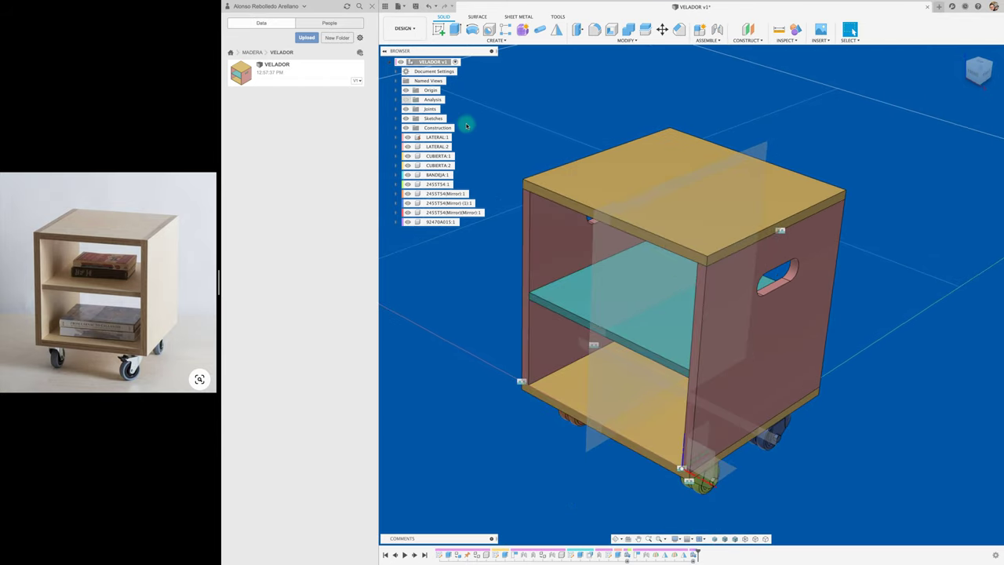
Step: Save the design as a new version, VELADOR v1
left_click(415, 6)
left_click(620, 282)
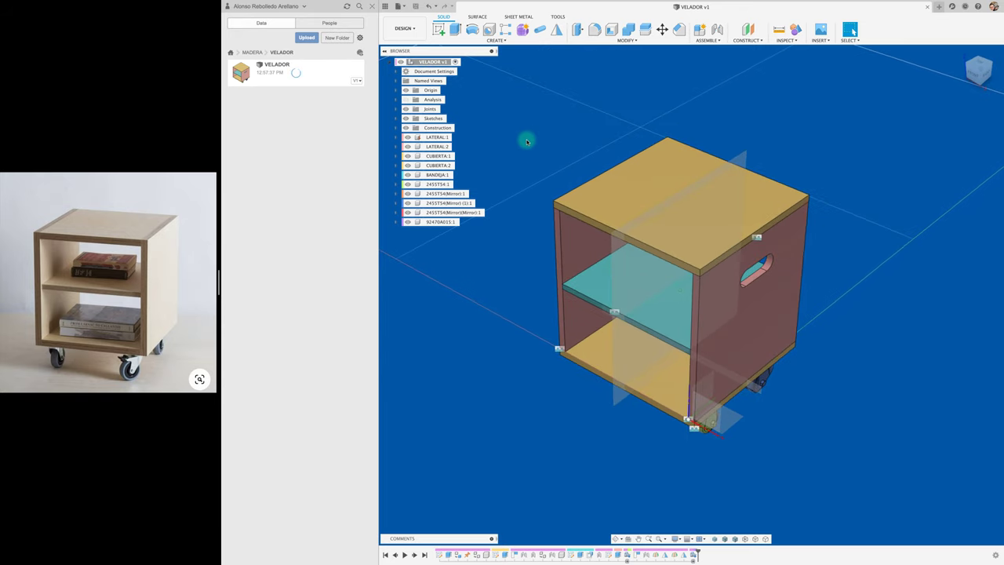
left_click(404, 27)
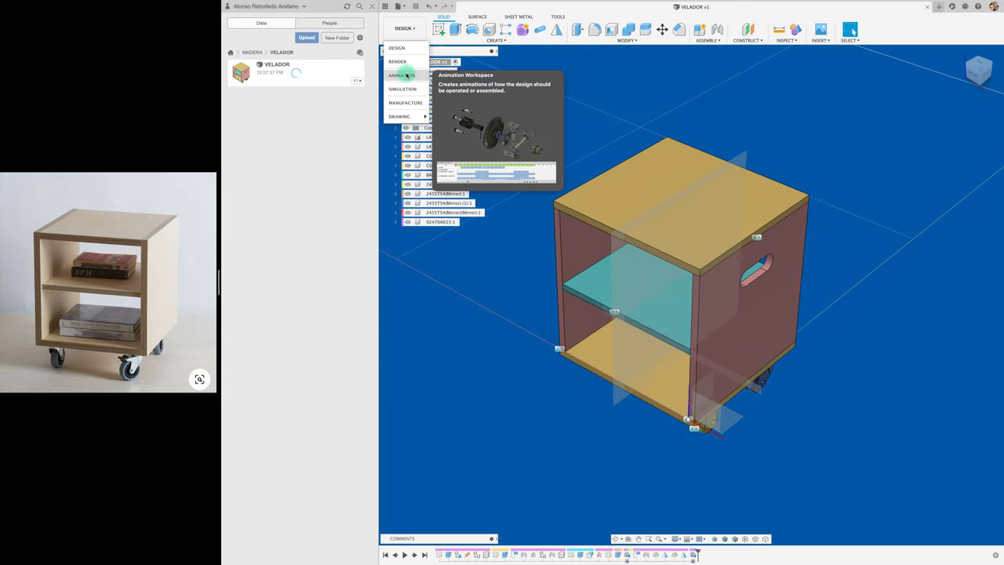
Step: In the Animation workspace, lift the top panel above the cabinet
left_click(406, 75)
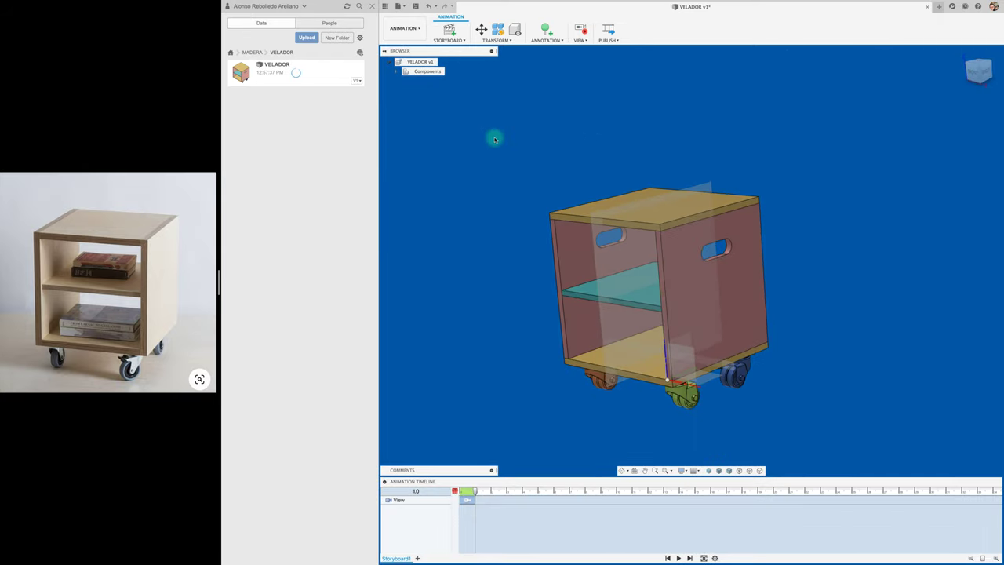
left_click(583, 169)
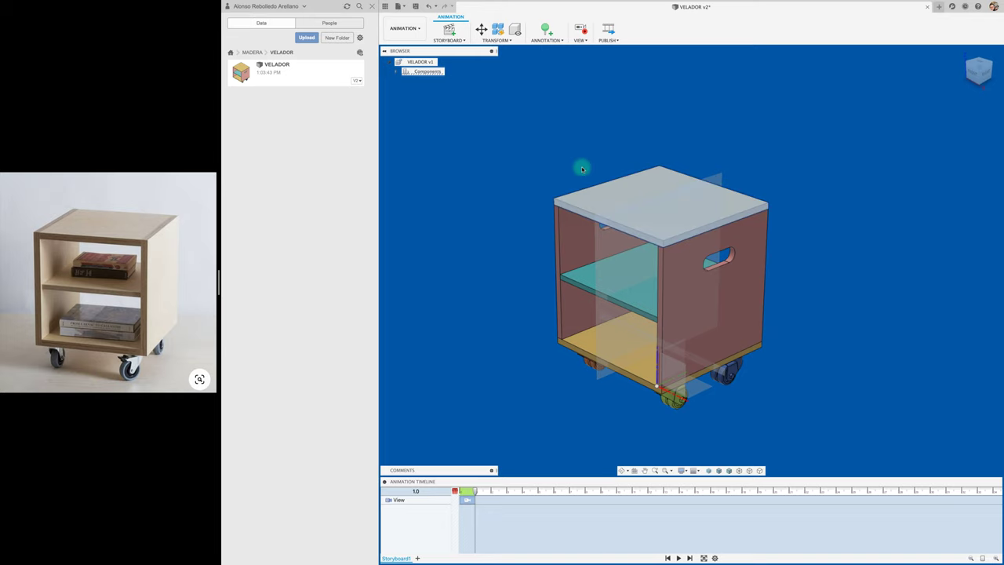
key("m")
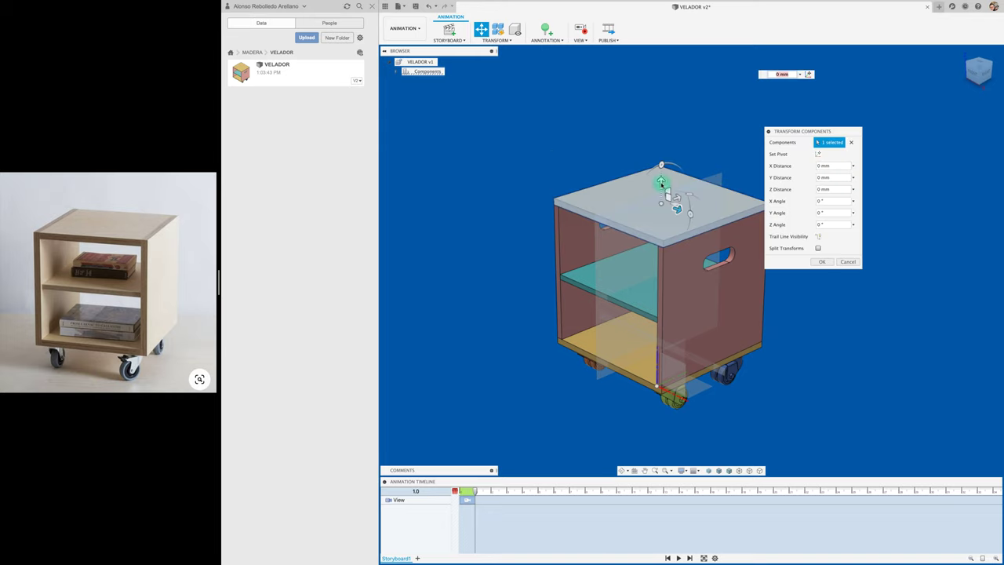
left_click_drag(663, 178, 661, 80)
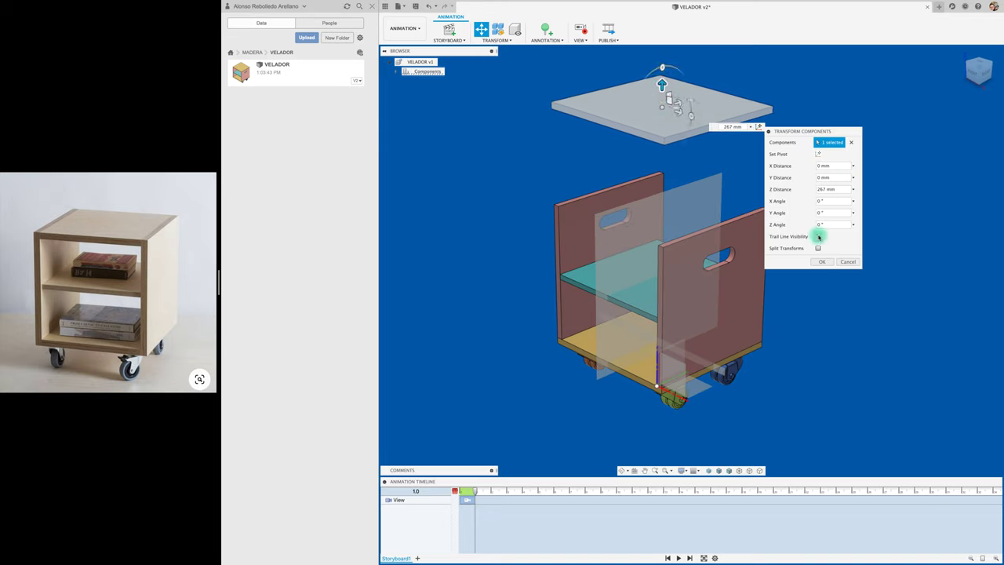
left_click(824, 262)
Step: Slide the LATERAL:2 left side panel outward along X
left_click(578, 242)
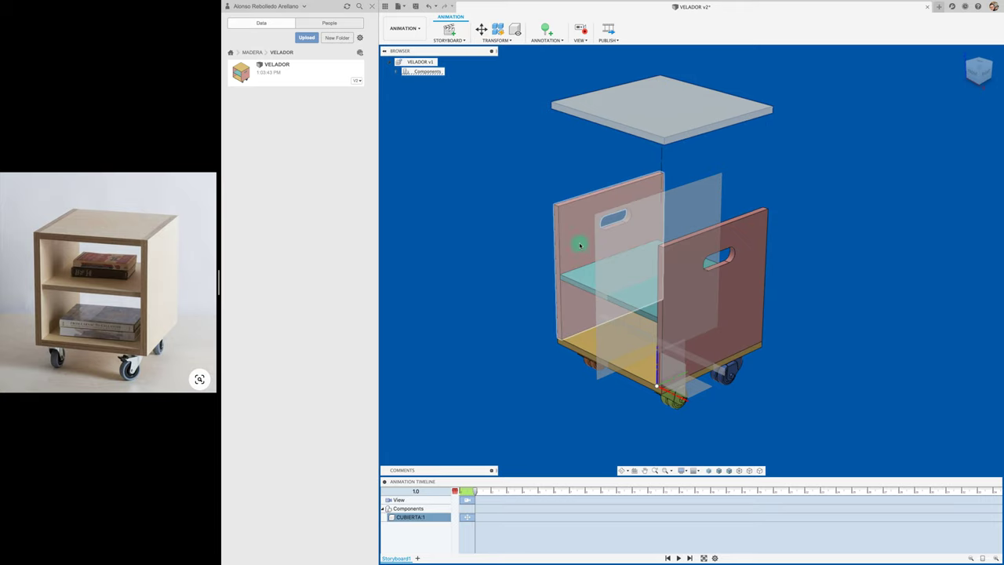
key("m")
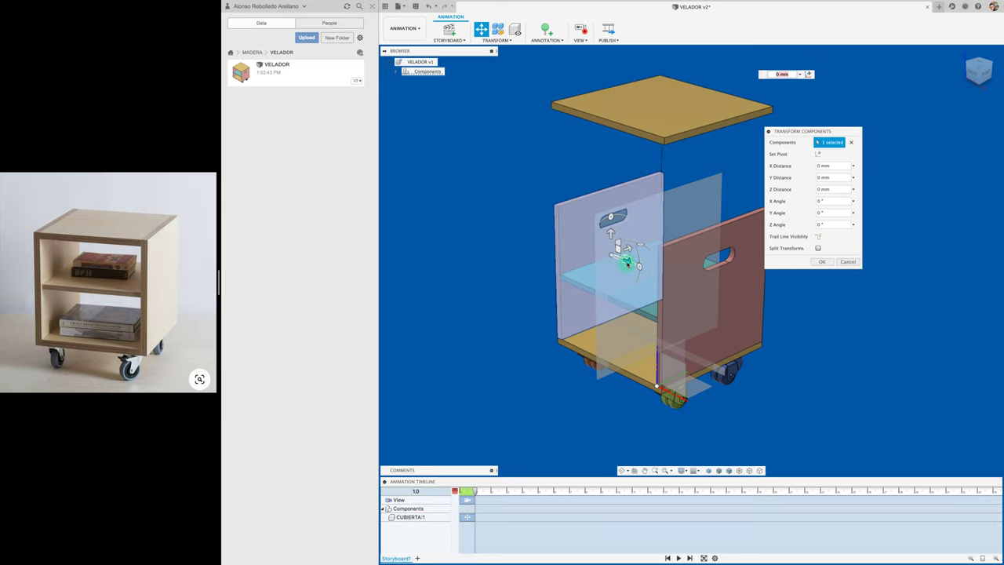
left_click_drag(625, 259, 533, 224)
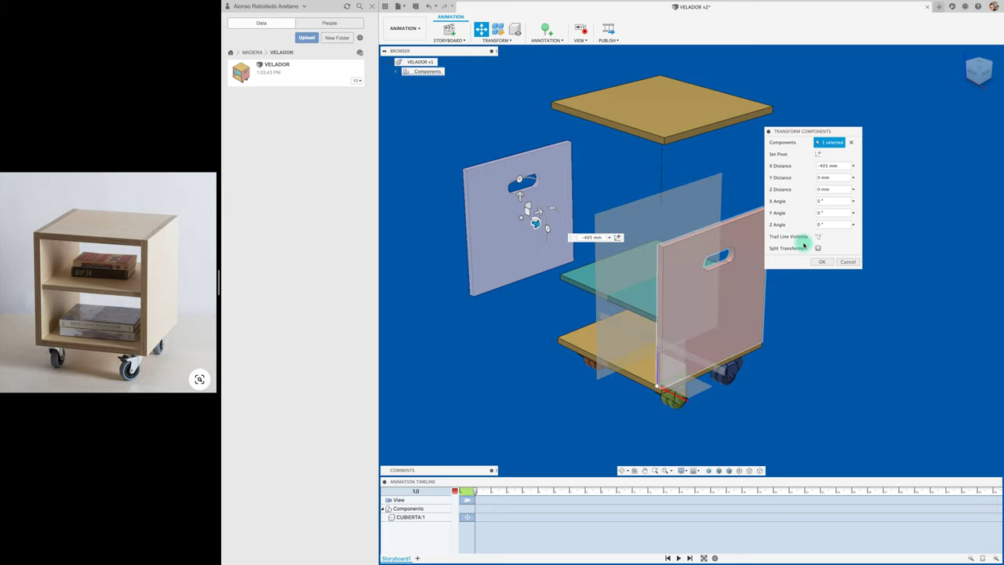
left_click(821, 262)
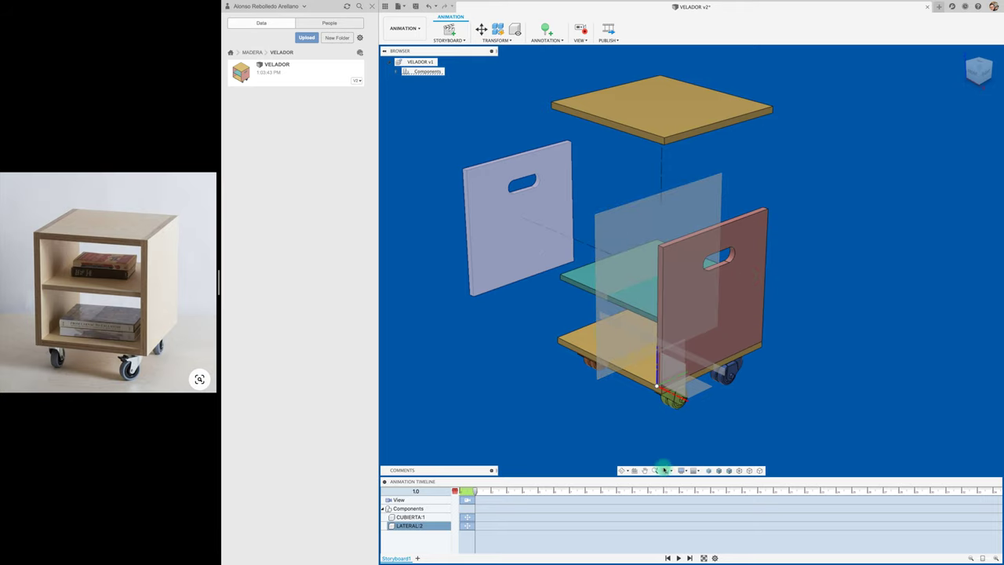
Step: Select all four casters and drop them below the base to Y -460 mm
left_click(661, 415)
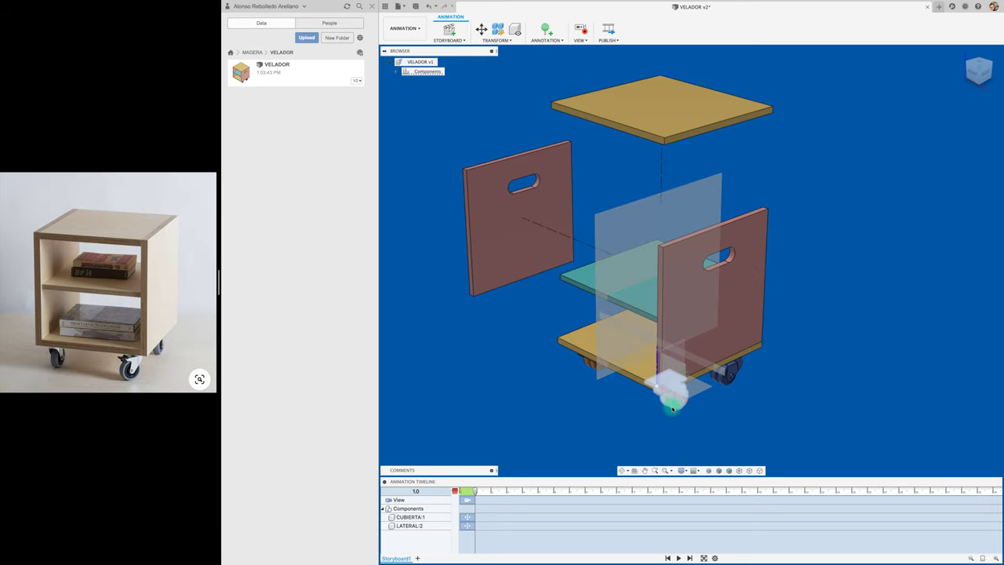
left_click(672, 409)
left_click(727, 362)
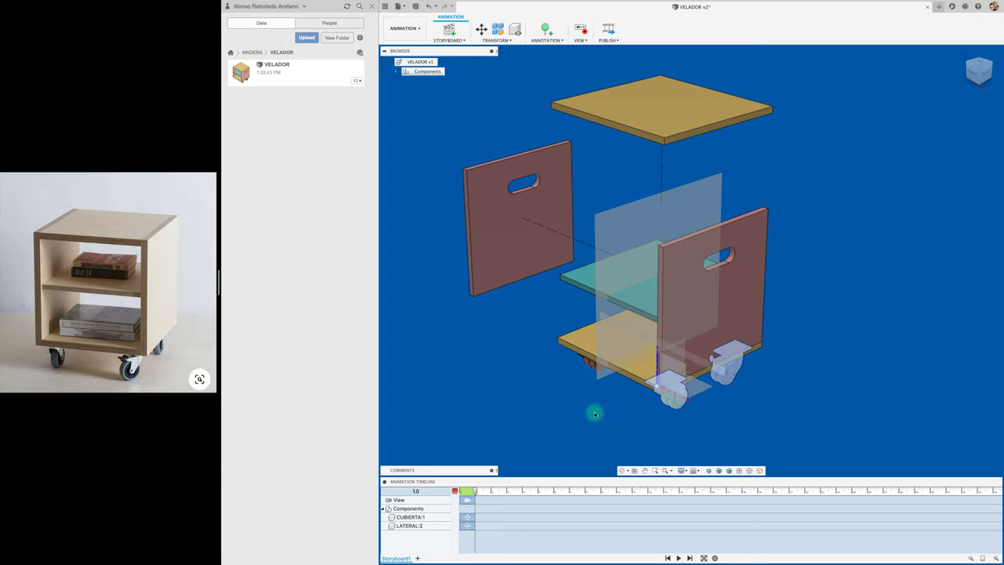
middle_click_drag(595, 414, 594, 414, "shift")
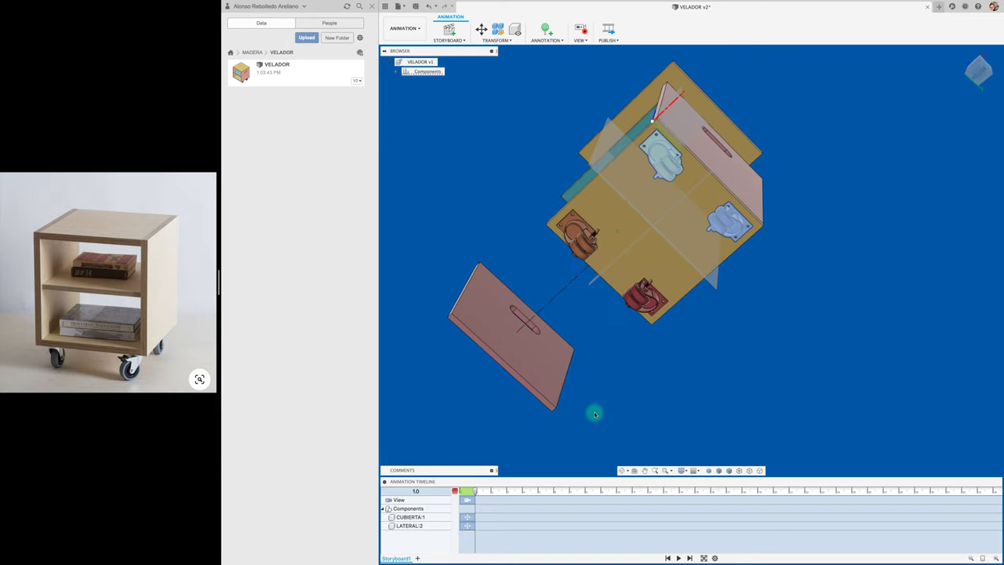
left_click(642, 298)
left_click(577, 236)
key("F6")
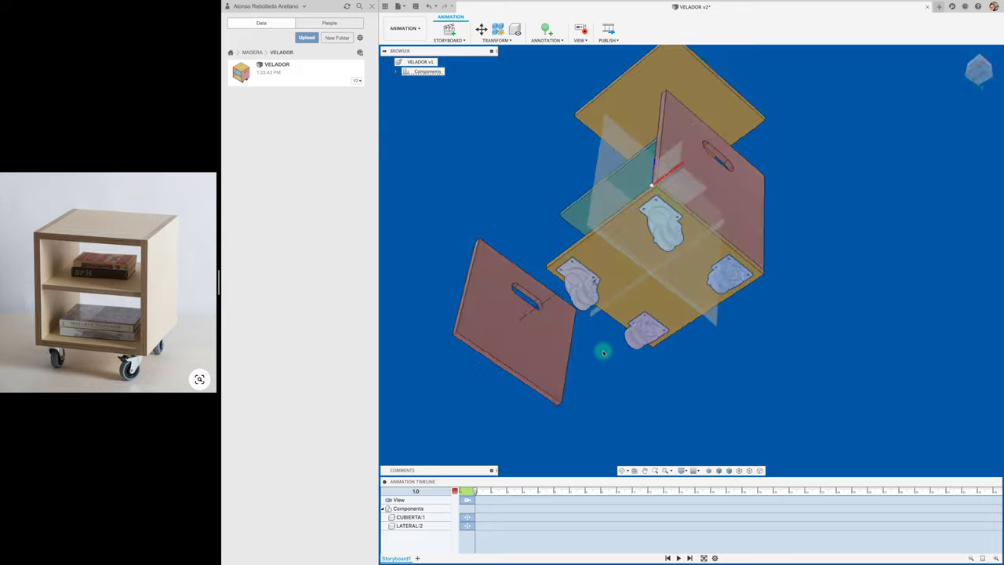
left_click(980, 73)
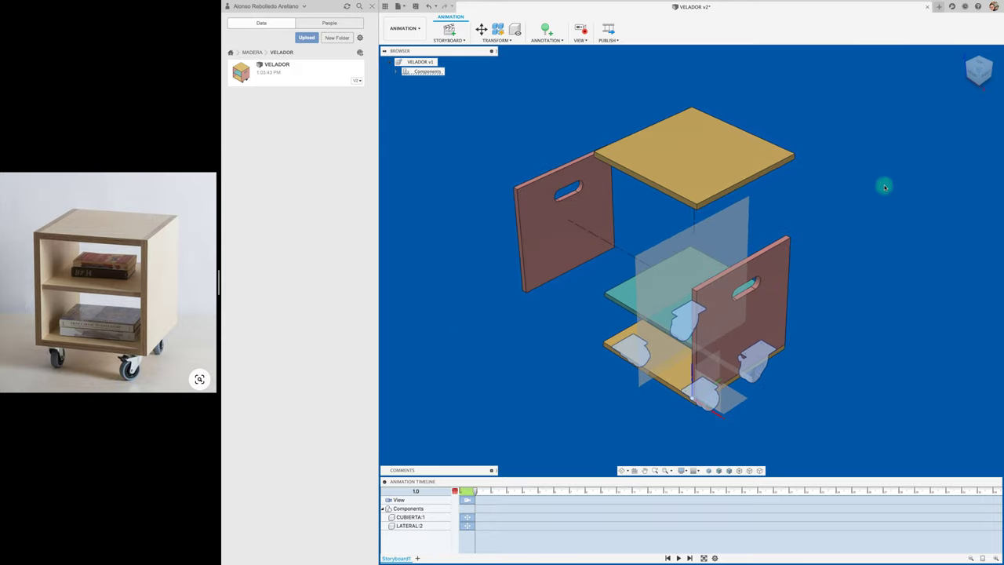
key("m")
mouse_move(612, 333)
left_mouse_down()
mouse_move(633, 361)
mouse_move(634, 436)
left_mouse_up()
middle_click_drag(583, 354, 553, 294)
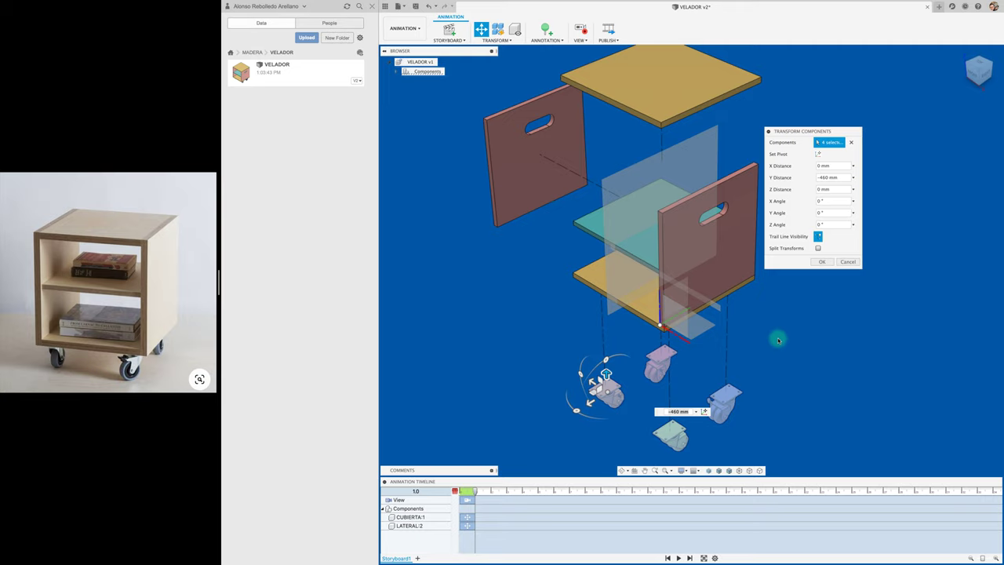
left_click(822, 262)
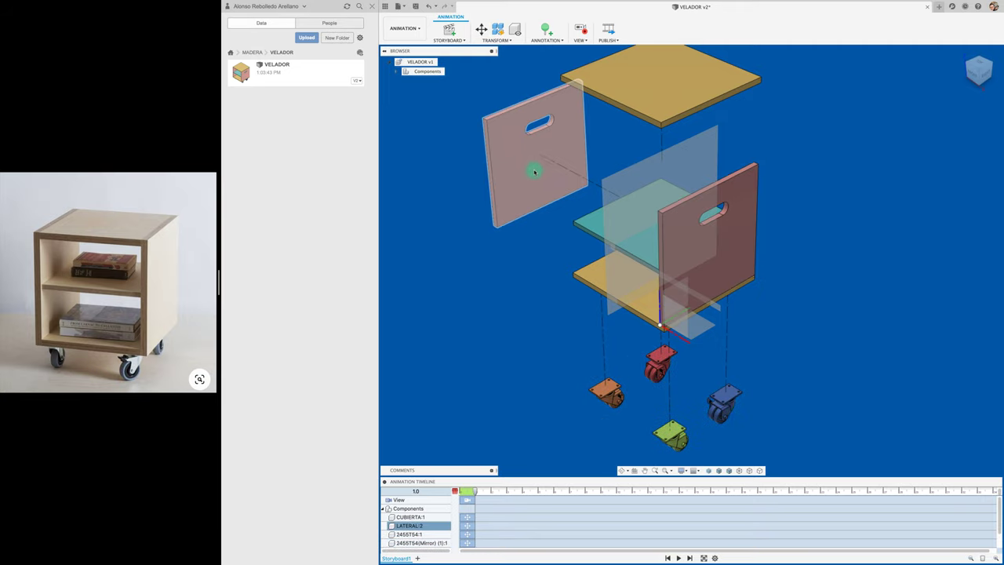
Step: Slide the middle shelf out to Y -406 mm
key("m")
left_click(595, 231)
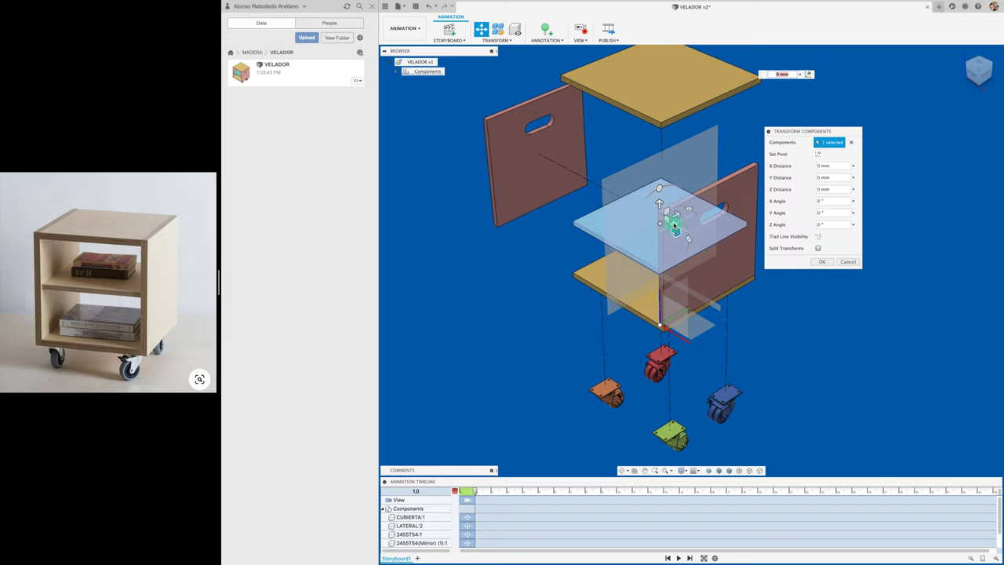
left_click_drag(676, 217, 578, 266)
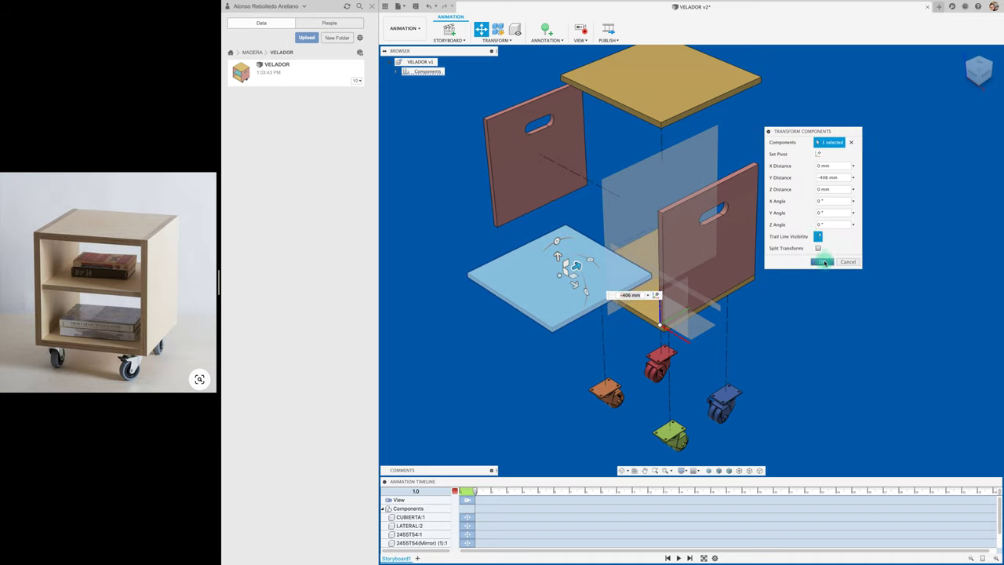
left_click(824, 263)
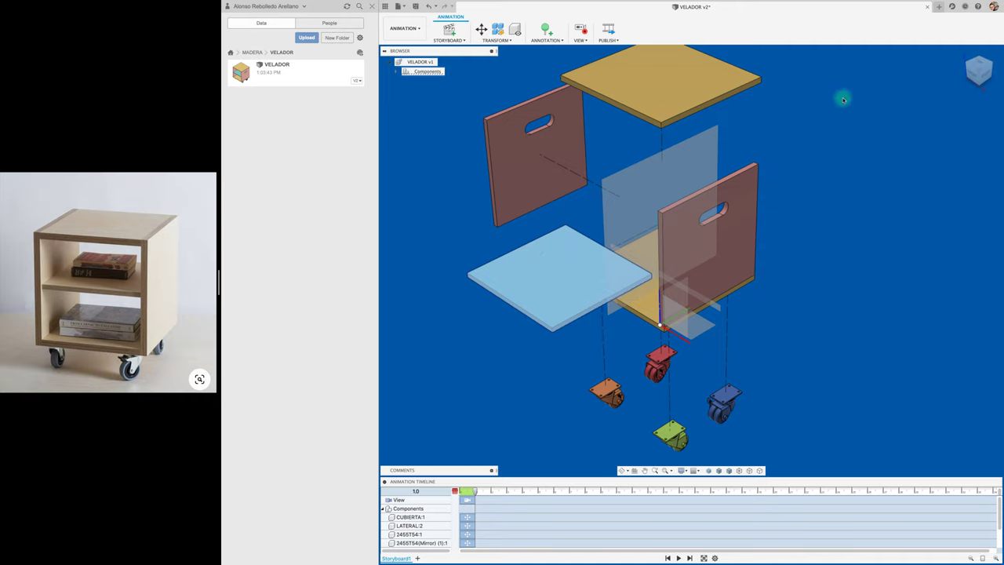
left_click(416, 6)
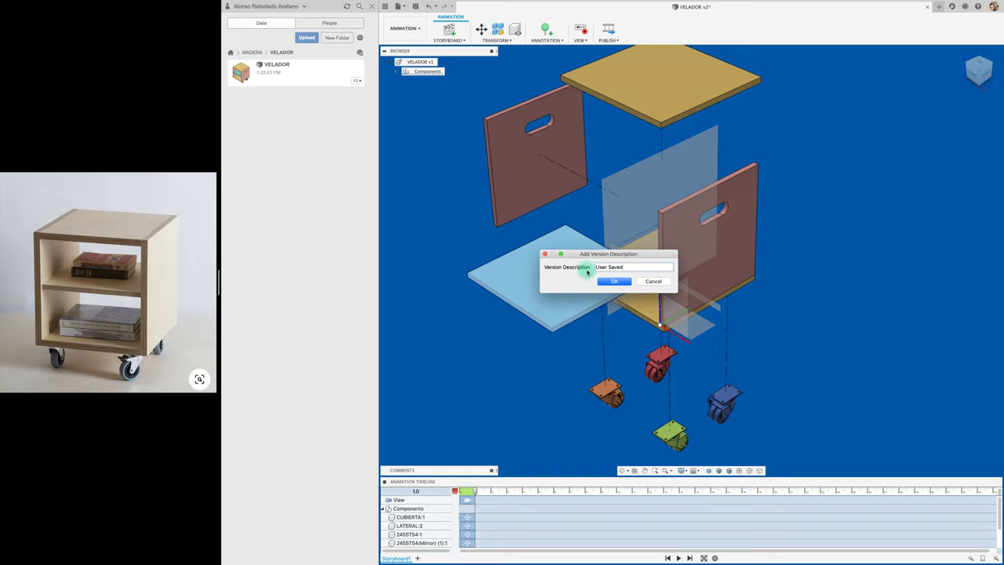
Step: Keep the 'User Saved' description and save as VELADOR v3
left_click(617, 282)
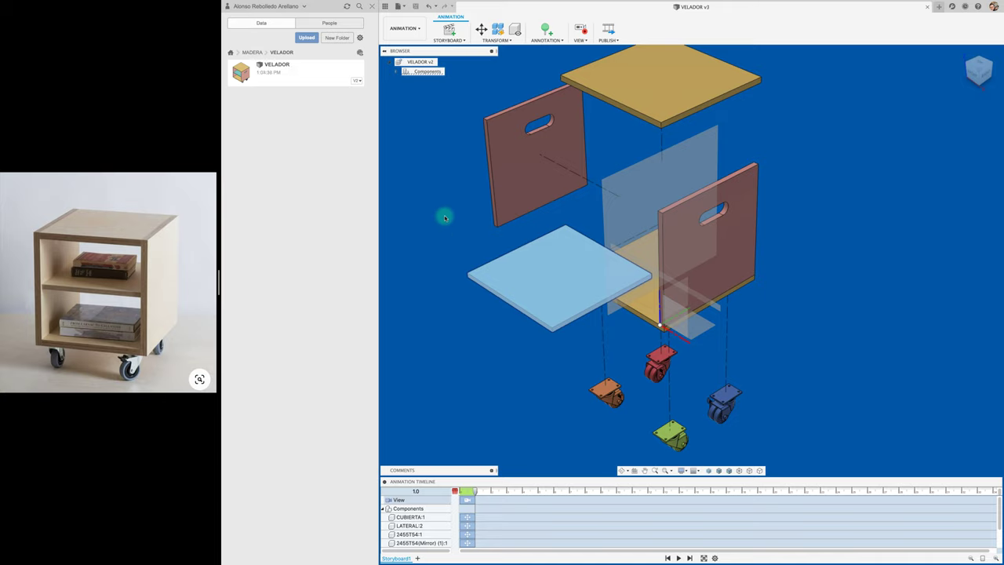
Step: Create a drawing from the design on an A2 sheet, keeping ISO and millimetres
left_click(415, 29)
mouse_move(400, 117)
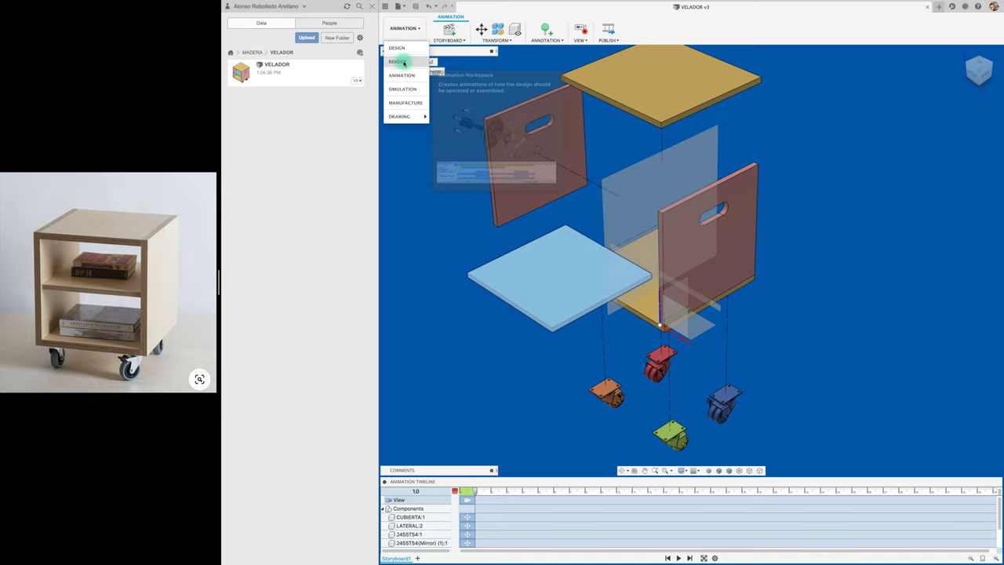
left_click(447, 116)
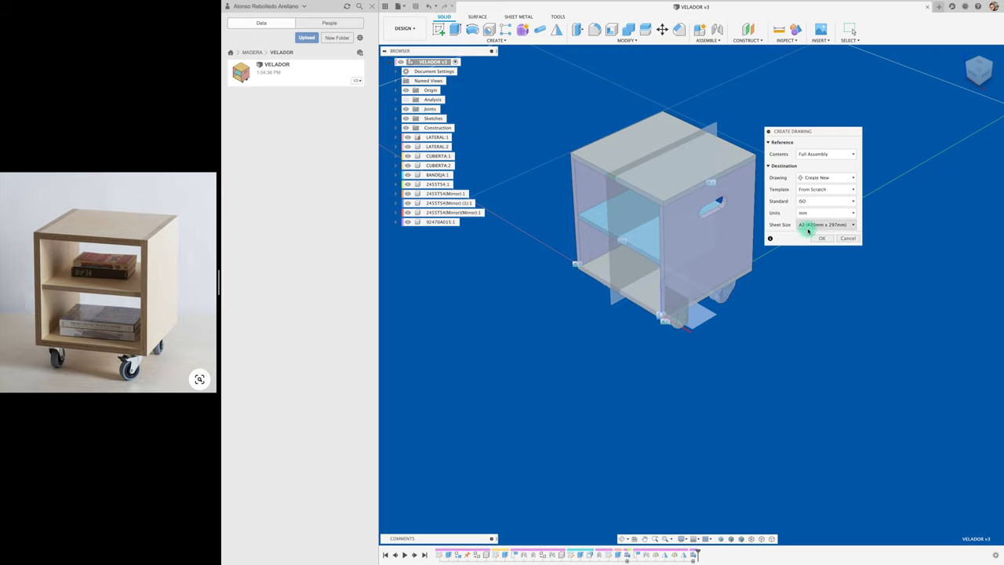
left_click(831, 226)
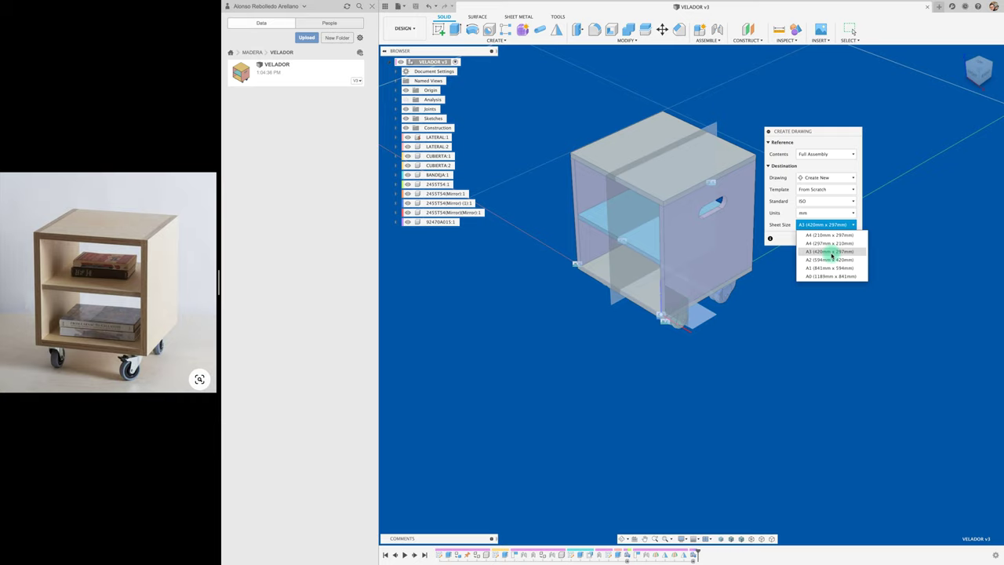
left_click(828, 263)
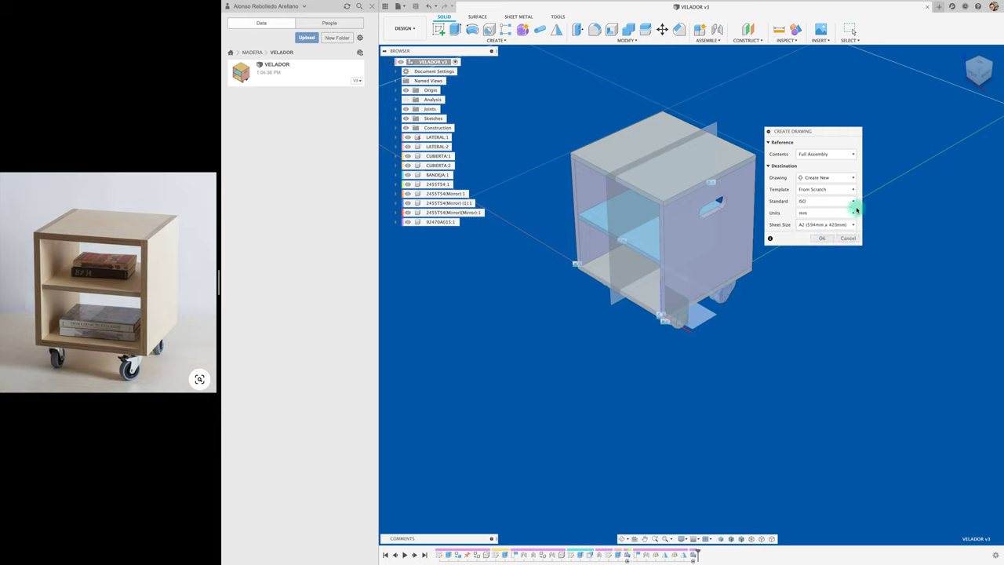
left_click(831, 203)
left_click(830, 203)
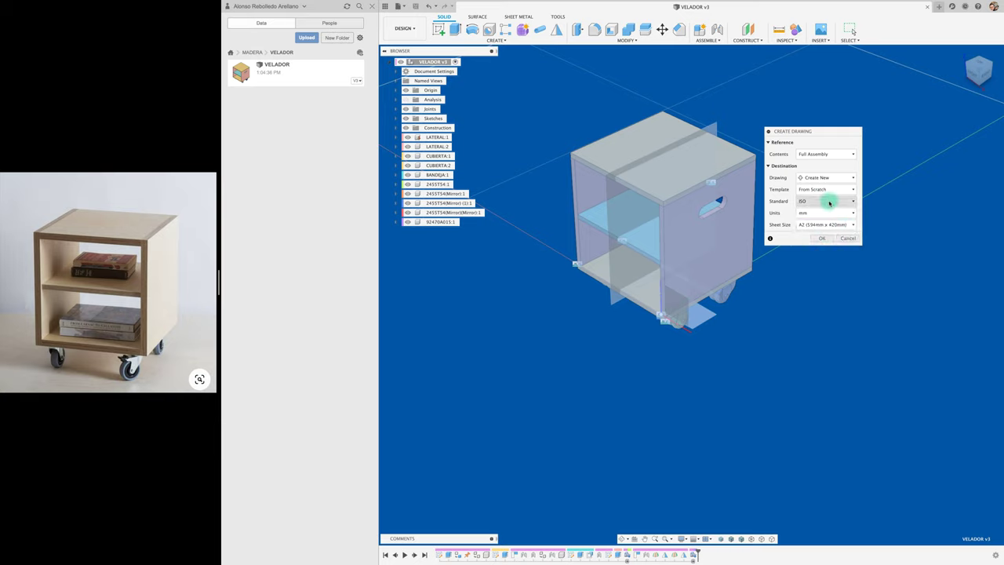
left_click(828, 203)
left_click(828, 202)
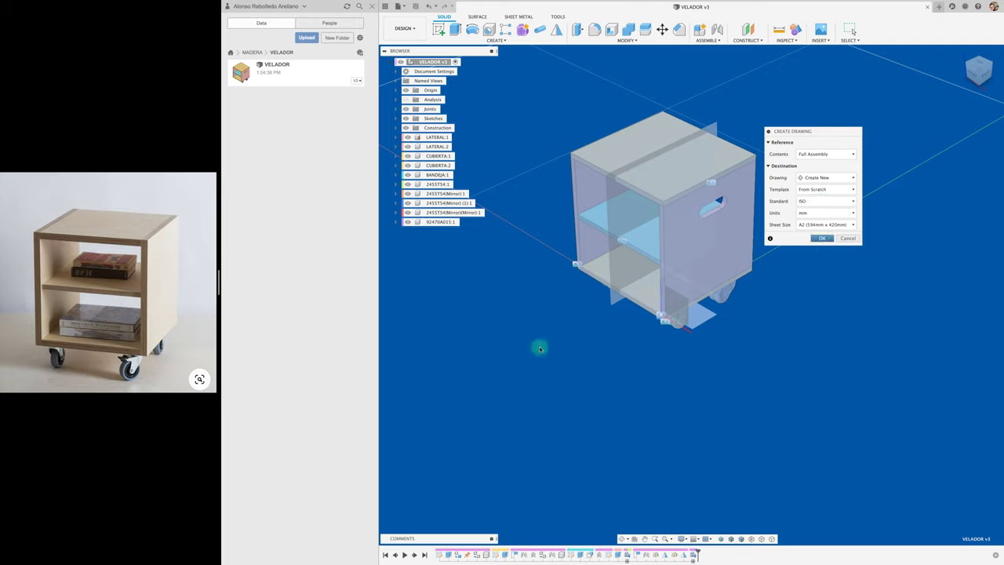
key("Return")
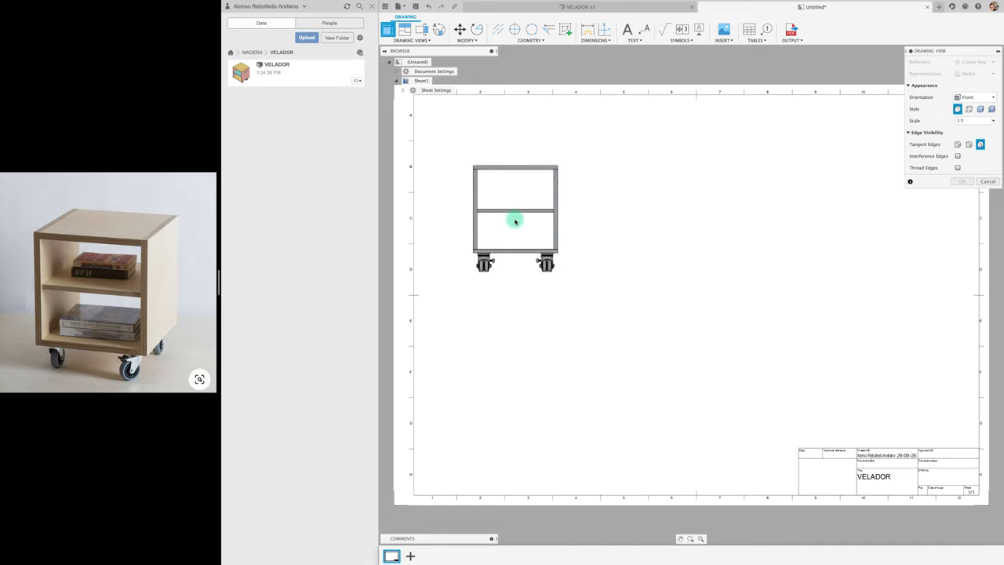
Step: Place the front base view of the nightstand on the sheet in Shaded style
left_click(514, 208)
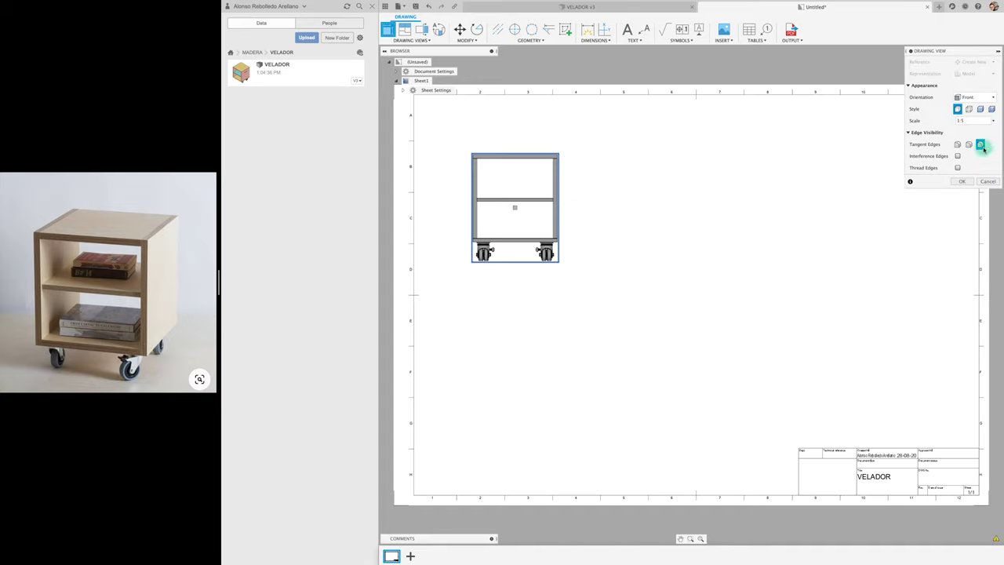
left_click(980, 109)
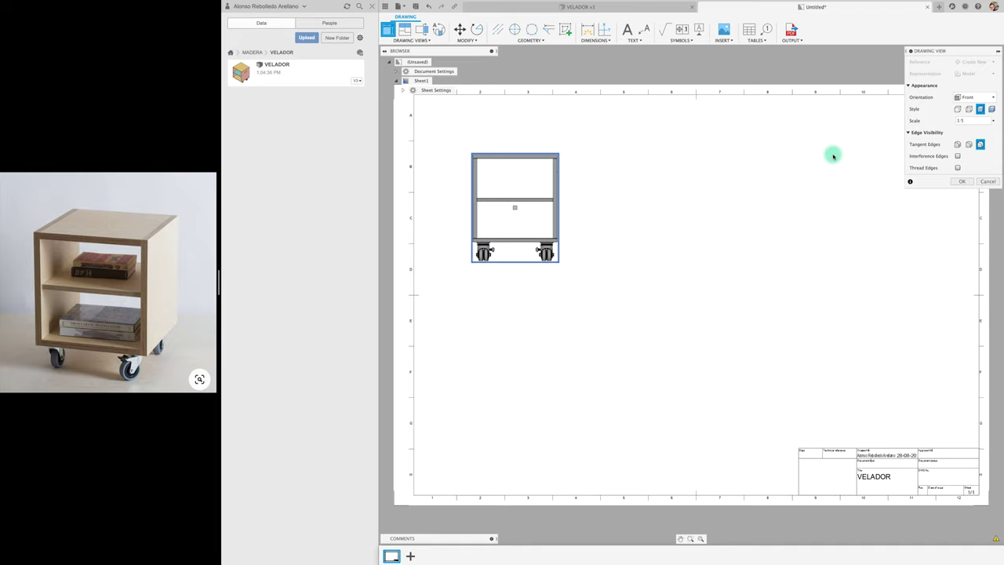
left_click(962, 181)
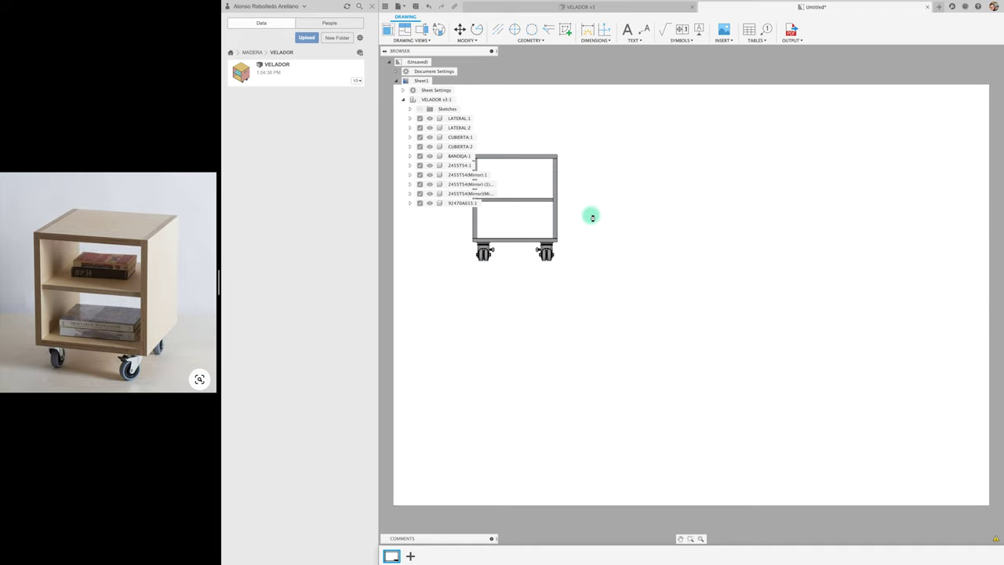
middle_click_drag(591, 215, 654, 217)
scroll(587, 251, "up", 2)
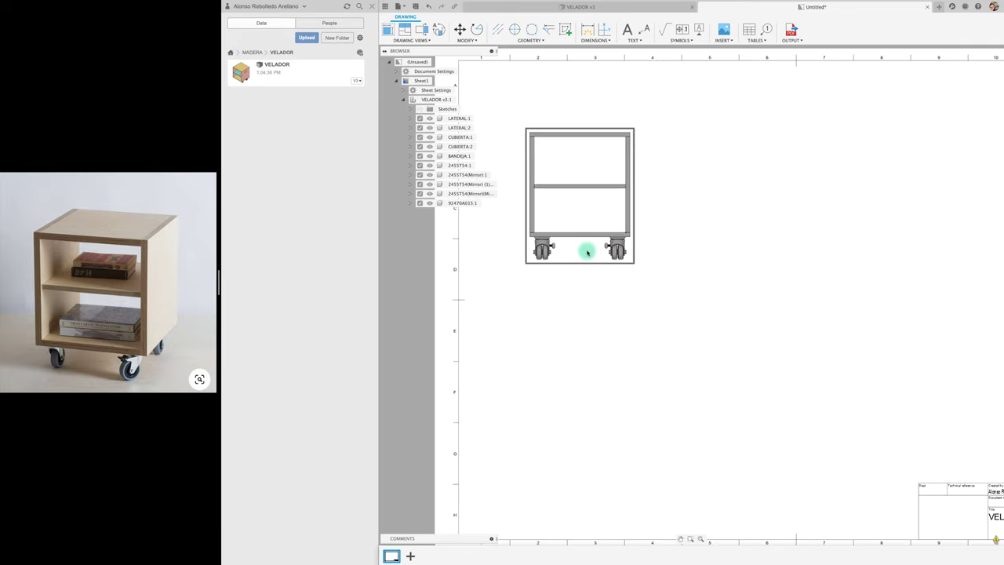
Step: Switch Fusion 360's job status to Working Offline, then select the front view
left_click(976, 6)
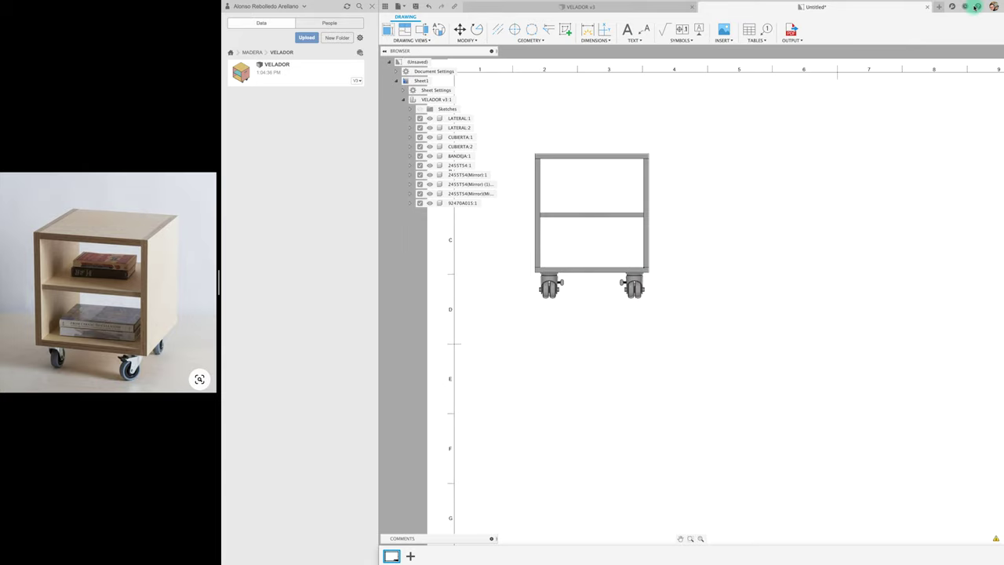
left_click(965, 6)
left_click(867, 34)
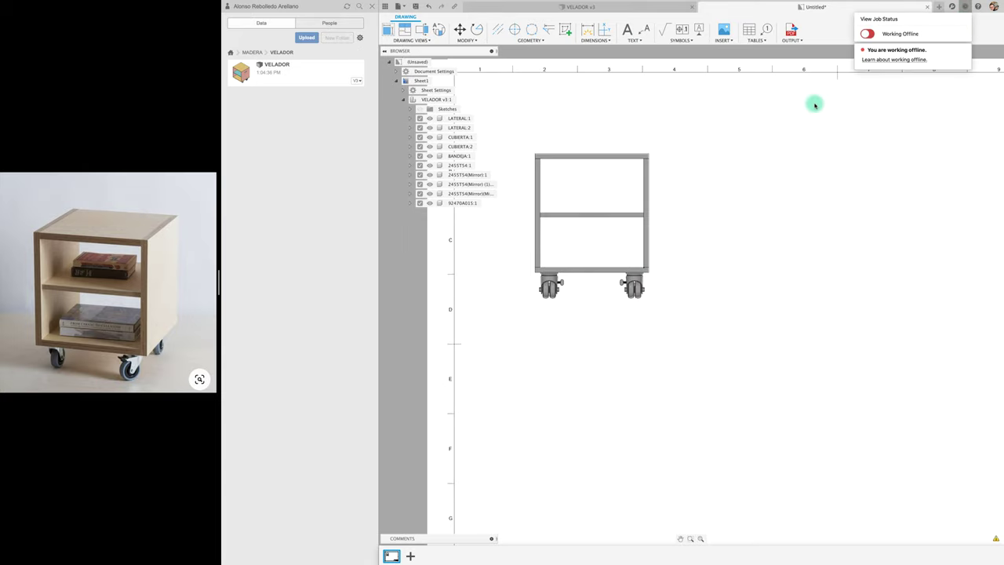
middle_click_drag(681, 188, 717, 204)
left_click(670, 167)
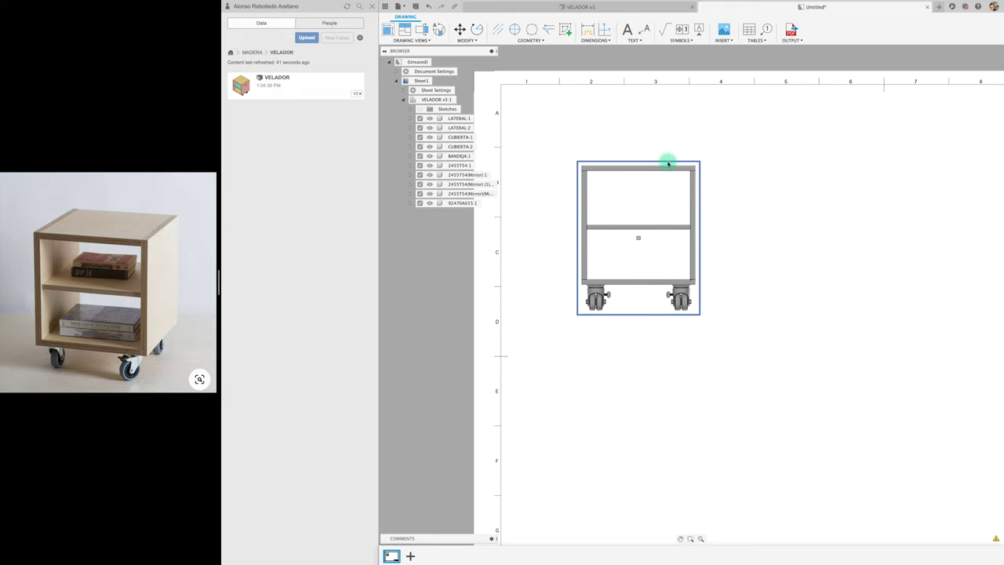
scroll(664, 166, "down", 2)
scroll(664, 166, "down", 2)
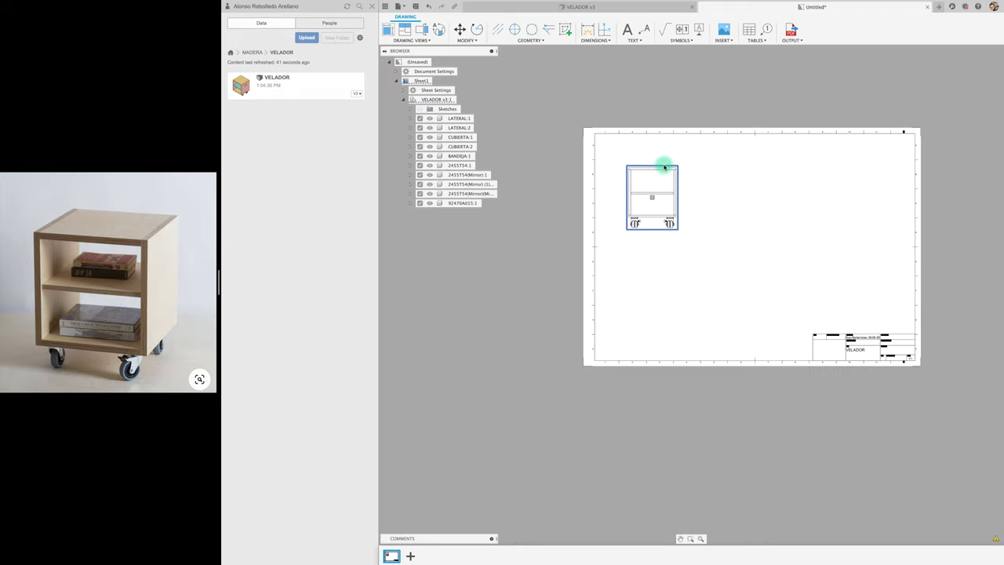
scroll(677, 172, "up", 1)
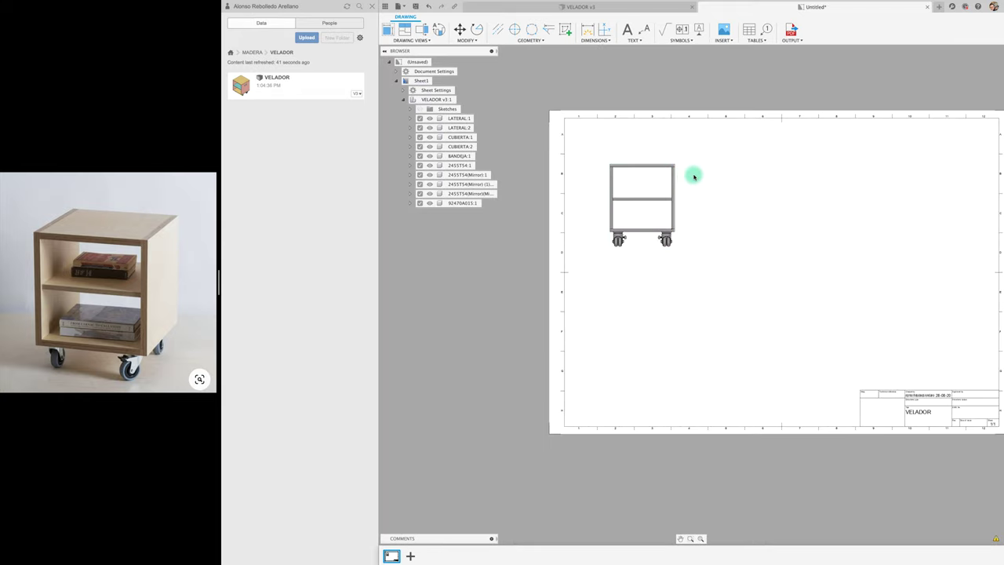
Step: Set the front view scale to 1:4, adjust tangent edges, and enable Interference Edges
double_click(678, 183)
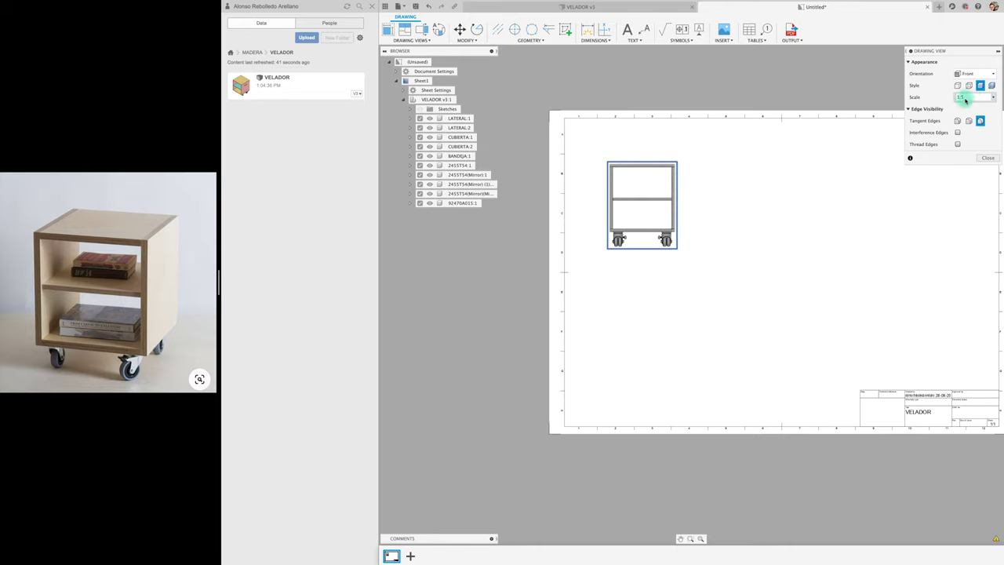
left_click(997, 98)
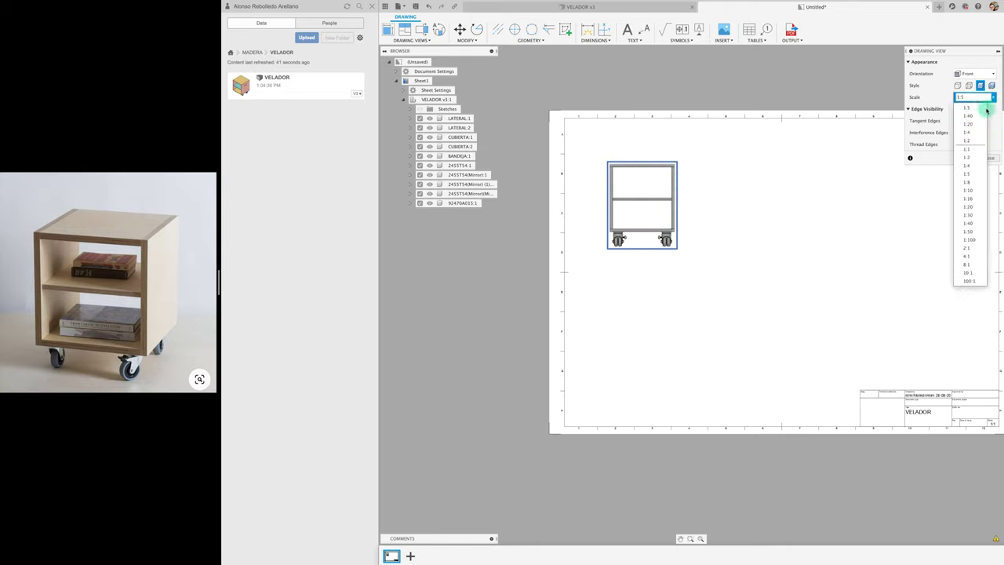
left_click(980, 133)
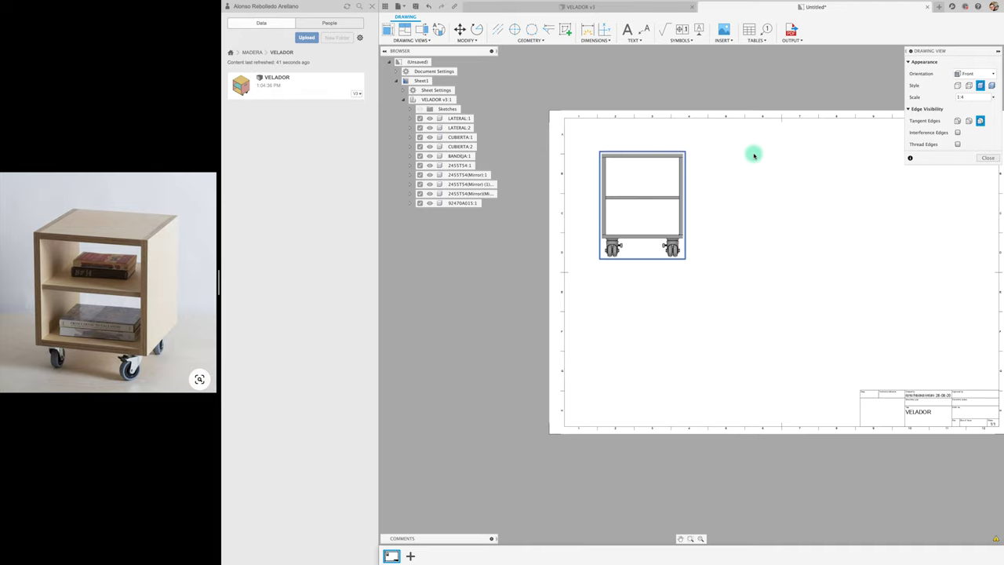
left_click(996, 98)
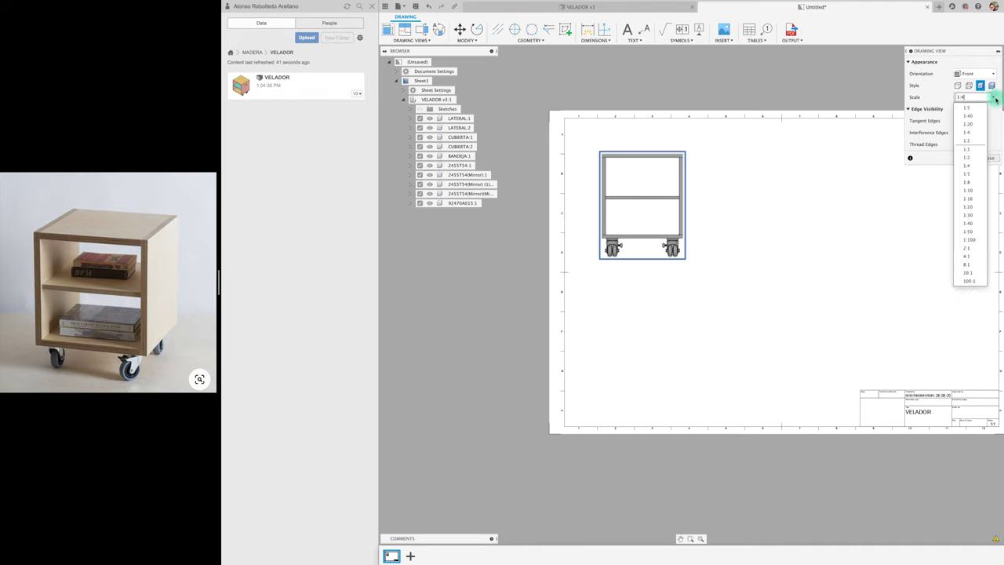
left_click(997, 98)
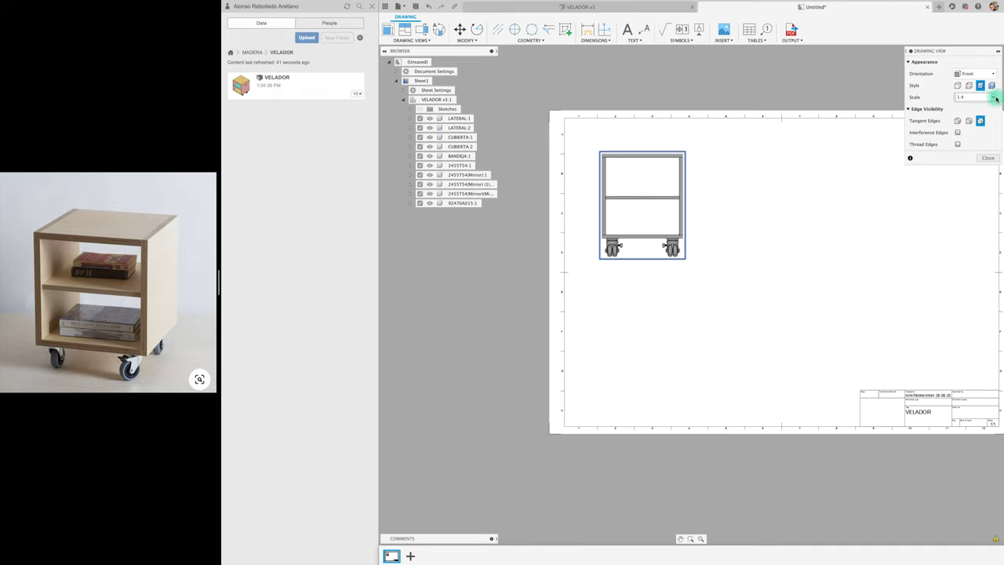
left_click(960, 121)
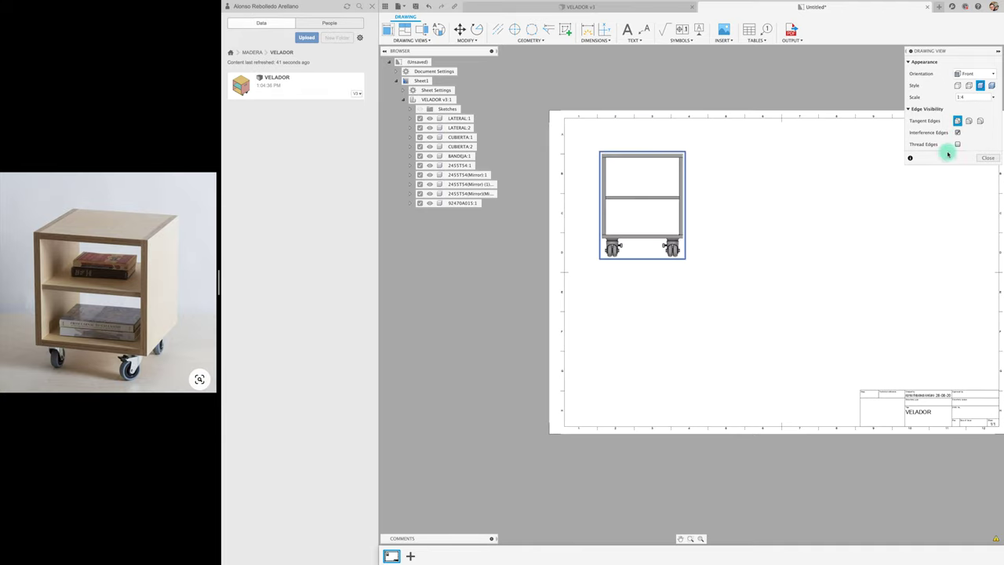
left_click(987, 158)
scroll(688, 199, "up", 3)
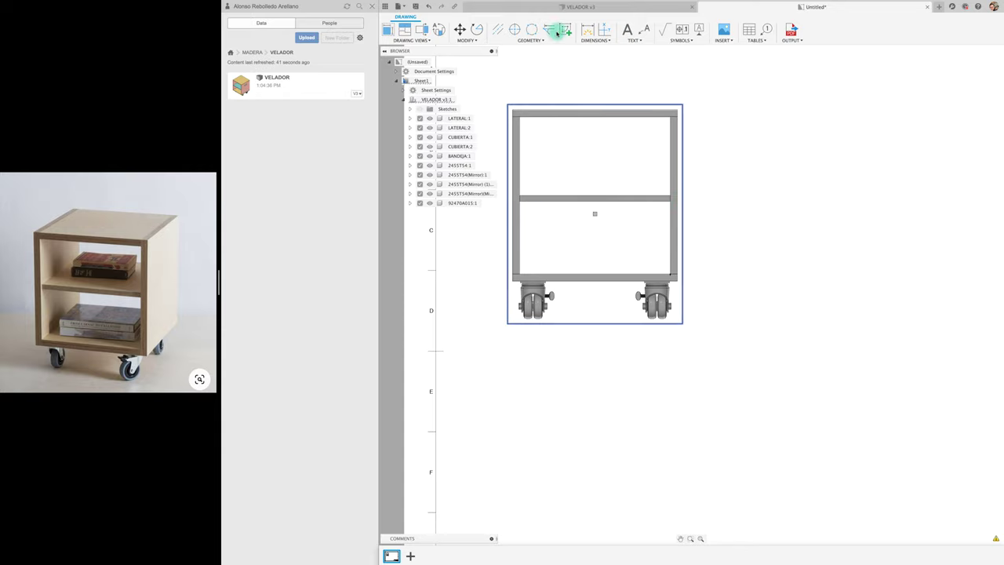
Step: Add a centerline between the cabinet sides in the front view
left_click(498, 29)
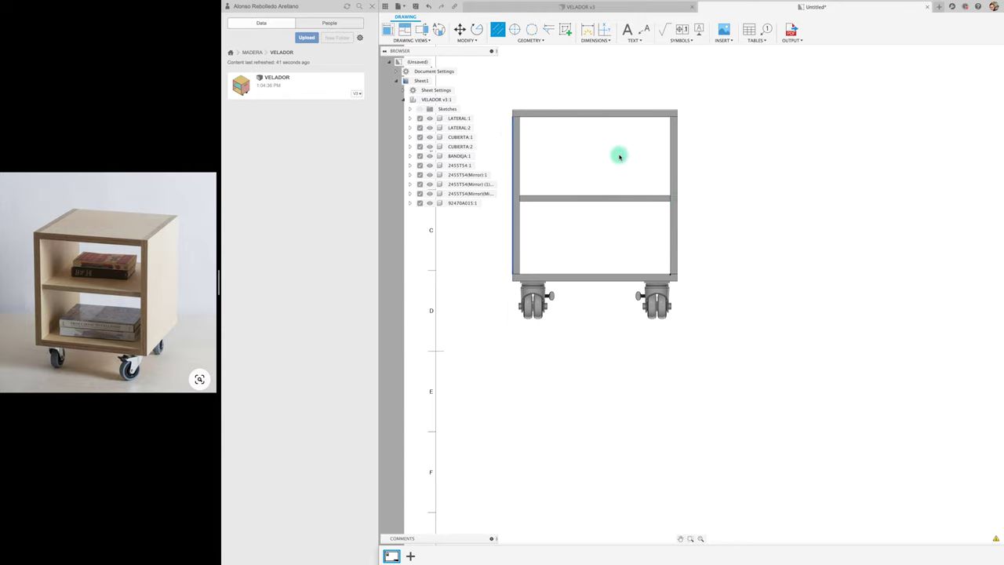
left_click(680, 163)
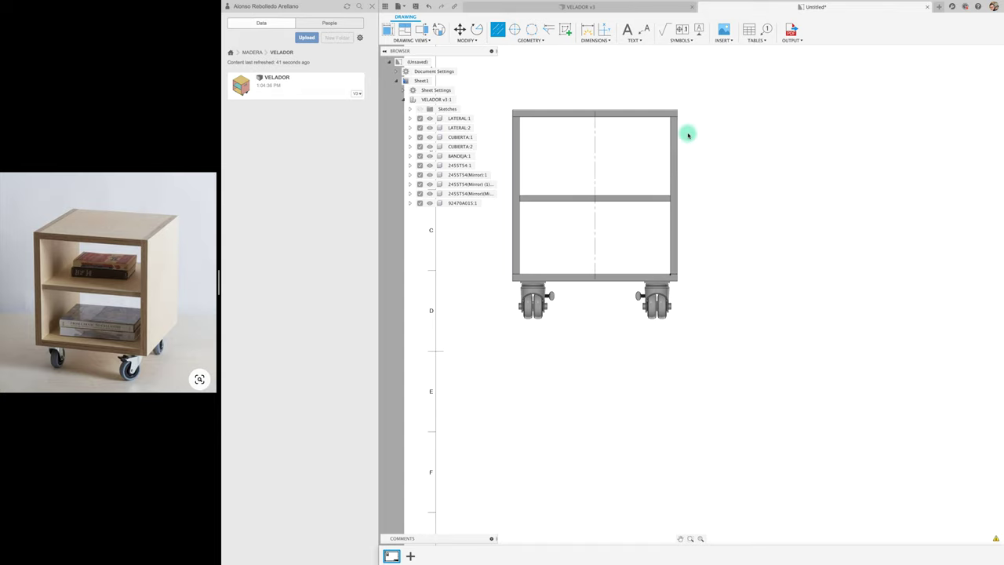
scroll(688, 135, "down", 2)
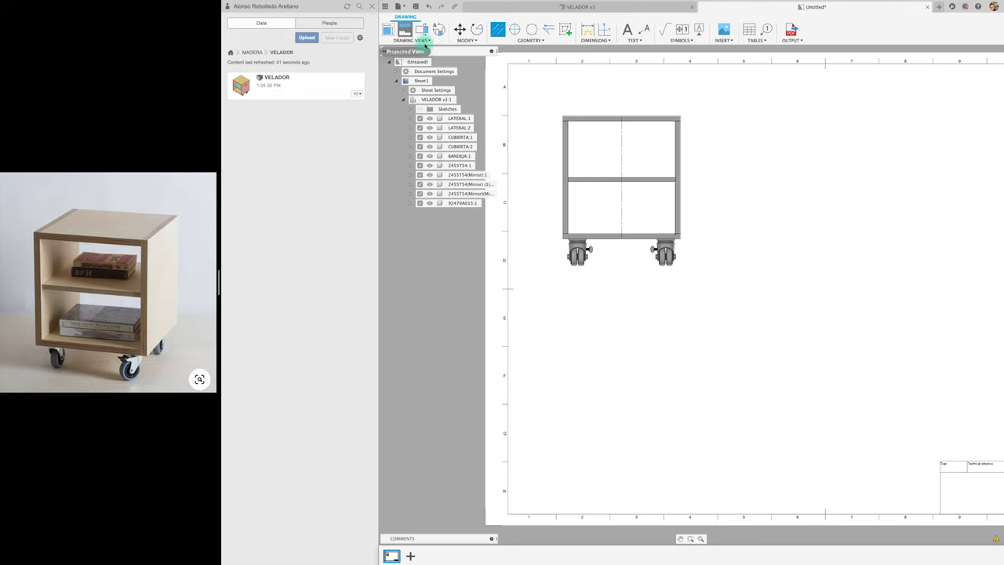
Step: Project a side view to the right of the front view and start saving the drawing
left_click(665, 171)
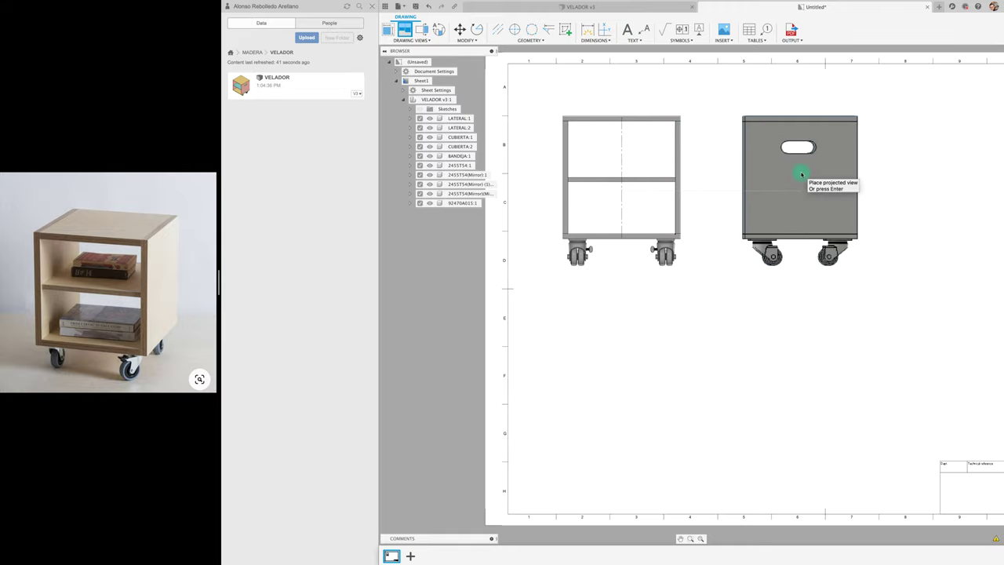
left_click(802, 173)
key("Return")
scroll(699, 247, "down", 5)
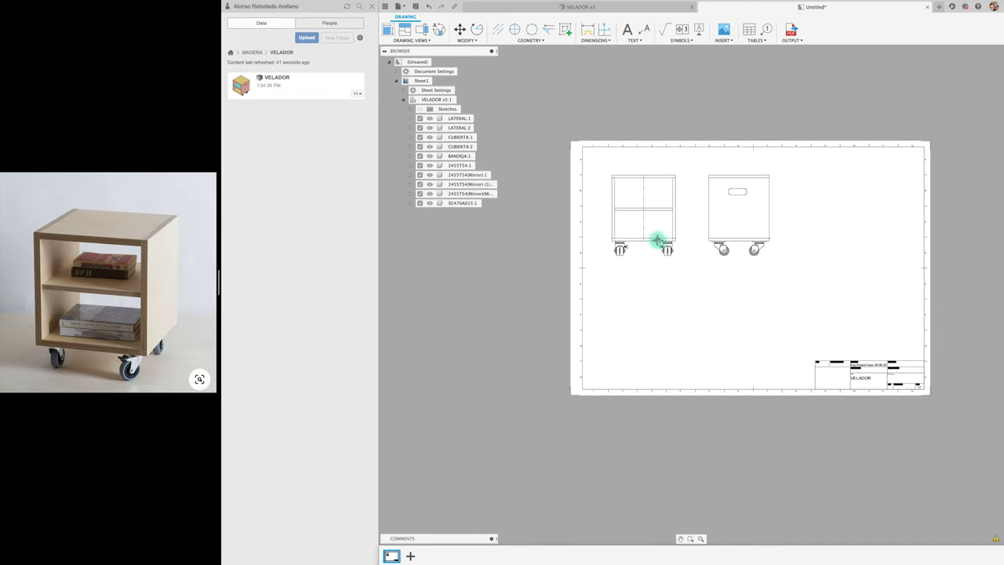
scroll(656, 241, "up", 2)
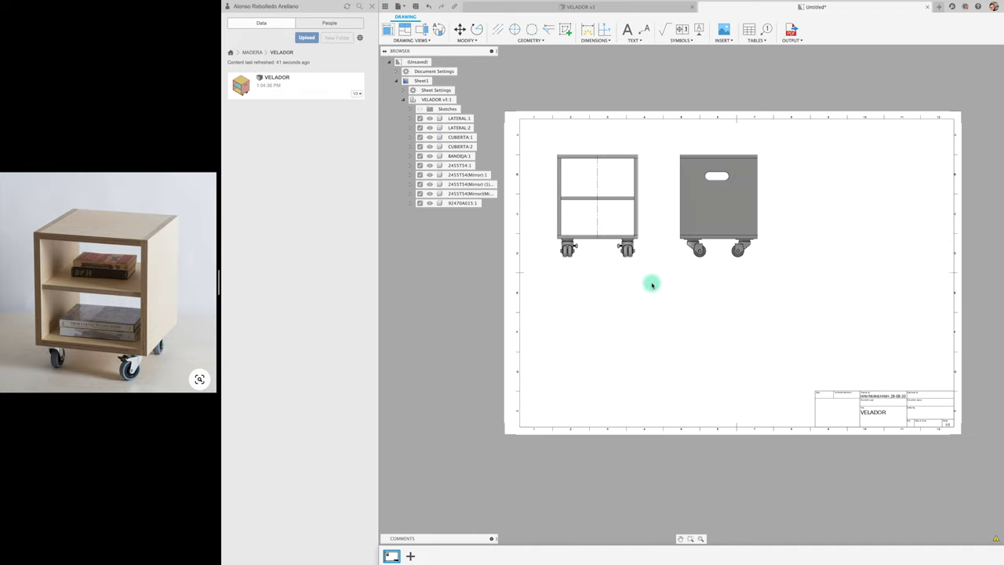
left_click(416, 7)
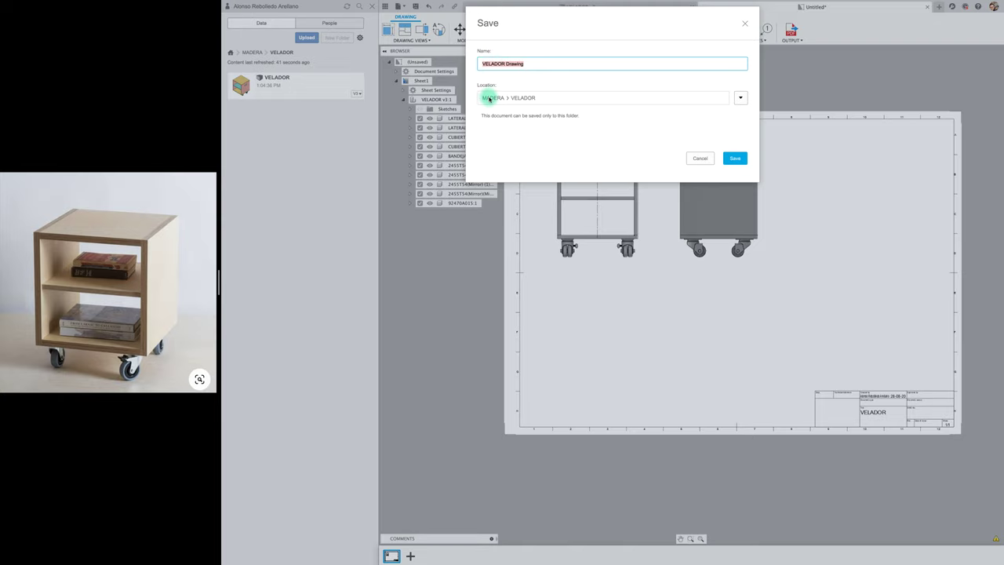
Step: Save the drawing as VELADOR Drawing and return to the VELADOR v3 design
left_click(735, 160)
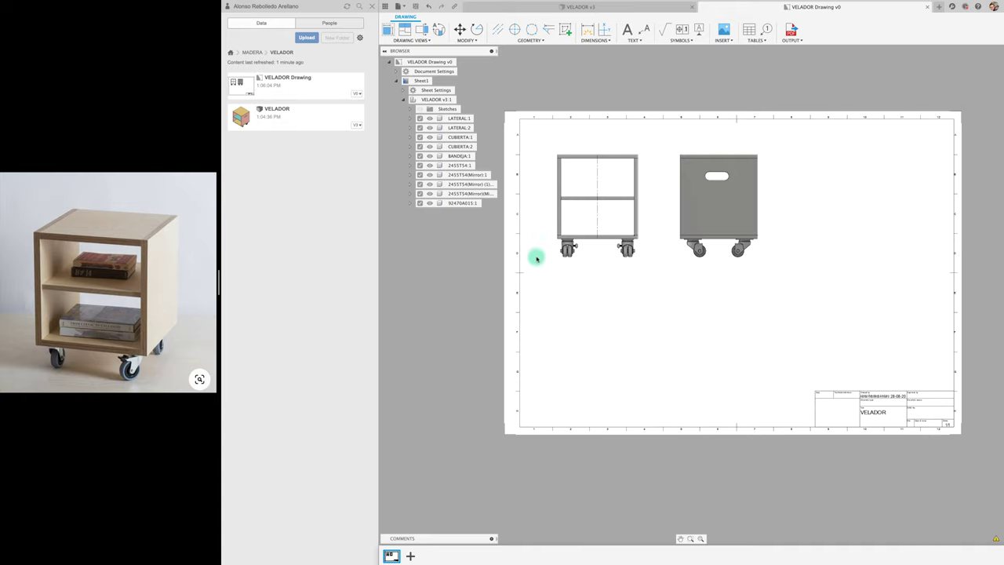
left_click(594, 7)
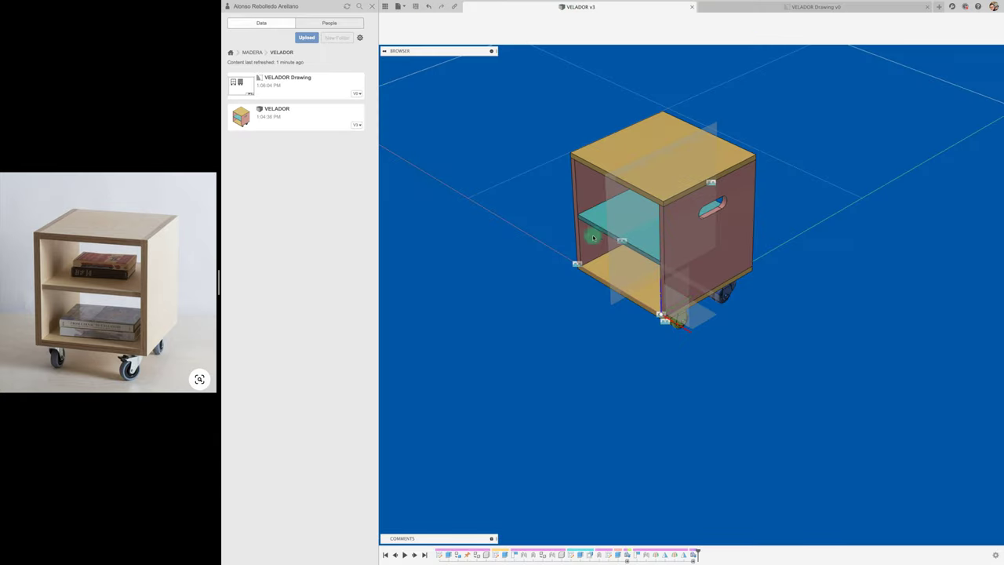
middle_click_drag(551, 283, 505, 268, "shift")
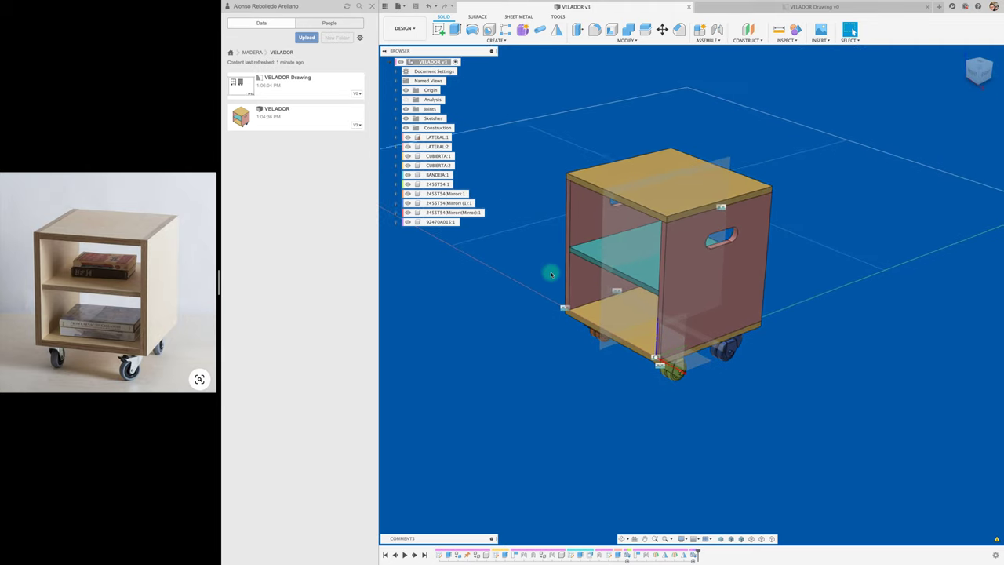
Step: Bring Fusion 360 back in front and make its window full screen
left_click(220, 276)
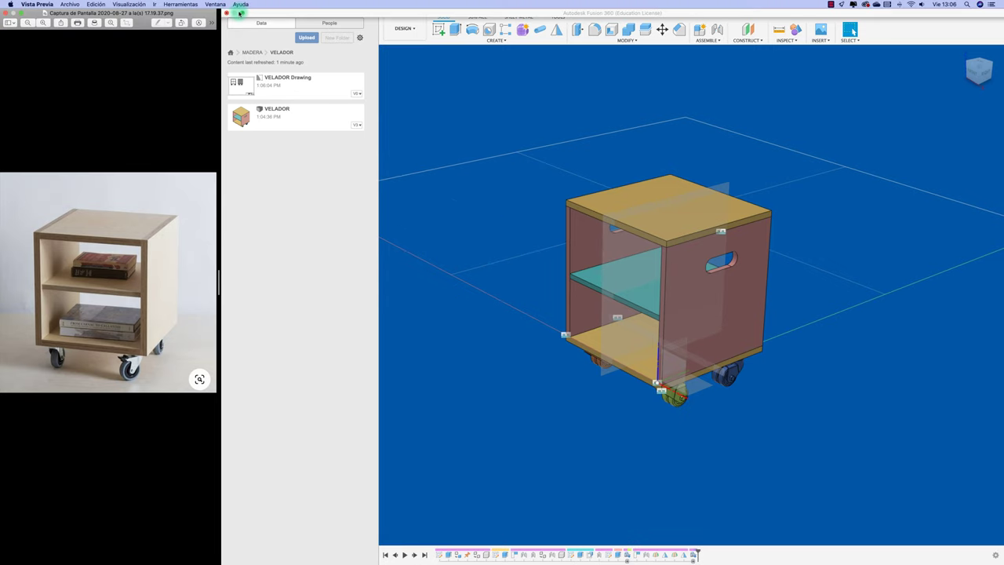
left_click(242, 12)
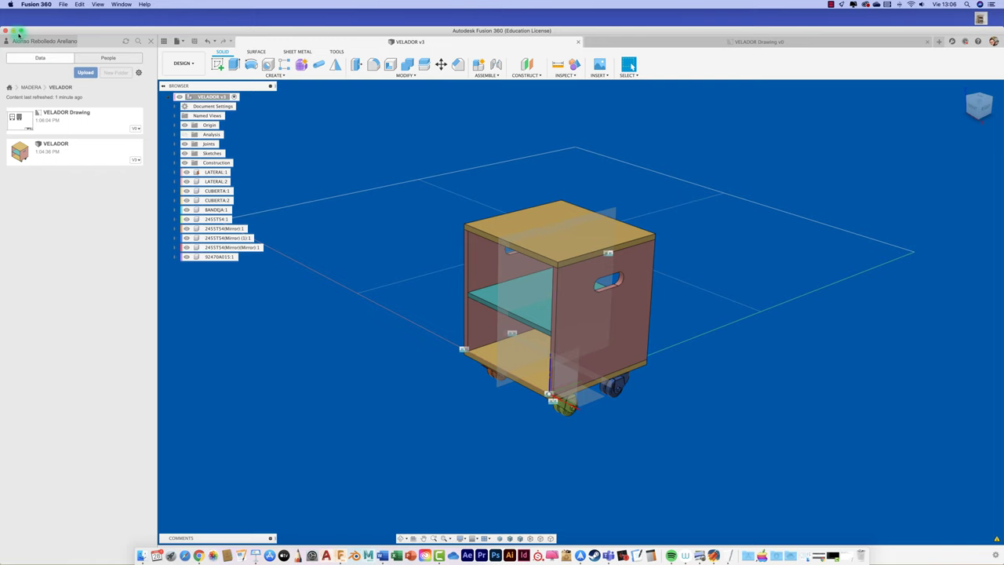
left_click(20, 31)
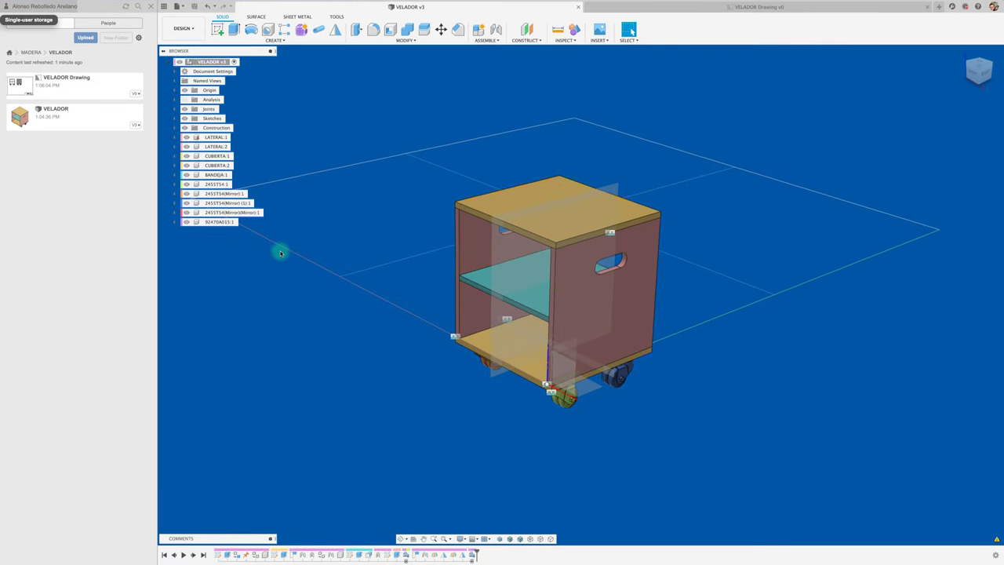
Step: Hide component colours and browse to Wood (Solid) > Unfinished appearances
key("shift+n")
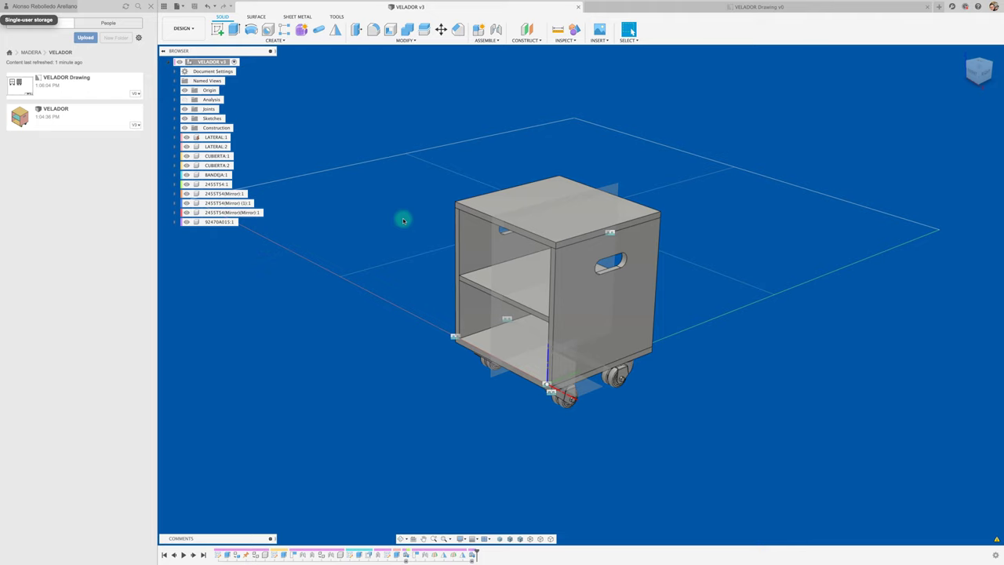
key("a")
left_click_drag(901, 102, 792, 55)
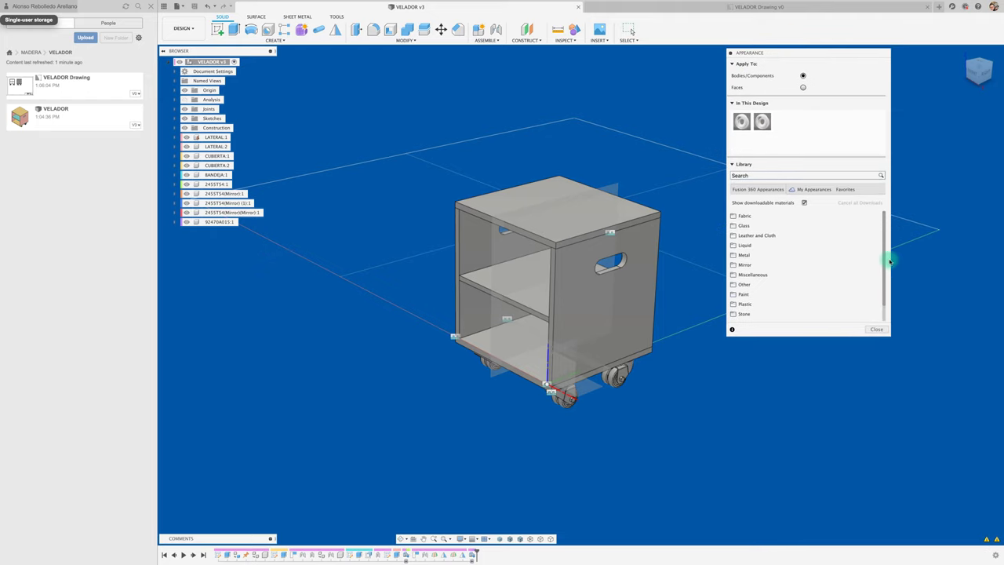
left_click_drag(884, 259, 886, 291)
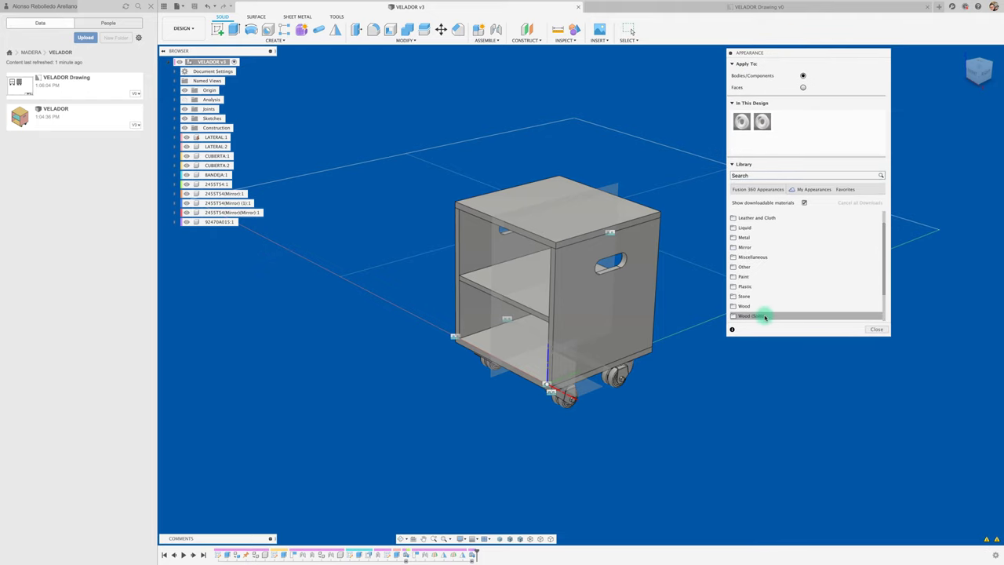
left_click(766, 316)
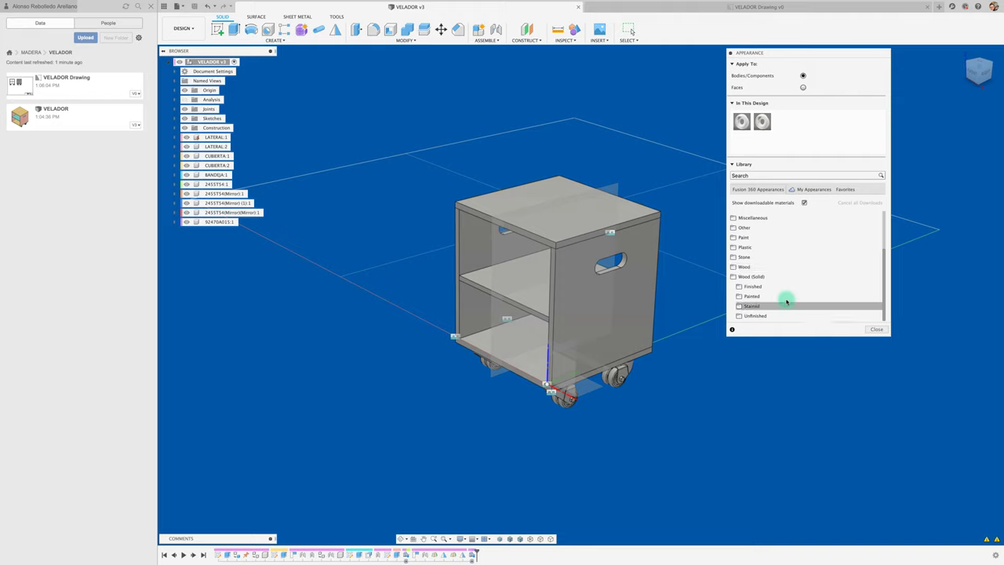
left_click(798, 296)
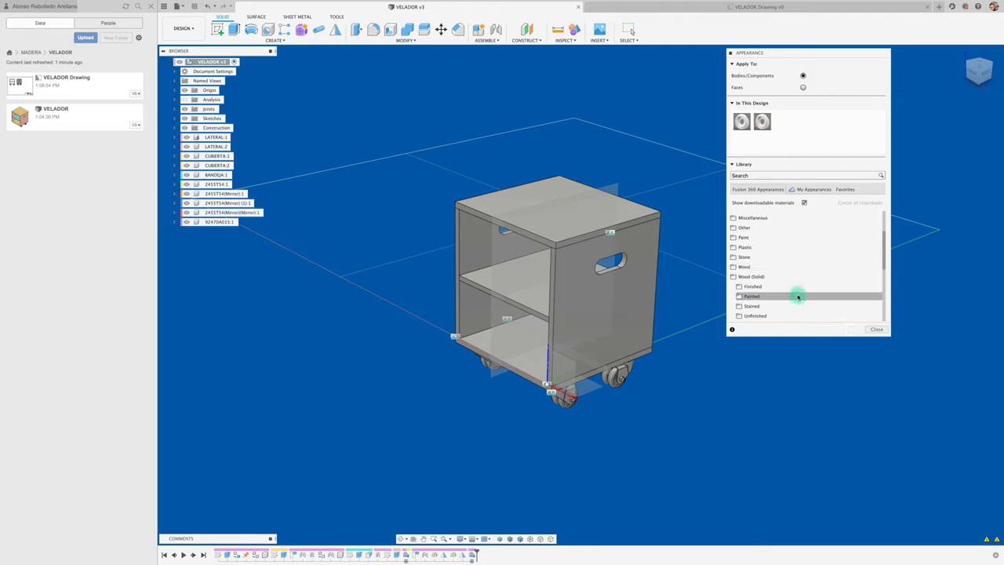
scroll(796, 295, "down", 3)
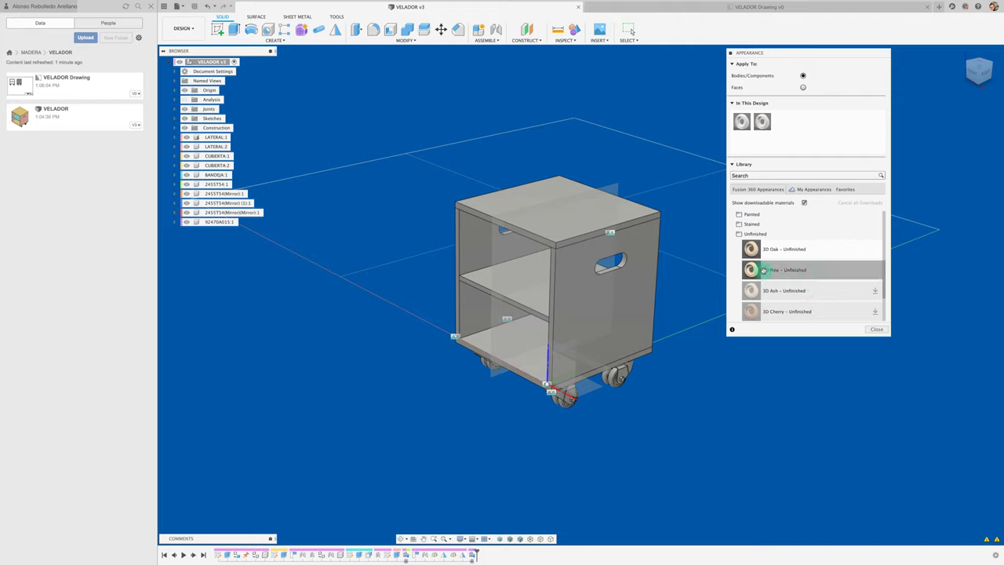
Step: Apply 3D Pine to the whole nightstand, removing the bodies' previous appearances
left_click_drag(762, 270, 647, 194)
left_click_drag(763, 126, 641, 285)
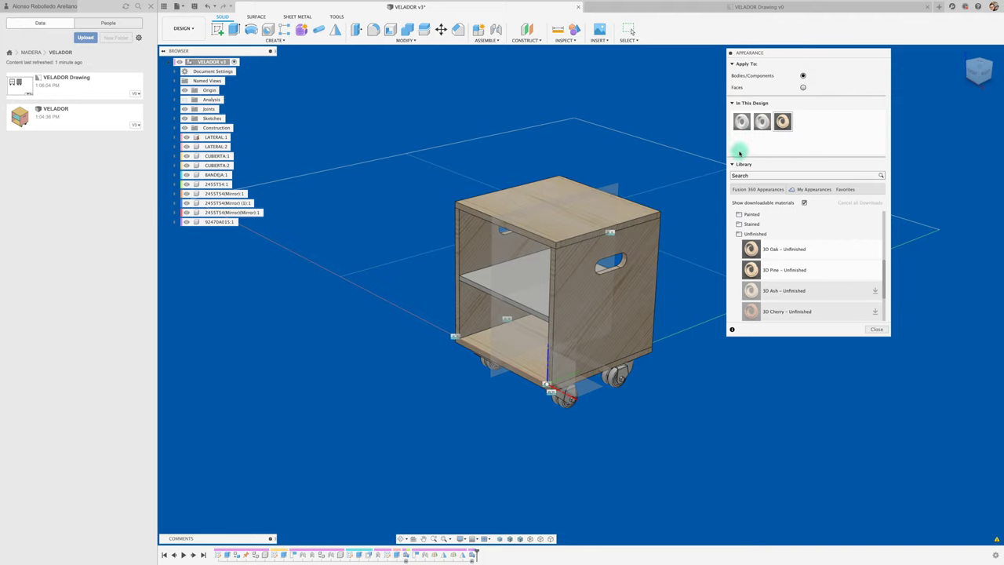
mouse_move(765, 125)
left_mouse_down()
mouse_move(545, 293)
mouse_move(571, 298)
left_mouse_up()
left_click(522, 284)
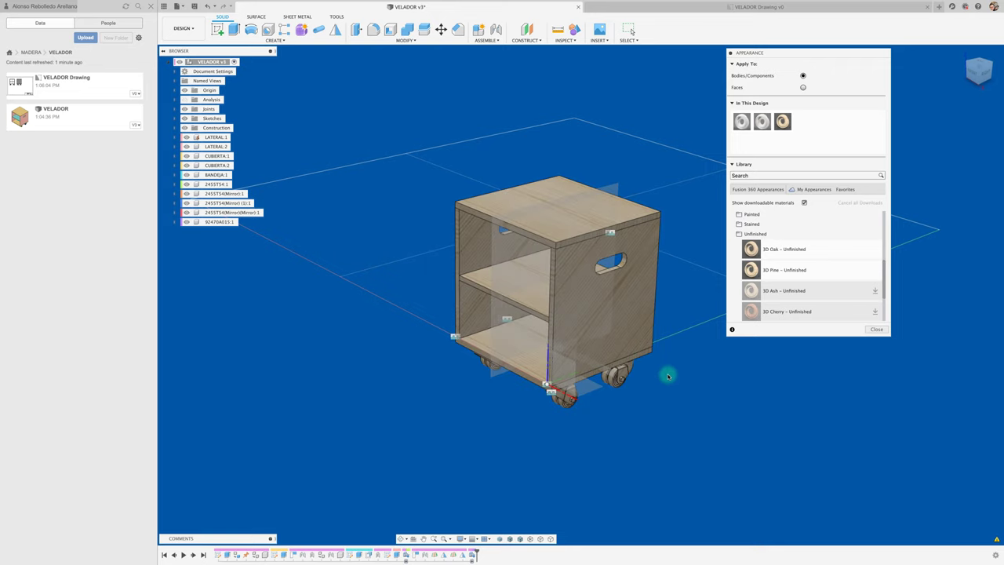
middle_click_drag(651, 399, 647, 403, "shift")
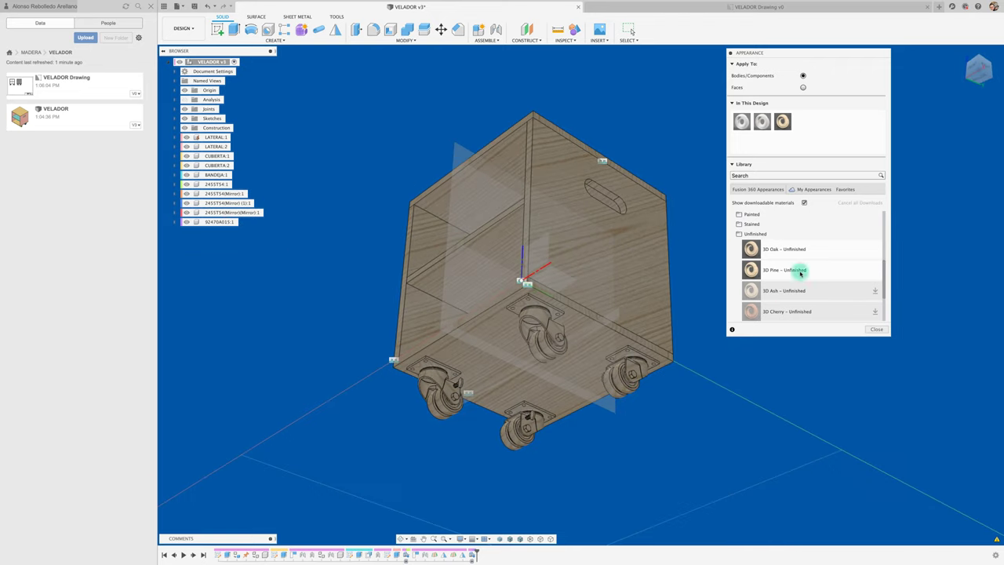
mouse_move(882, 279)
left_mouse_down()
mouse_move(888, 244)
mouse_move(770, 221)
left_mouse_up()
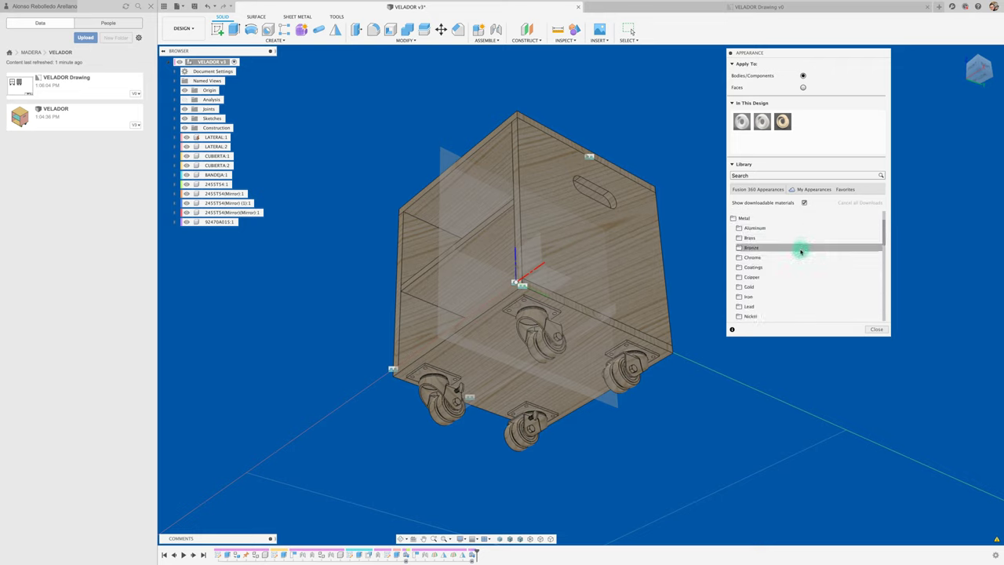
Step: Apply Aluminum Anodized Glossy (Blue) to the caster brackets
left_click(752, 228)
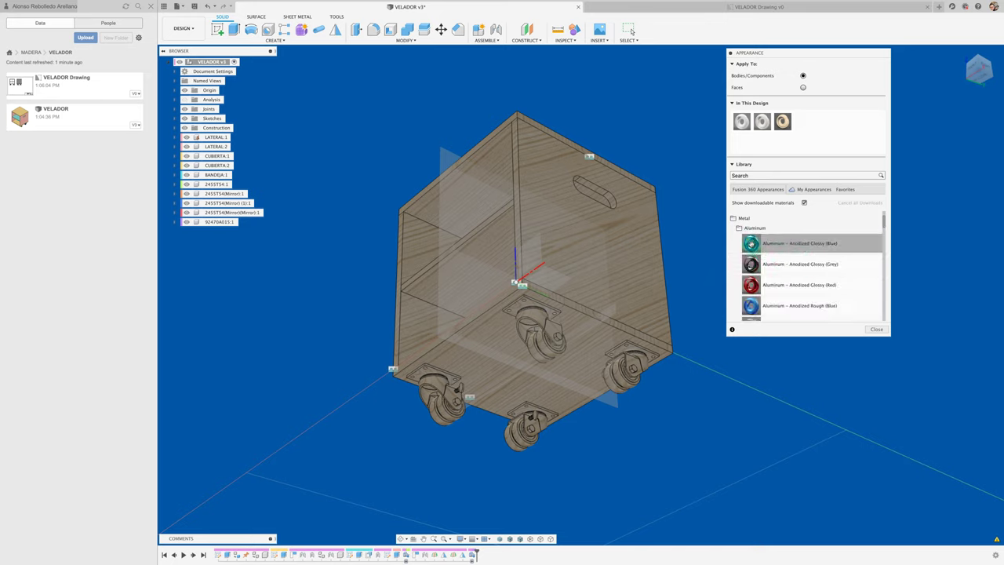
left_click_drag(751, 243, 542, 322)
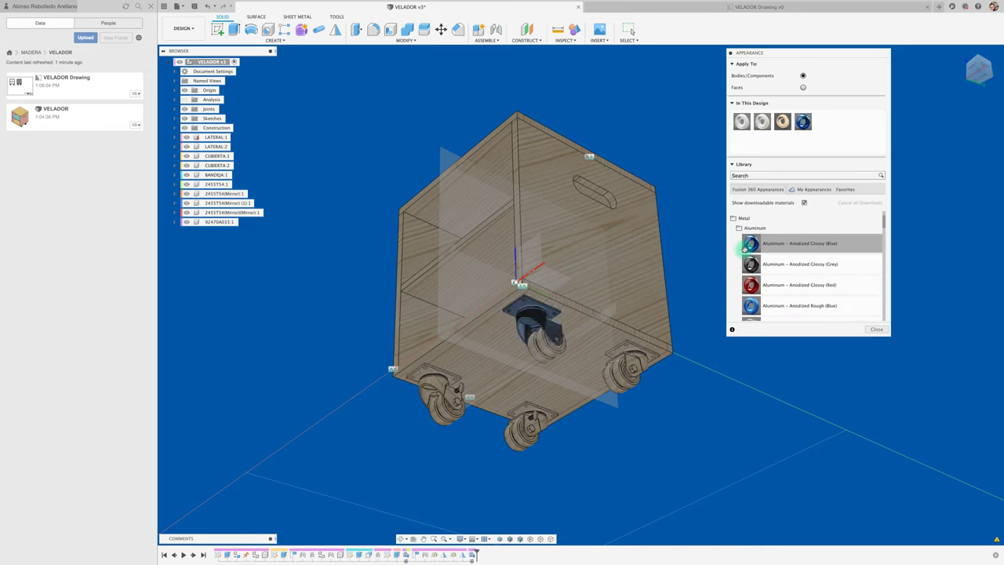
mouse_move(751, 244)
left_mouse_down()
mouse_move(643, 361)
mouse_move(476, 369)
left_mouse_up()
left_click_drag(751, 243, 532, 420)
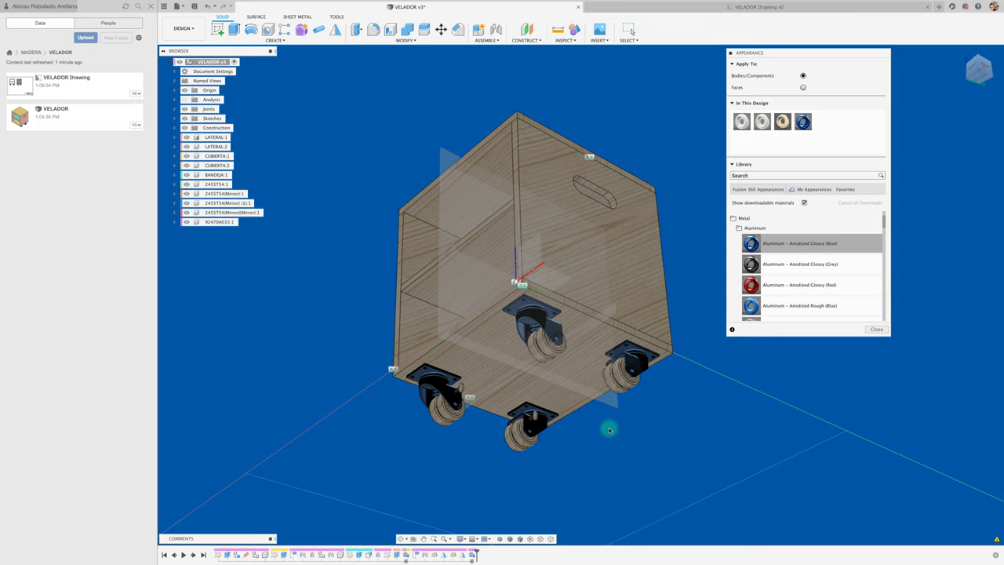
Step: Turn the casters' brake levers red with Aluminum Anodized Glossy (Red)
middle_click_drag(607, 428, 610, 429, "shift")
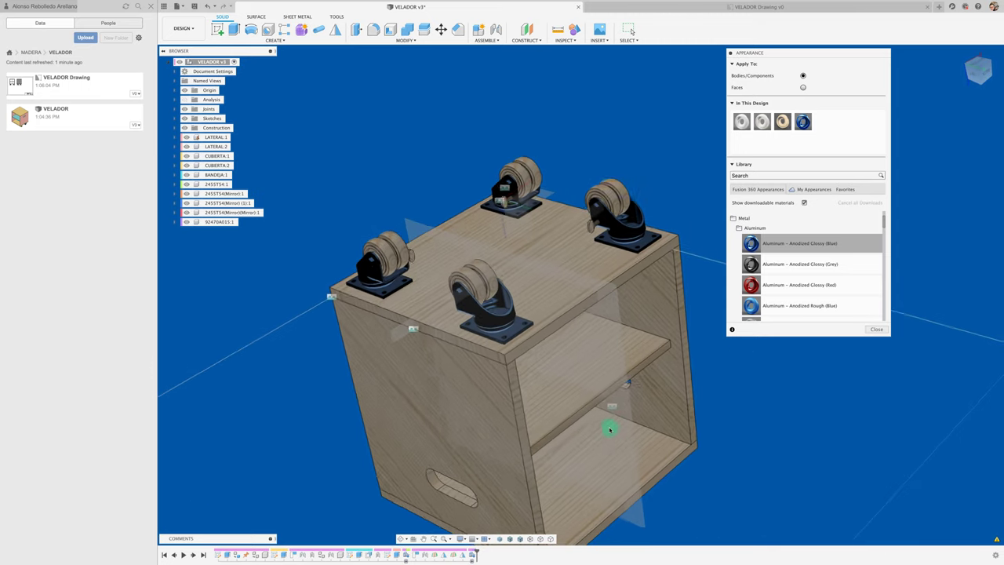
left_click_drag(750, 285, 610, 324)
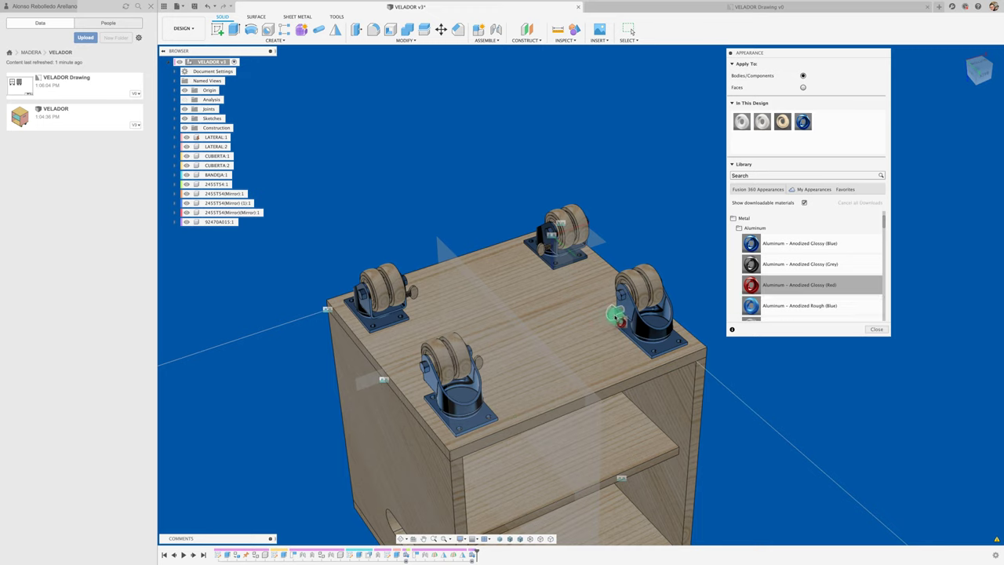
left_click_drag(751, 285, 547, 251)
left_click_drag(746, 285, 413, 291)
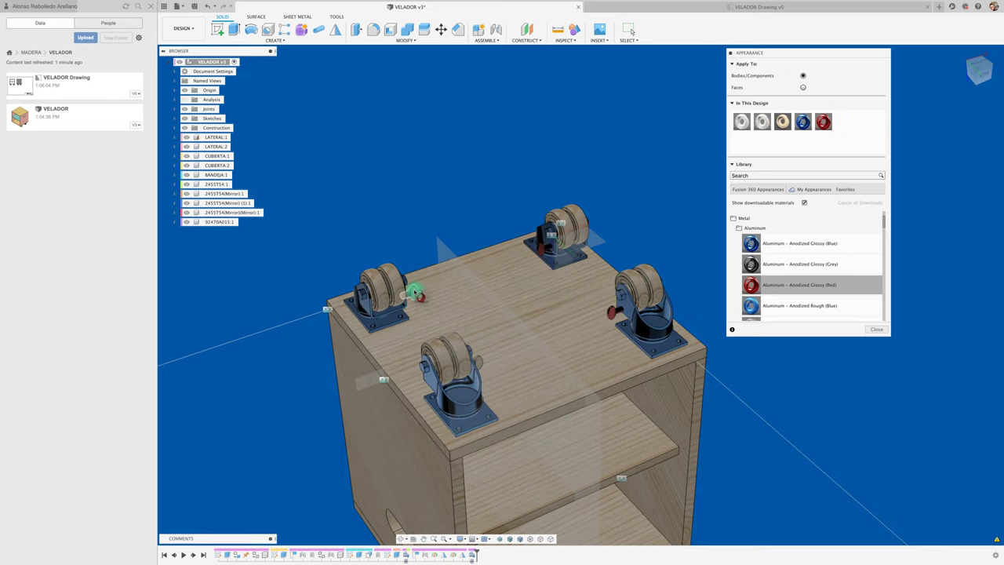
left_click_drag(746, 284, 480, 364)
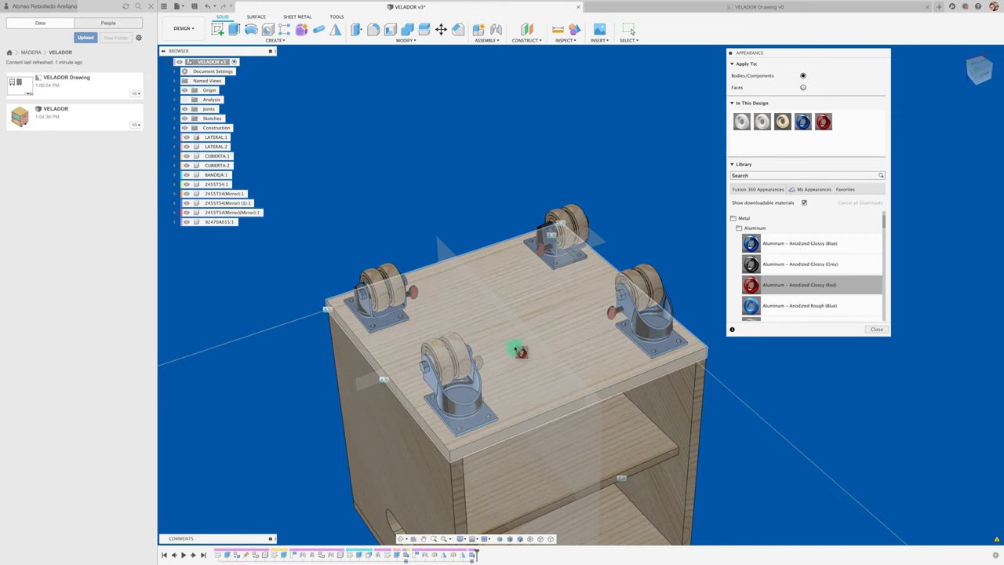
scroll(782, 281, "up", 2)
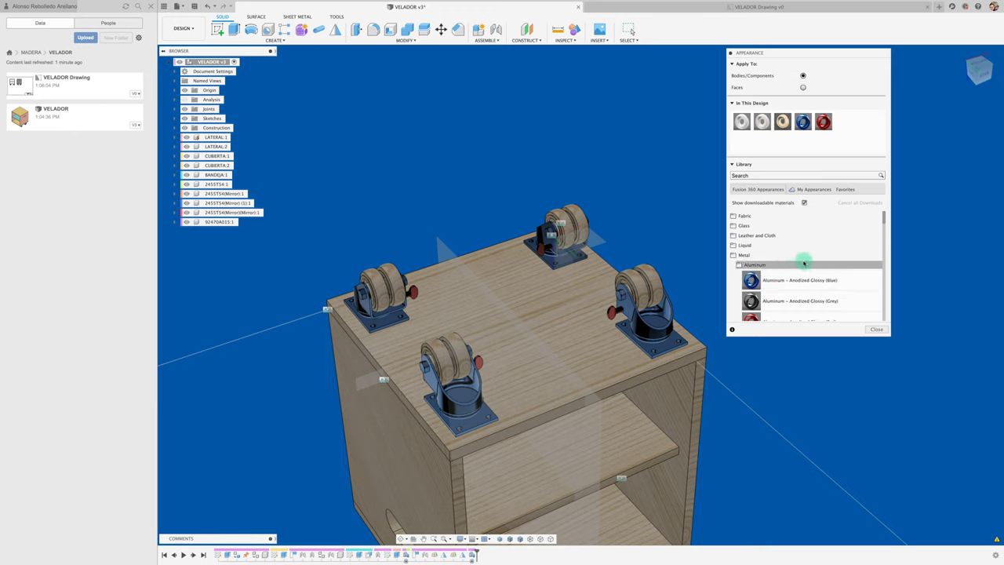
Step: Apply ABS (White) plastic to the right and rear caster wheels
left_click_drag(883, 222, 884, 288)
scroll(821, 281, "down", 1)
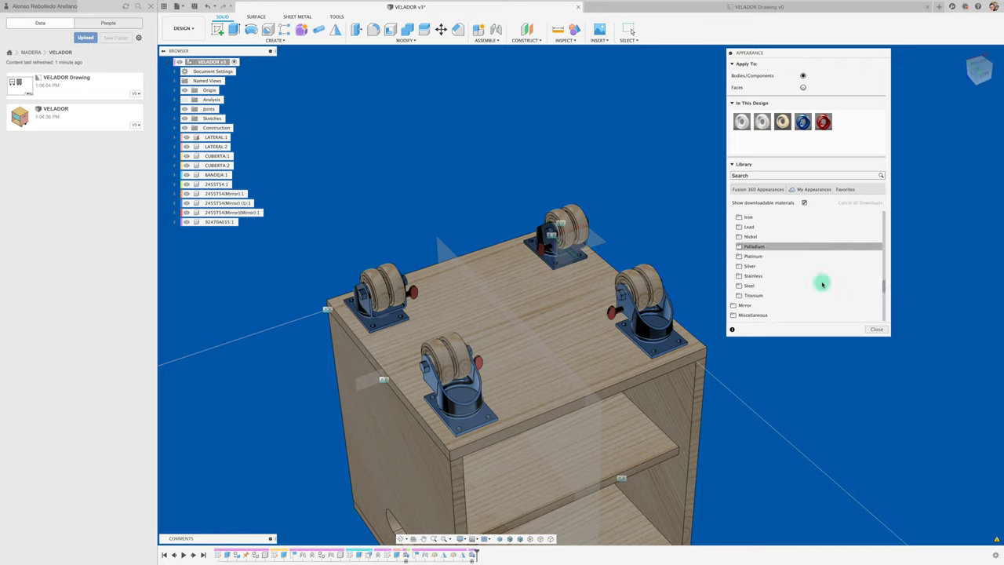
scroll(821, 283, "down", 1)
scroll(822, 284, "down", 1)
left_click(778, 310)
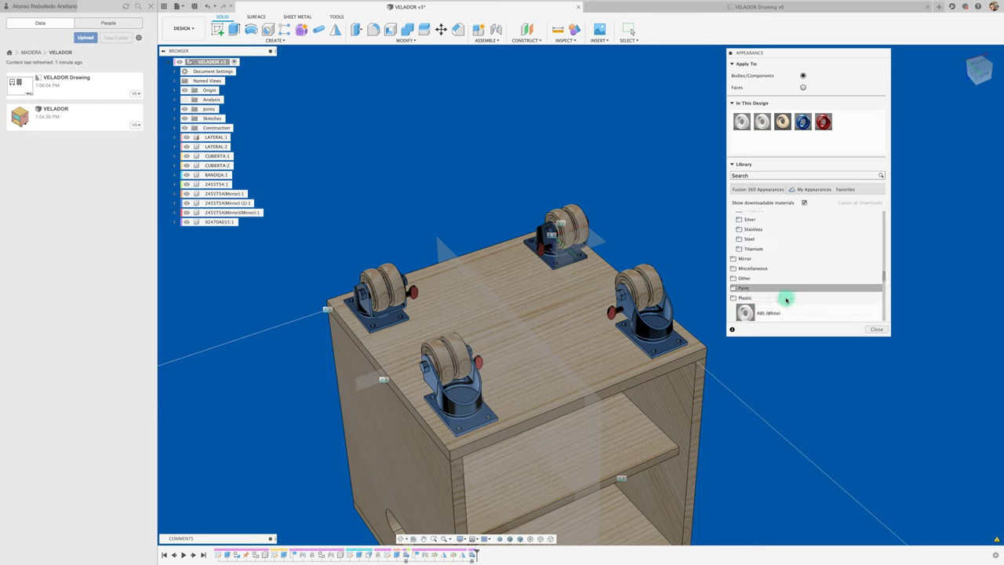
scroll(785, 298, "down", 1)
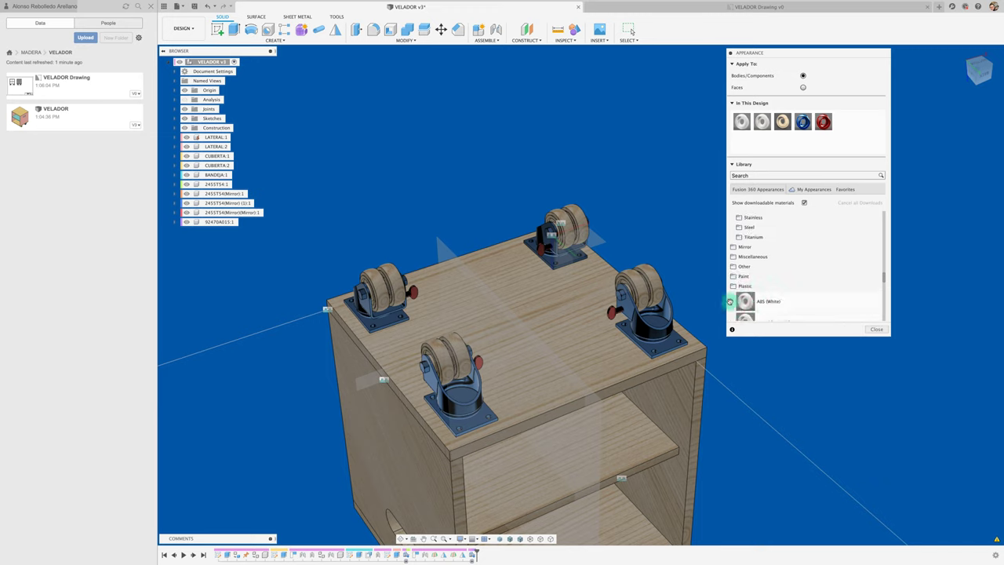
mouse_move(742, 302)
left_mouse_down()
mouse_move(639, 292)
mouse_move(707, 279)
left_mouse_up()
left_click_drag(762, 122, 675, 269)
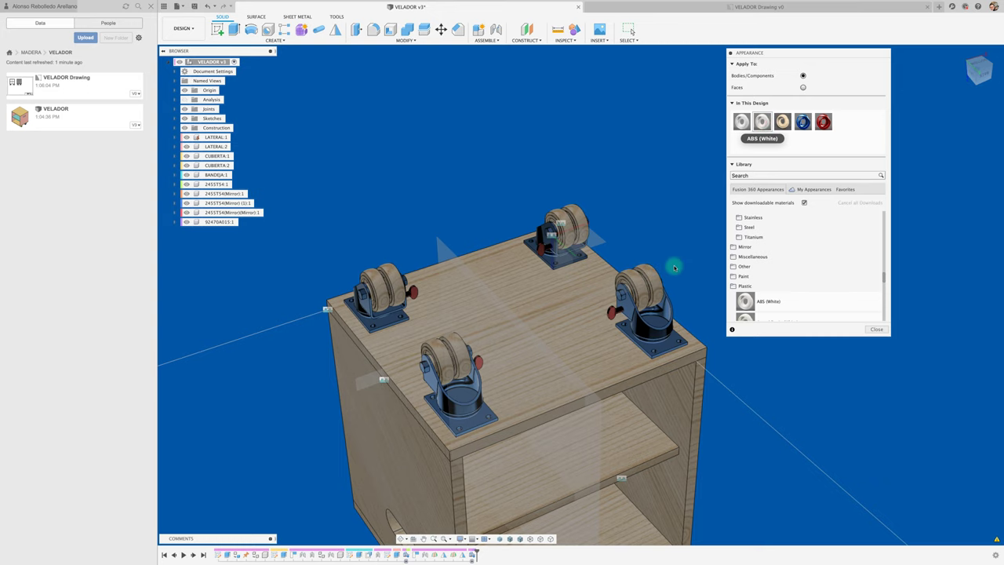
middle_click_drag(686, 213, 710, 205, "shift")
Step: Apply Plastic - Glossy (White) to the remaining caster wheels
mouse_move(762, 121)
left_mouse_down()
mouse_move(579, 228)
mouse_move(590, 228)
left_mouse_up()
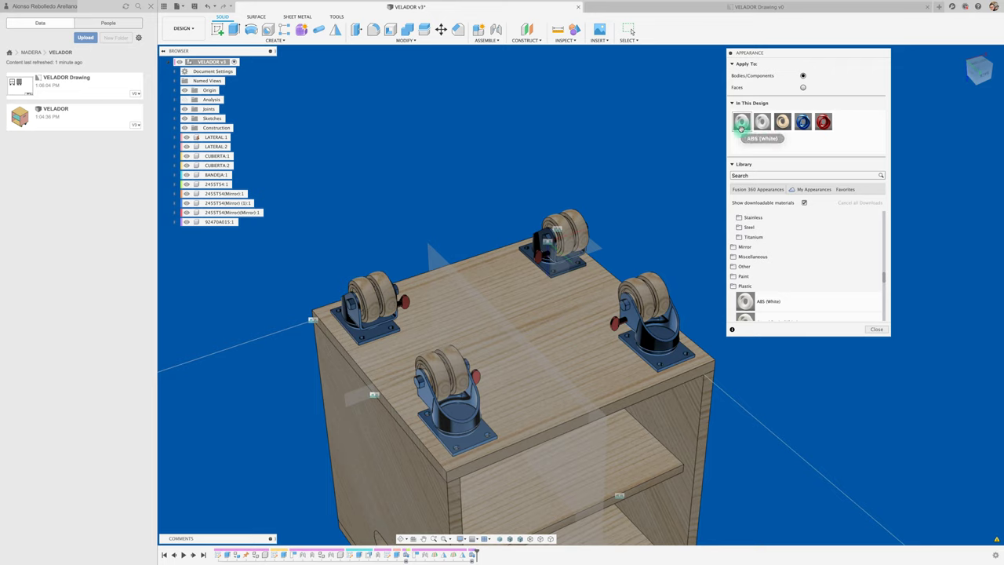
left_click_drag(741, 122, 604, 212)
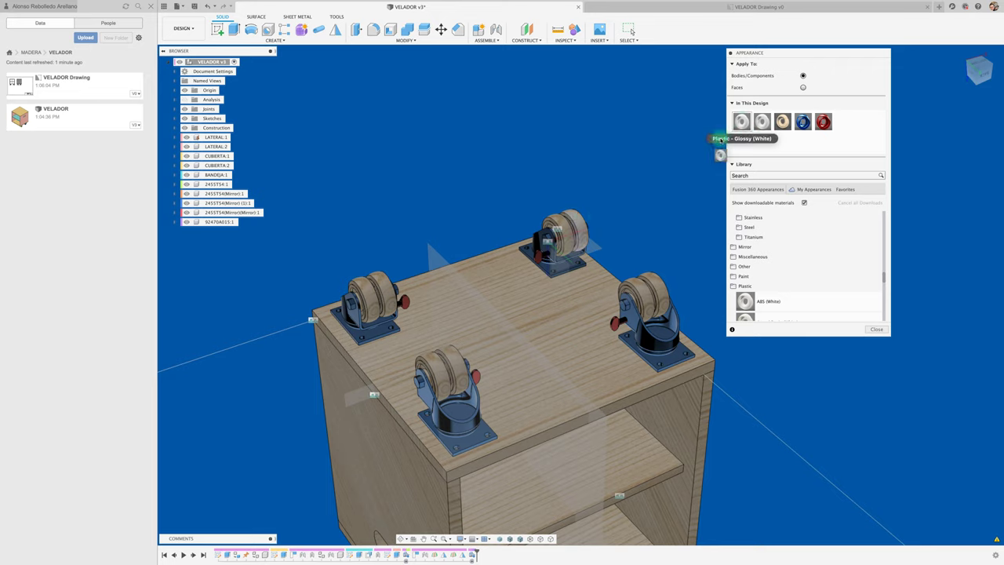
left_click_drag(698, 149, 648, 182)
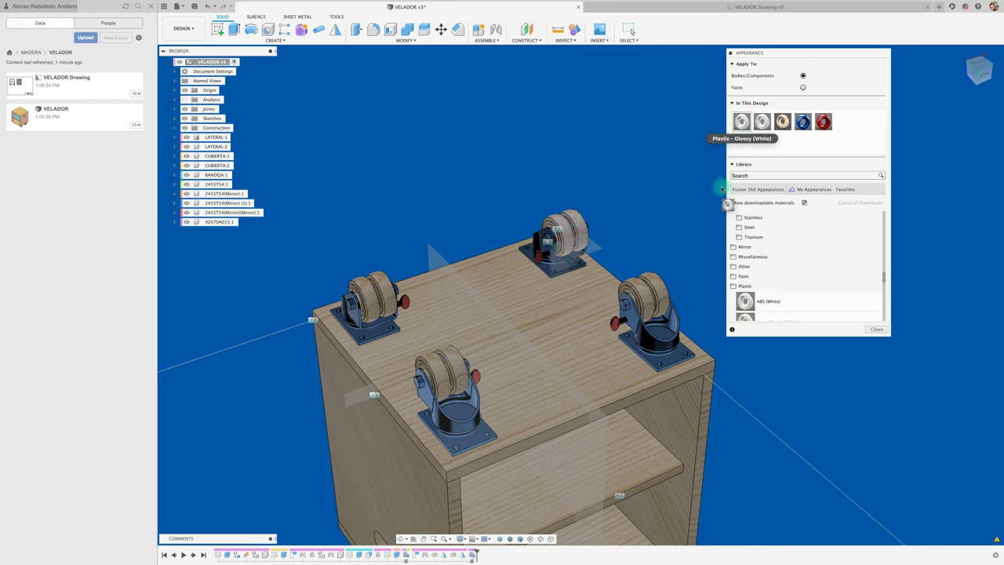
mouse_move(722, 189)
left_mouse_down()
mouse_move(642, 288)
mouse_move(647, 155)
left_mouse_up()
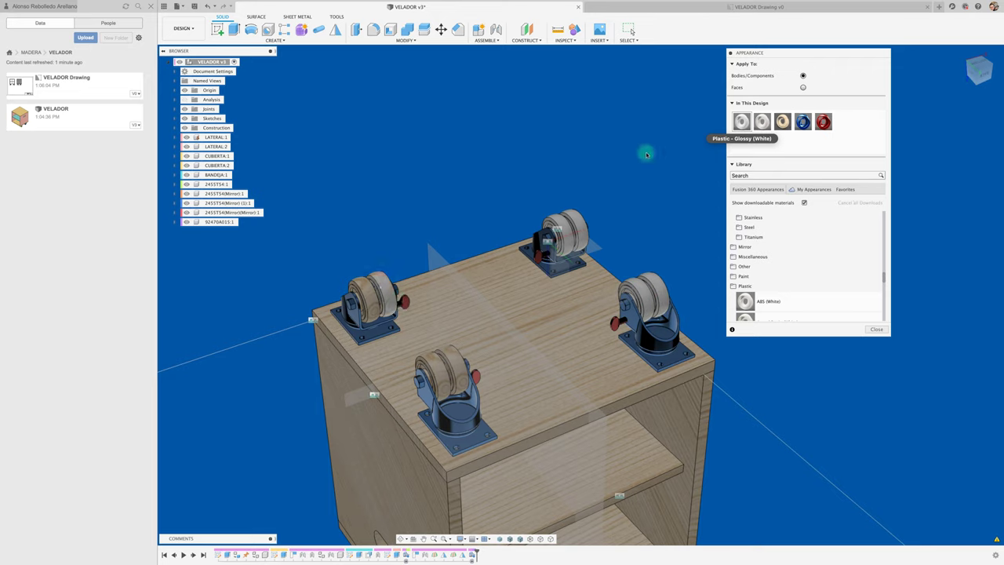
left_click_drag(647, 154, 610, 193)
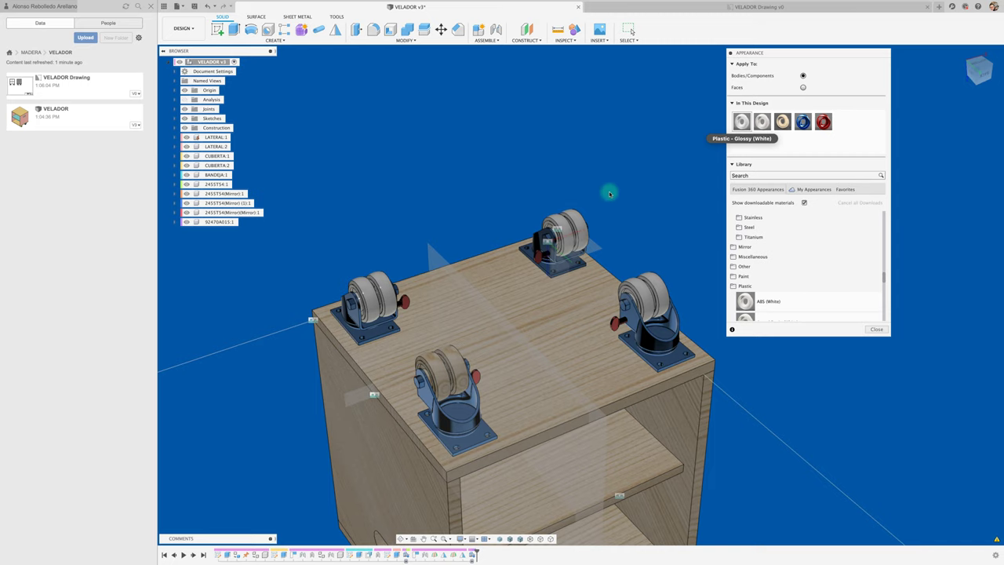
mouse_move(649, 252)
left_mouse_down()
mouse_move(448, 359)
mouse_move(445, 372)
left_mouse_up()
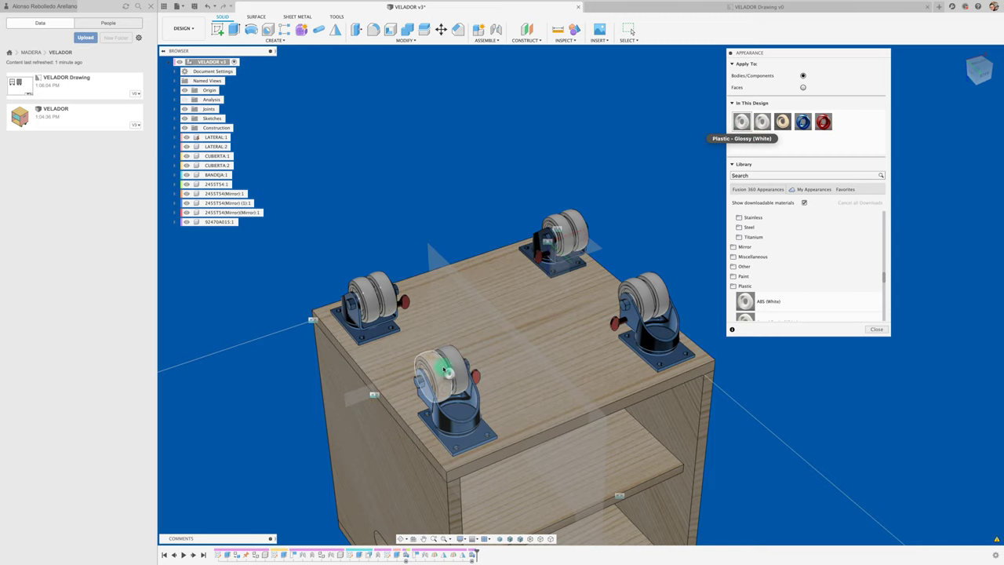
mouse_move(445, 372)
middle_mouse_down("shift")
mouse_move(399, 208)
mouse_move(440, 196)
middle_mouse_up("shift")
Step: Close the appearance panel, restore the wood look, and open the VELADOR Drawing v0 sheet
key("shift+n")
key("Escape")
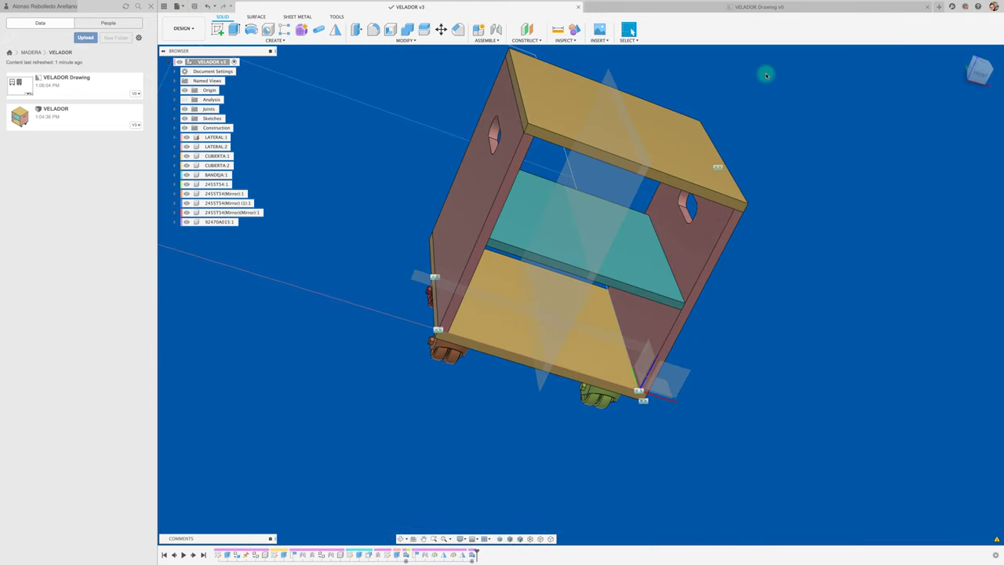
middle_click_drag(767, 76, 753, 133, "shift")
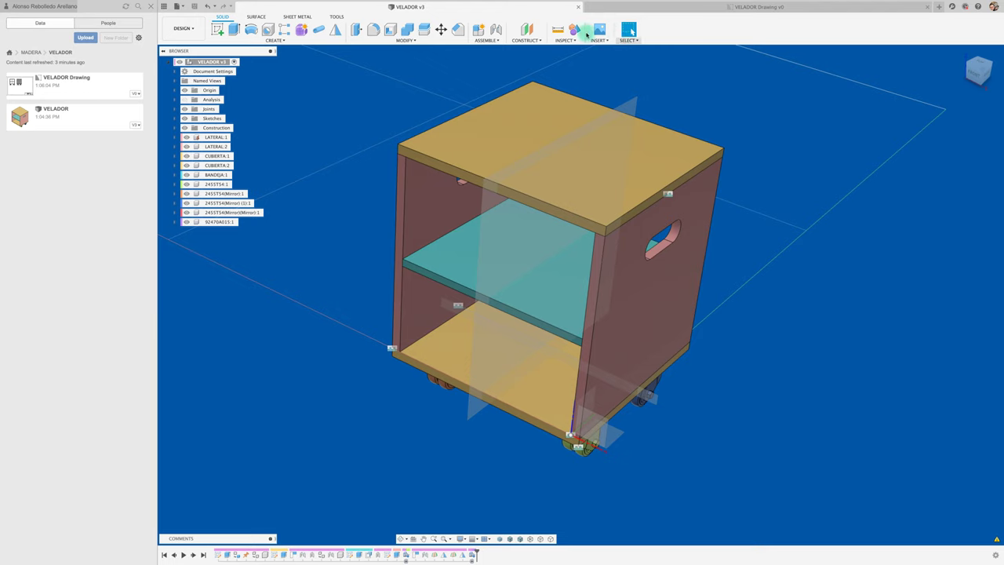
left_click(573, 30)
left_click(574, 29)
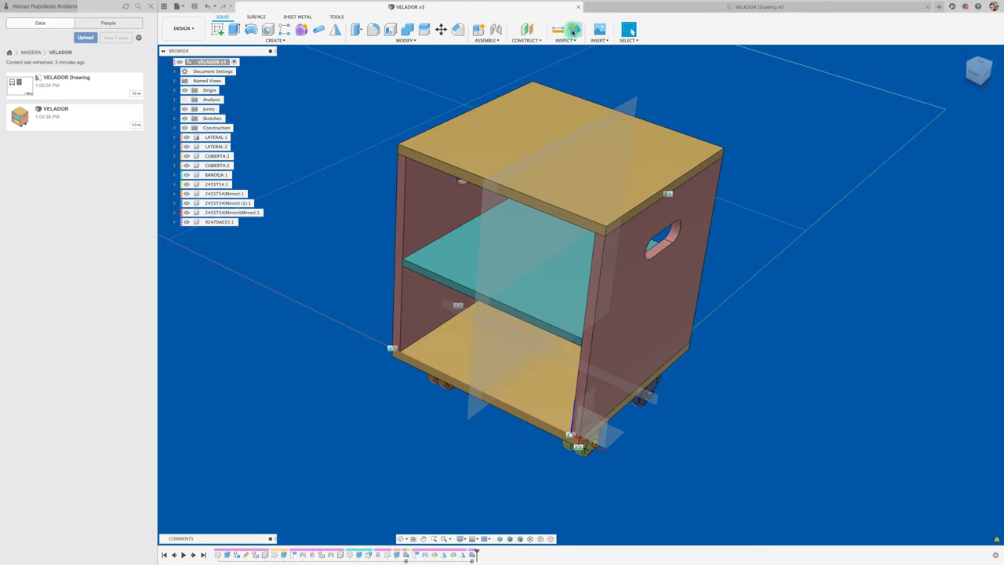
left_click(574, 30)
left_click(638, 302)
mouse_move(659, 311)
middle_mouse_down("shift")
mouse_move(426, 284)
mouse_move(348, 258)
middle_mouse_up("shift")
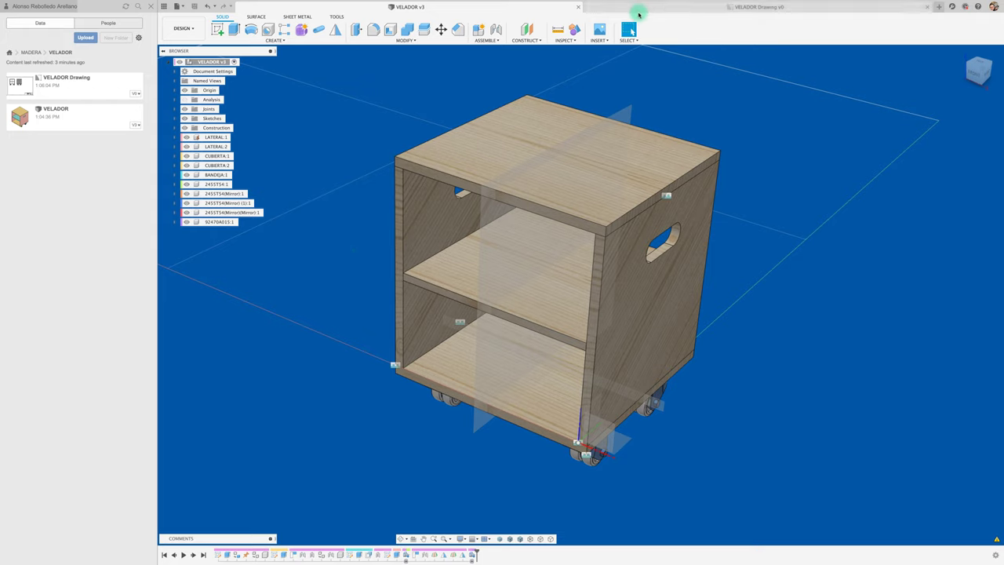
left_click(729, 7)
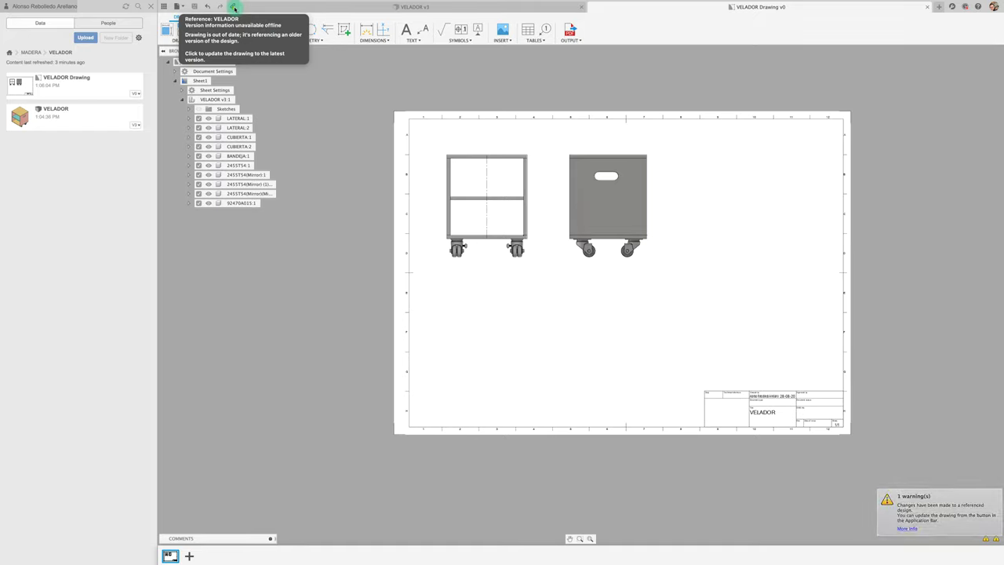
Step: Update the drawing to the latest design and place a Storyboard1 exploded view at right
left_click(276, 62)
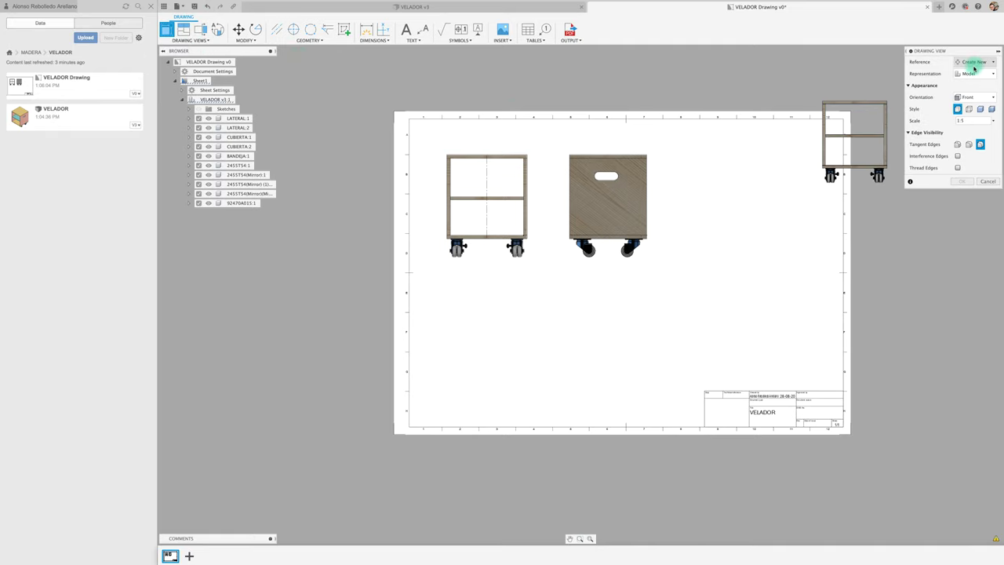
left_click(984, 73)
left_click(976, 94)
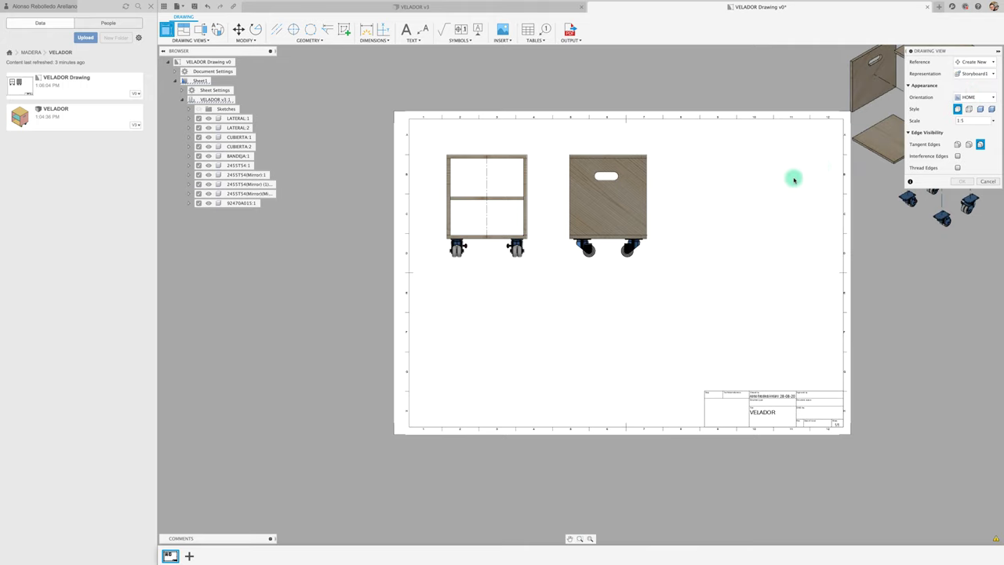
left_click(717, 259)
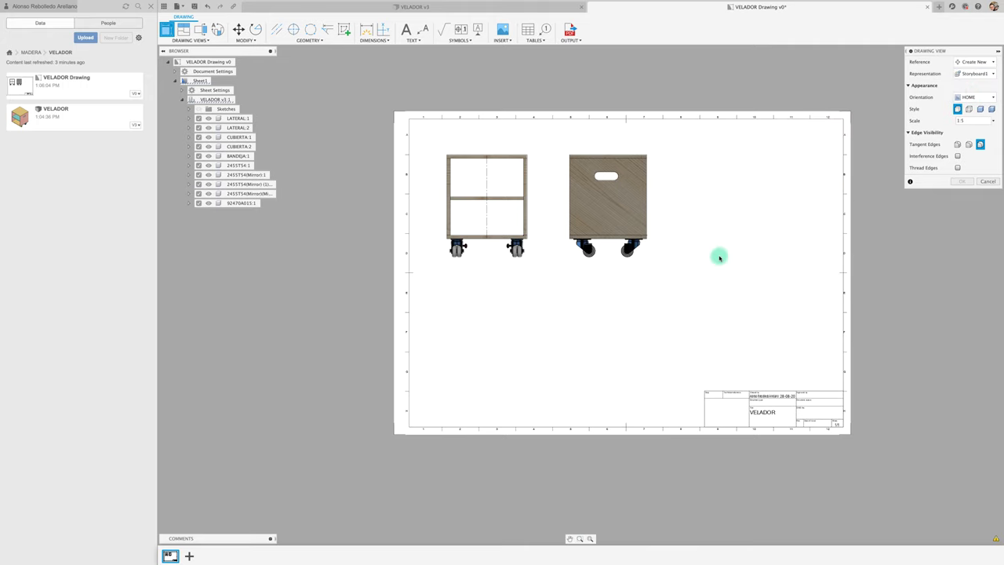
left_click(961, 182)
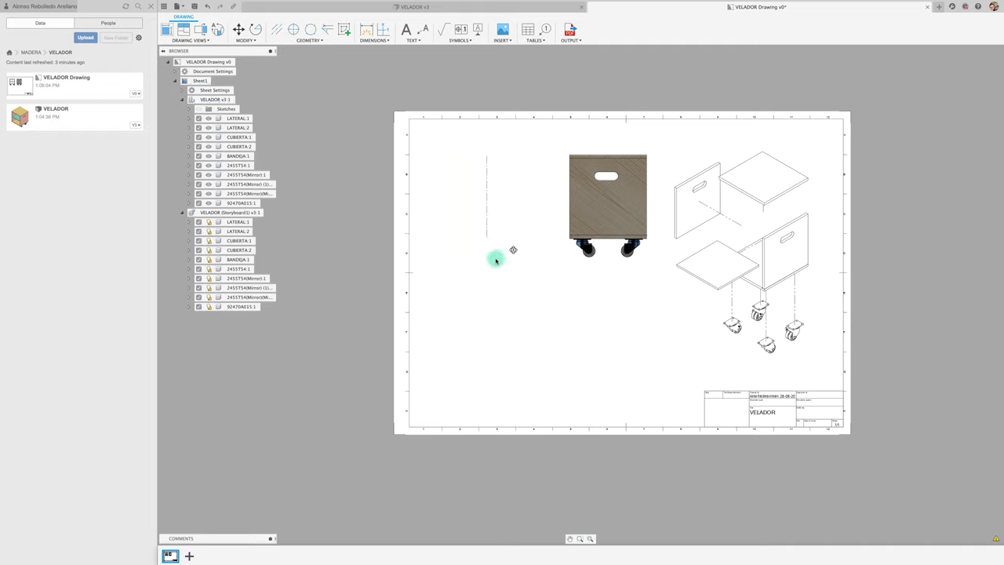
Step: Shift the front and side views slightly to the left
left_click_drag(511, 260, 497, 258)
left_click(608, 257)
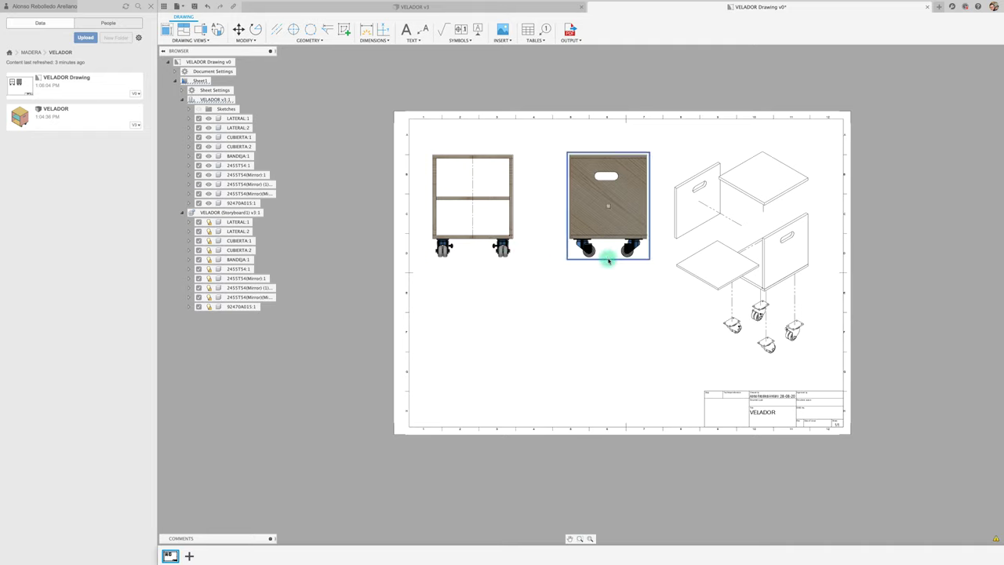
left_click_drag(591, 261, 578, 260)
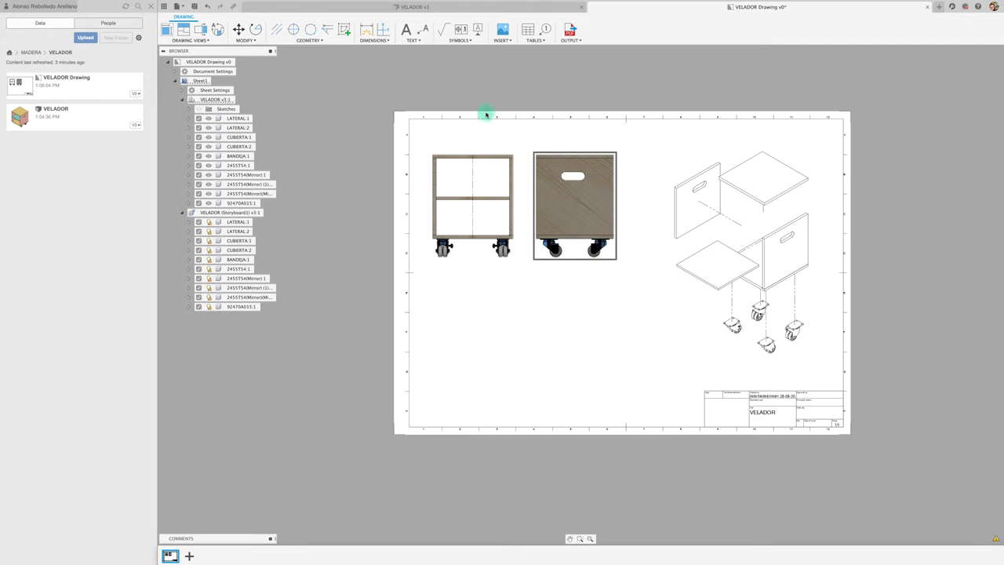
Step: Dimension the front view: 418 width, 436 overall height, 200 top compartment, 382 inner width
left_click(366, 29)
scroll(475, 138, "up", 1)
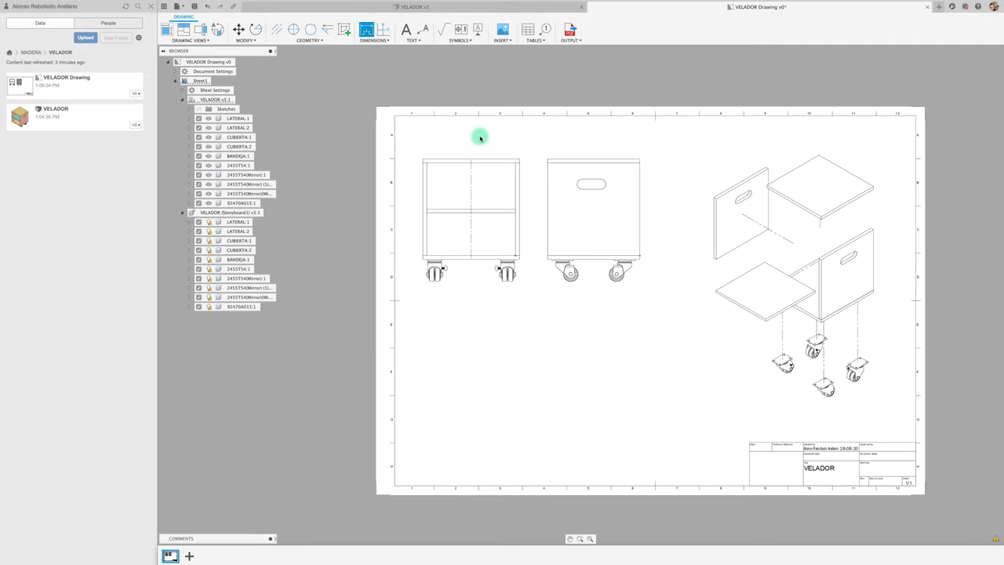
scroll(468, 147, "up", 2)
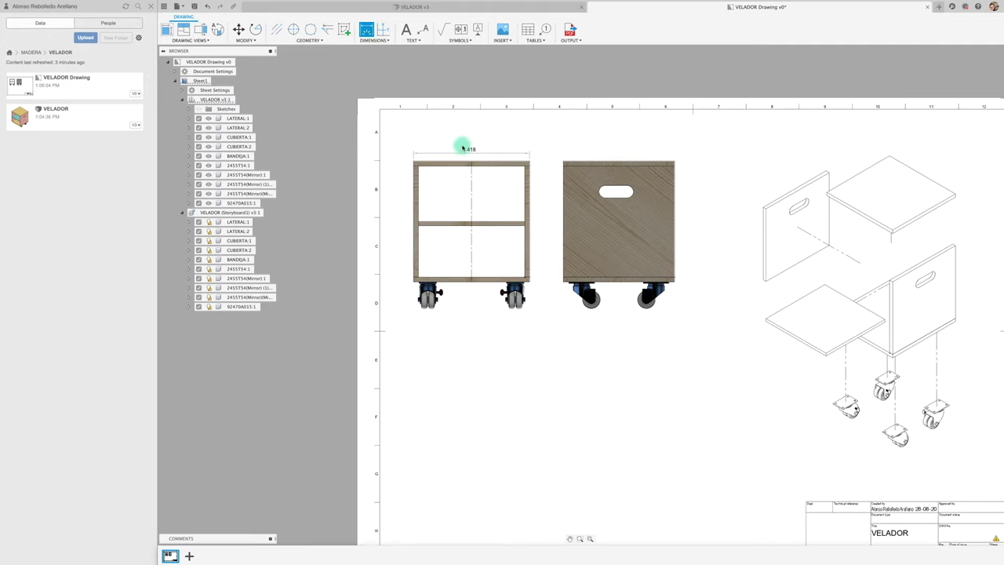
left_click(414, 161)
left_click(419, 179)
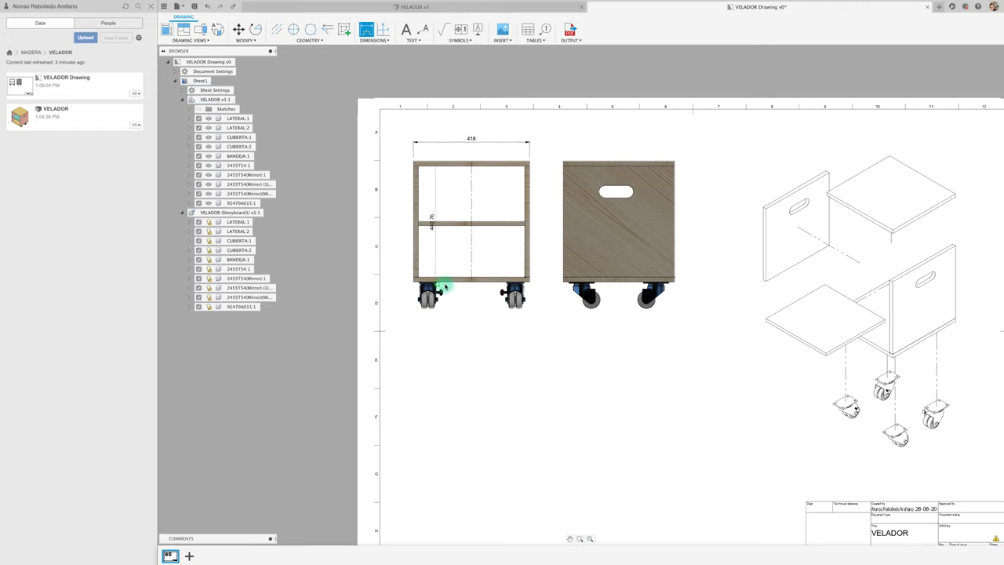
left_click(398, 262)
left_click(443, 223)
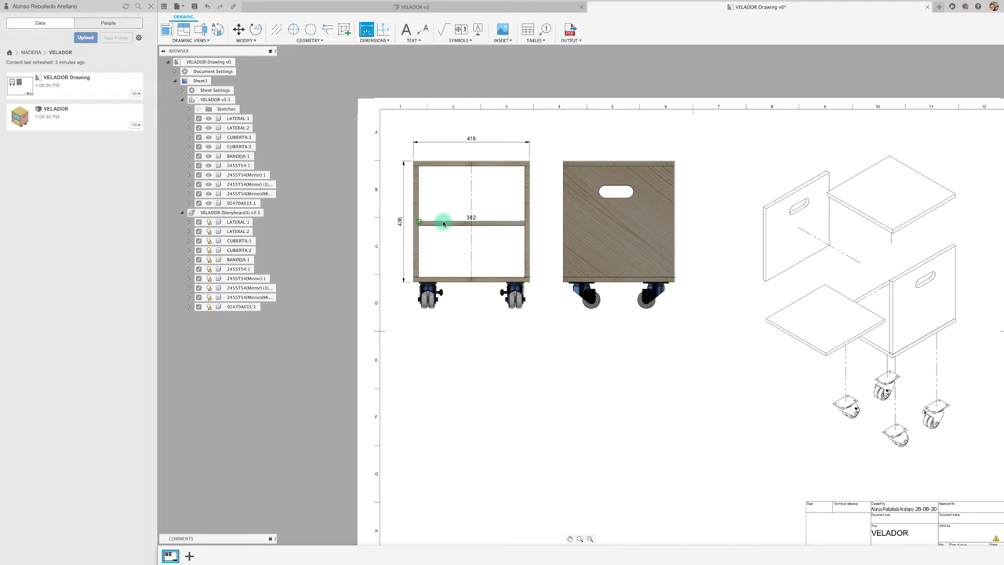
left_click(455, 166)
left_click(451, 196)
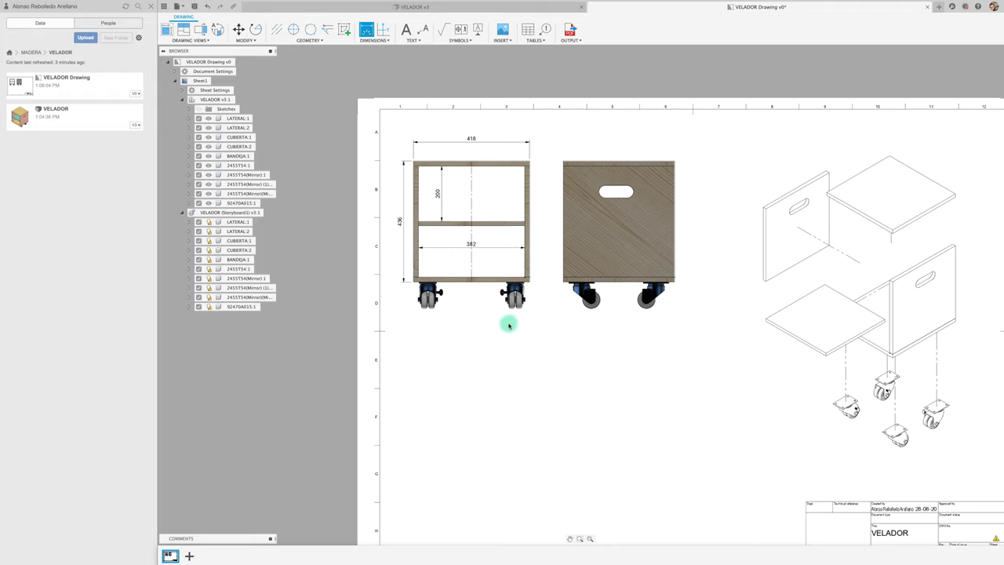
scroll(509, 325, "down", 2)
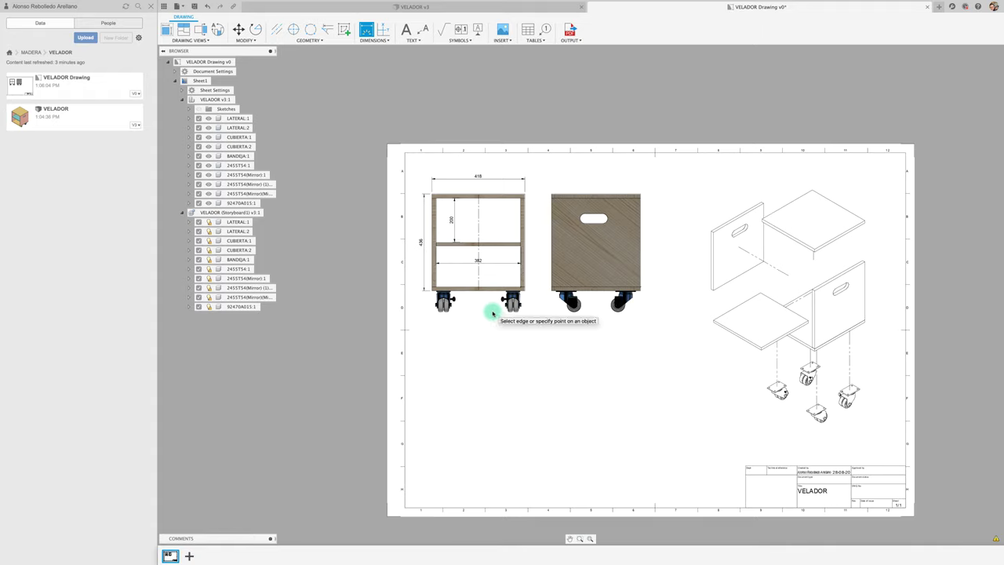
key("Escape")
Step: Move the side view further right and the front view right and down
left_click(491, 310)
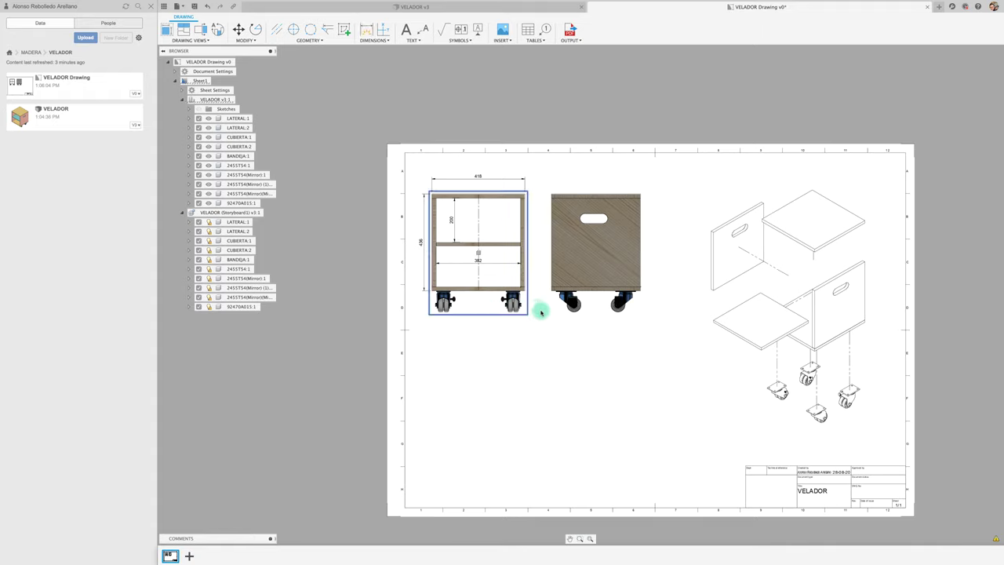
left_click(609, 264)
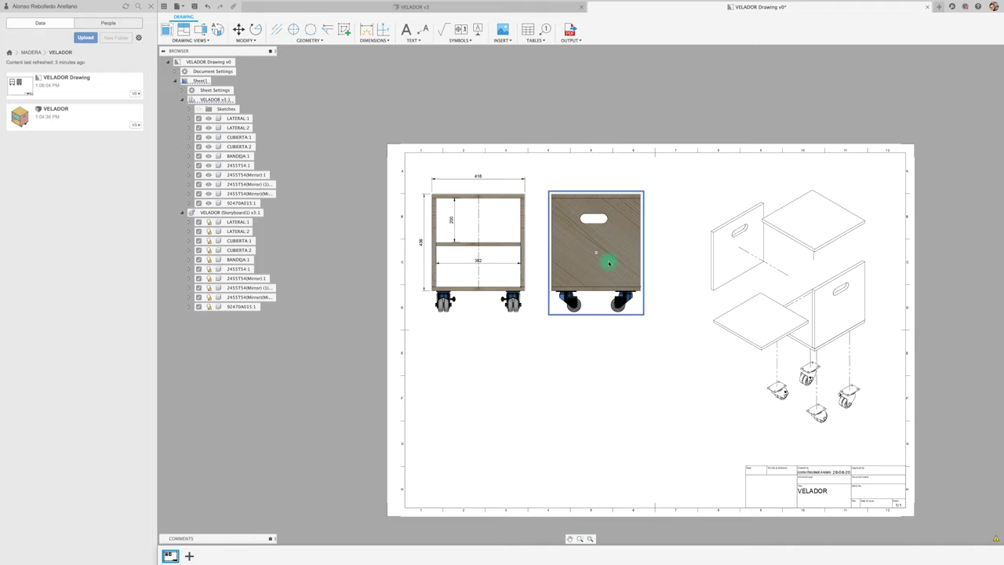
left_click_drag(596, 255, 616, 254)
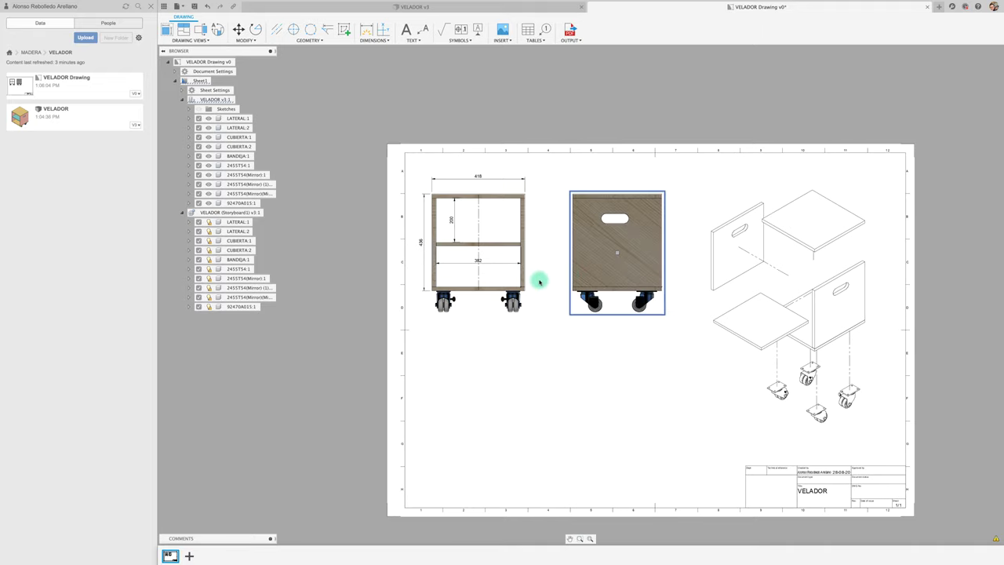
left_click(483, 257)
left_click_drag(489, 254, 508, 291)
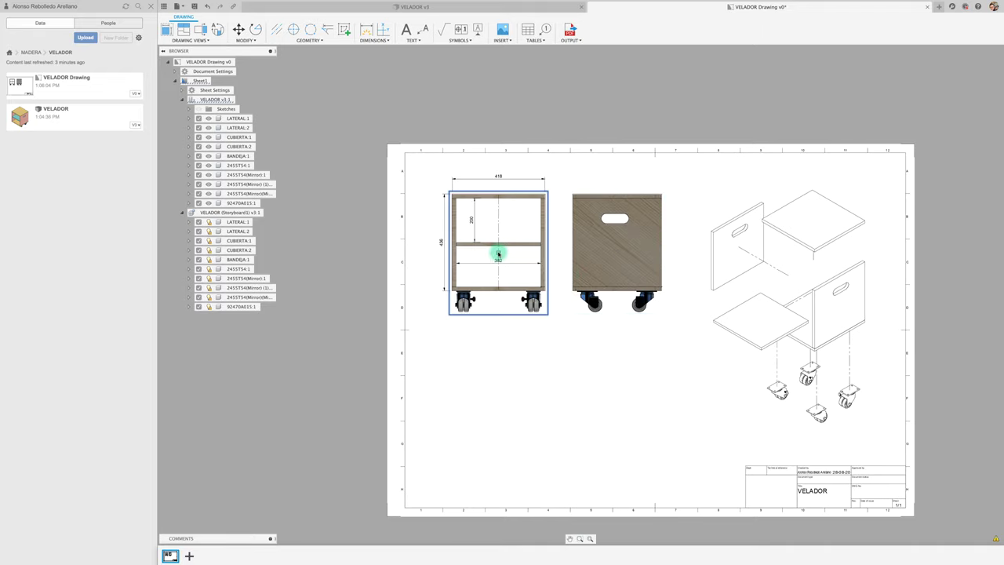
Step: Render the exploded isometric view Shaded and start inserting a table
double_click(749, 343)
left_click(958, 120)
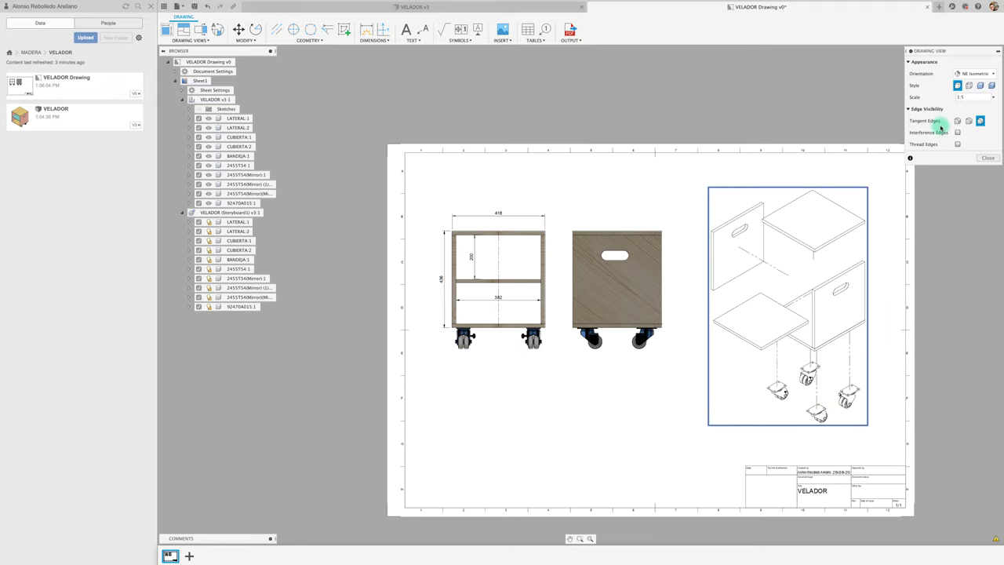
left_click(992, 85)
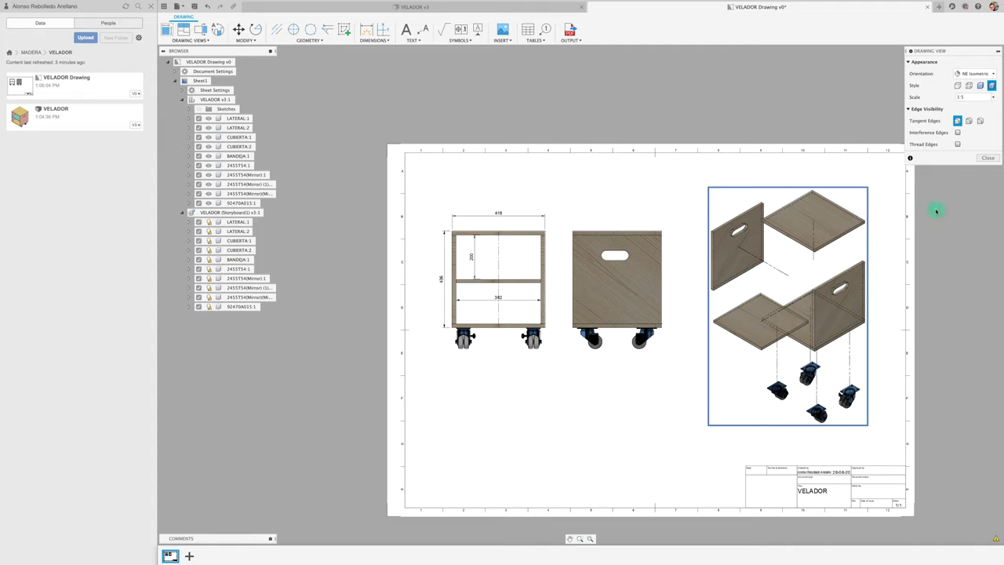
left_click(989, 157)
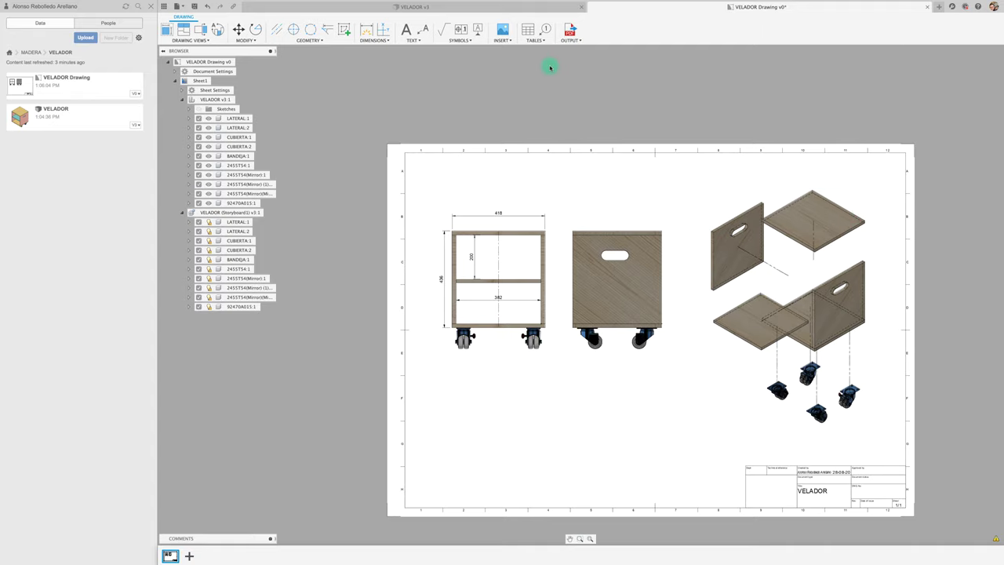
left_click(528, 29)
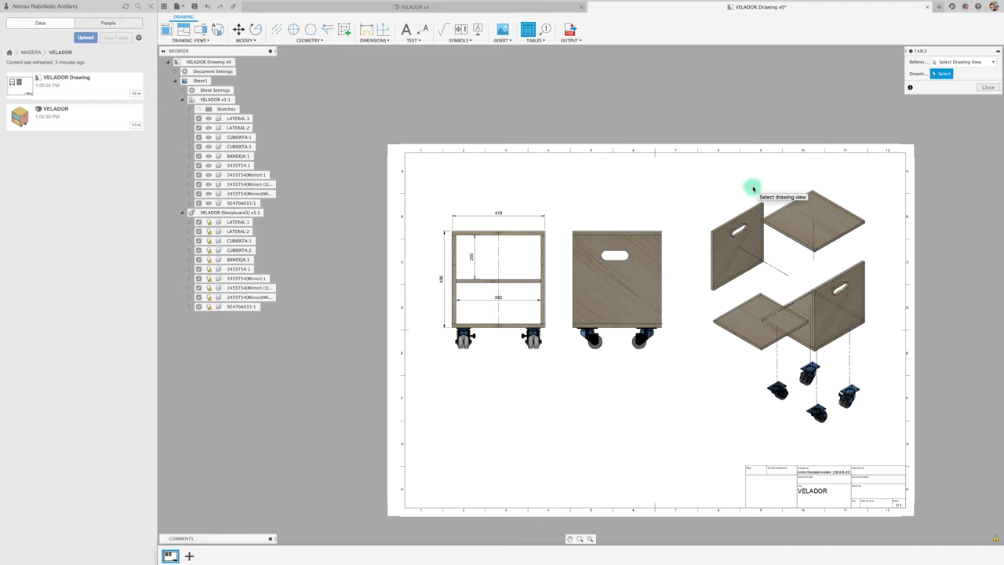
Step: Place a parts list referencing the exploded view at the sheet's top right
middle_click_drag(737, 155, 569, 168)
scroll(953, 112, "up", 3)
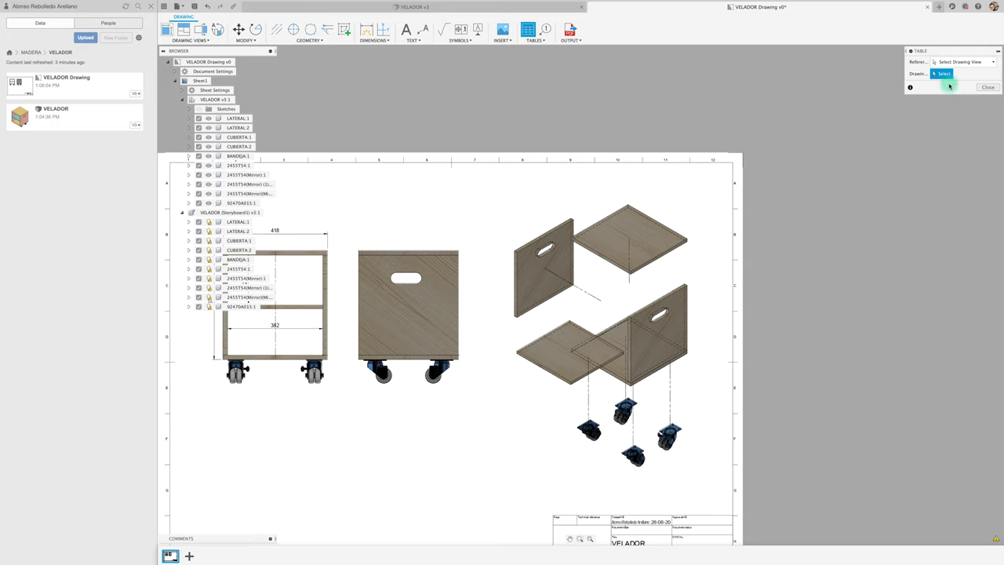
left_click(634, 213)
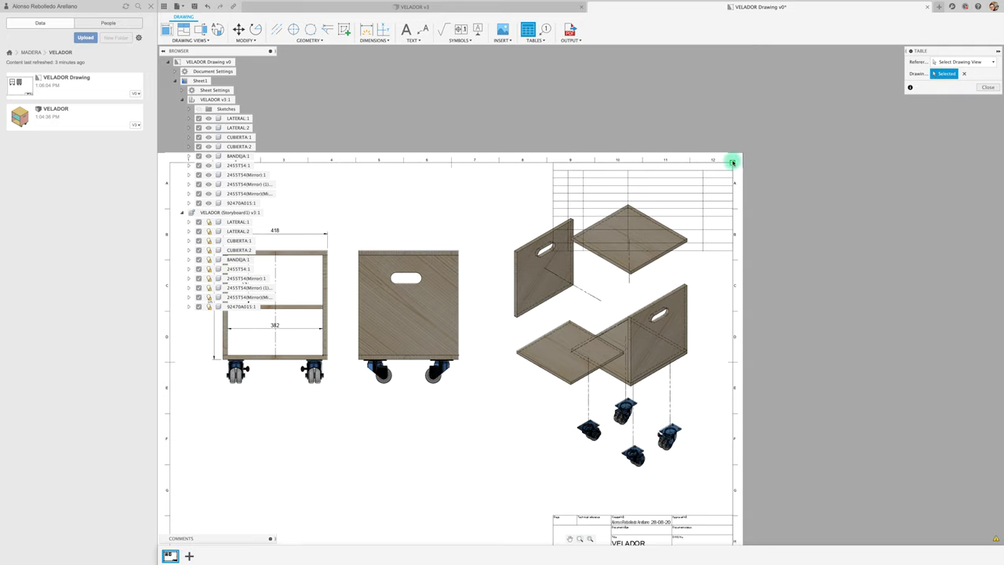
left_click(733, 163)
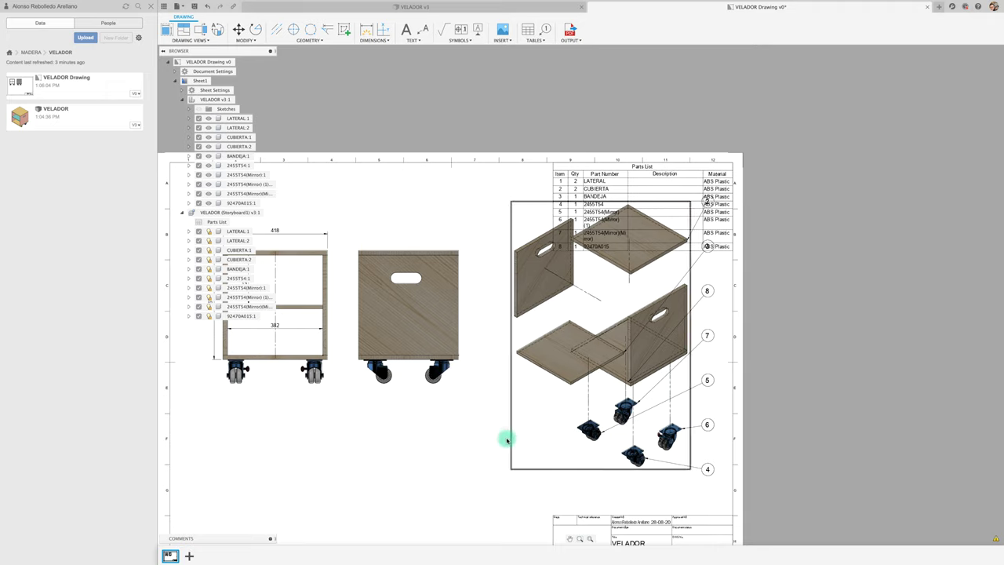
Step: Move the exploded view down below the table and set its scale to 1:8
left_click_drag(601, 337, 600, 375)
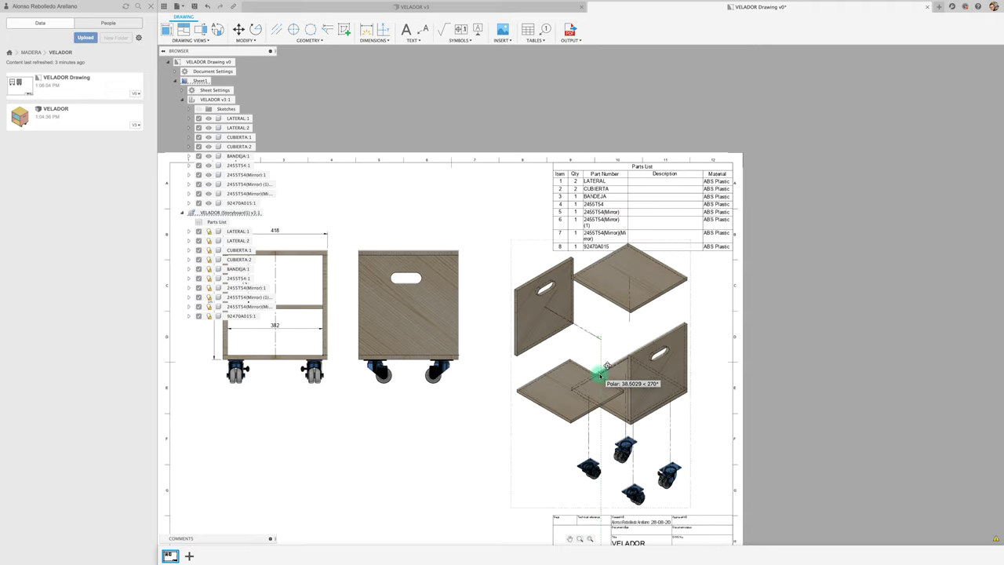
double_click(600, 373)
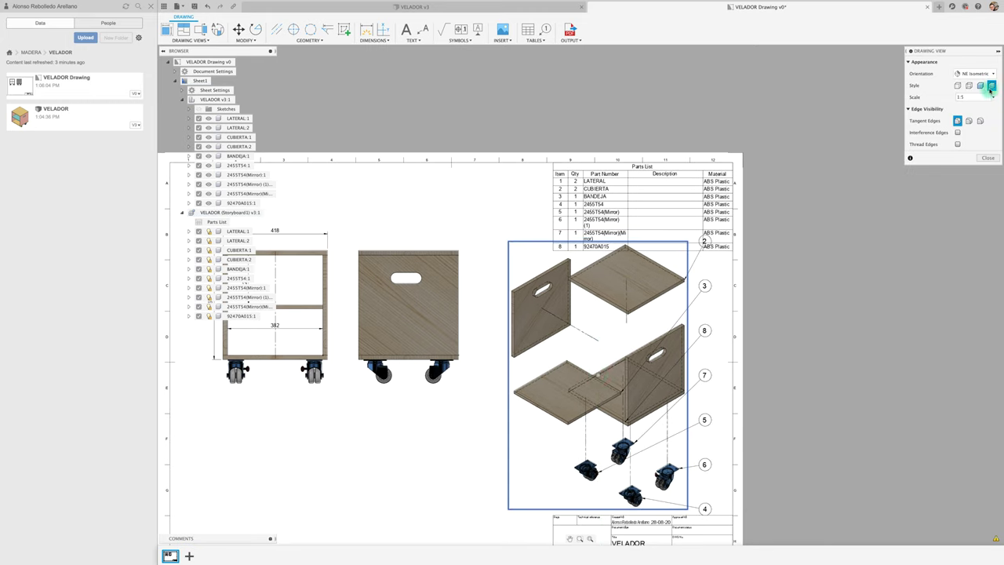
left_click(994, 96)
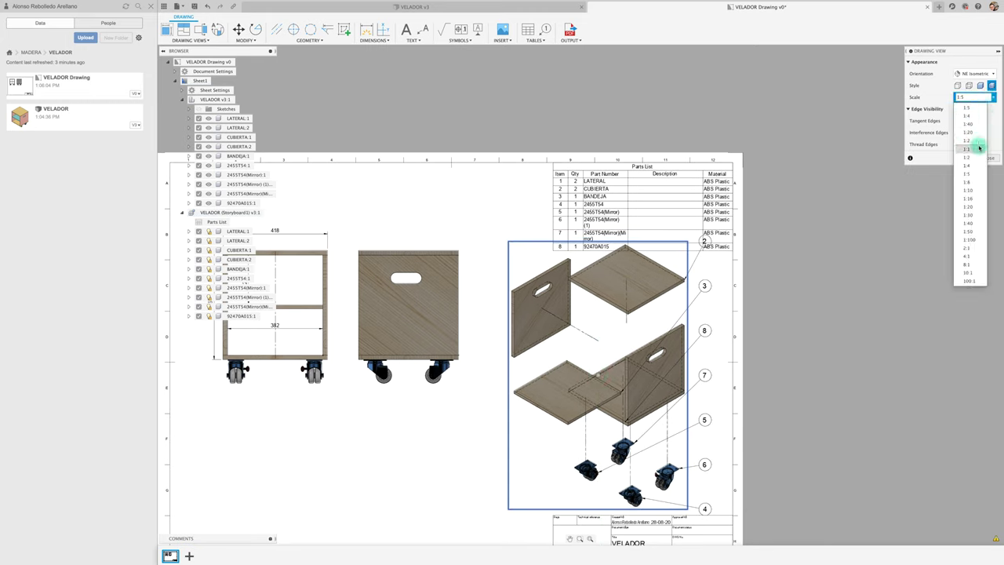
left_click(977, 182)
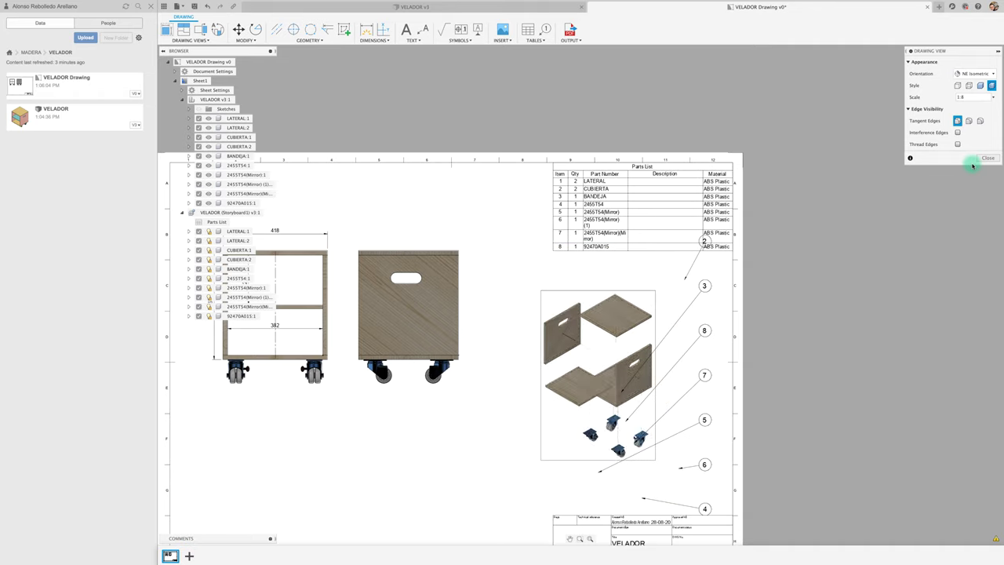
left_click(988, 157)
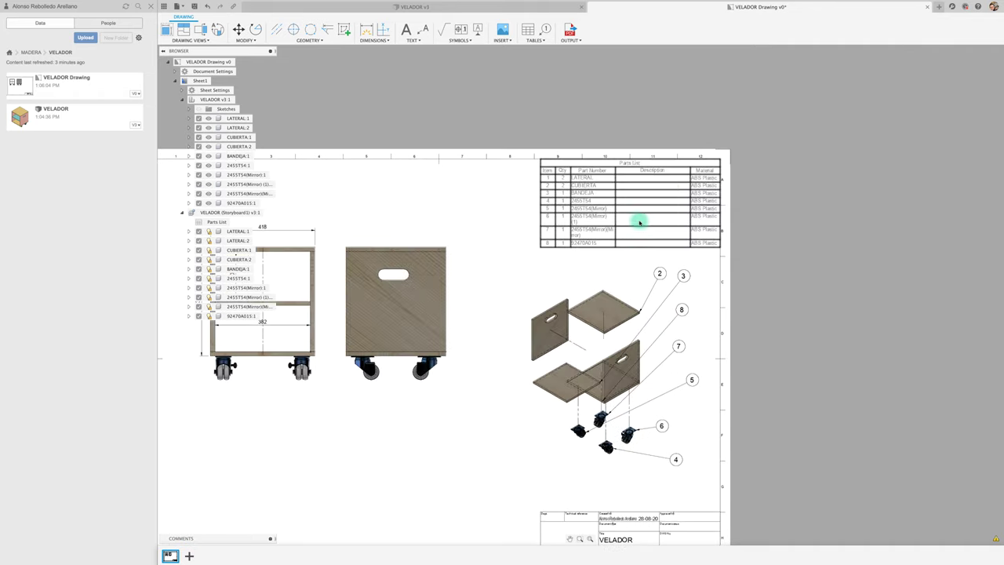
left_click(704, 229)
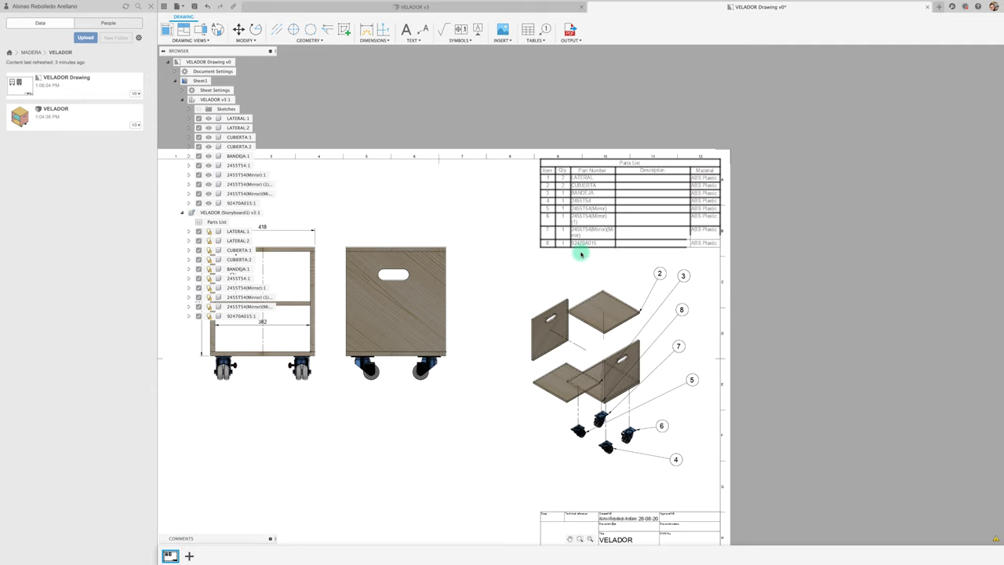
middle_click_drag(582, 253, 567, 227)
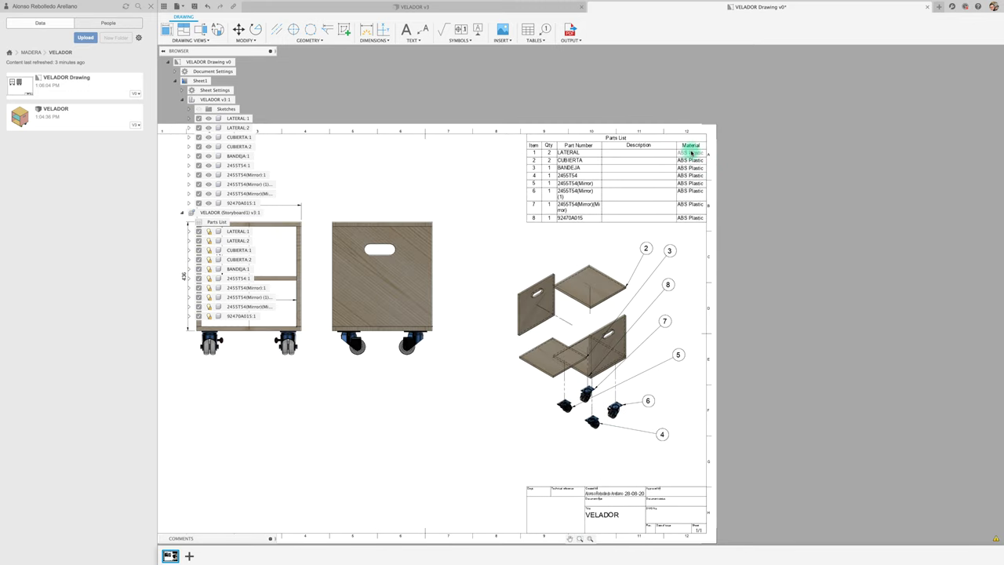
Step: Remove the Material column from the parts list
left_click(661, 152)
double_click(661, 152)
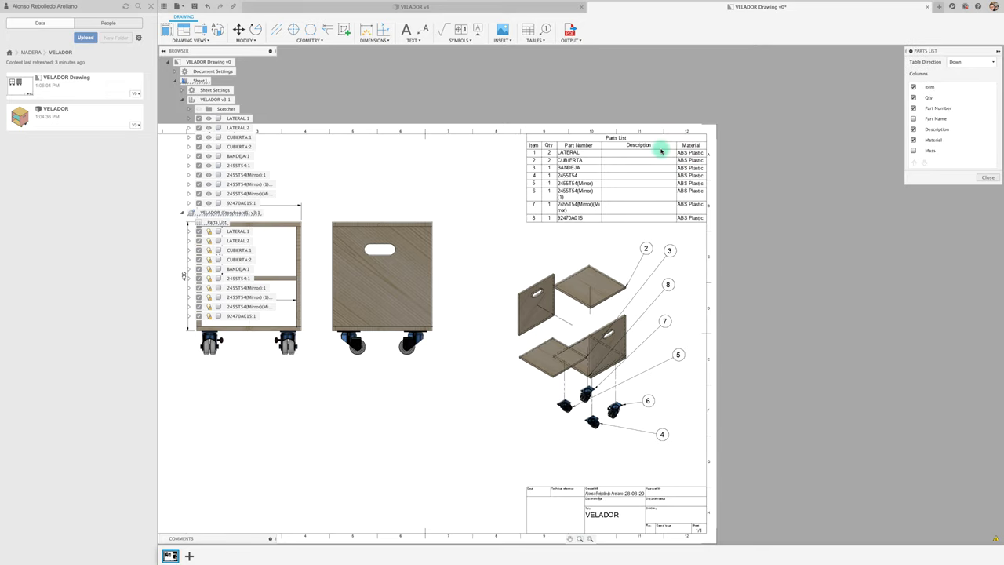
left_click(913, 140)
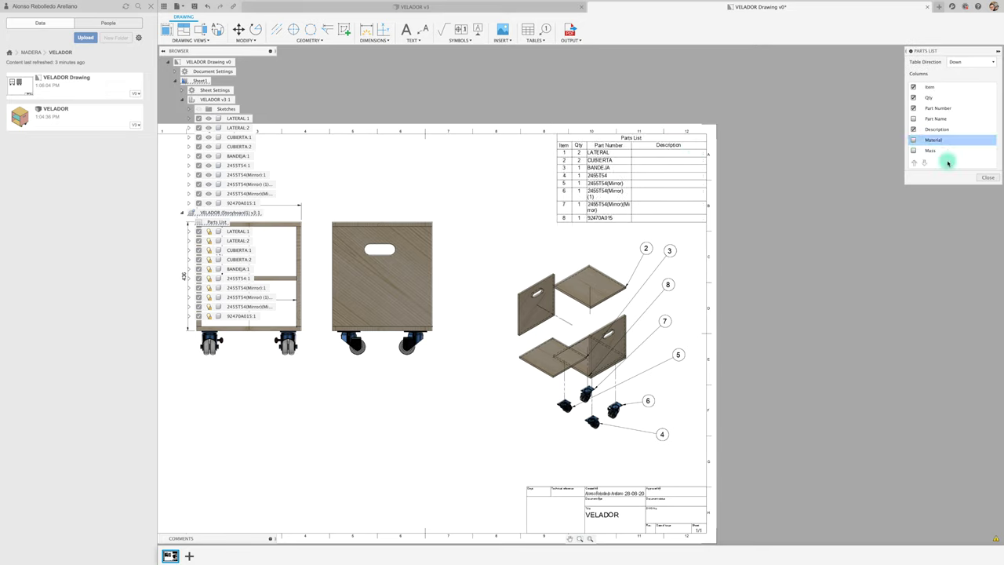
left_click(988, 178)
Step: Snap the parts list to the top-right corner and resize its Qty, Part Number and Description columns
left_click(563, 182)
left_click_drag(558, 182, 466, 137)
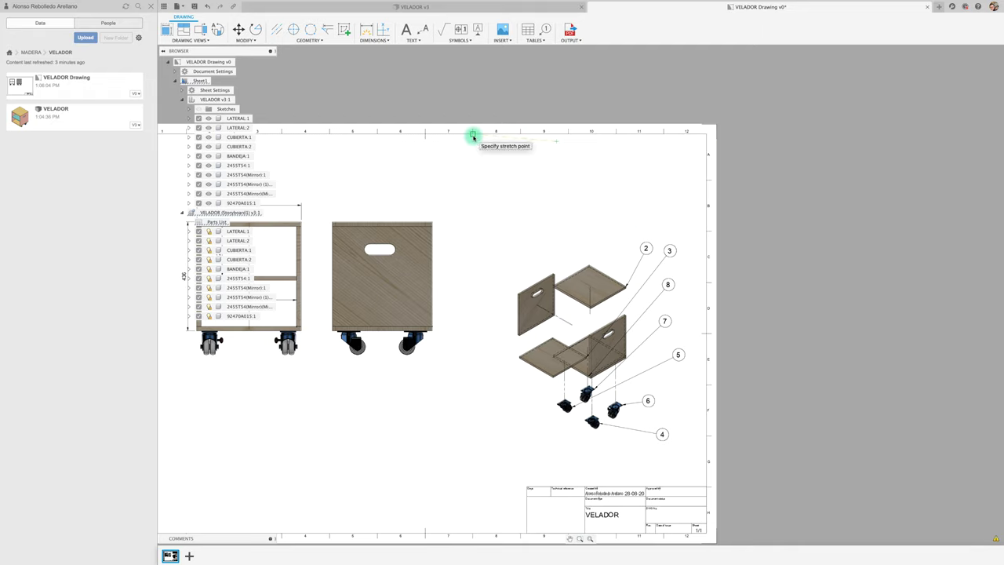
left_click(473, 135)
left_click_drag(571, 144, 492, 139)
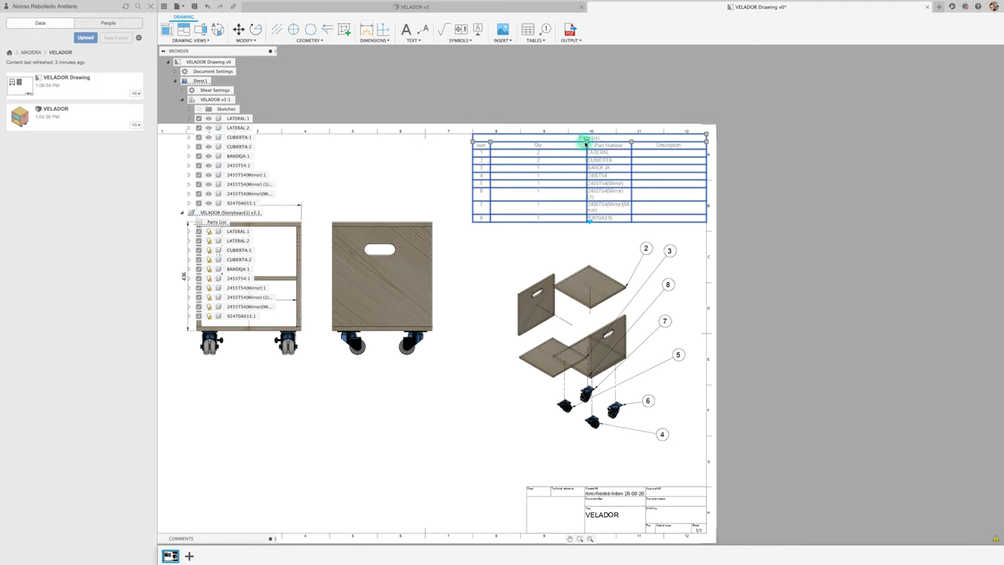
left_click_drag(585, 144, 511, 142)
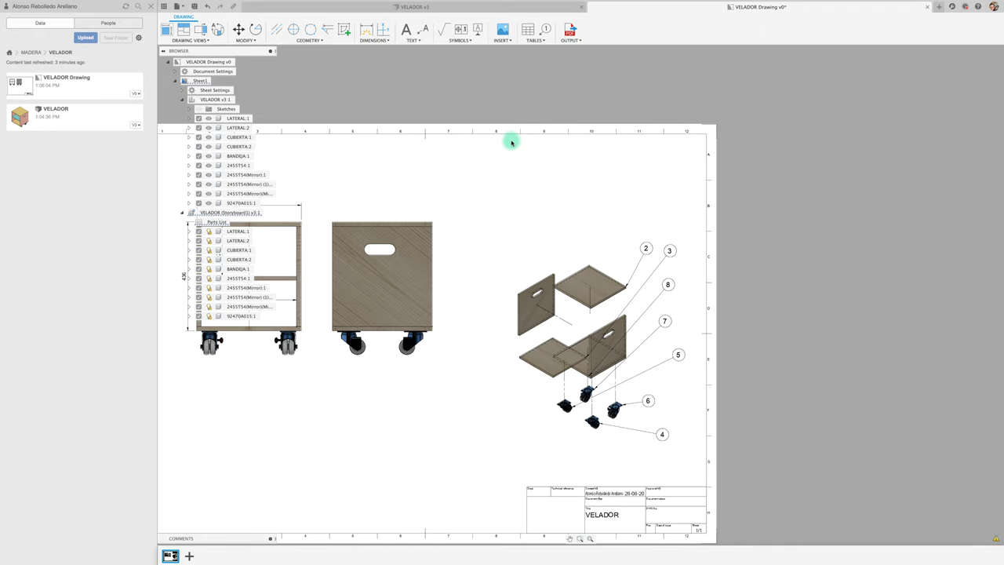
left_click_drag(630, 143, 583, 140)
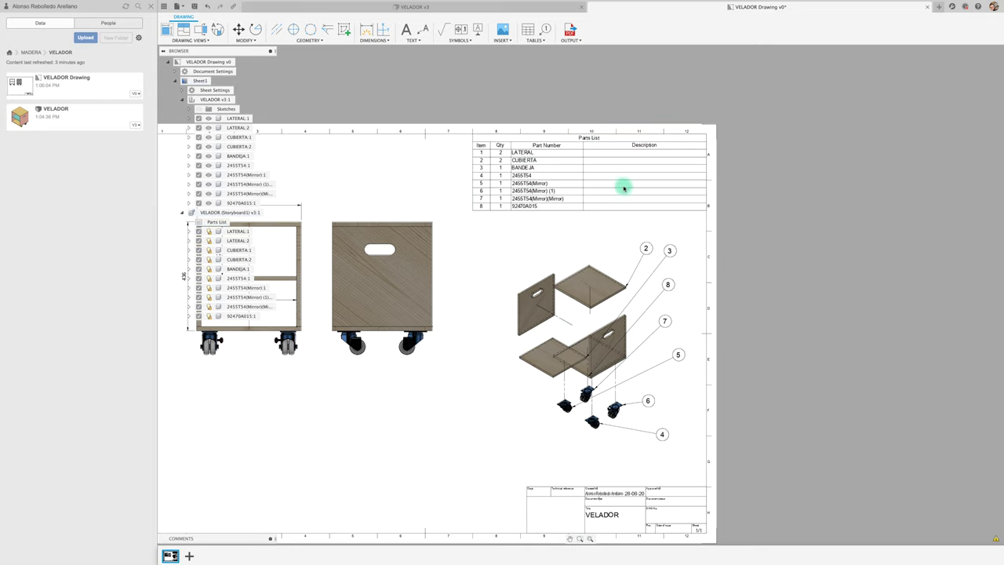
left_click(646, 146)
Step: Balloon the casters as items 4 and 6, then circle the side view's handle for detail A
left_click(635, 247)
left_click(514, 244)
scroll(538, 225, "down", 1)
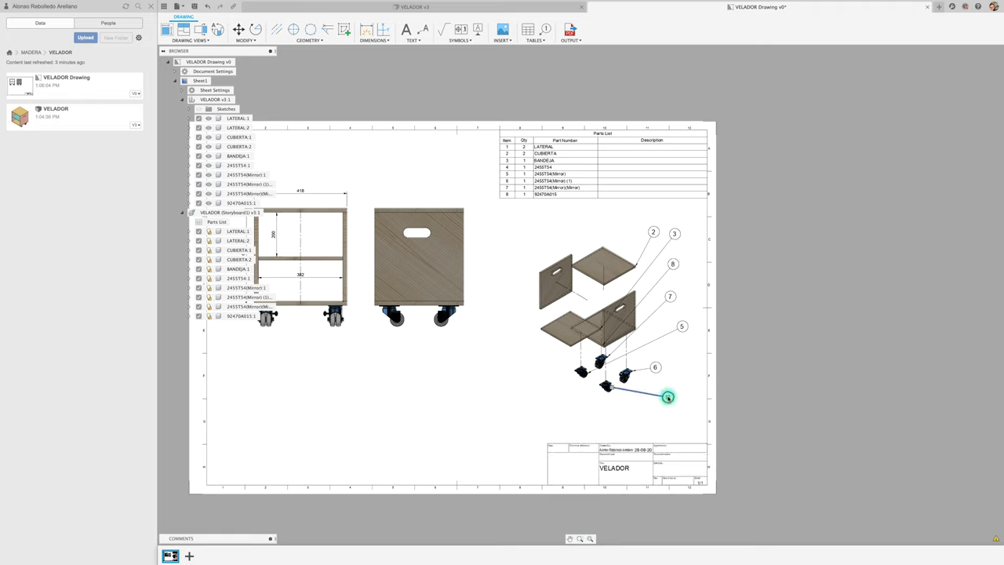
left_click(612, 420)
left_click(628, 374)
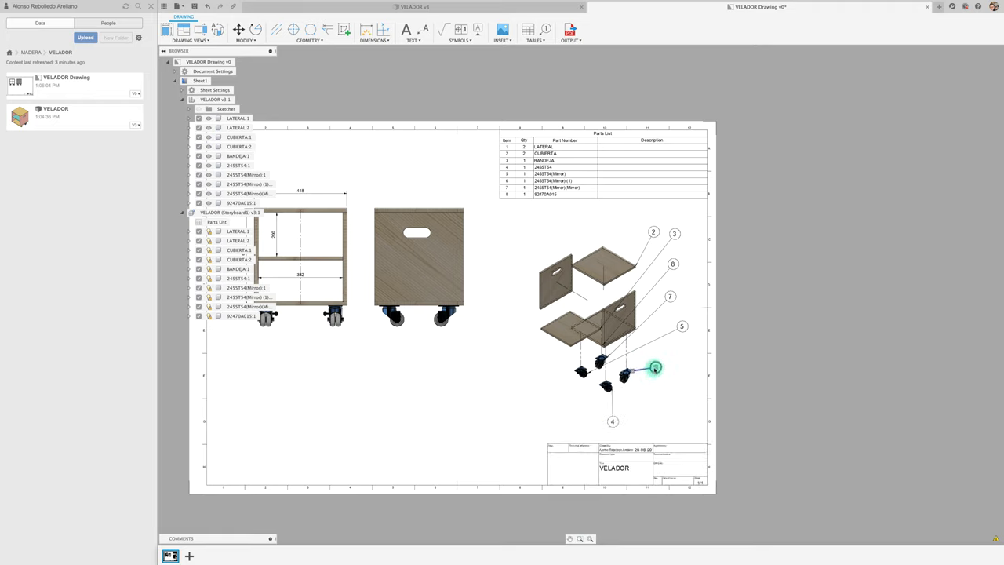
left_click(656, 392)
left_click(526, 348)
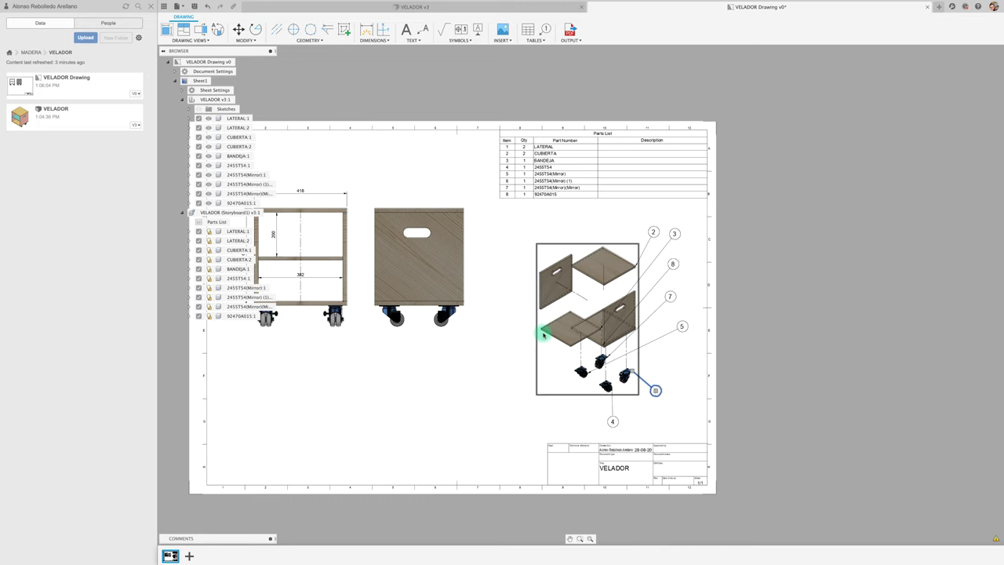
middle_click_drag(215, 111, 271, 115)
left_click(217, 29)
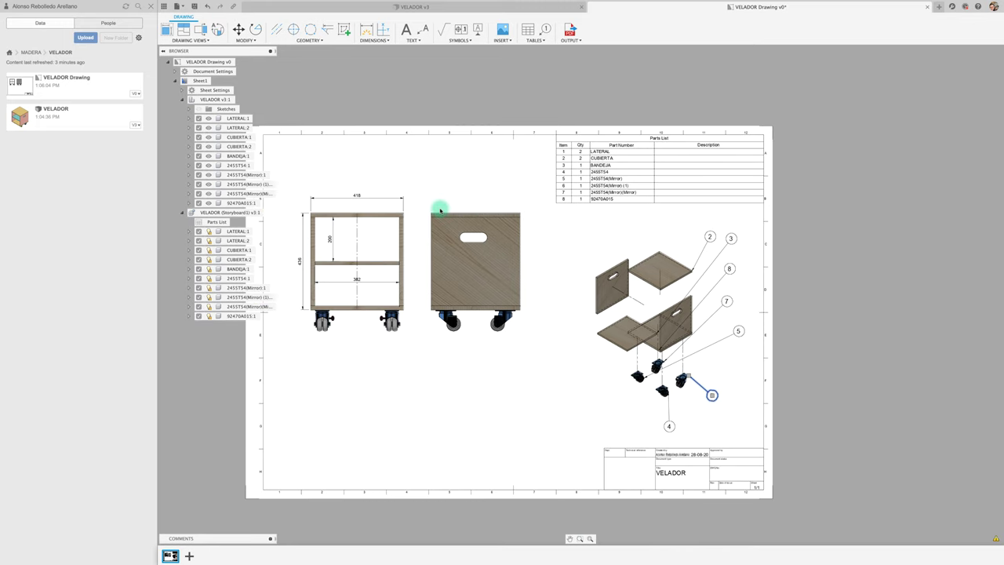
left_click(476, 244)
left_click(501, 261)
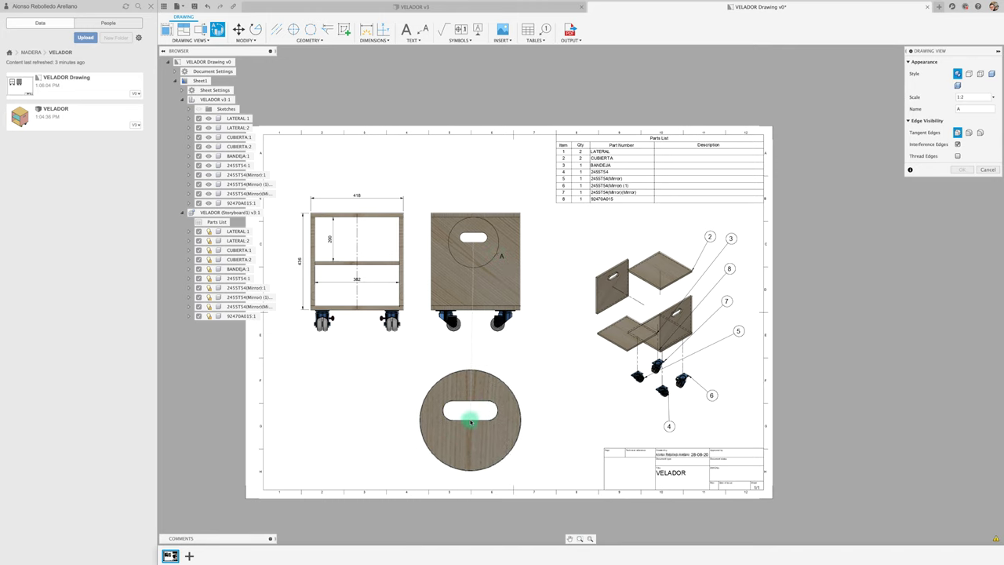
Step: Place 1:2 detail view A below the side view and add centre marks on both slot arcs
left_click(476, 419)
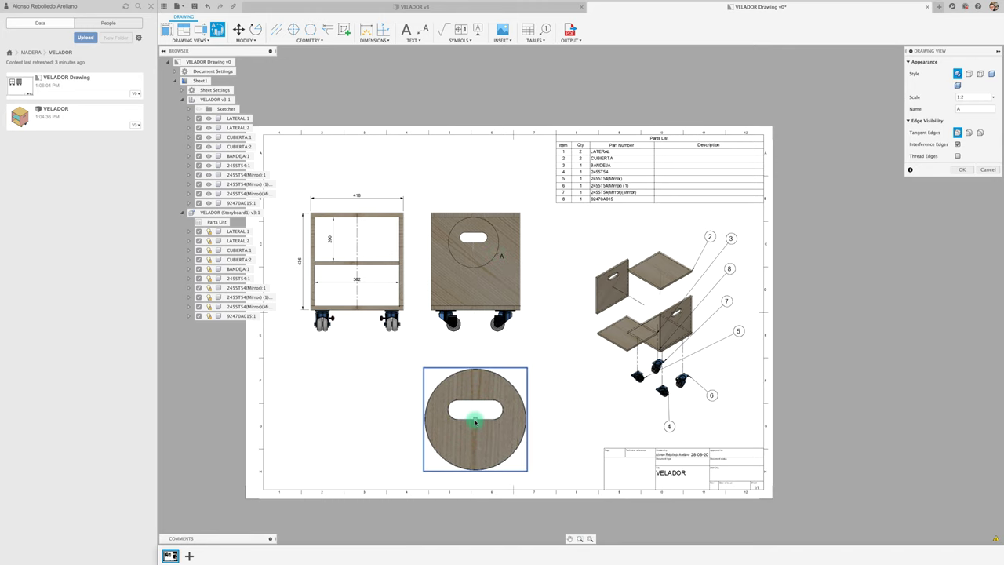
left_click(962, 169)
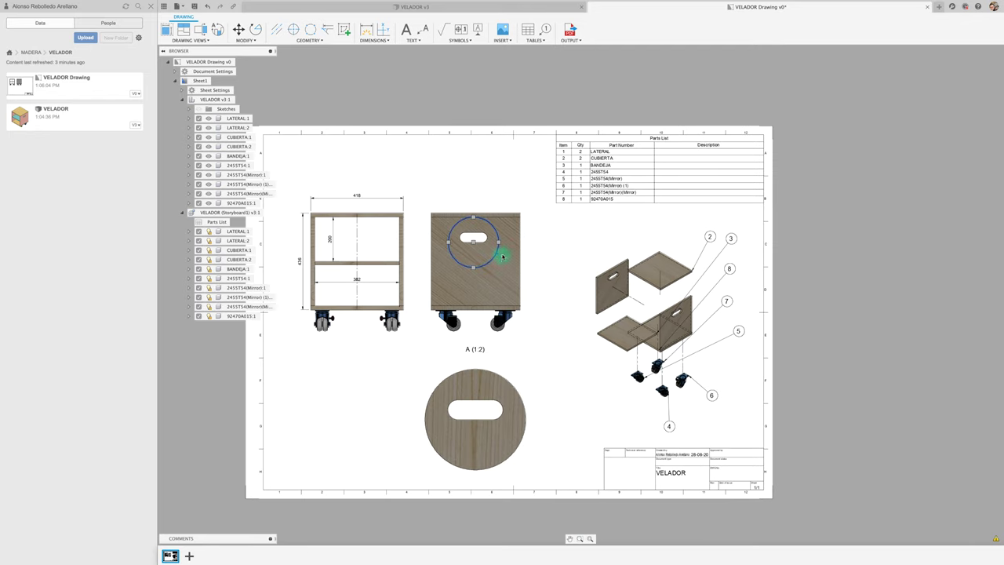
left_click_drag(503, 255, 506, 194)
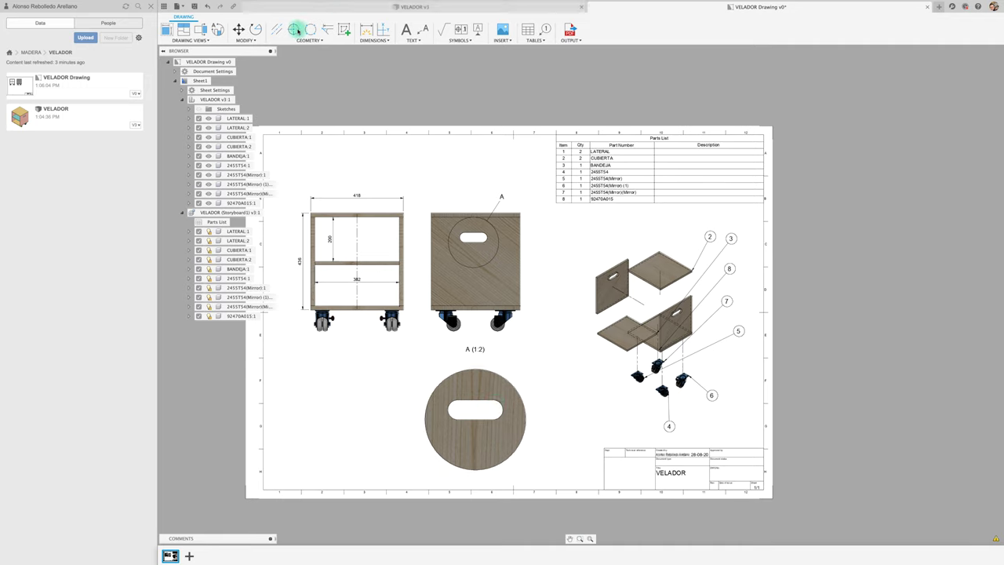
left_click(293, 30)
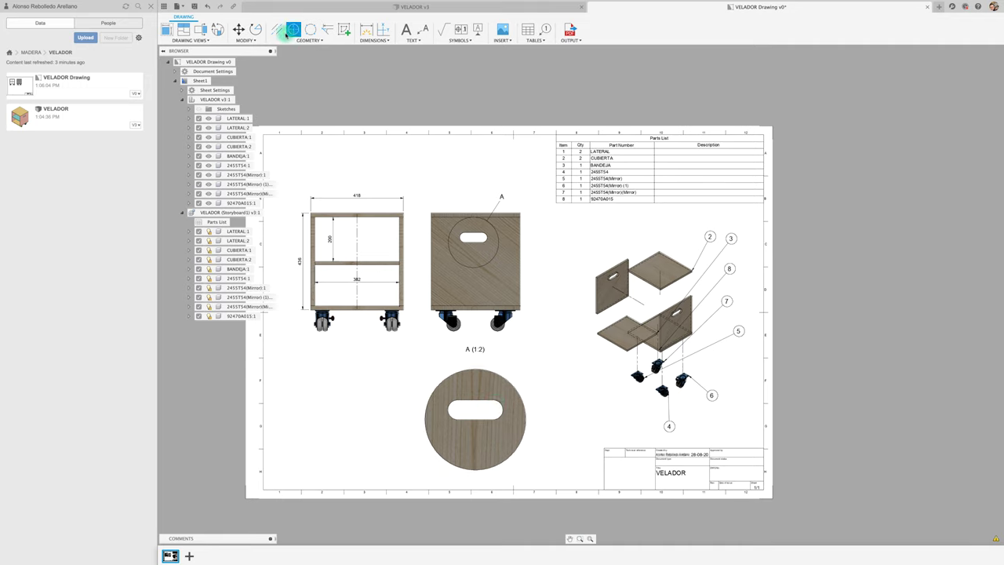
left_click(452, 417)
left_click(498, 418)
Step: Dimension the handle slot with an 80 length between centres and an R22 end radius
left_click(367, 30)
left_click(458, 409)
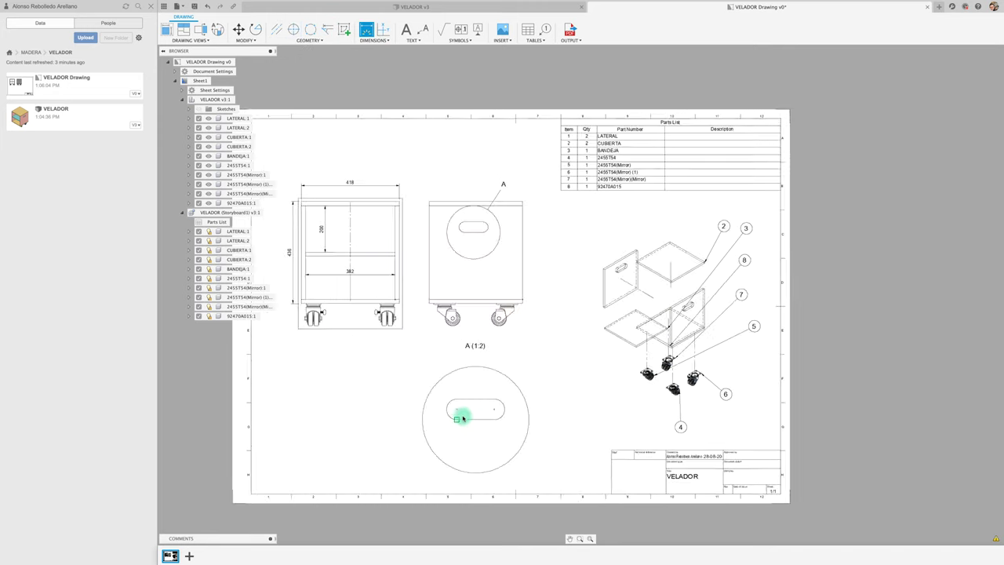
scroll(486, 409, "up", 3)
left_click(508, 409)
left_click(493, 410)
left_click(486, 358)
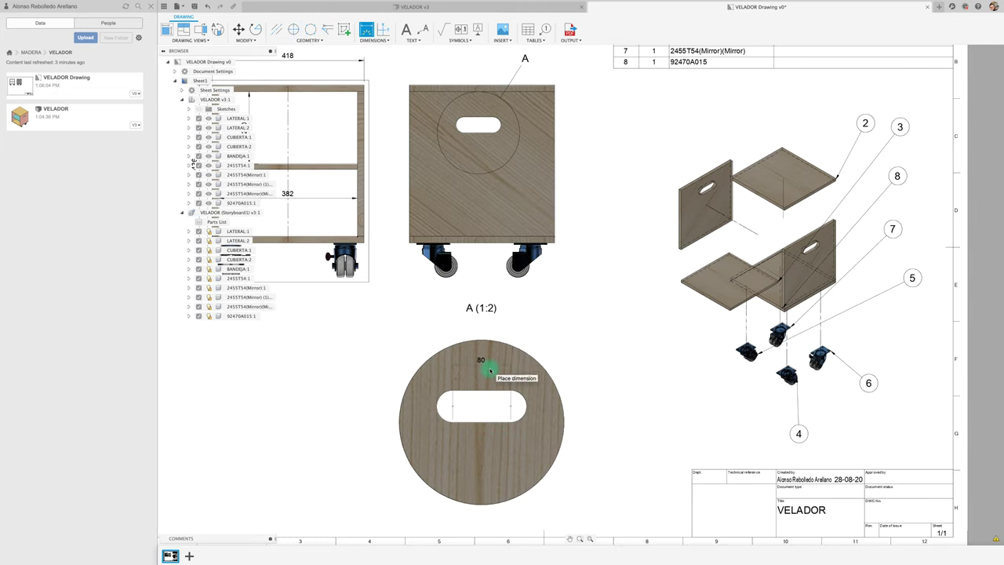
left_click(521, 402)
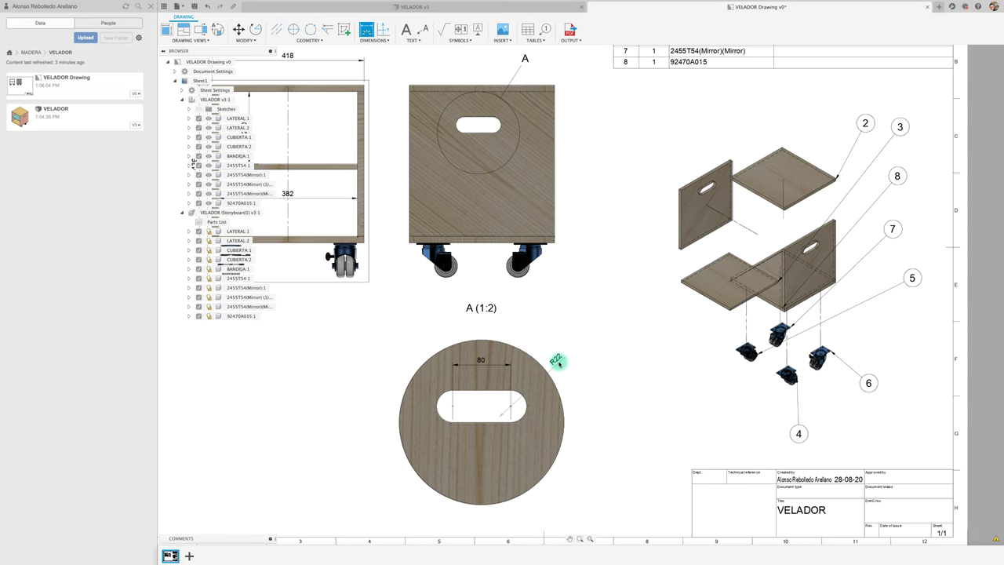
left_click(558, 361)
key("Escape")
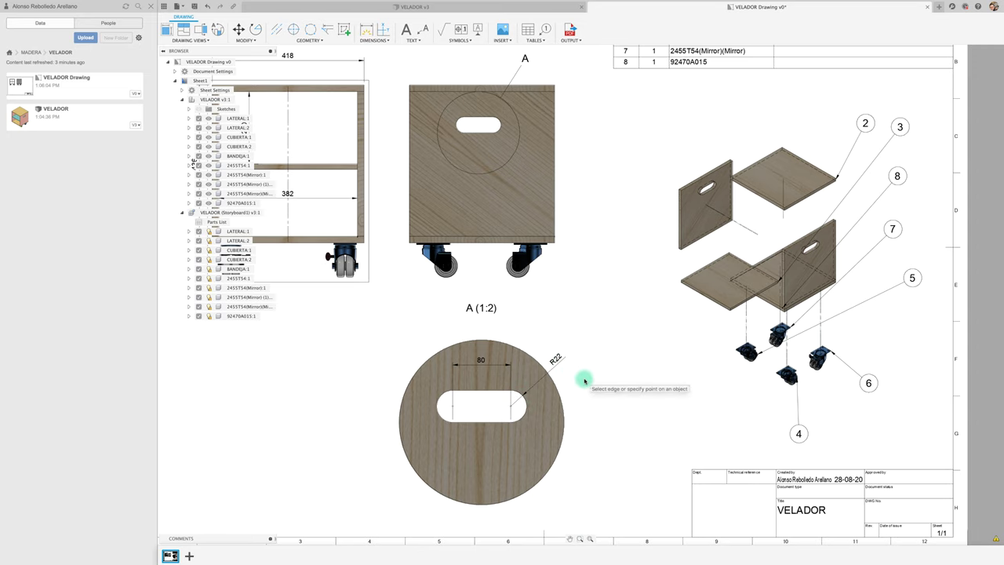
scroll(567, 358, "down", 5)
scroll(567, 359, "down", 3)
scroll(685, 178, "up", 1)
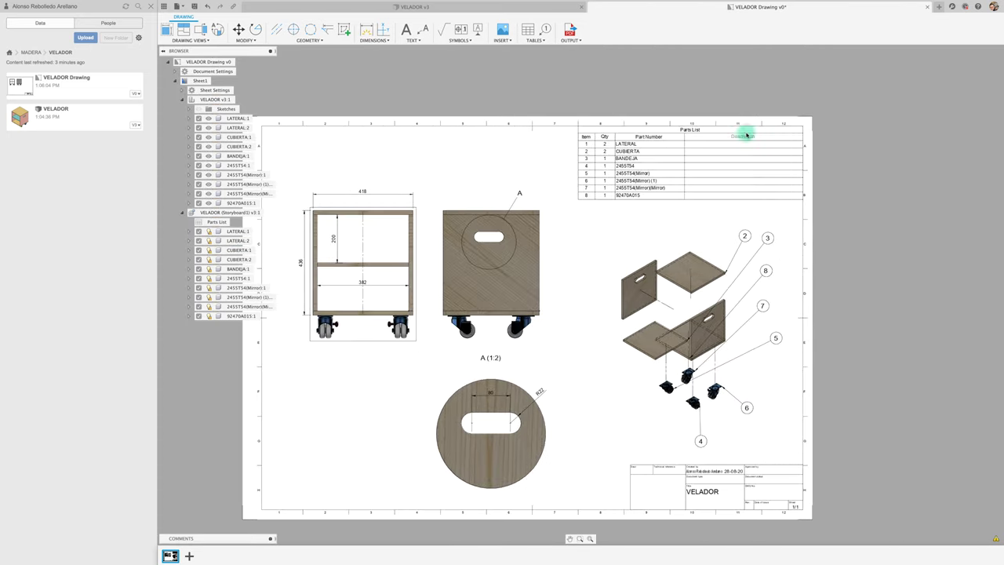
Step: In the VELADOR design, set the CUBIERTA:1 component's description to MASISA, then return to the drawing
left_click(423, 8)
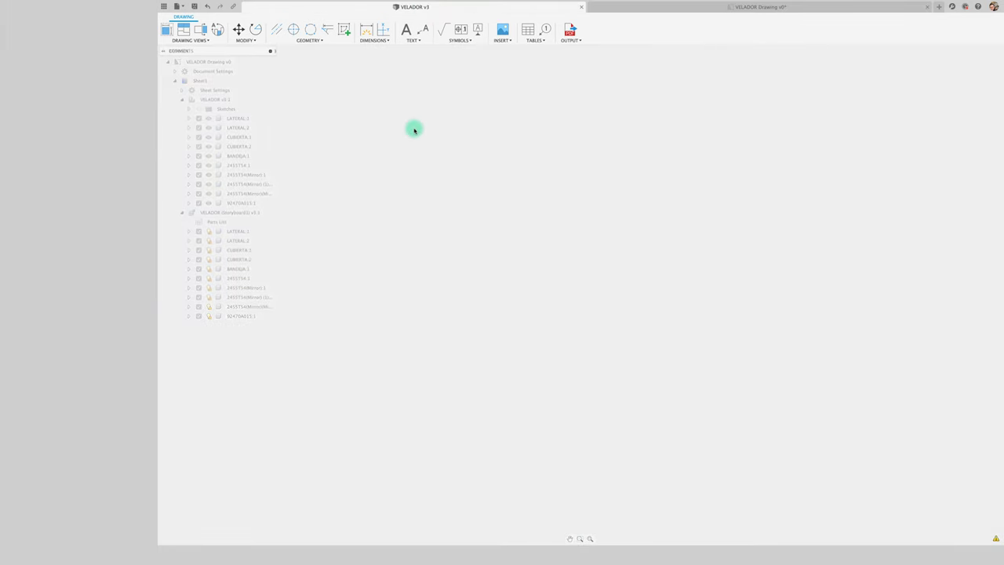
right_click(222, 158)
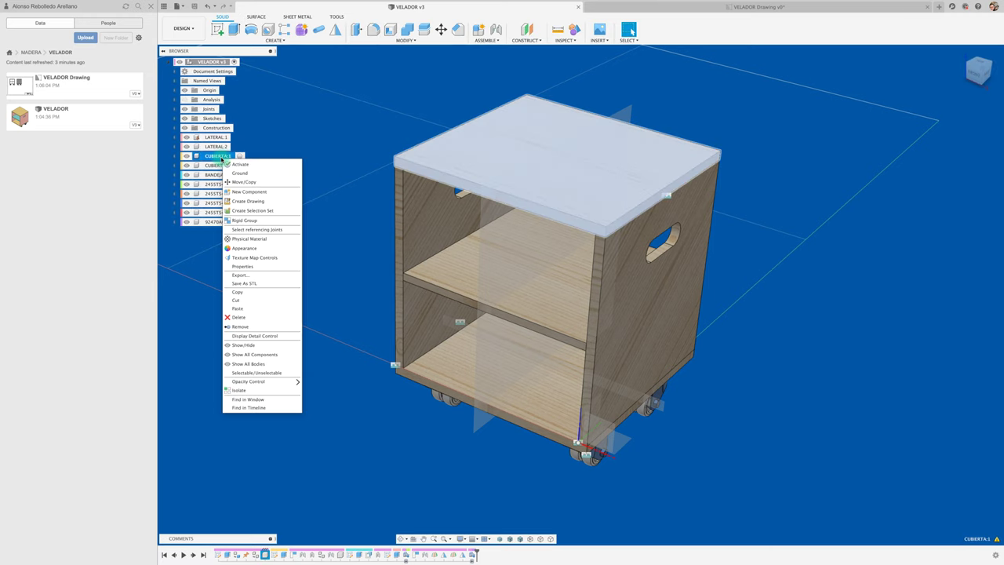
left_click(248, 268)
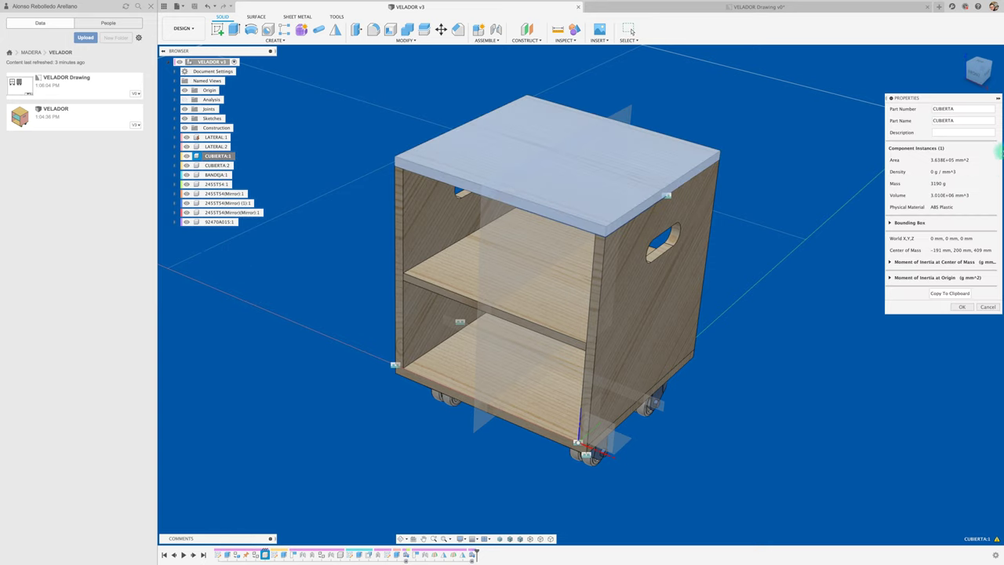
left_click_drag(968, 97, 867, 136)
left_click(860, 172)
type("MASISA")
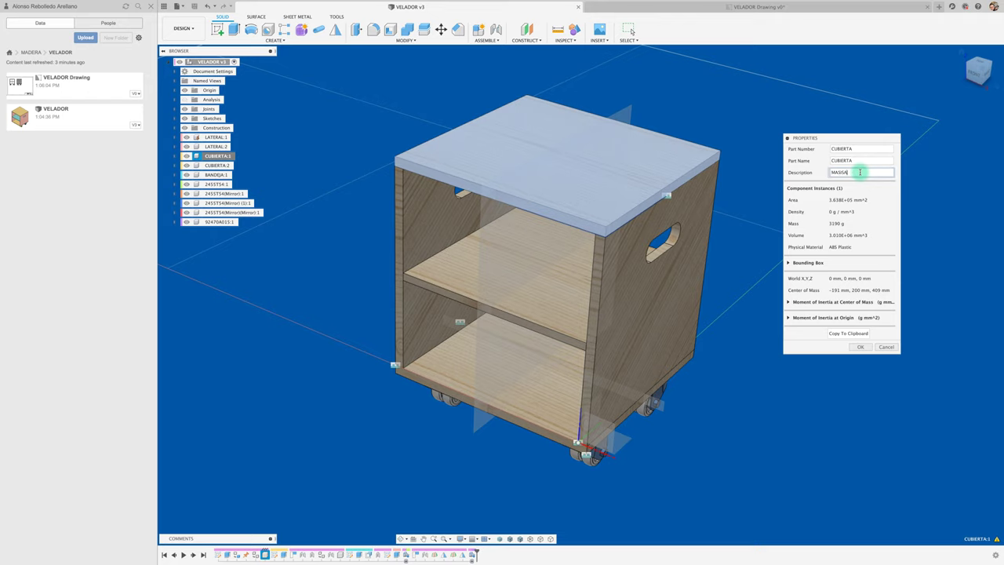
left_click(861, 347)
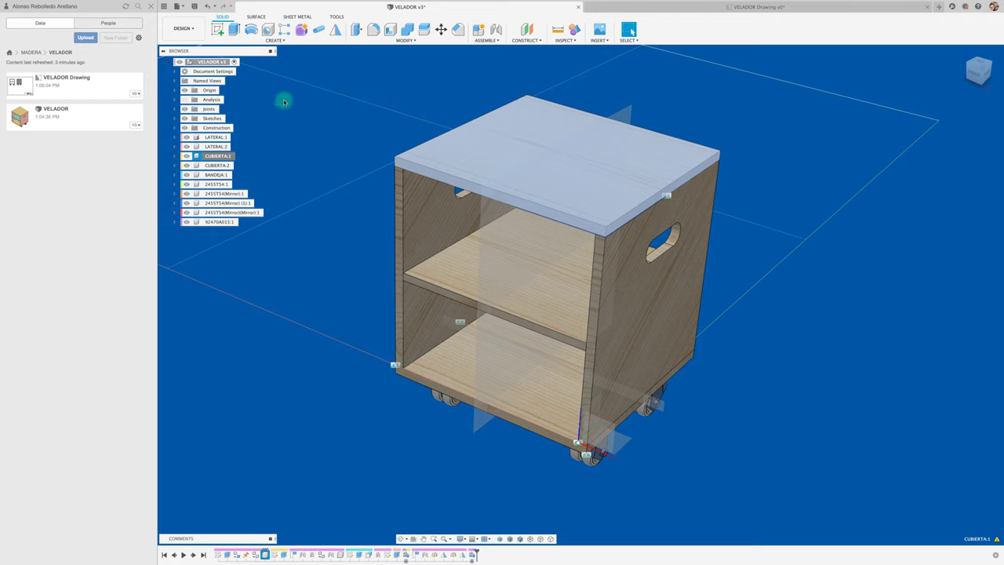
left_click(659, 7)
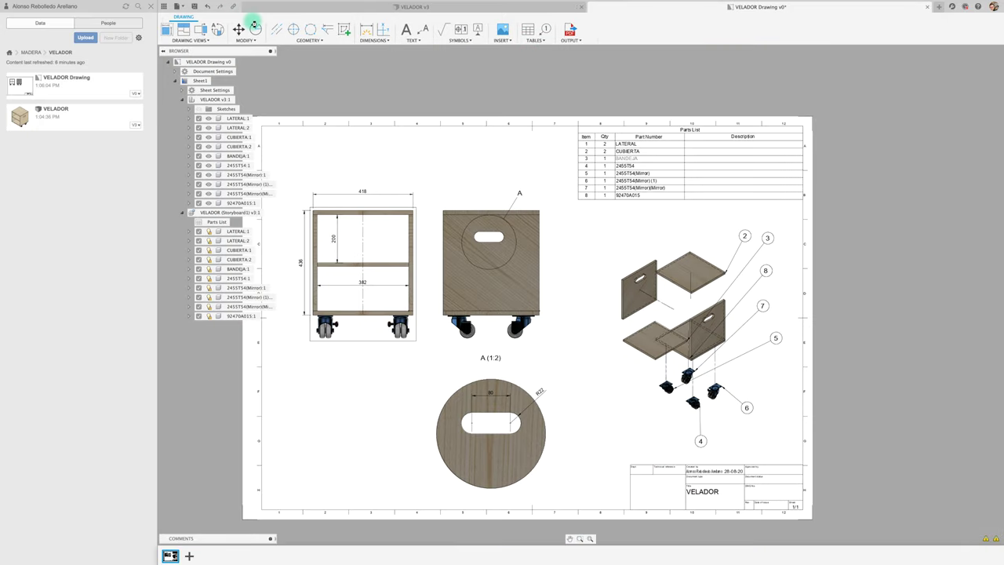
Step: Update the parts list to show MASISA and export VELADOR Drawing v0.pdf into Descargas
left_click(628, 104)
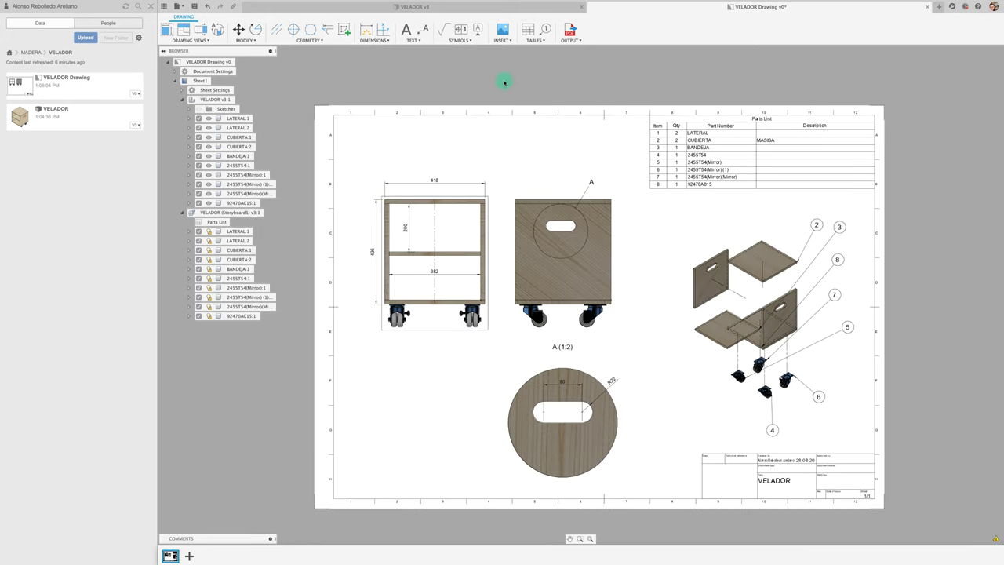
left_click(569, 29)
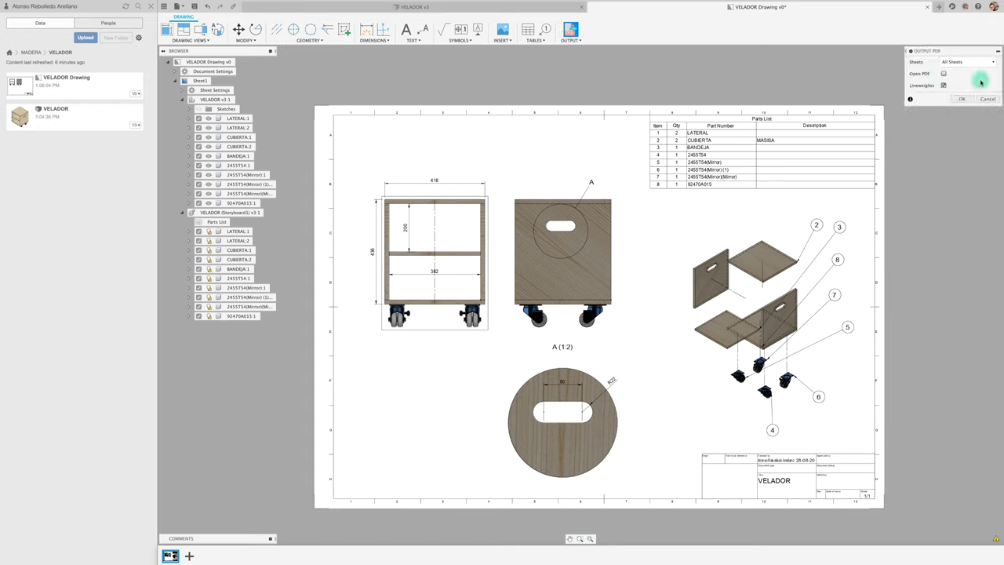
left_click_drag(977, 53, 871, 54)
left_click(857, 100)
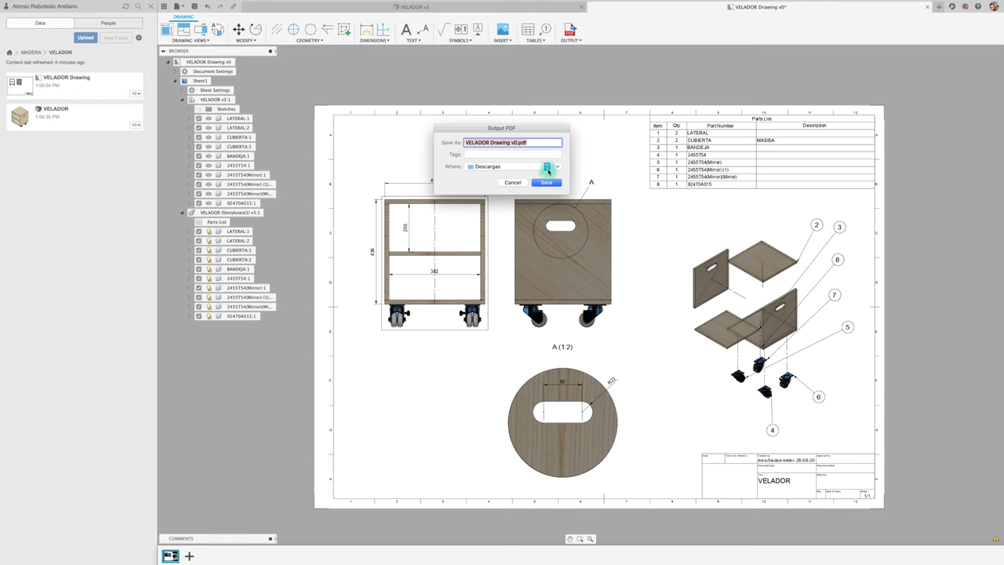
left_click(547, 183)
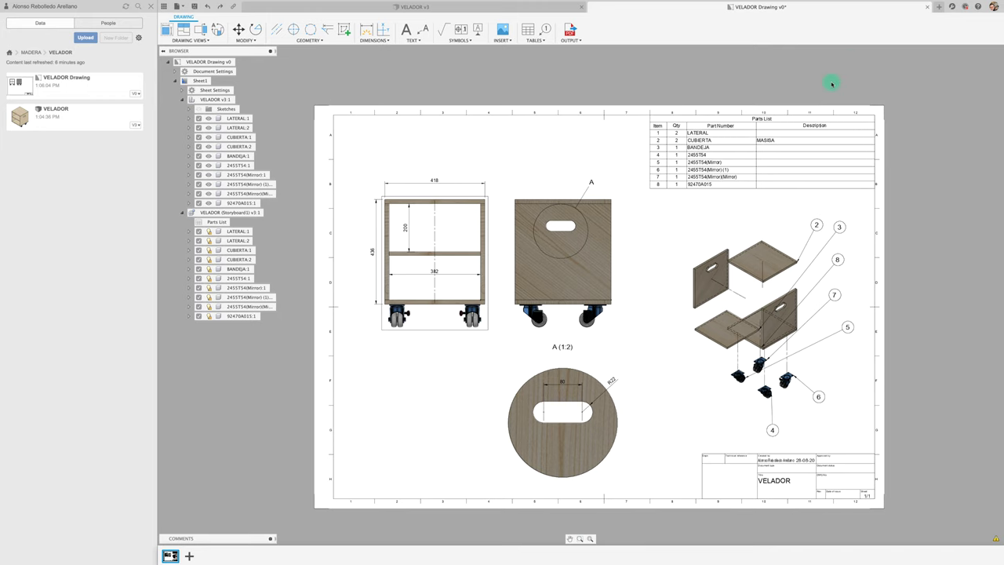
left_click(965, 6)
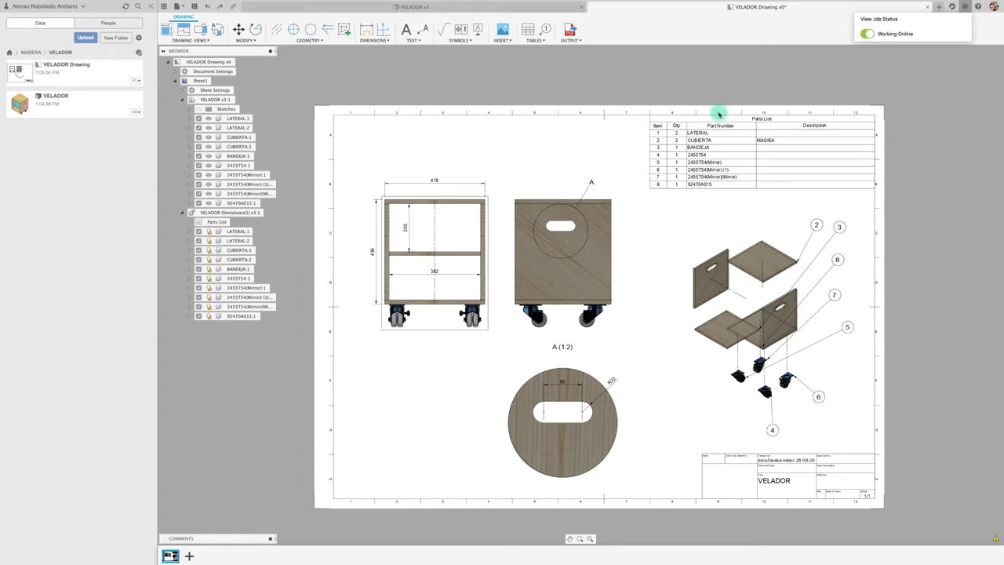
Step: From Escritorio 1, open VELADOR Drawing v0.pdf from Downloads and view it full screen in Preview
key("ctrl+Up")
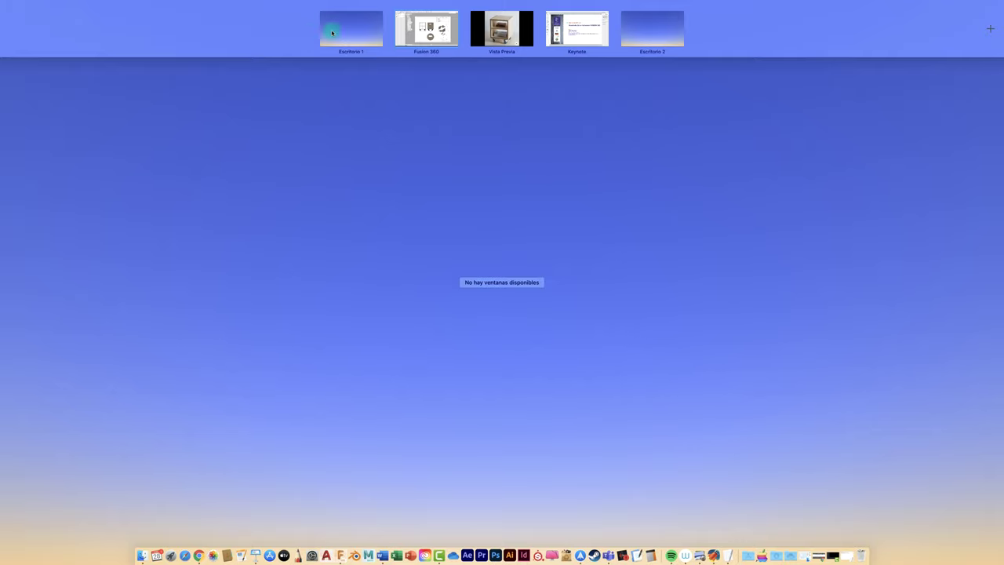
left_click(361, 29)
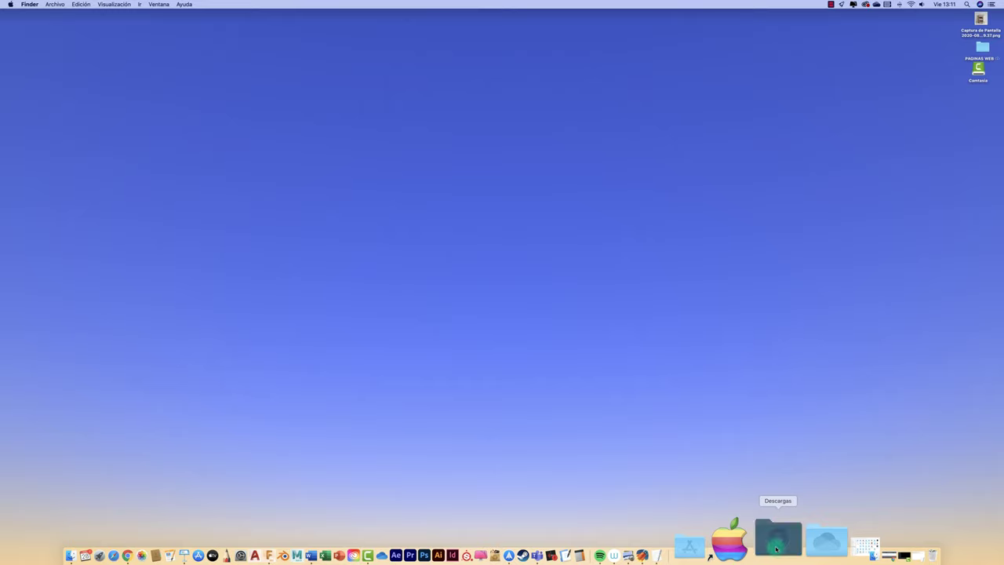
left_click(775, 540)
left_click(799, 442)
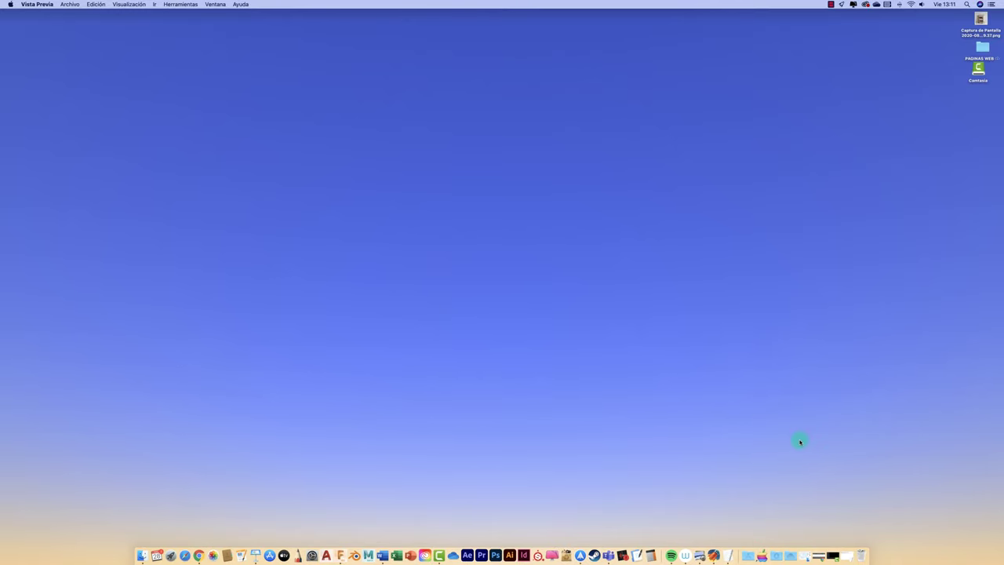
scroll(533, 392, "down", 1)
scroll(534, 393, "down", 2)
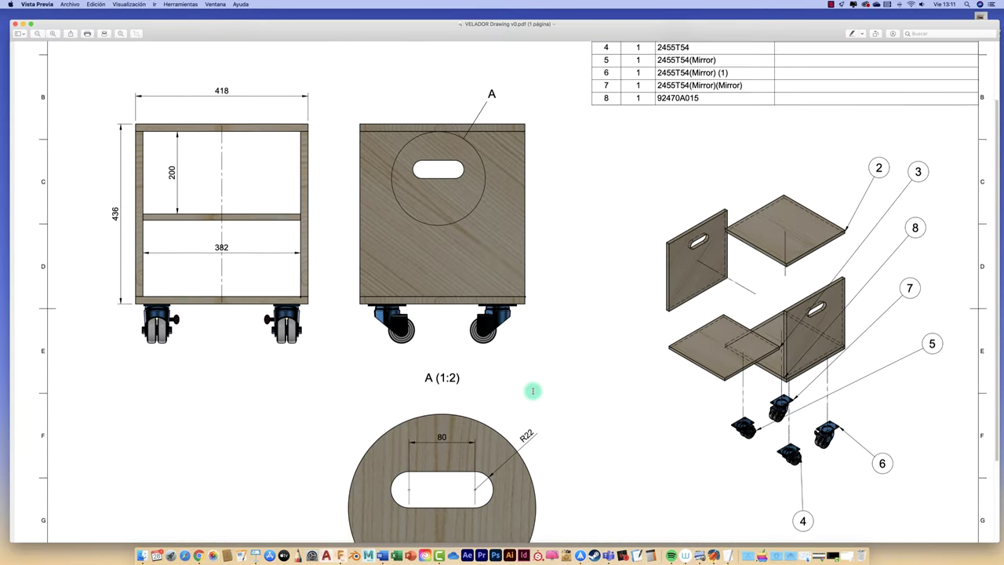
scroll(532, 391, "down", 3)
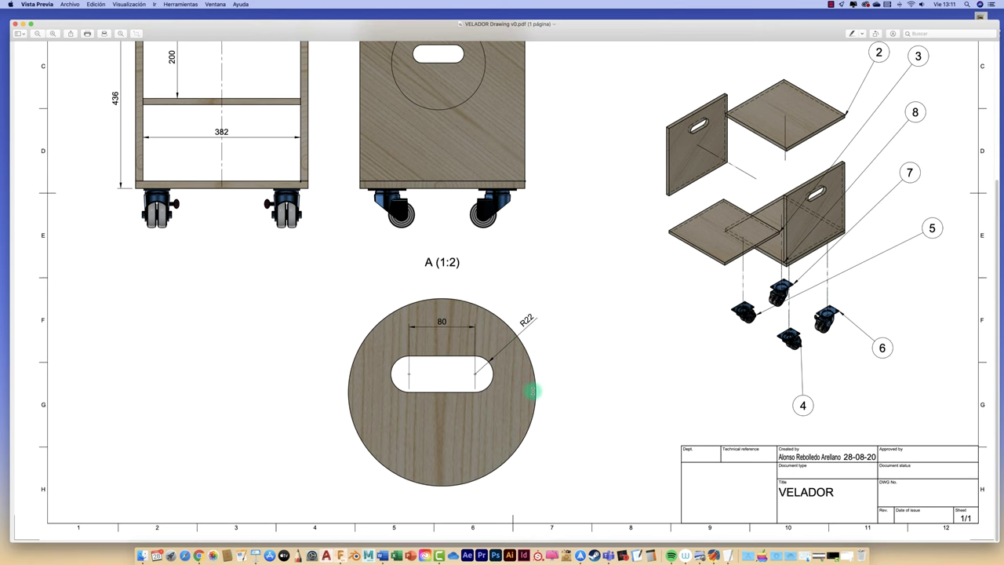
scroll(532, 391, "up", 2)
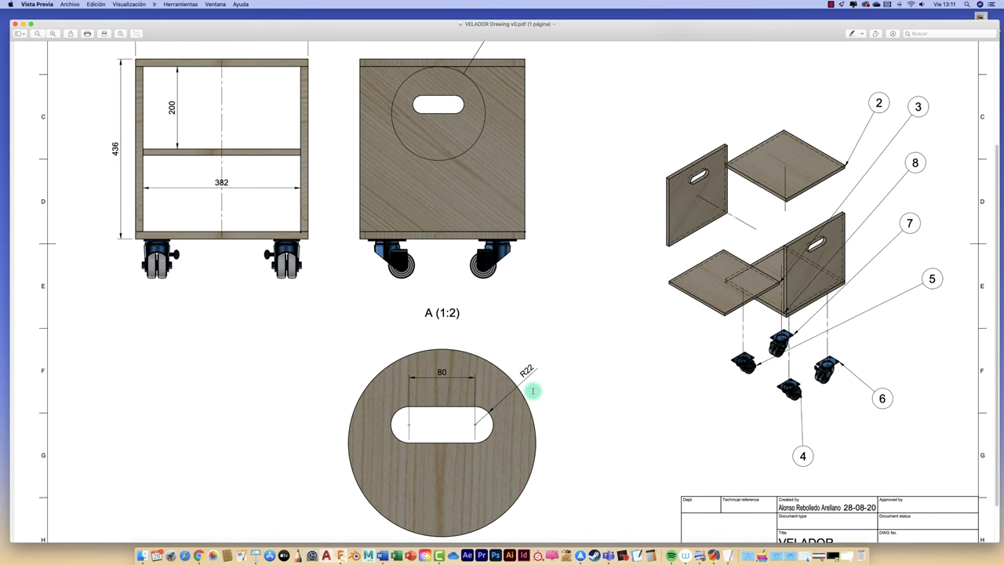
left_click(32, 24)
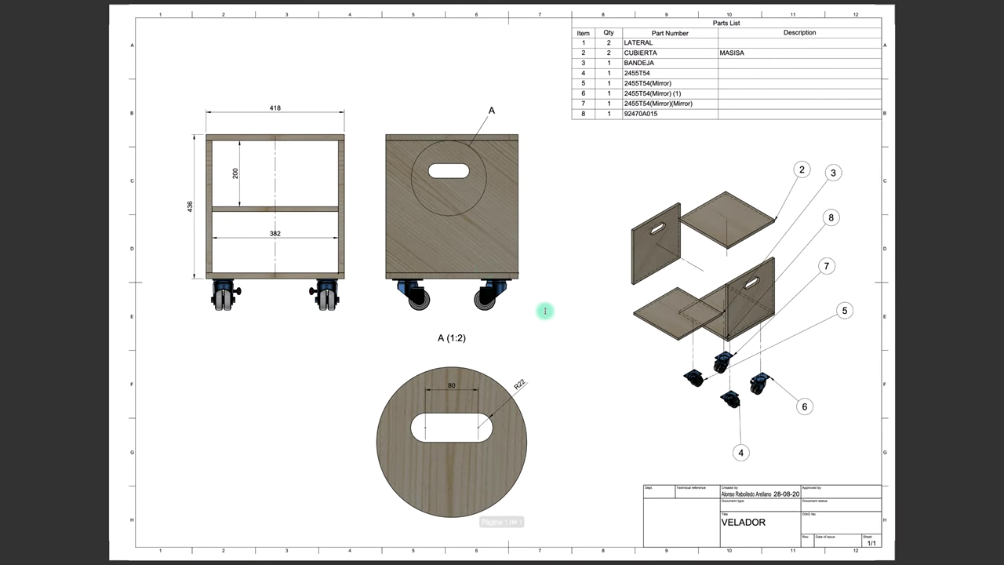